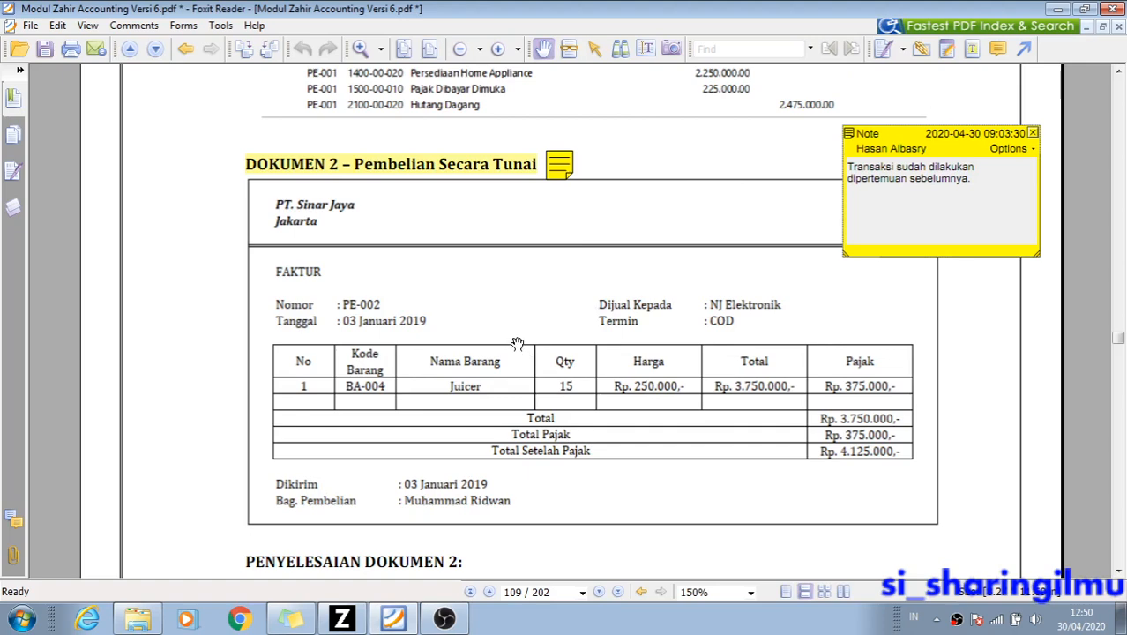
Find the DOKUMEN 3 invoice for a credit purchase with down payment in the module PDF
{"action": "scroll", "coordinate": [517, 344], "scroll_direction": "down", "scroll_amount": 15}
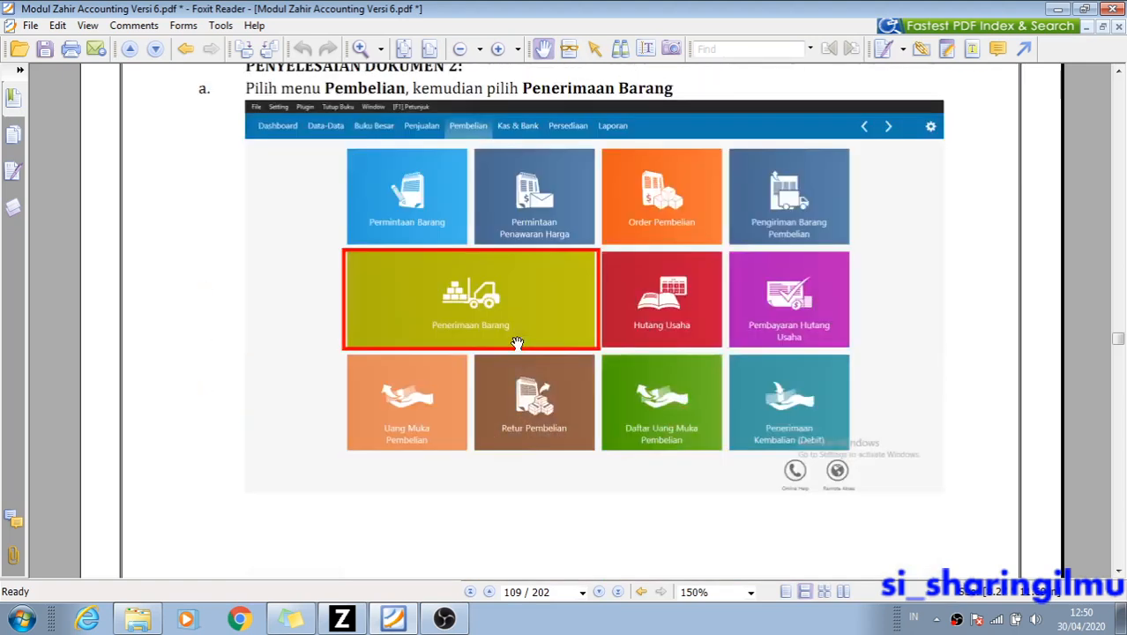
{"action": "scroll", "coordinate": [517, 343], "scroll_direction": "down", "scroll_amount": 15}
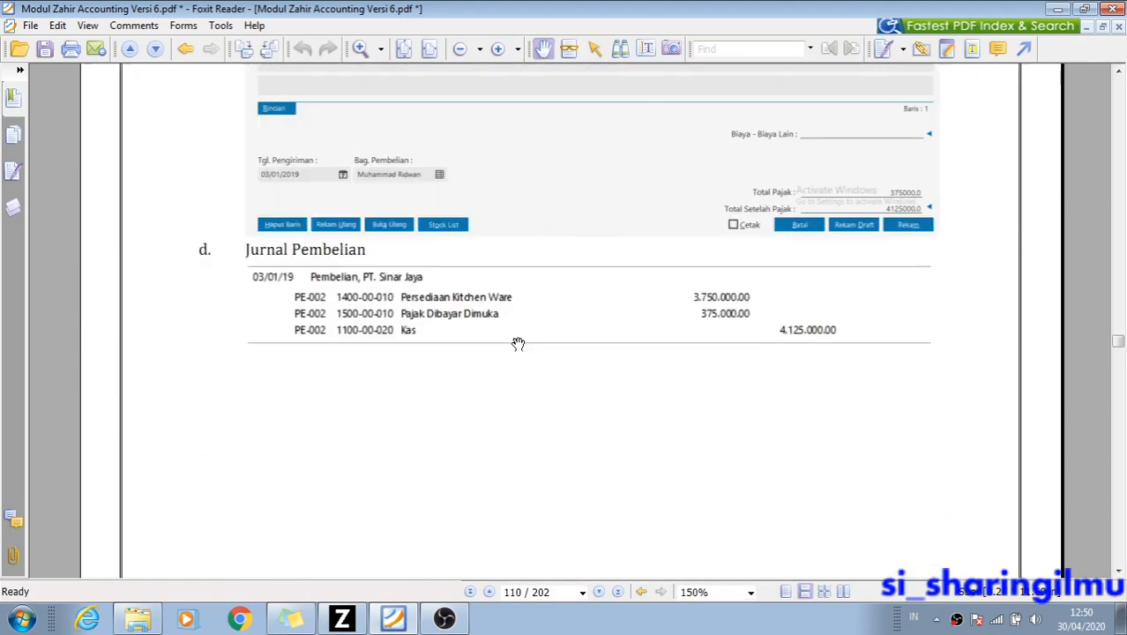
{"action": "scroll", "coordinate": [518, 340], "scroll_direction": "down", "scroll_amount": 2}
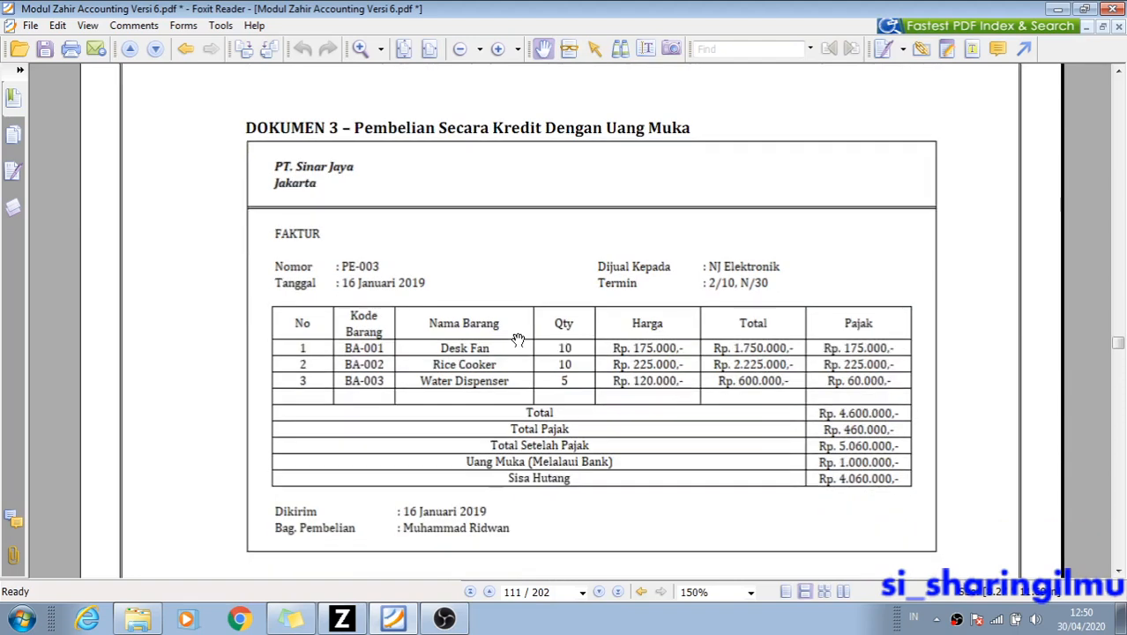
{"action": "scroll", "coordinate": [538, 231], "scroll_direction": "down", "scroll_amount": 1}
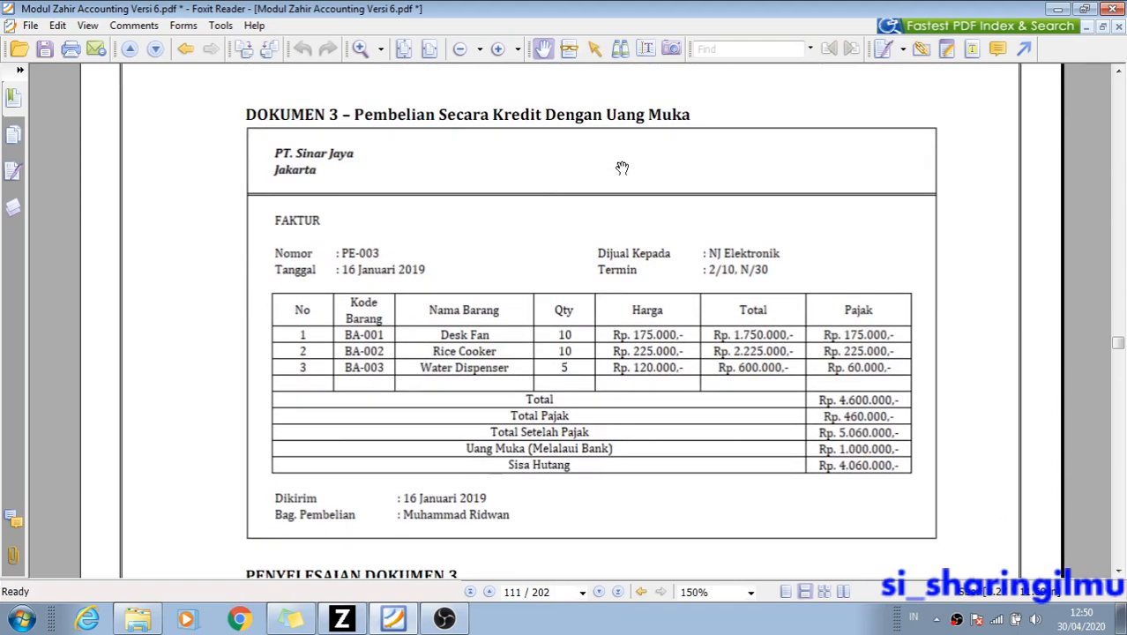
{"action": "scroll", "coordinate": [563, 284], "scroll_direction": "up", "scroll_amount": 1}
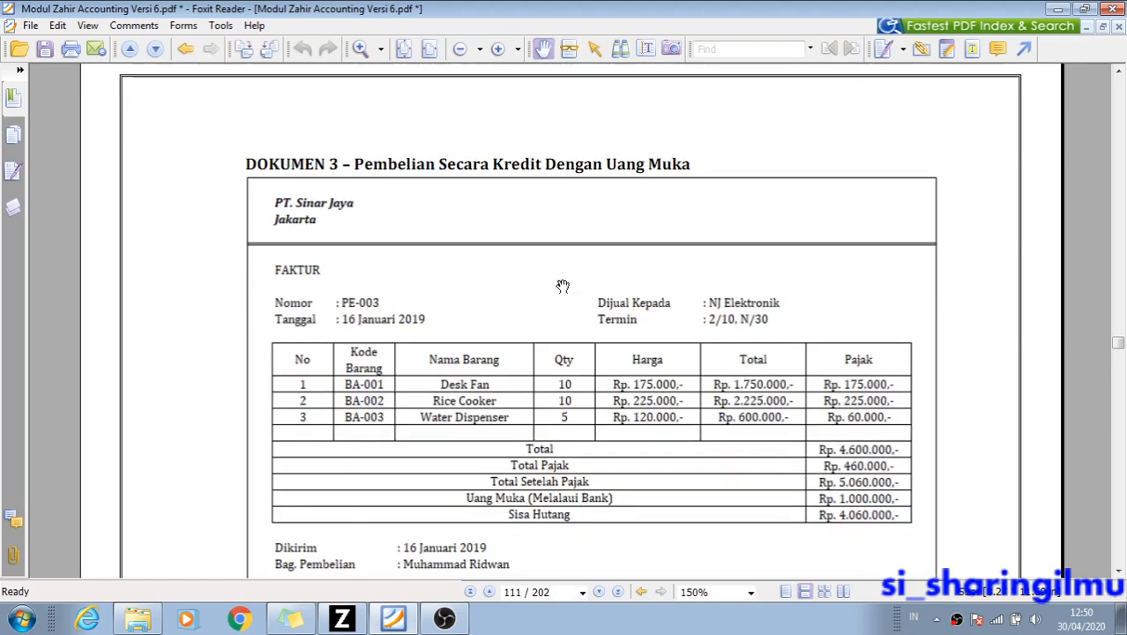
Switch to Zahir and start a new purchase down payment (Uang Muka Pembelian) entry
{"action": "left_click", "coordinate": [342, 618]}
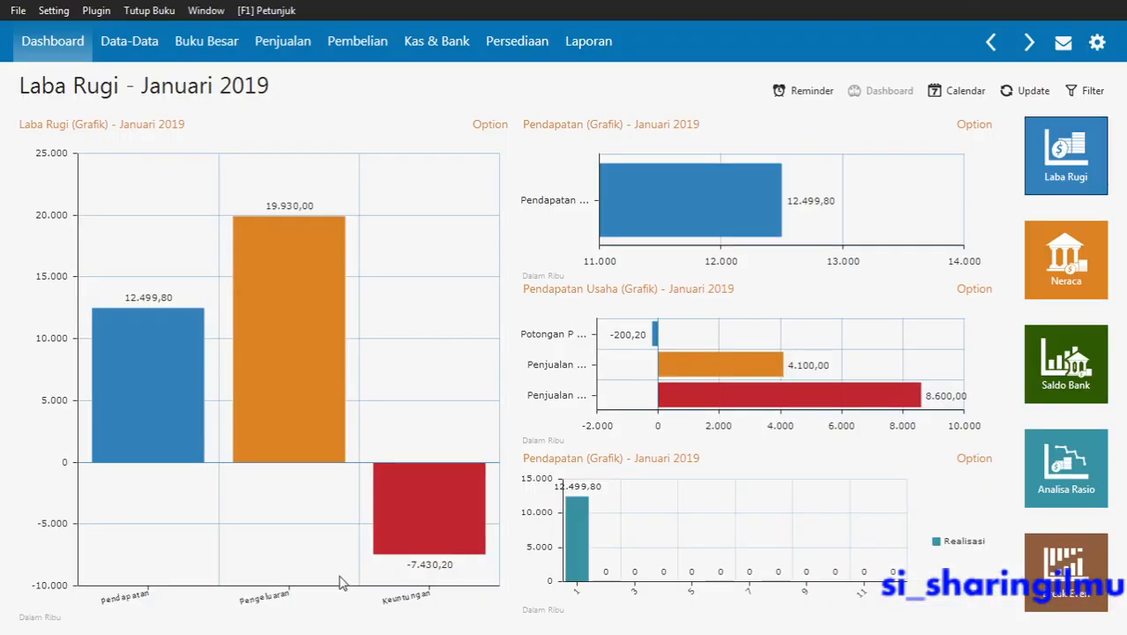
{"action": "left_click", "coordinate": [222, 40]}
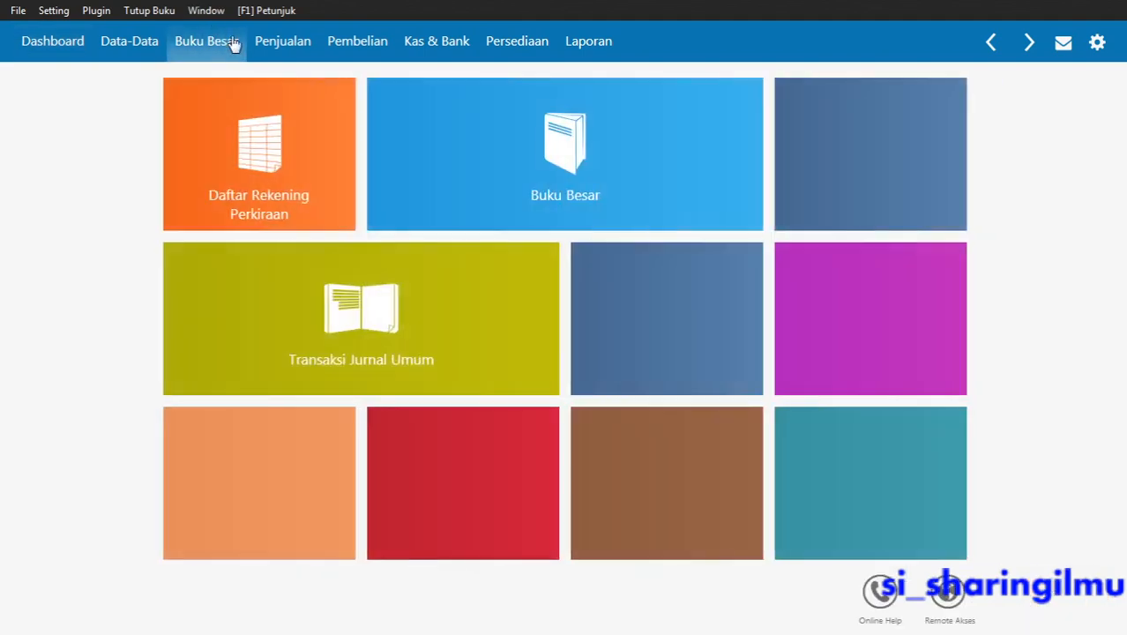
{"action": "left_click", "coordinate": [372, 47]}
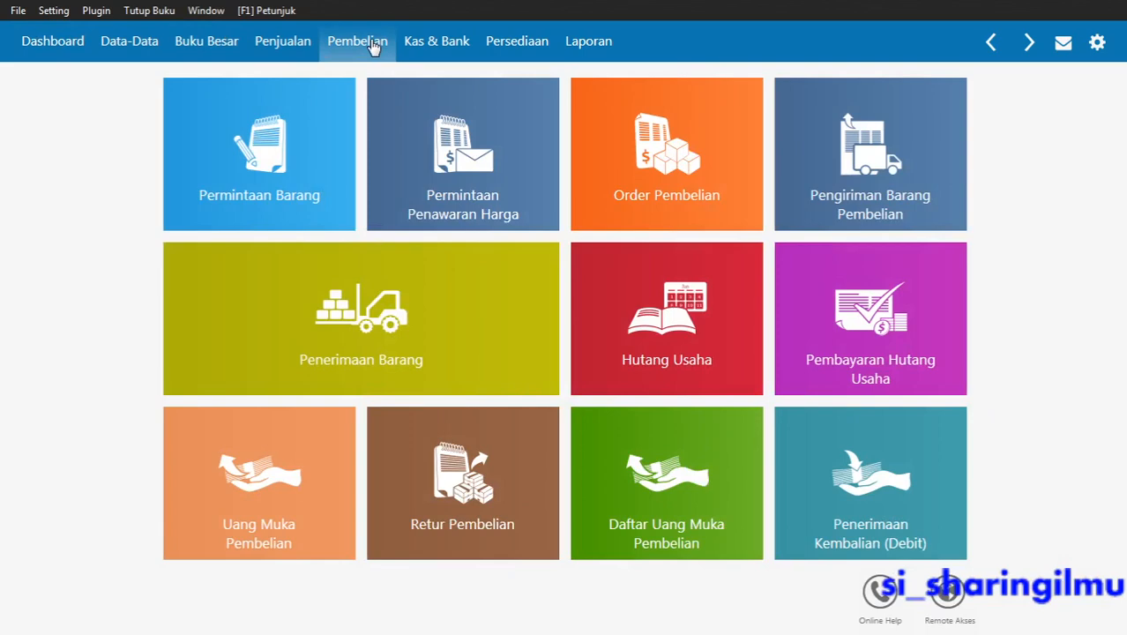
{"action": "mouse_move", "coordinate": [299, 430]}
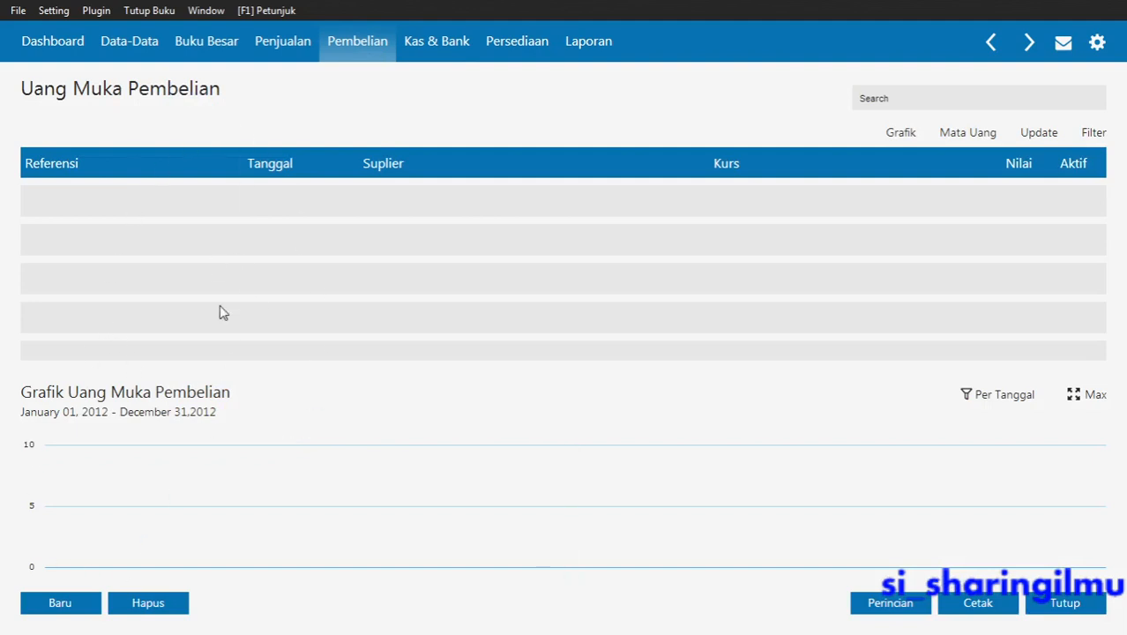
{"action": "left_click", "coordinate": [61, 609]}
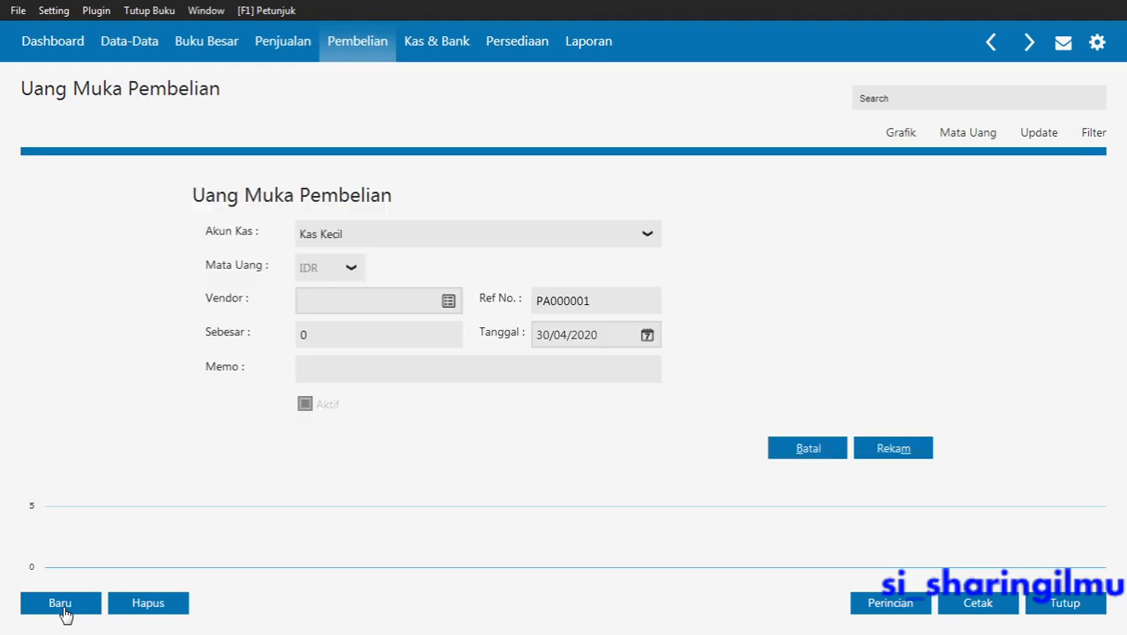
Set the down payment's cash account to Bank Mandiri and its vendor to PT. Sinar Jaya, following the DOKUMEN 3 invoice
{"action": "left_click", "coordinate": [368, 236]}
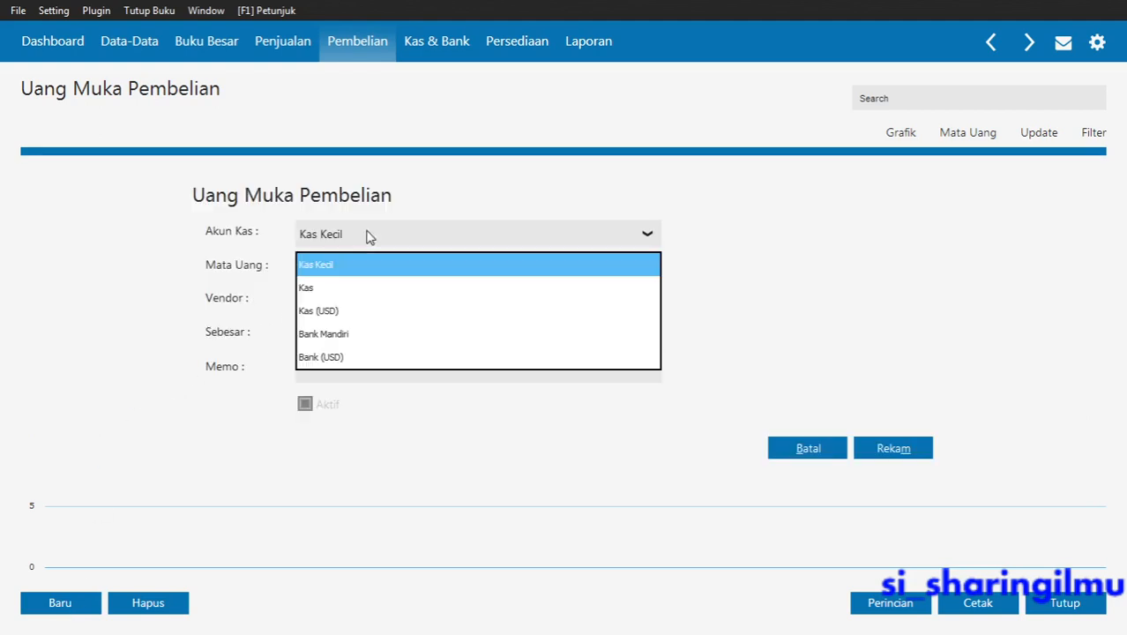
{"action": "left_click", "coordinate": [340, 332]}
{"action": "key", "text": "alt+Tab"}
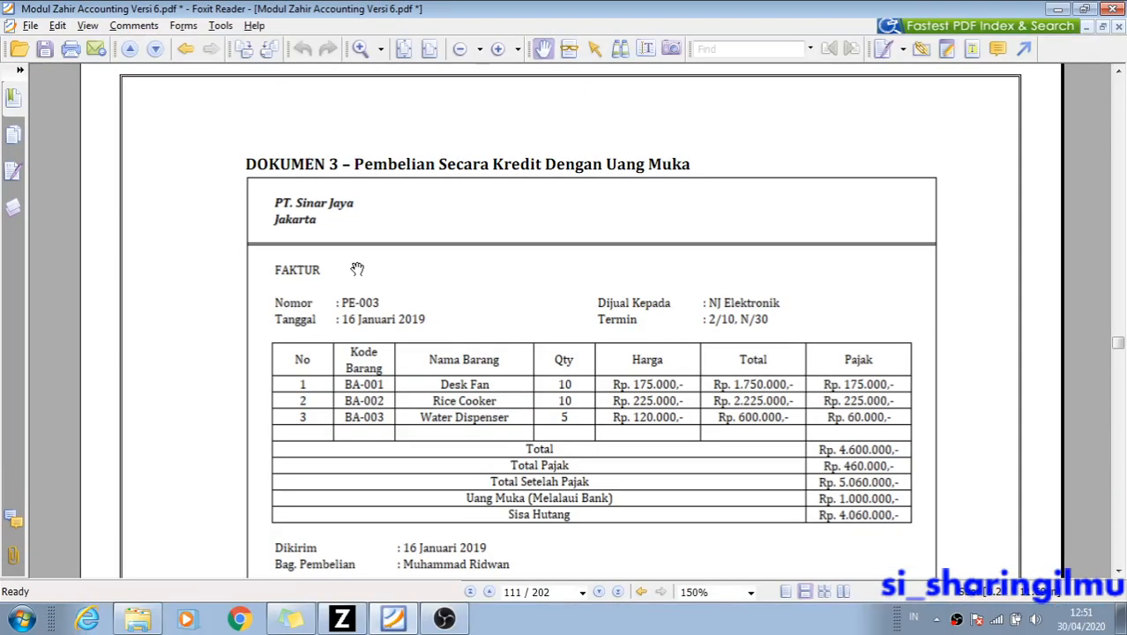
{"action": "key", "text": "alt+Tab"}
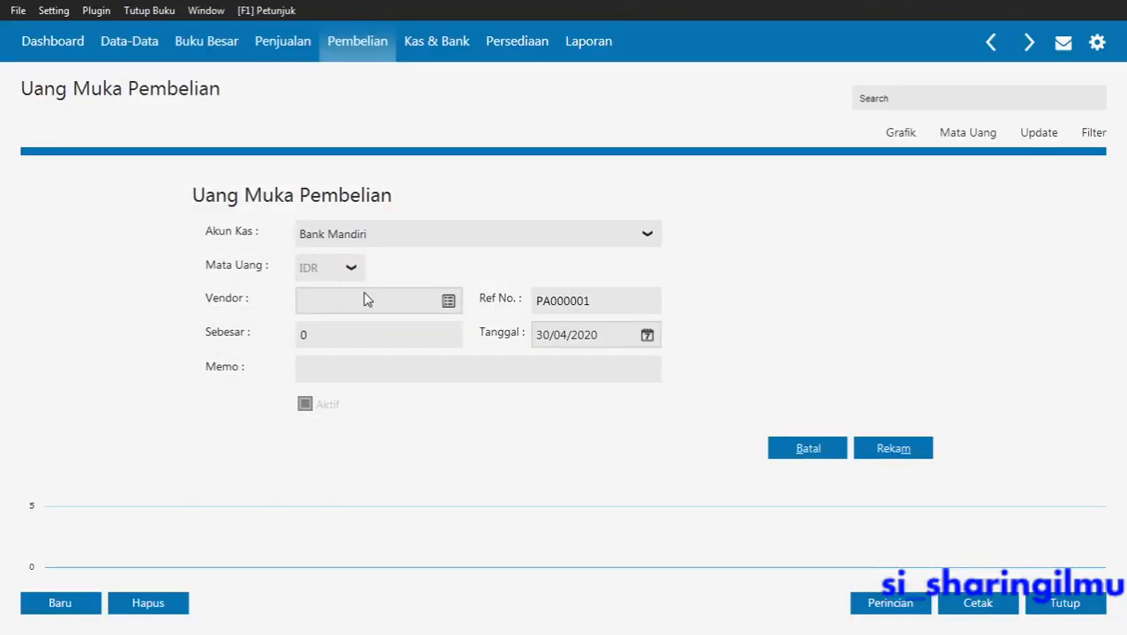
{"action": "key", "text": "alt+Tab"}
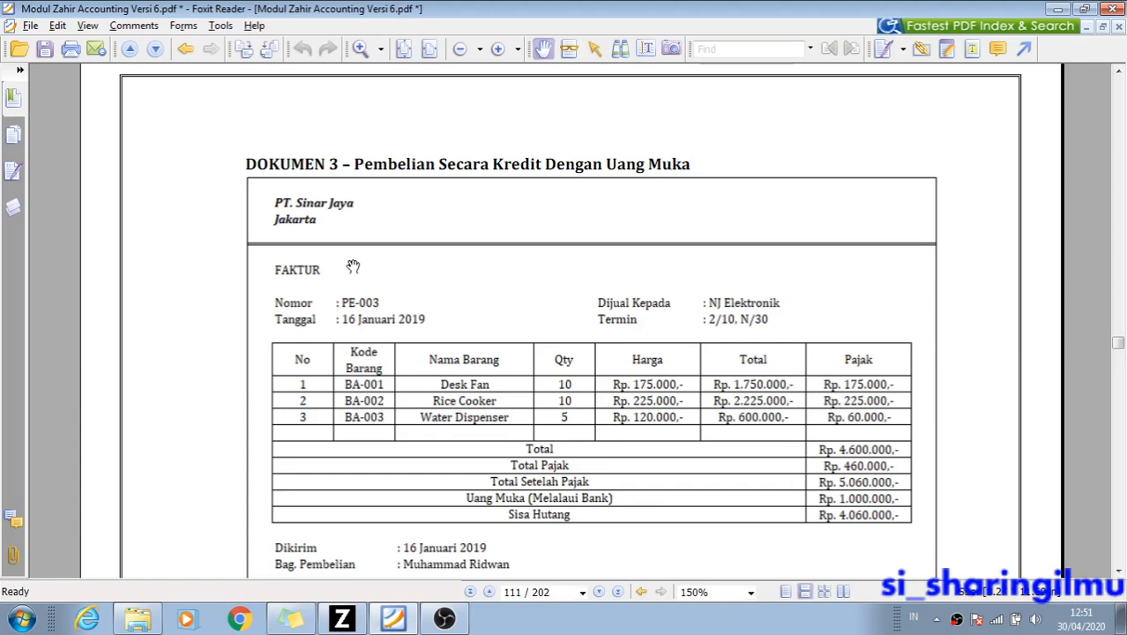
{"action": "key", "text": "alt+Tab"}
{"action": "left_click", "coordinate": [449, 302]}
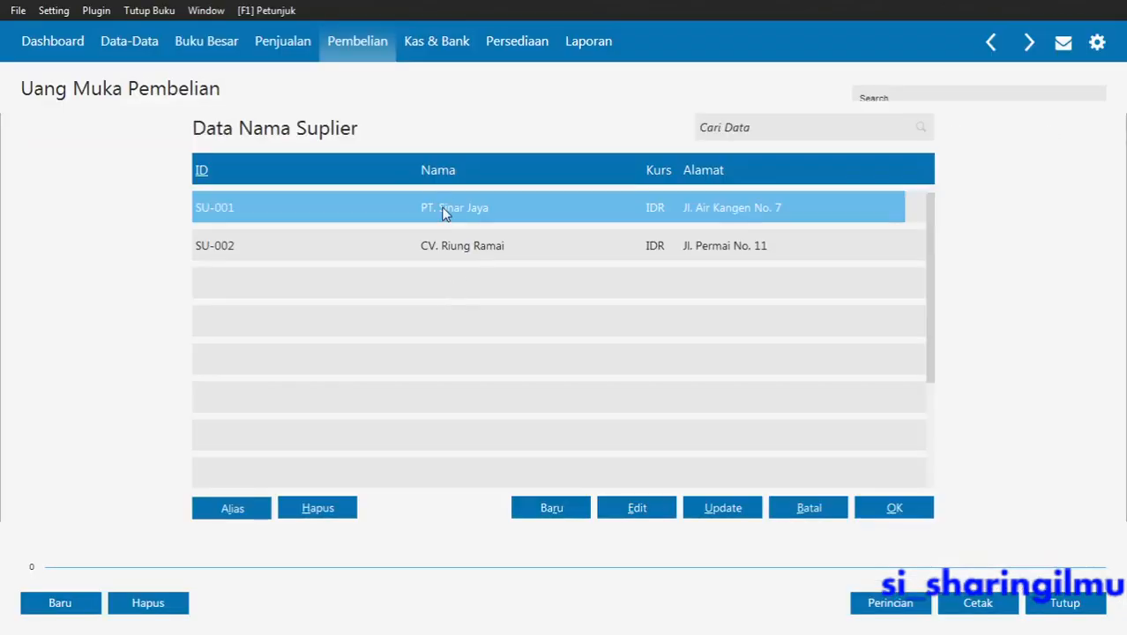
{"action": "double_click", "coordinate": [444, 210]}
Set the down payment's reference number to UM-001
{"action": "left_click_drag", "start_coordinate": [537, 301], "coordinate": [486, 292]}
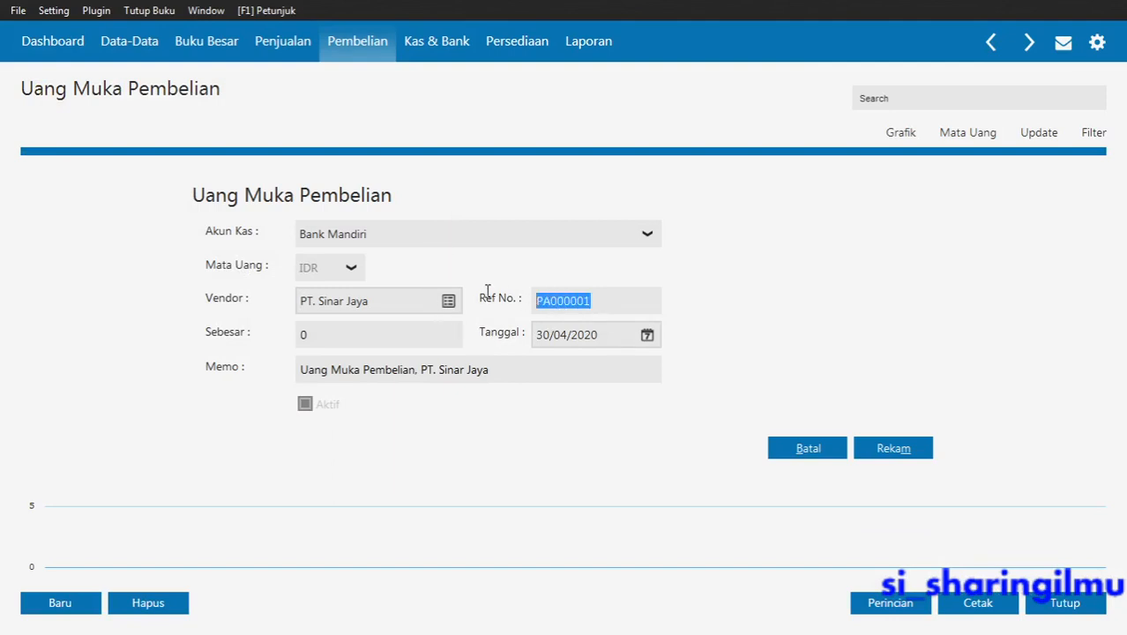
{"action": "type", "text": "MU-001"}
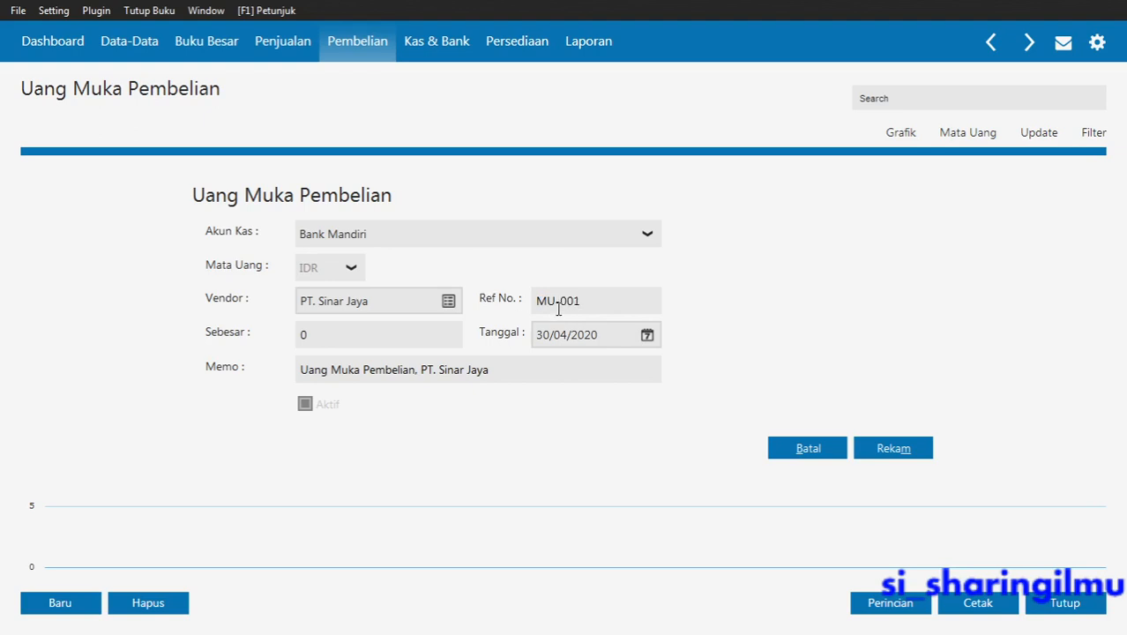
{"action": "key", "text": "alt+Tab"}
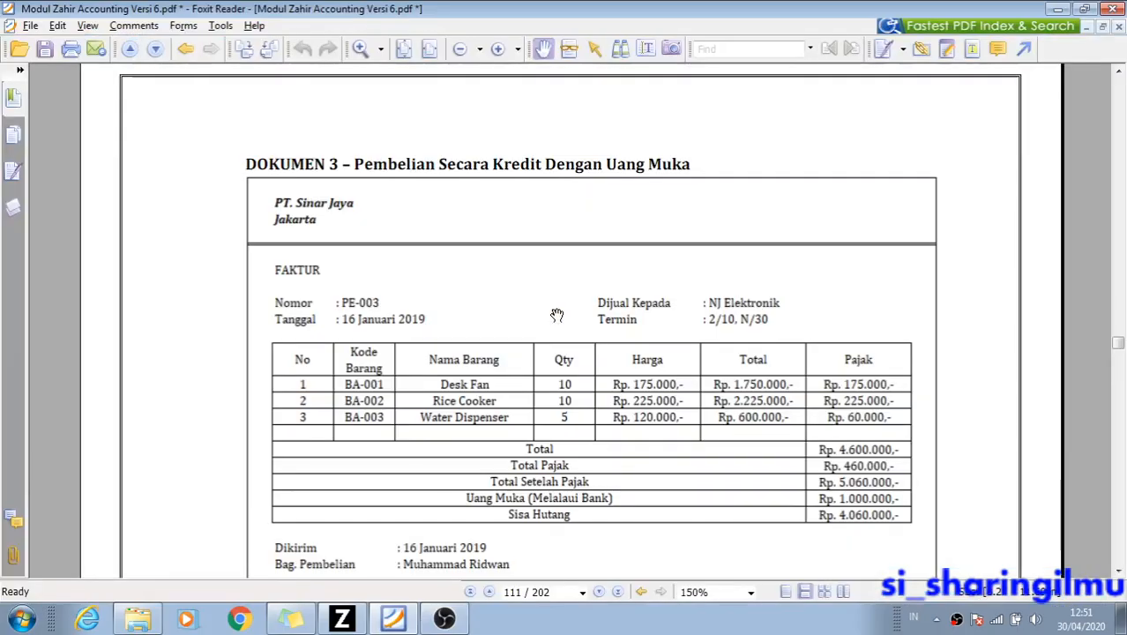
{"action": "key", "text": "alt+Tab"}
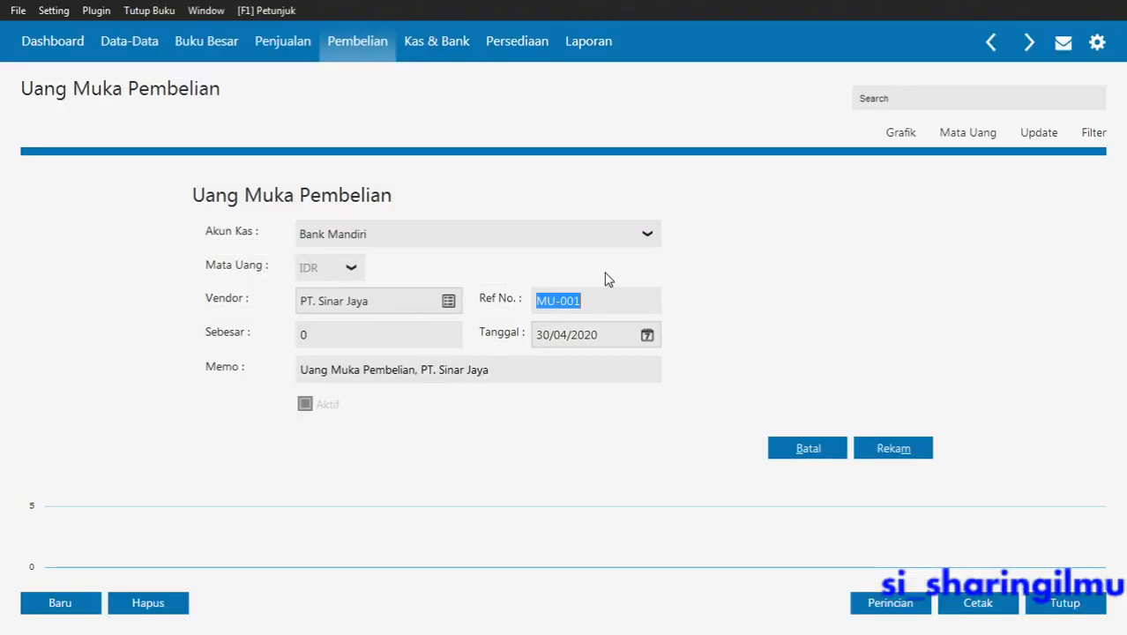
{"action": "left_click", "coordinate": [557, 301]}
{"action": "key", "text": "BackSpace"}
{"action": "key", "text": "BackSpace"}
{"action": "type", "text": "UM"}
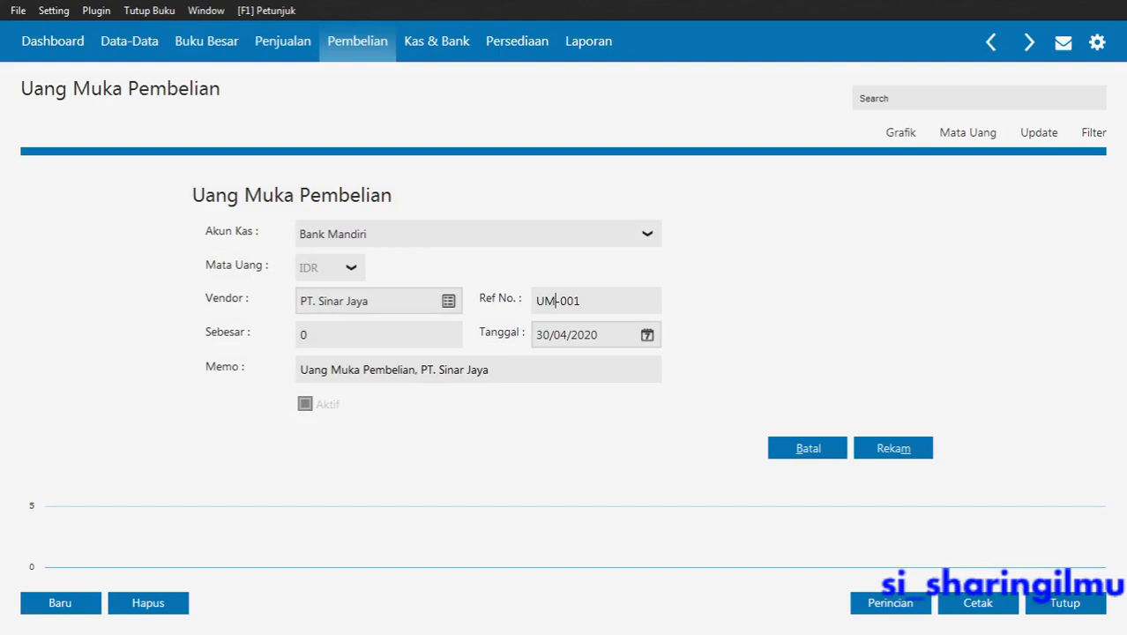
Date the down payment 16/01/2019 and set its amount to 1.000.000
{"action": "left_click", "coordinate": [550, 339]}
{"action": "type", "text": "16/01/2019"}
{"action": "left_click", "coordinate": [353, 335]}
{"action": "type", "text": "1.000."}
{"action": "type", "text": "000000"}
{"action": "key", "text": "Tab"}
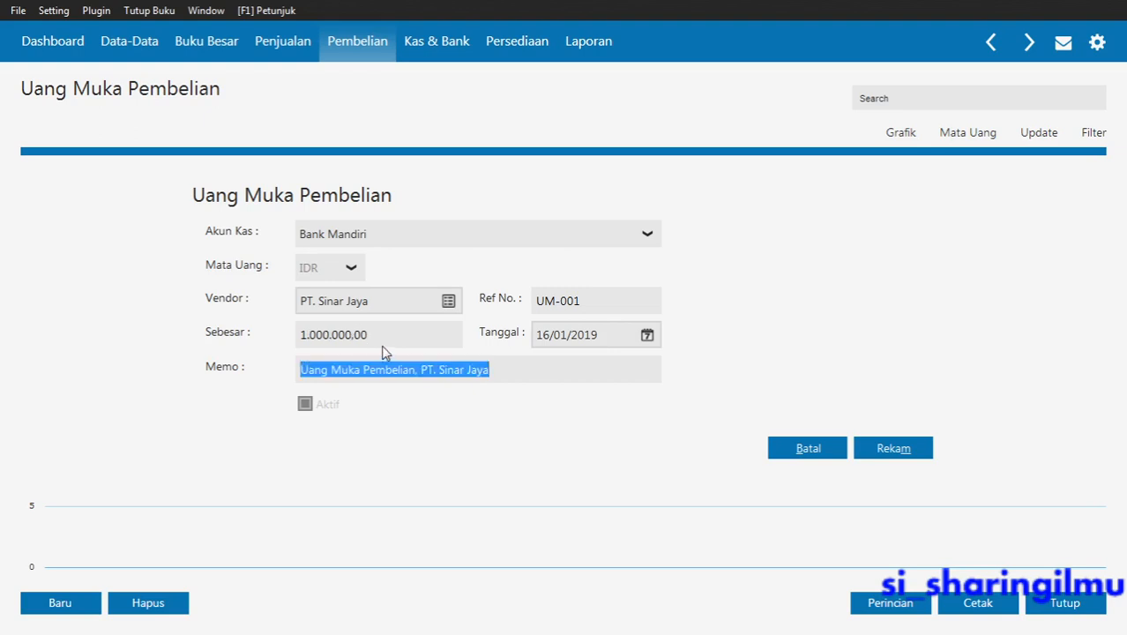
Check the down payment entry against the DOKUMEN 3 invoice, record it, and close the down payment list
{"action": "key", "text": "alt+Tab"}
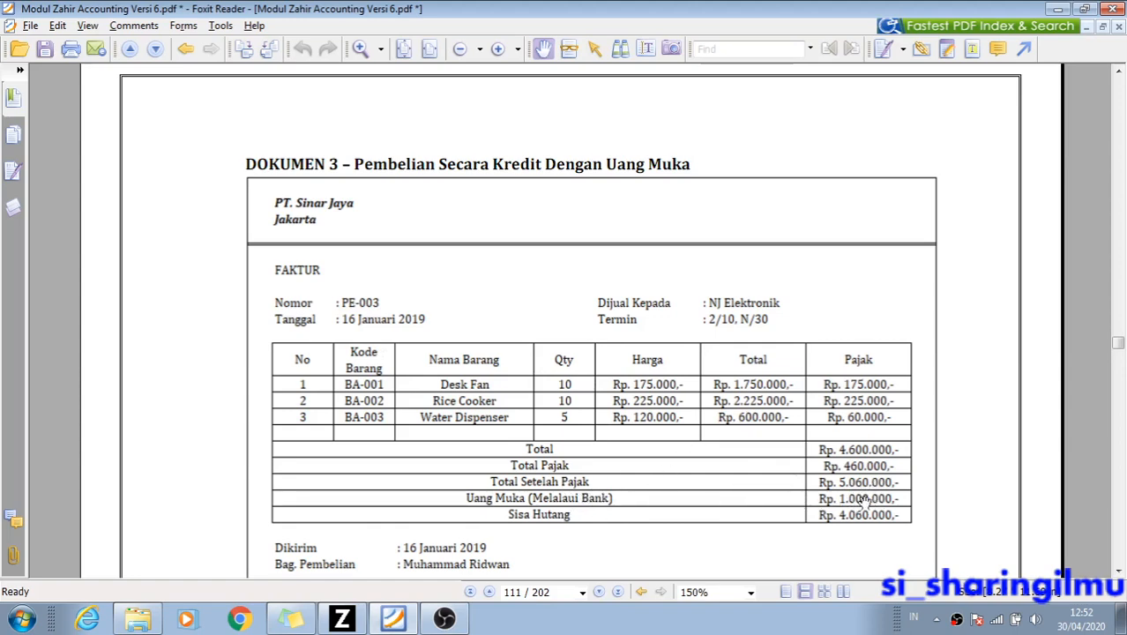
{"action": "key", "text": "alt+Tab"}
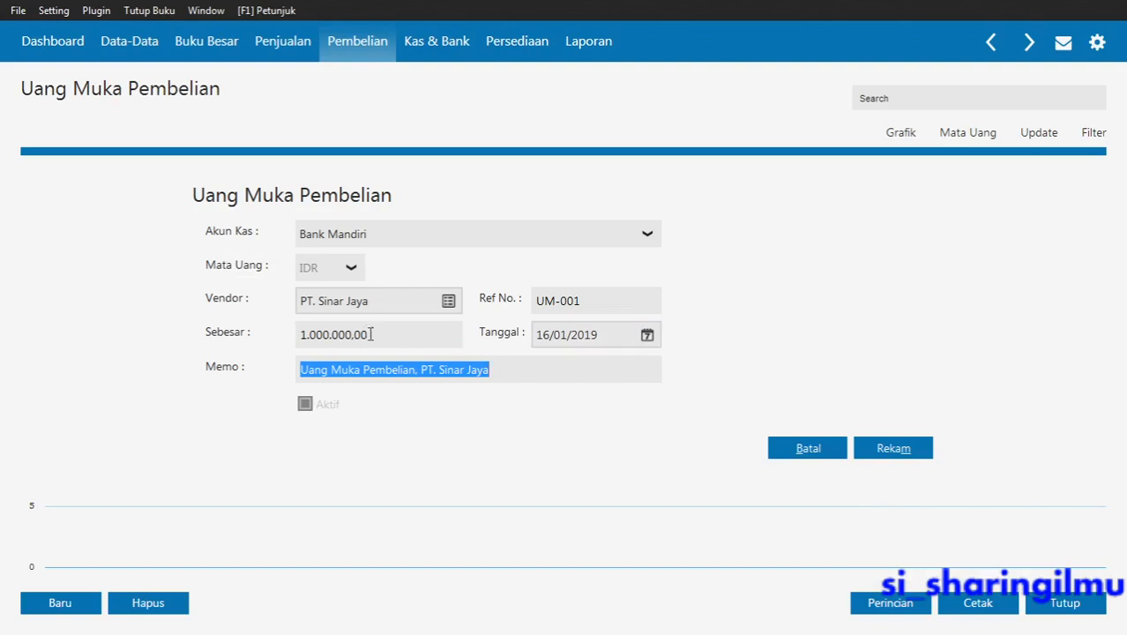
{"action": "left_click", "coordinate": [380, 335]}
{"action": "left_click", "coordinate": [620, 300]}
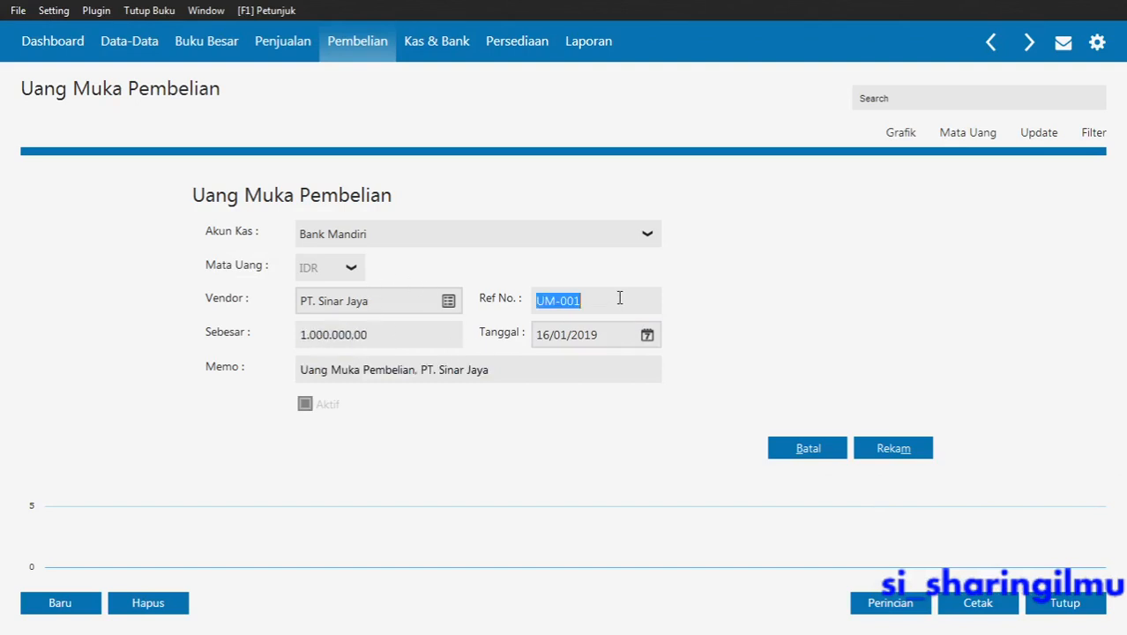
{"action": "left_click", "coordinate": [616, 334]}
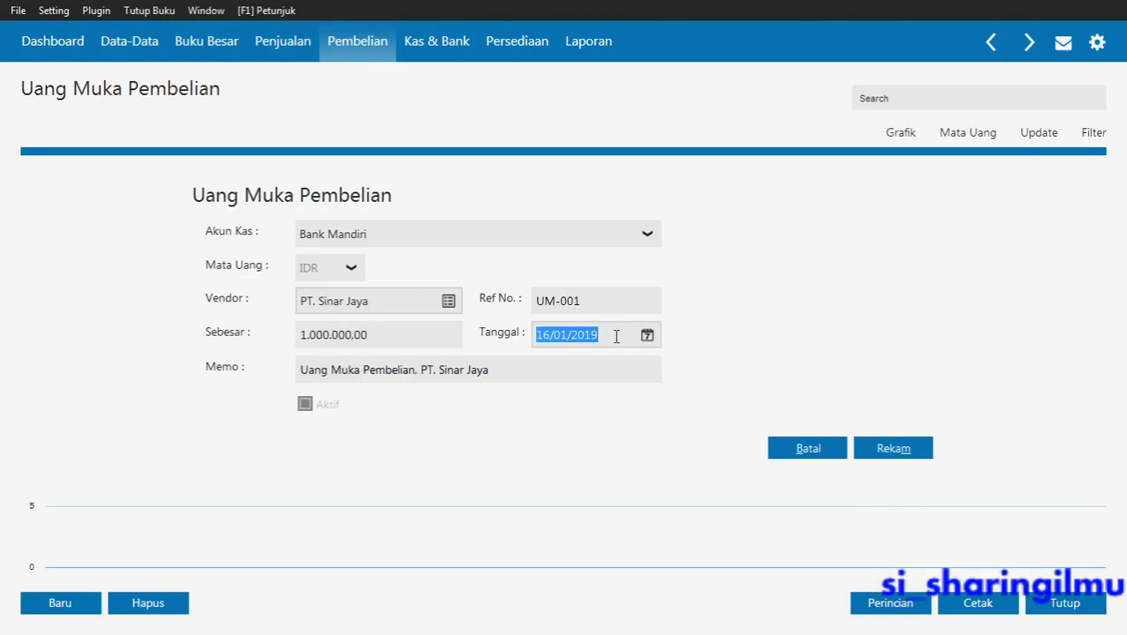
{"action": "left_click", "coordinate": [567, 364]}
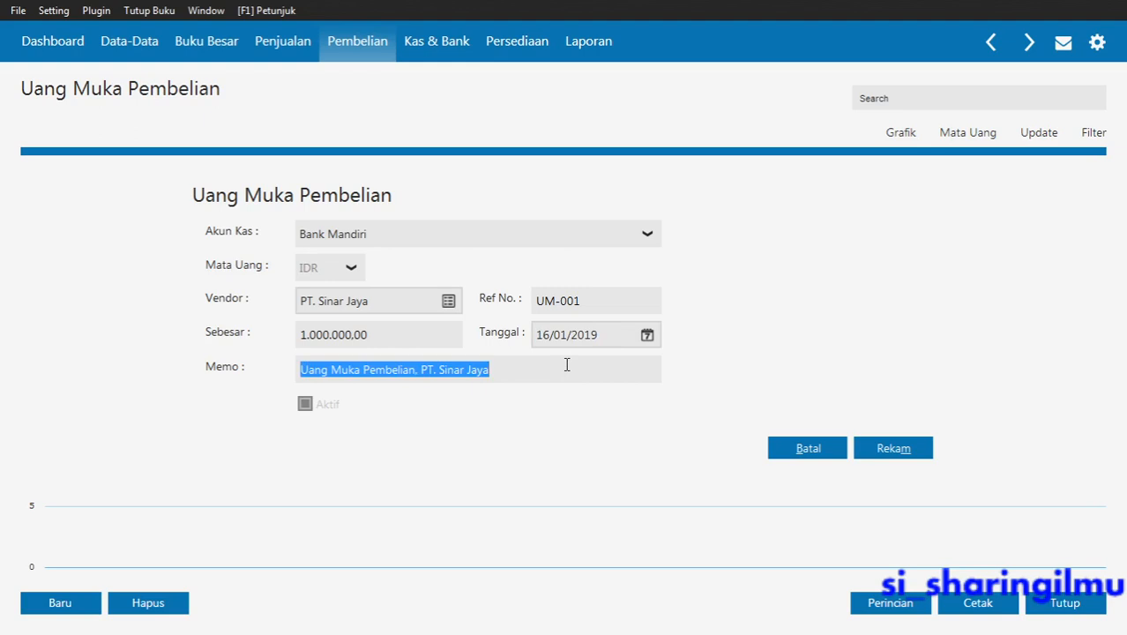
{"action": "left_click", "coordinate": [866, 449]}
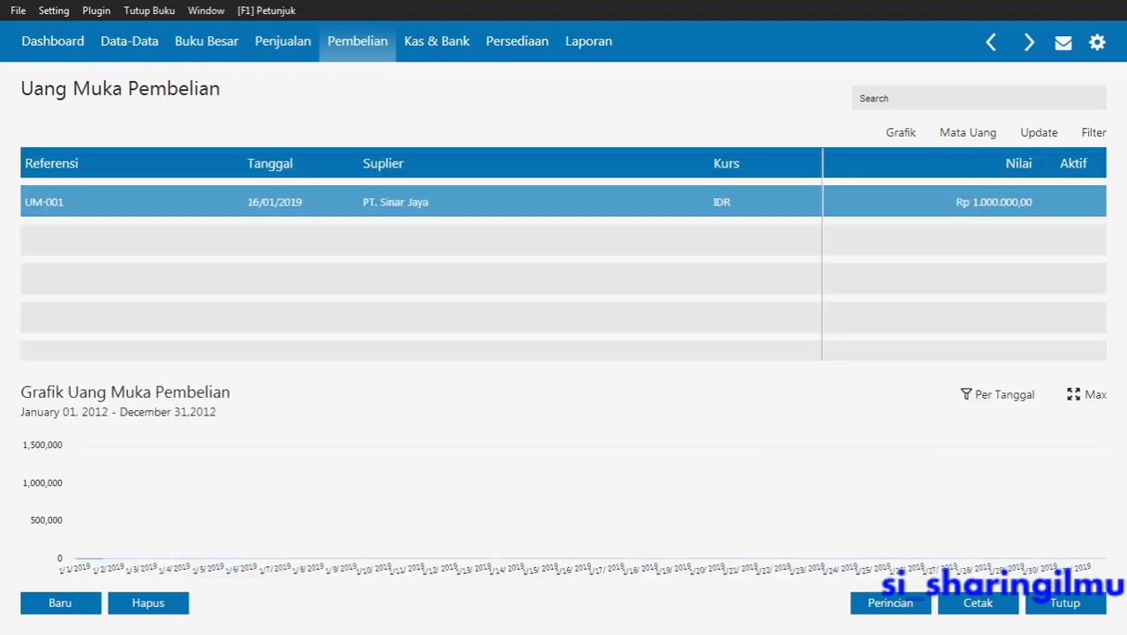
{"action": "left_click", "coordinate": [1066, 603]}
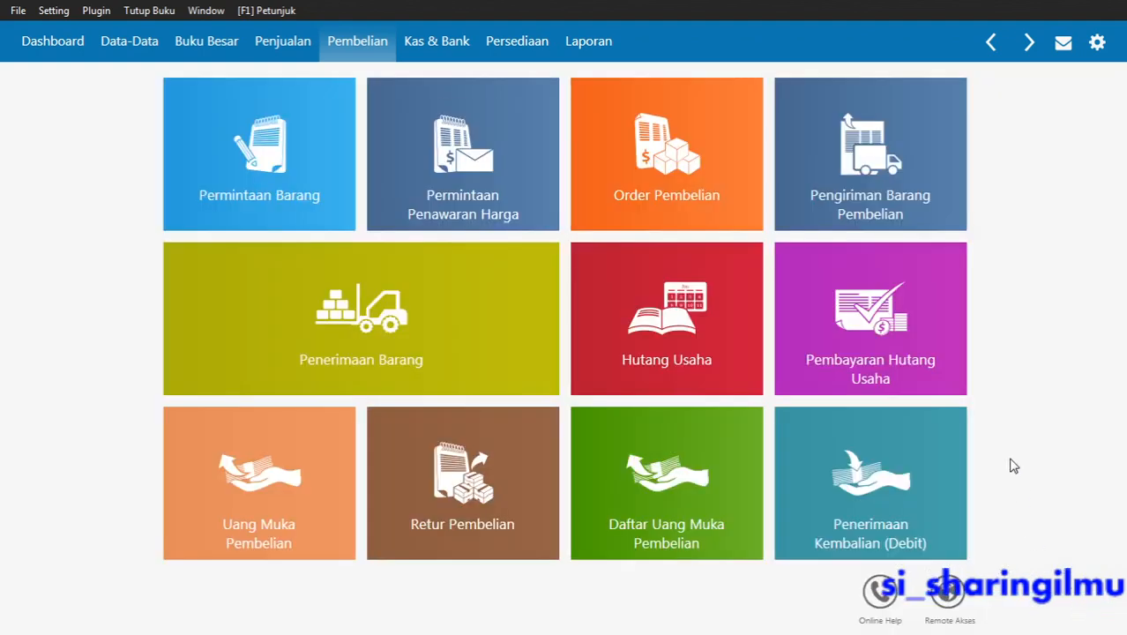
Start a new goods receipt (Penerimaan Barang) with PT. Sinar Jaya as the supplier
{"action": "mouse_move", "coordinate": [410, 300]}
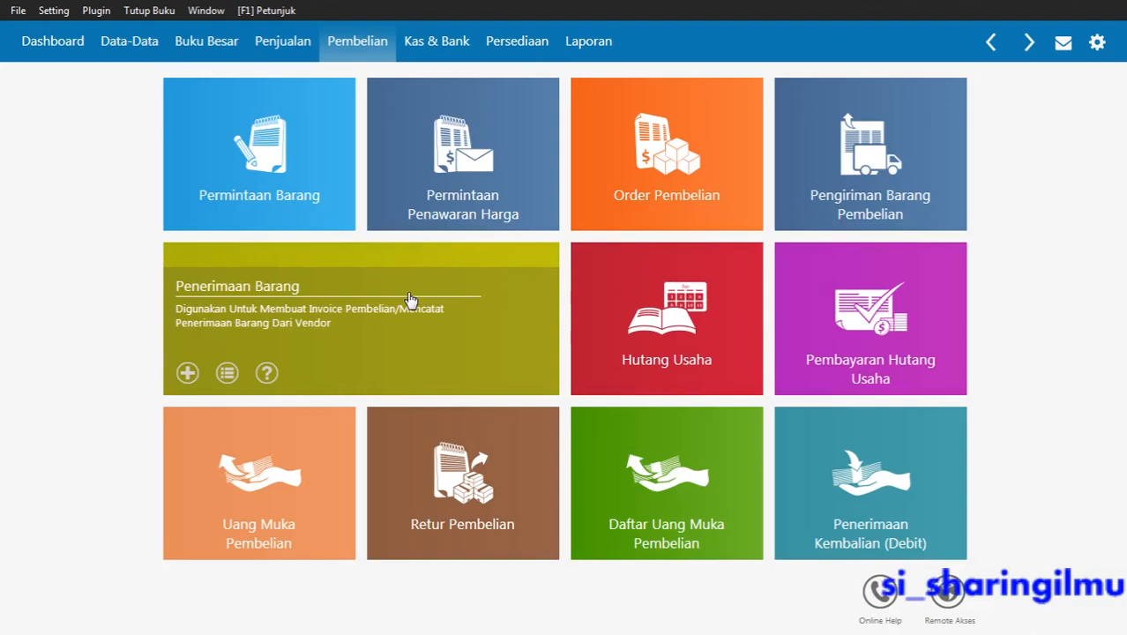
{"action": "left_click", "coordinate": [411, 300]}
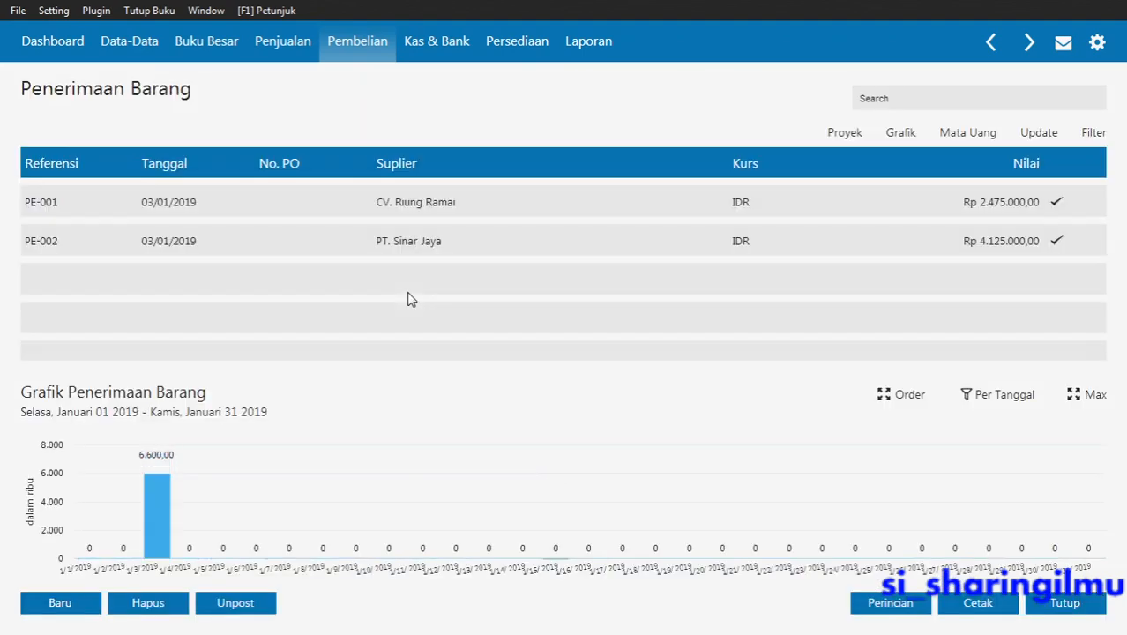
{"action": "left_click", "coordinate": [66, 605]}
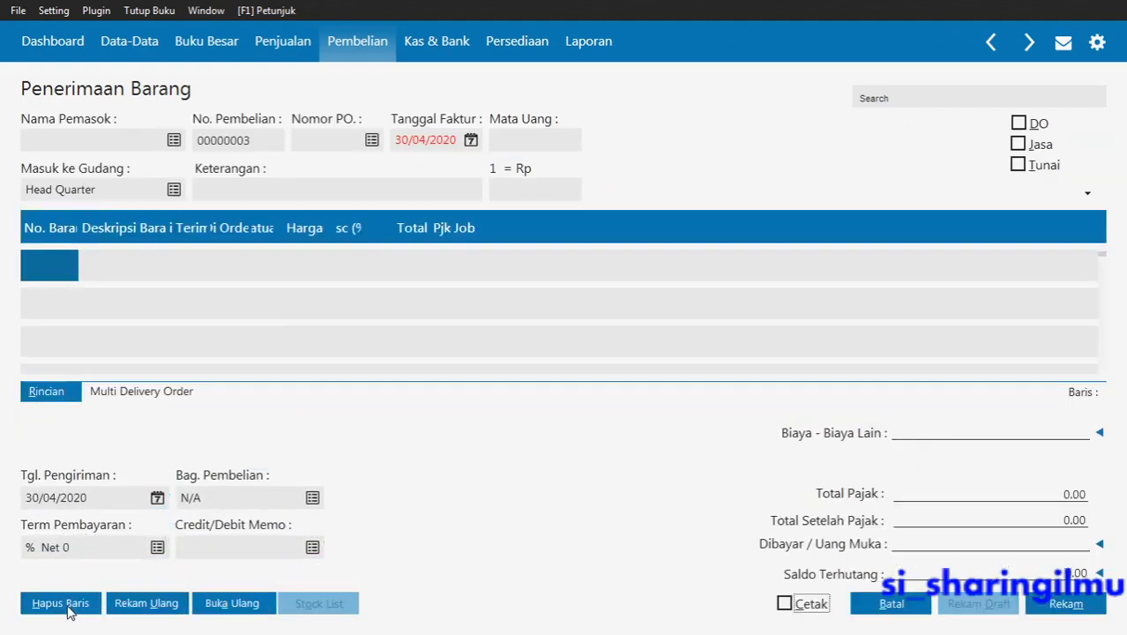
{"action": "left_click", "coordinate": [174, 143]}
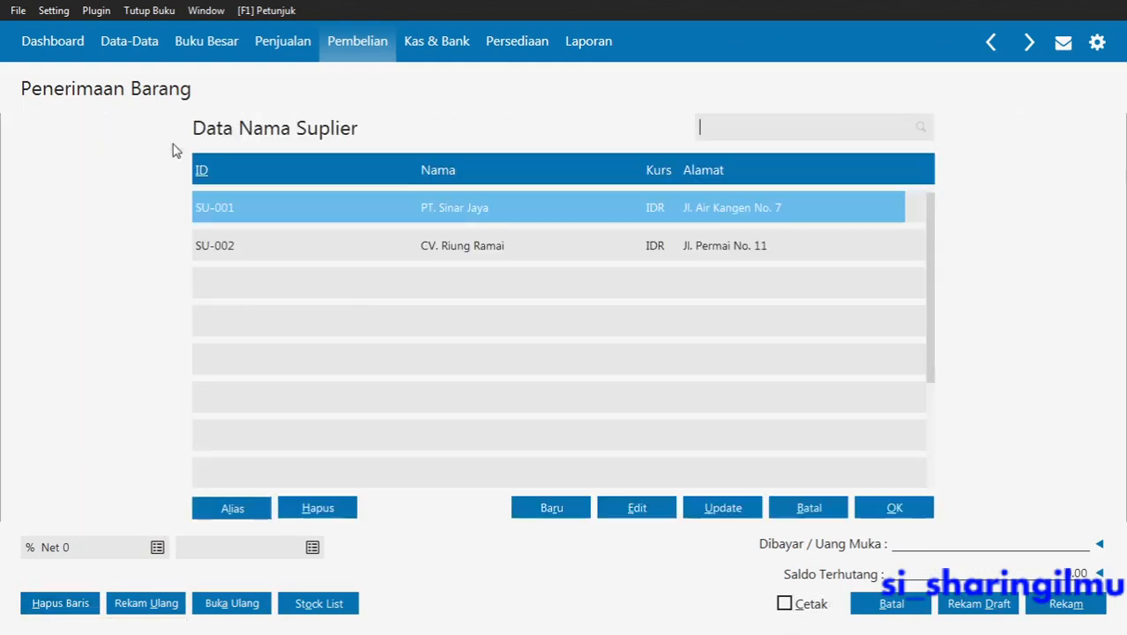
{"action": "double_click", "coordinate": [458, 219]}
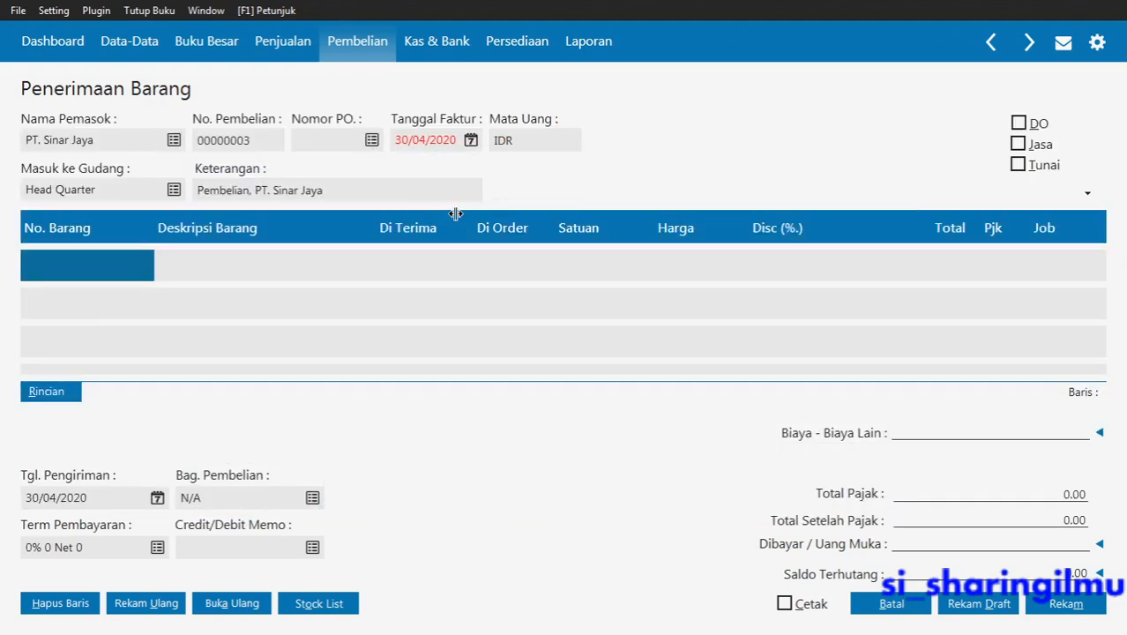
Set the goods receipt's purchase number (No. Pembelian) to PE-003, as on the DOKUMEN 3 invoice
{"action": "left_click", "coordinate": [256, 141]}
{"action": "left_click", "coordinate": [257, 140]}
{"action": "left_click_drag", "start_coordinate": [256, 140], "coordinate": [231, 141]}
{"action": "key", "text": "alt+Tab"}
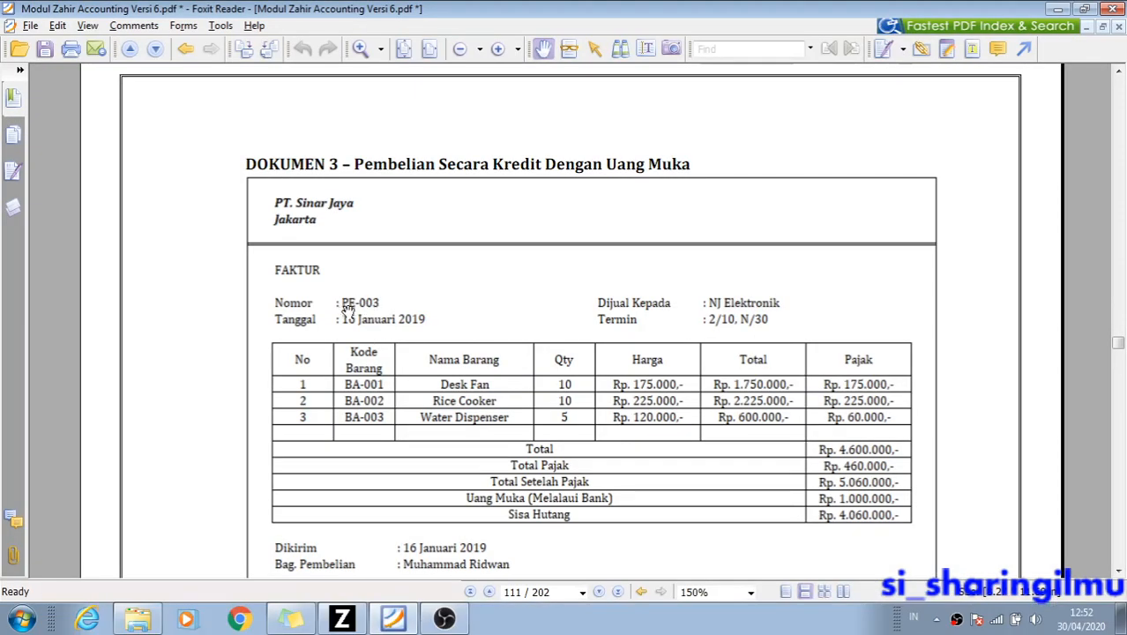
{"action": "key", "text": "alt+Tab"}
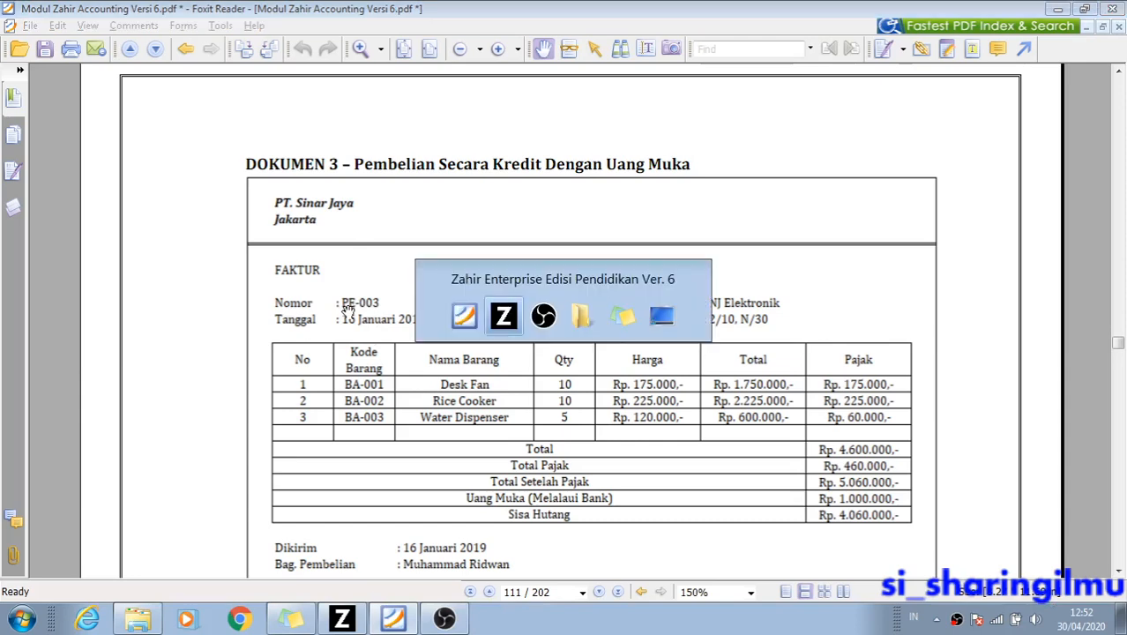
{"action": "type", "text": "P"}
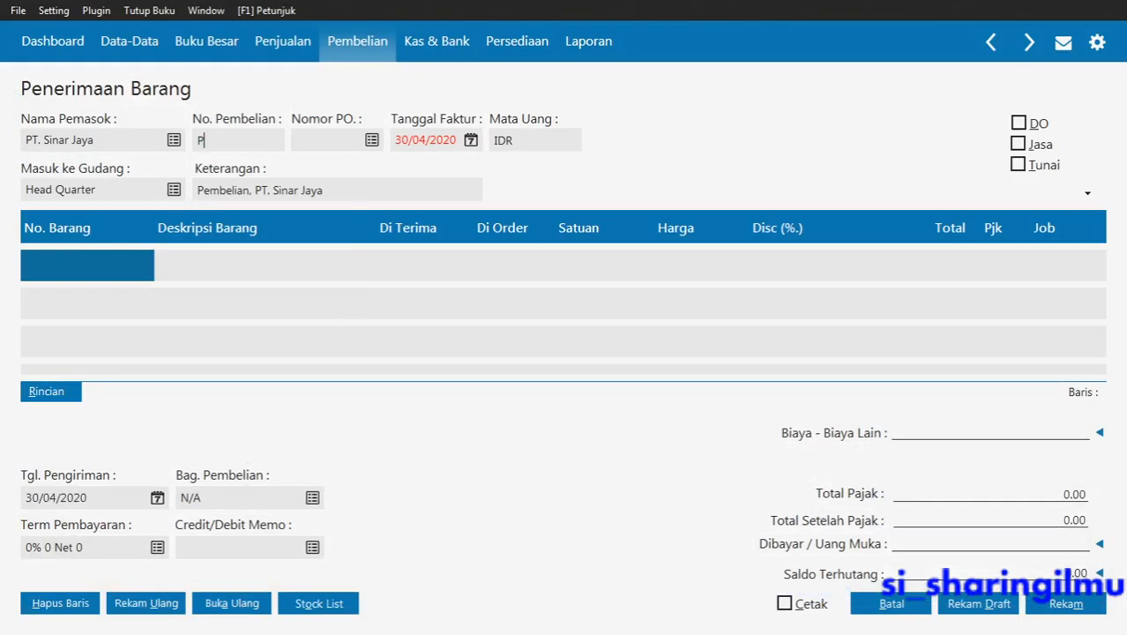
{"action": "type", "text": "E-003"}
{"action": "key", "text": "Tab"}
Set the goods receipt's invoice date (Tanggal Faktur) to 16/01/2019
{"action": "left_click", "coordinate": [405, 147]}
{"action": "type", "text": "16/0"}
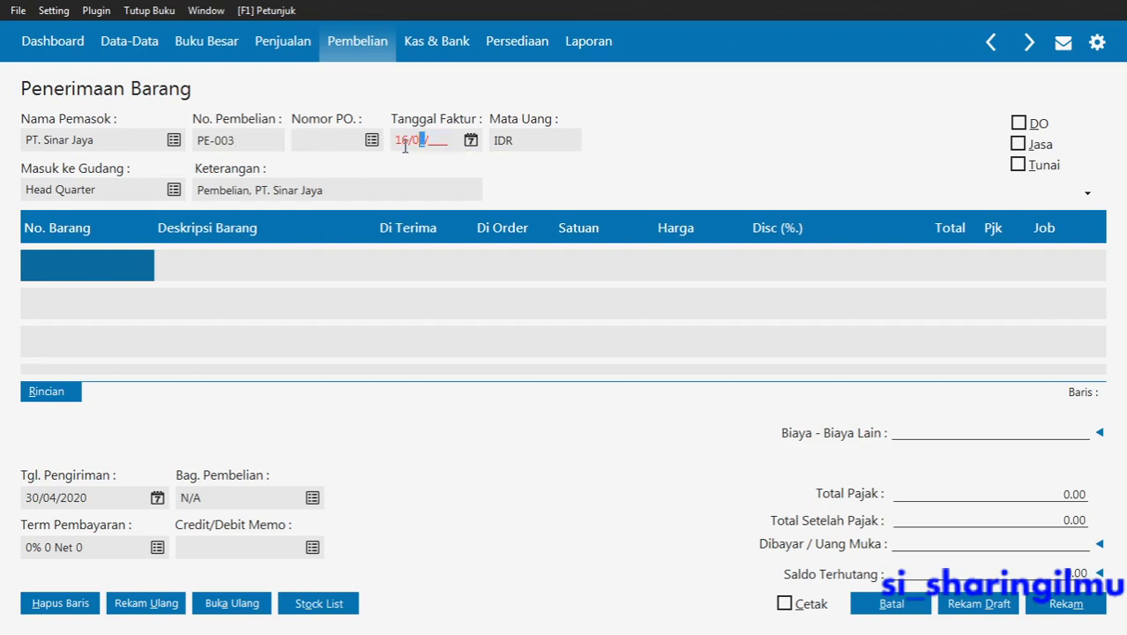
{"action": "type", "text": "1/2019"}
{"action": "key", "text": "Tab"}
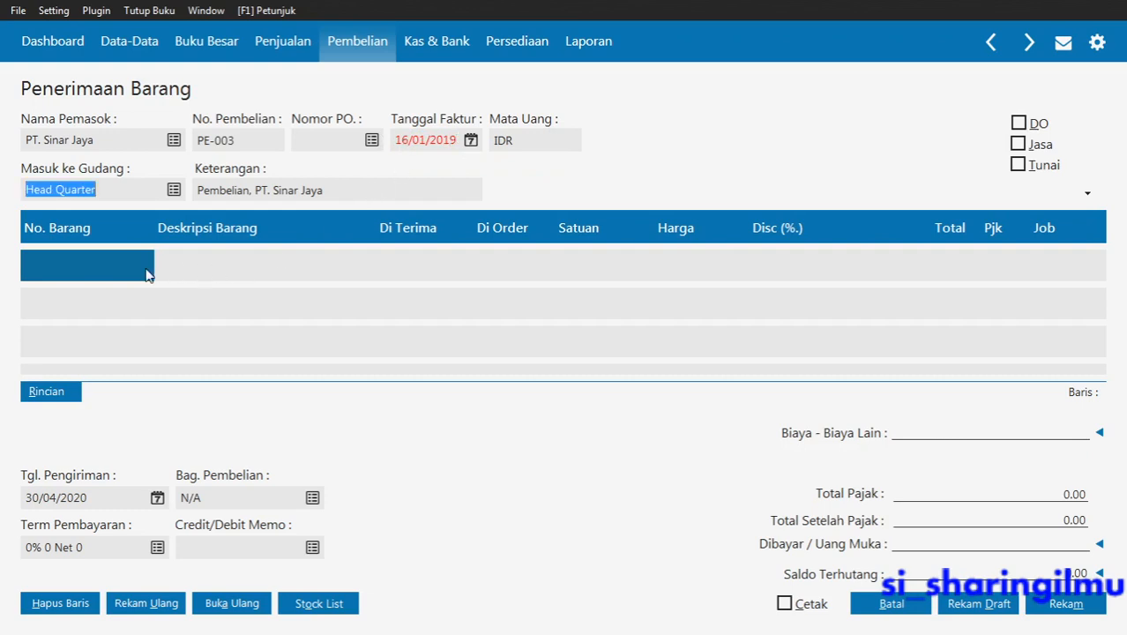
Add BA-01 Desk Fan as the first item of the receipt with a received quantity of 10
{"action": "key", "text": "alt+Tab"}
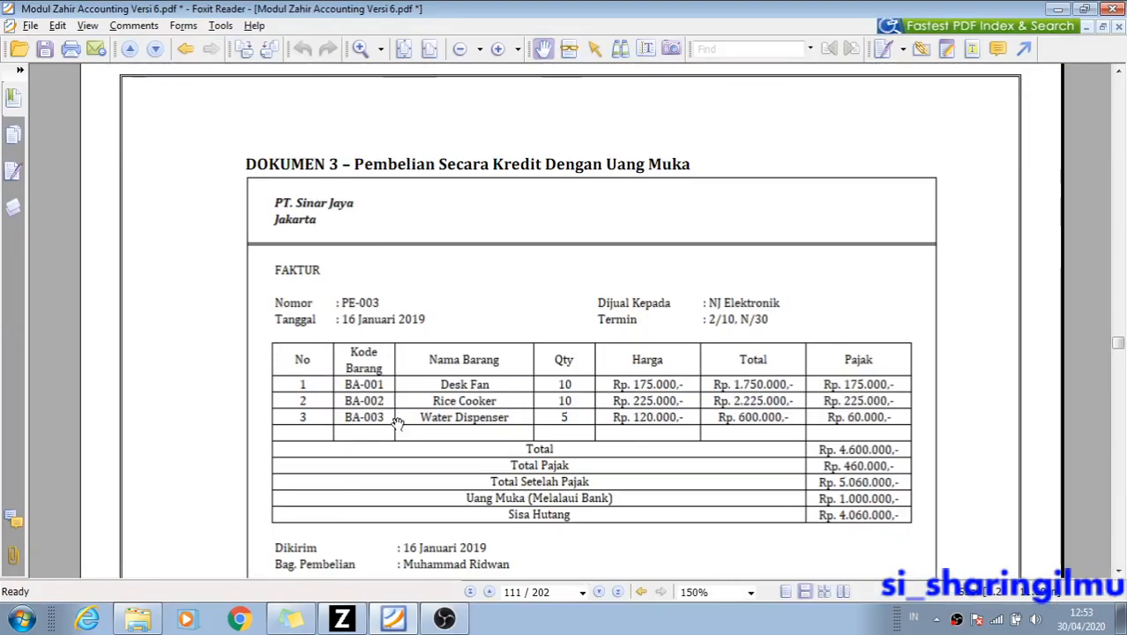
{"action": "key", "text": "alt+Tab"}
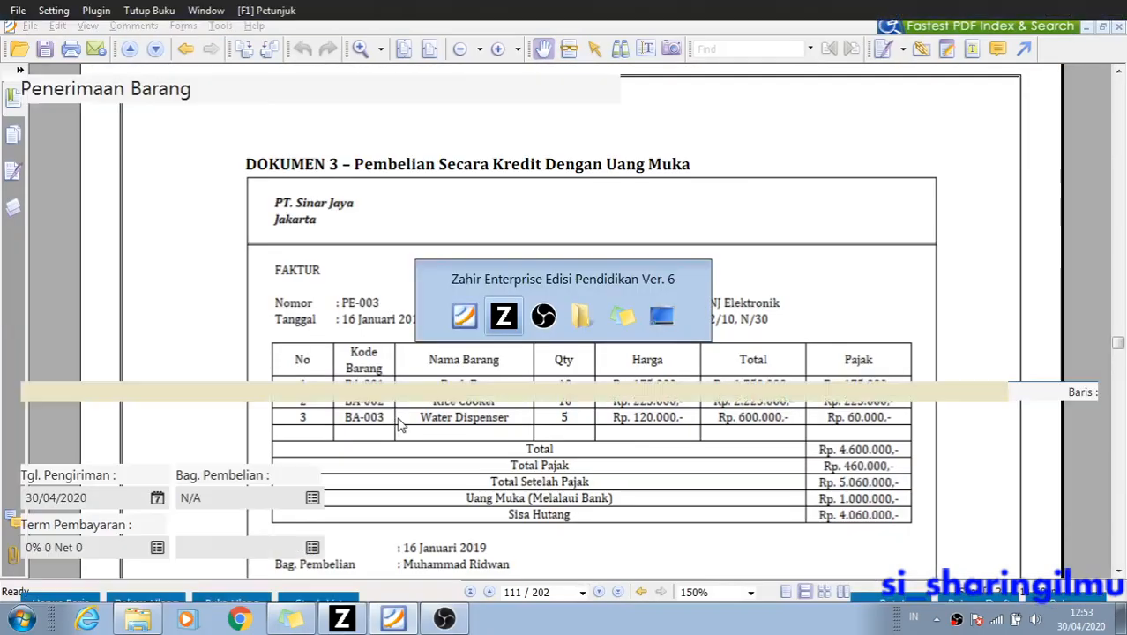
{"action": "left_click", "coordinate": [95, 278]}
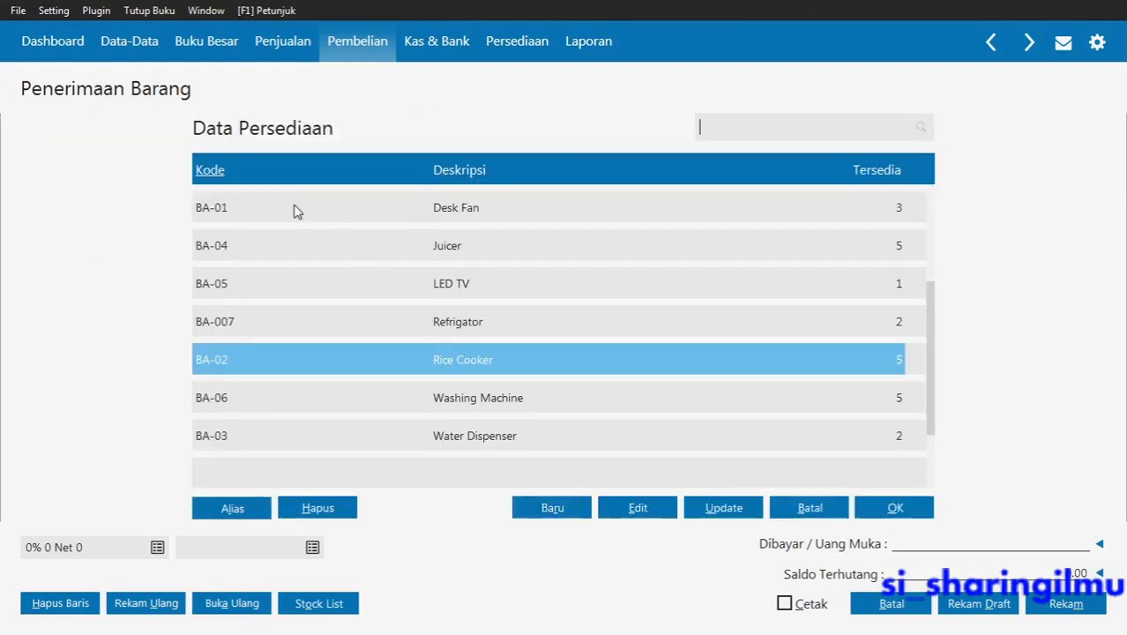
{"action": "left_click", "coordinate": [295, 210]}
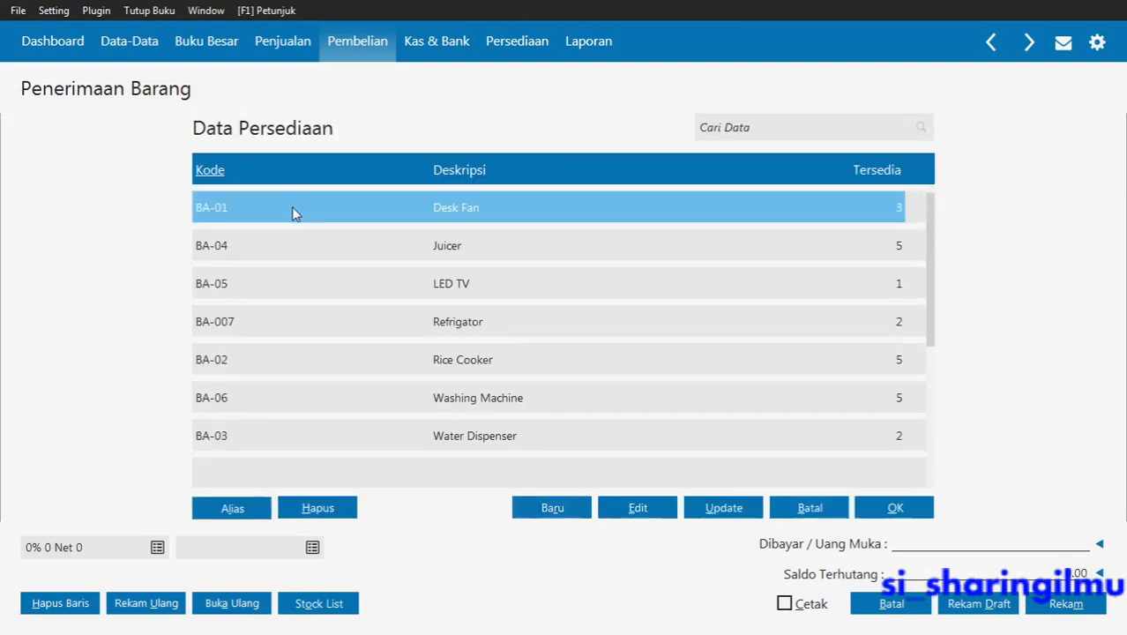
{"action": "double_click", "coordinate": [295, 211]}
{"action": "left_click", "coordinate": [387, 256]}
{"action": "type", "text": "10"}
{"action": "key", "text": "Return"}
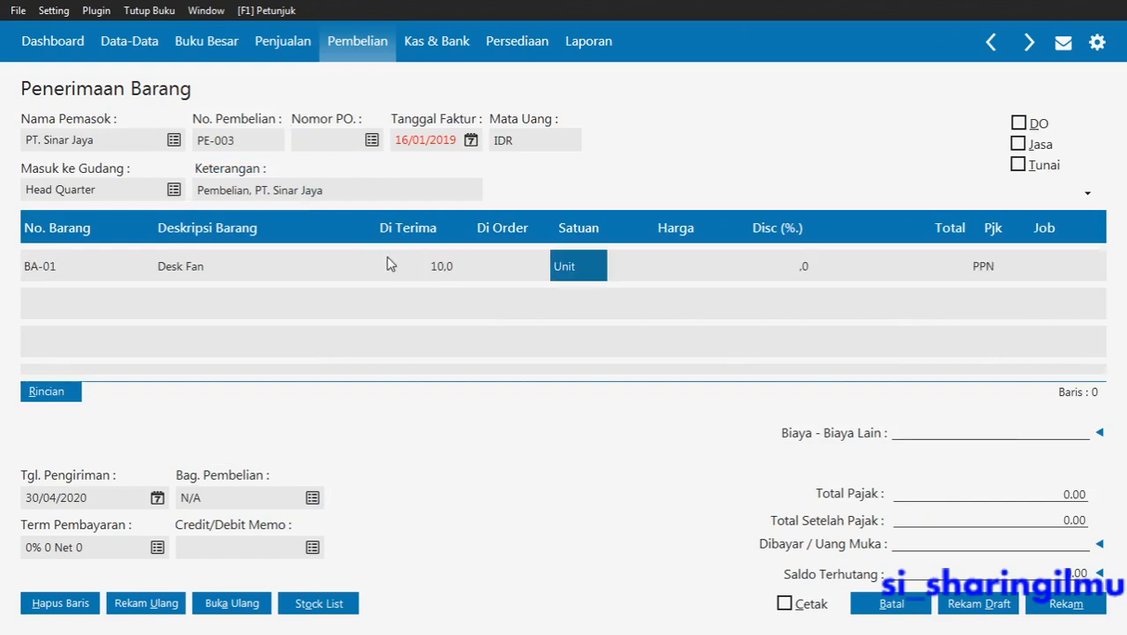
{"action": "key", "text": "Return"}
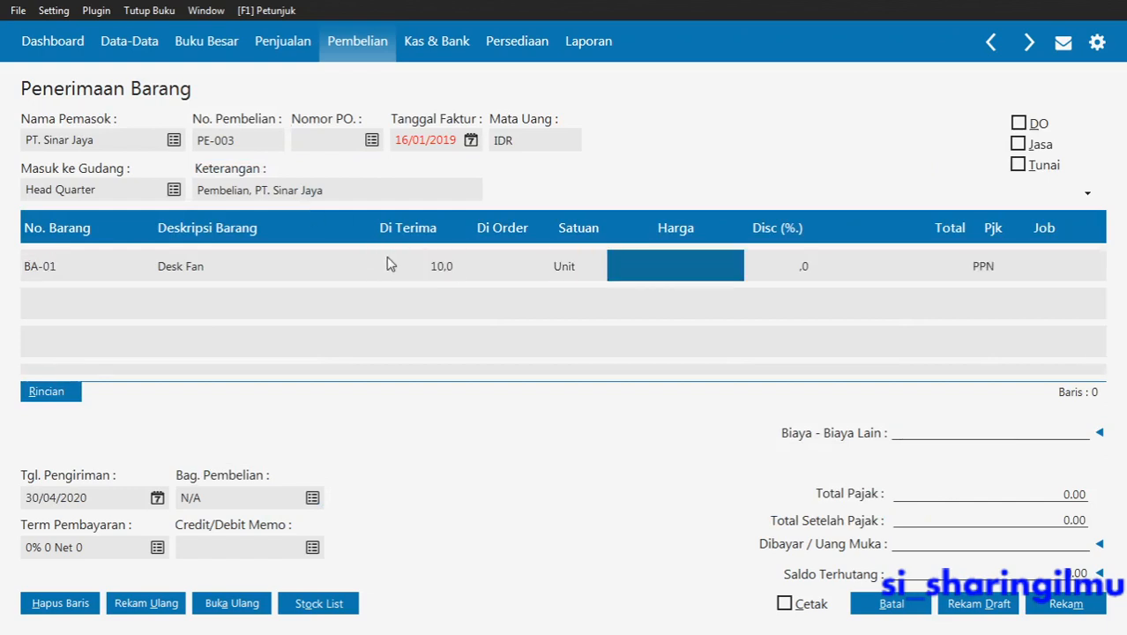
Look up the Desk Fan's unit price on the invoice and set its Harga to 175.000
{"action": "key", "text": "alt+Tab"}
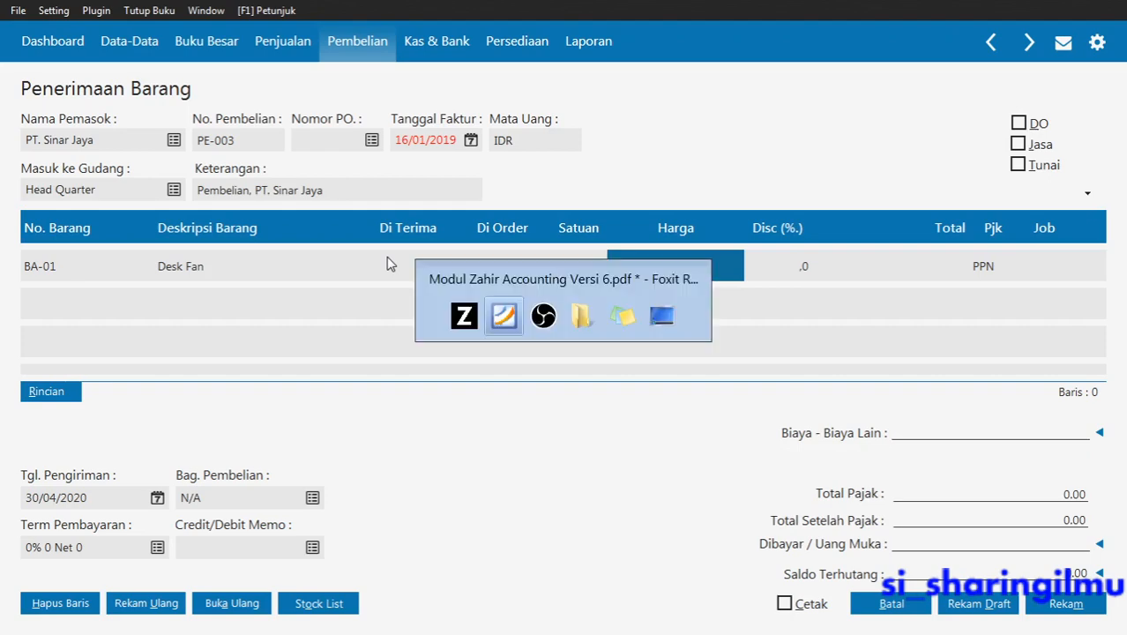
{"action": "key", "text": "alt+Tab"}
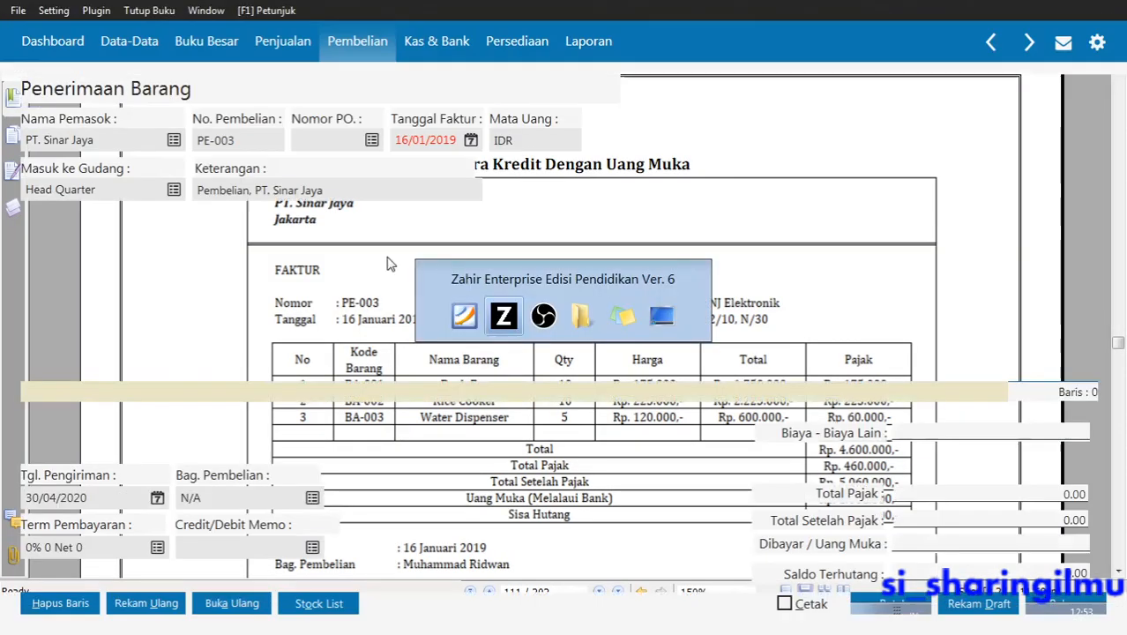
{"action": "type", "text": "1"}
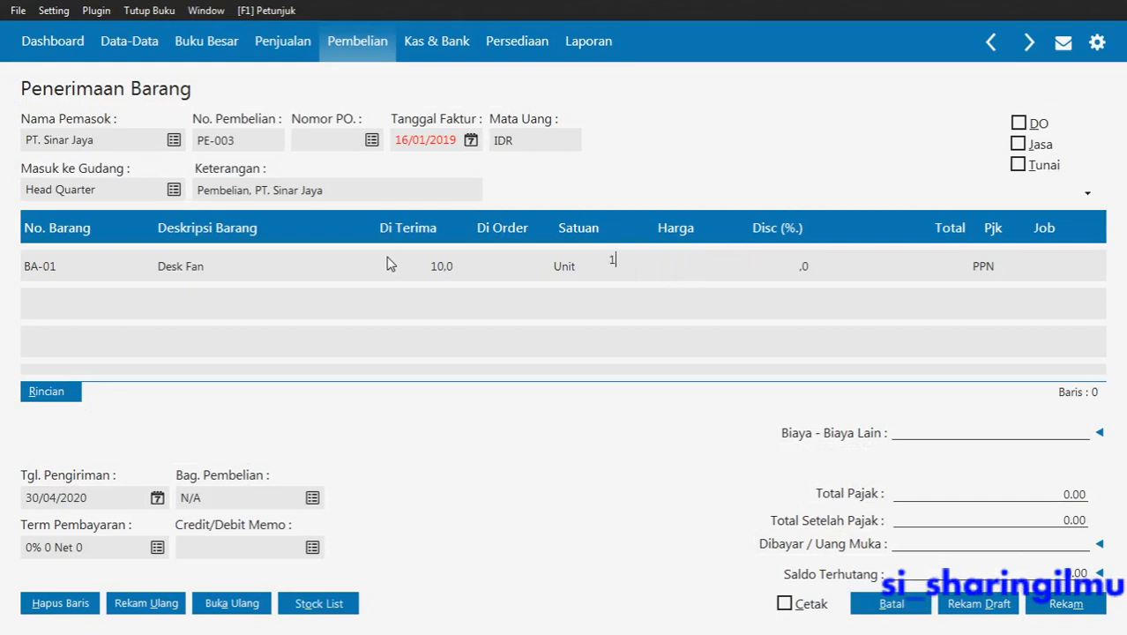
{"action": "type", "text": "7500"}
{"action": "key", "text": "Return"}
{"action": "key", "text": "Return"}
{"action": "key", "text": "Return"}
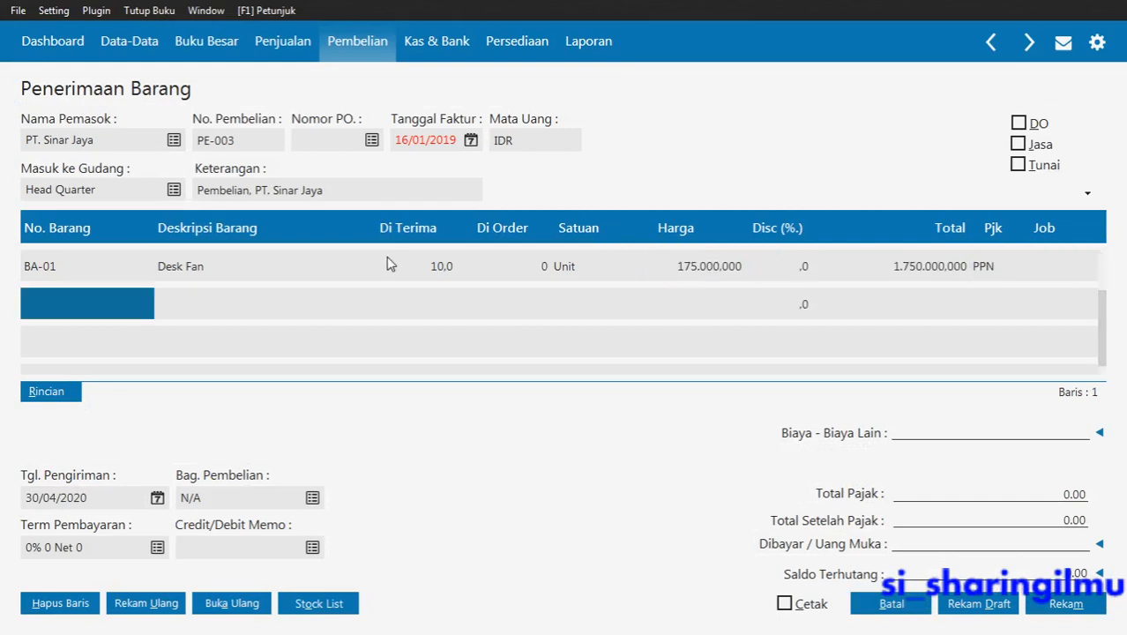
Add BA-02 Rice Cooker as the second item with a received quantity of 10
{"action": "left_click", "coordinate": [115, 301]}
{"action": "double_click", "coordinate": [117, 300]}
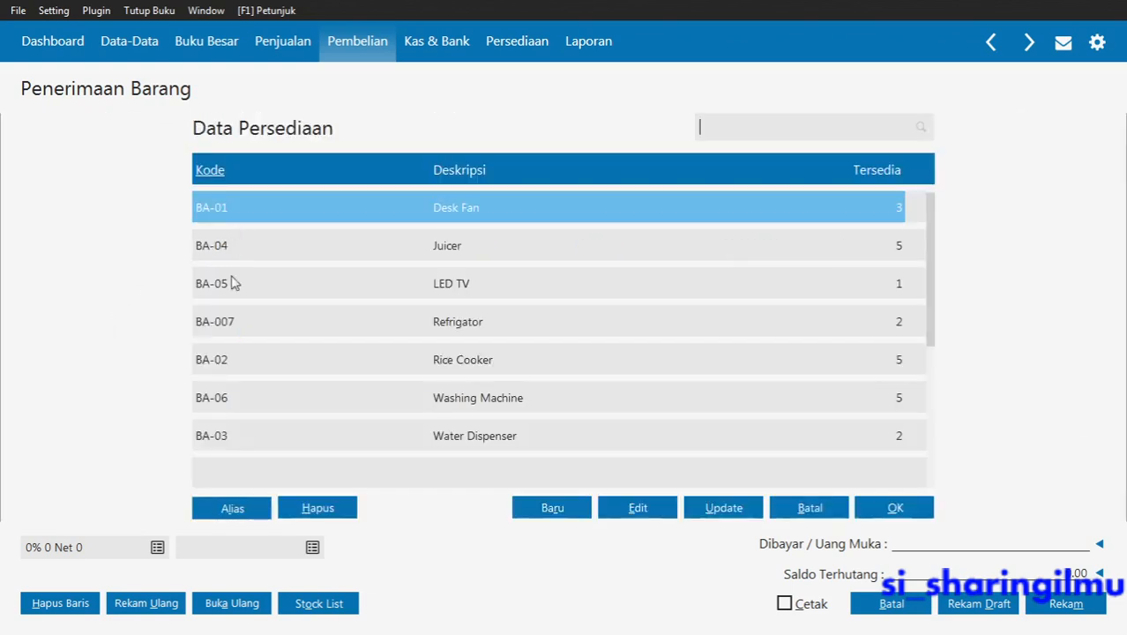
{"action": "double_click", "coordinate": [223, 364]}
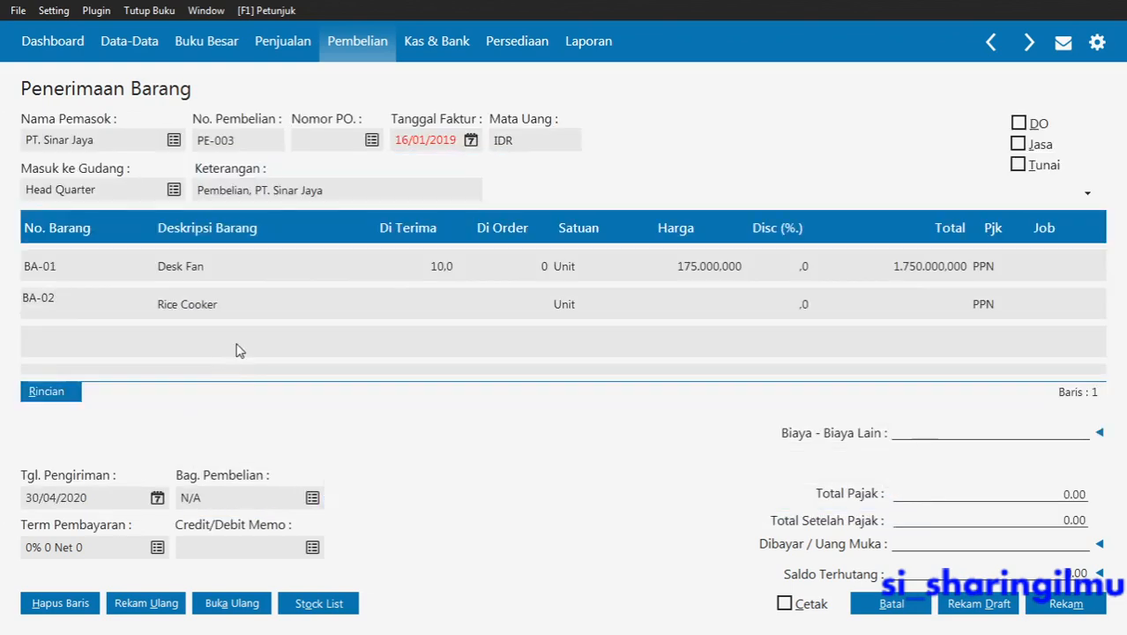
{"action": "key", "text": "Tab"}
{"action": "type", "text": "10"}
{"action": "key", "text": "Tab"}
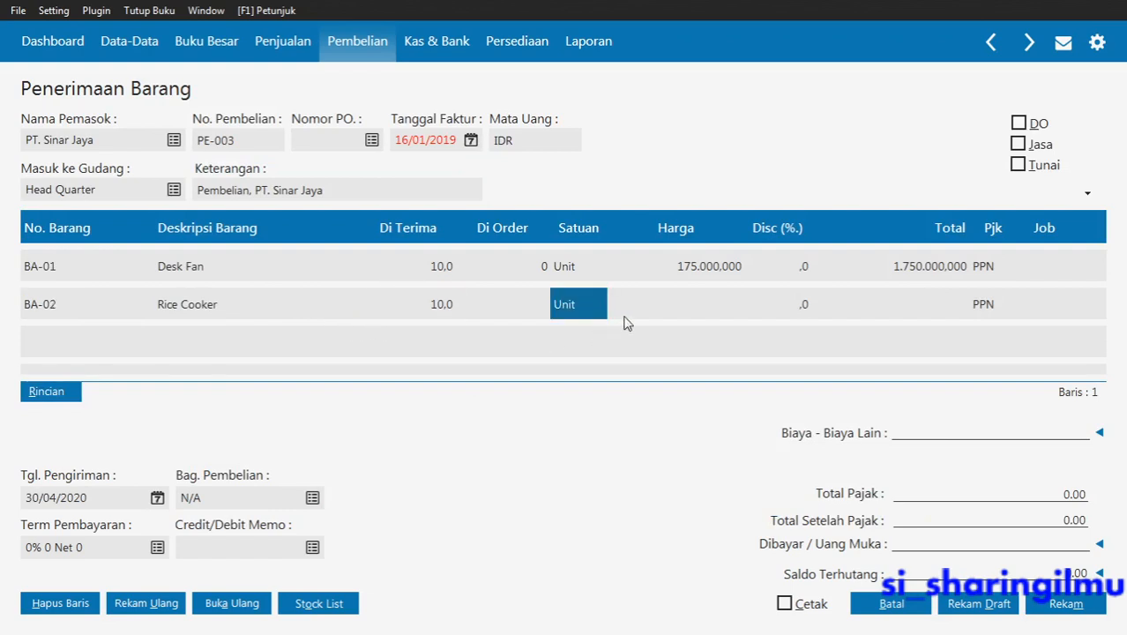
Look up the Rice Cooker's unit price on the invoice and set its Harga to 225.000
{"action": "left_click", "coordinate": [658, 306]}
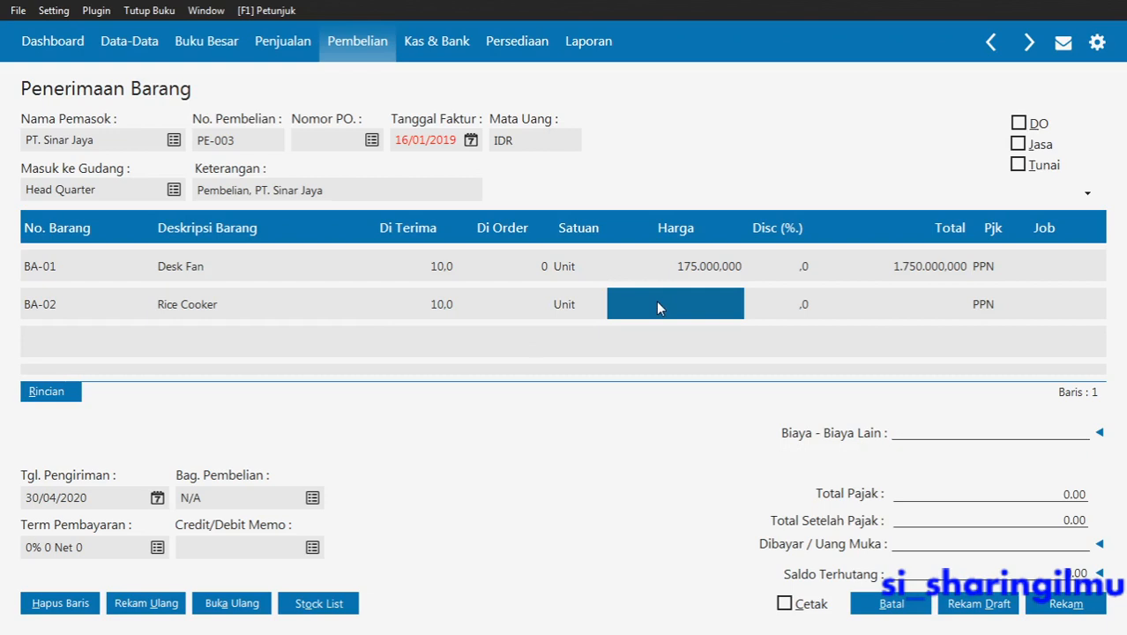
{"action": "key", "text": "alt+Tab"}
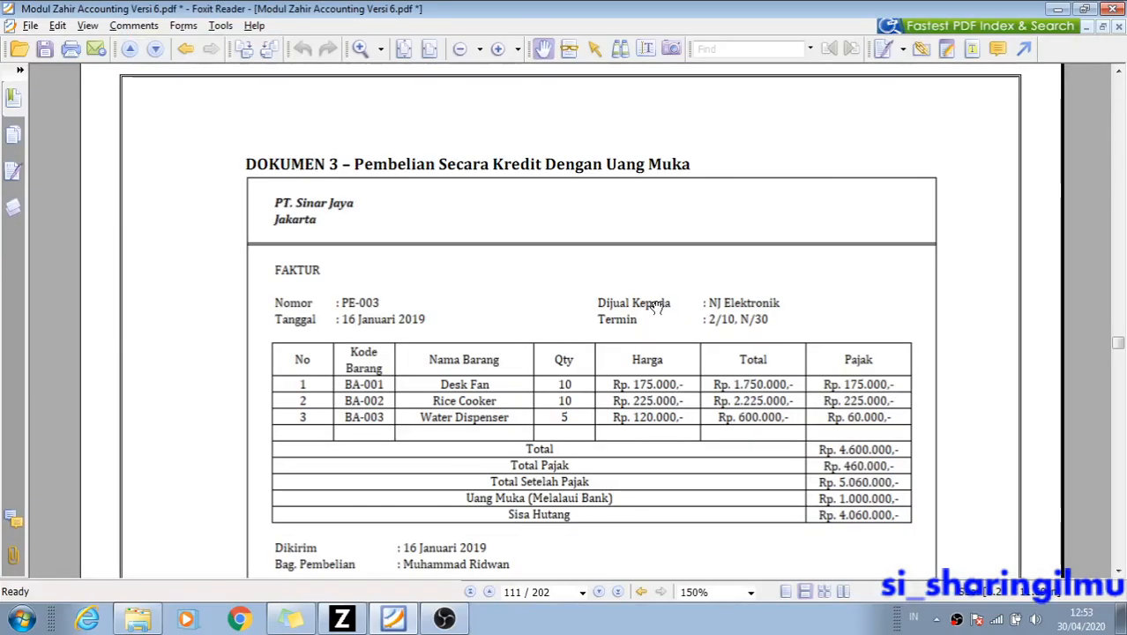
{"action": "key", "text": "alt+Tab"}
{"action": "key", "text": "alt+Tab"}
{"action": "key", "text": "alt+Tab"}
{"action": "key", "text": "alt+Tab"}
{"action": "key", "text": "alt+Tab"}
{"action": "key", "text": "alt+Tab"}
{"action": "key", "text": "alt+Tab"}
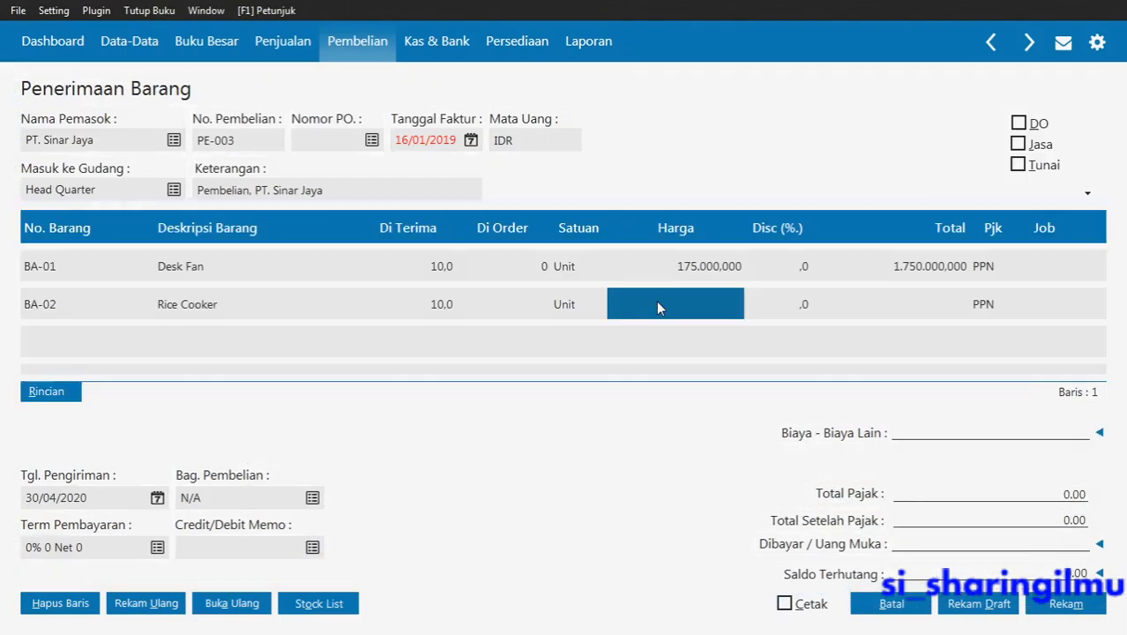
{"action": "type", "text": "2"}
{"action": "type", "text": "5"}
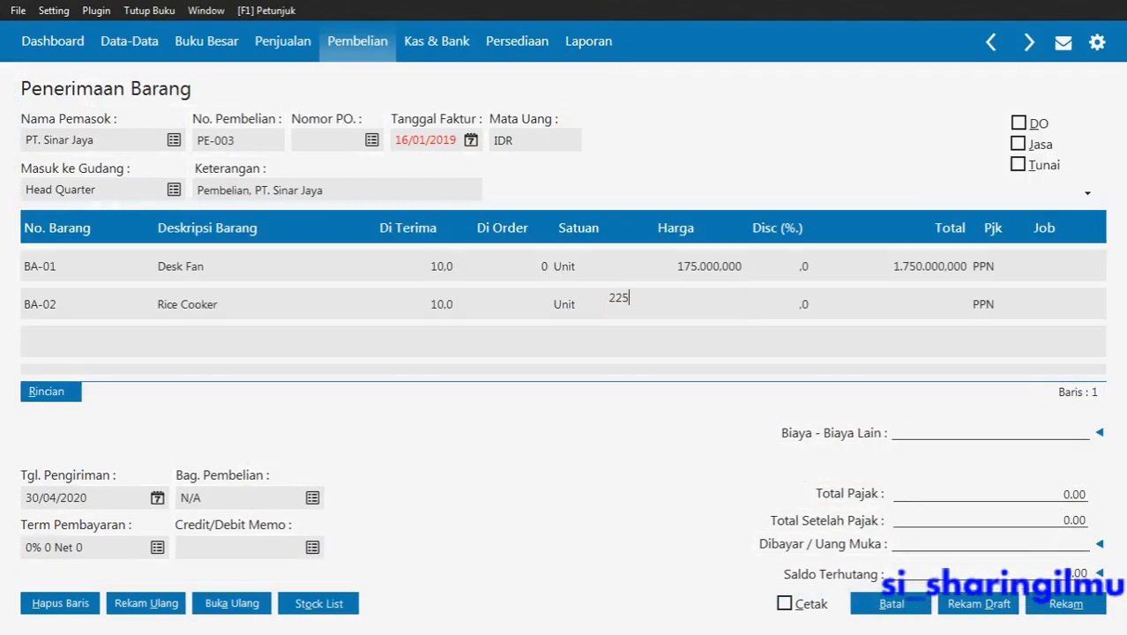
{"action": "type", "text": ".000"}
{"action": "key", "text": "Tab"}
{"action": "key", "text": "Tab"}
{"action": "key", "text": "Tab"}
{"action": "key", "text": "Tab"}
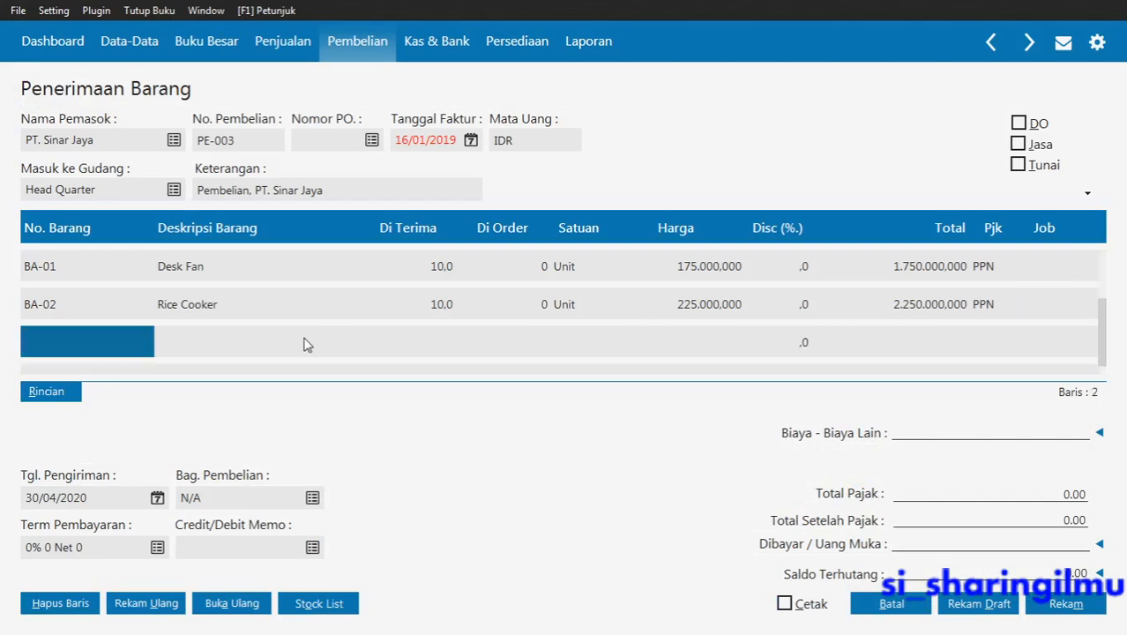
Add BA-03 Water Dispenser as the third item with a received quantity of 5
{"action": "left_click", "coordinate": [137, 330]}
{"action": "key", "text": "Return"}
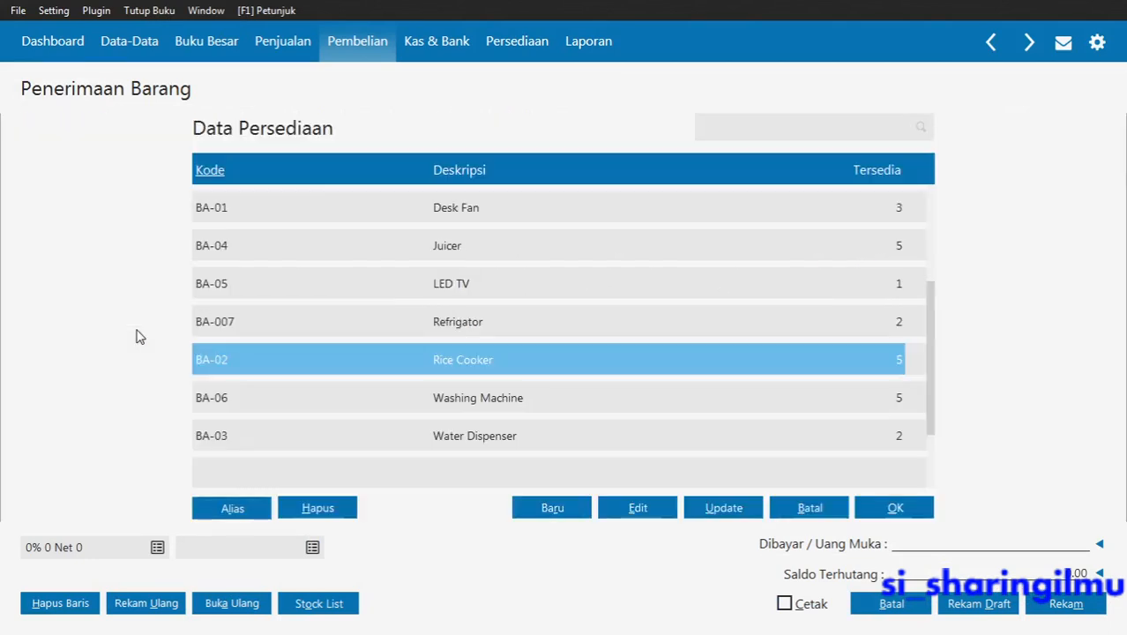
{"action": "double_click", "coordinate": [232, 435]}
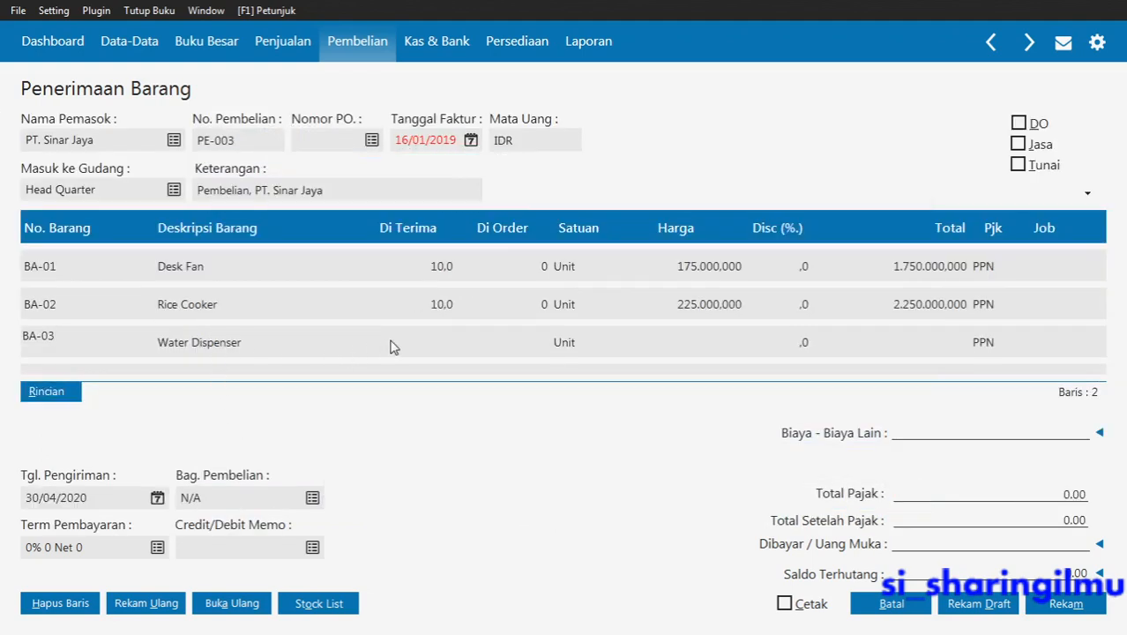
{"action": "left_click", "coordinate": [437, 347]}
{"action": "type", "text": "5"}
{"action": "key", "text": "Return"}
{"action": "key", "text": "Return"}
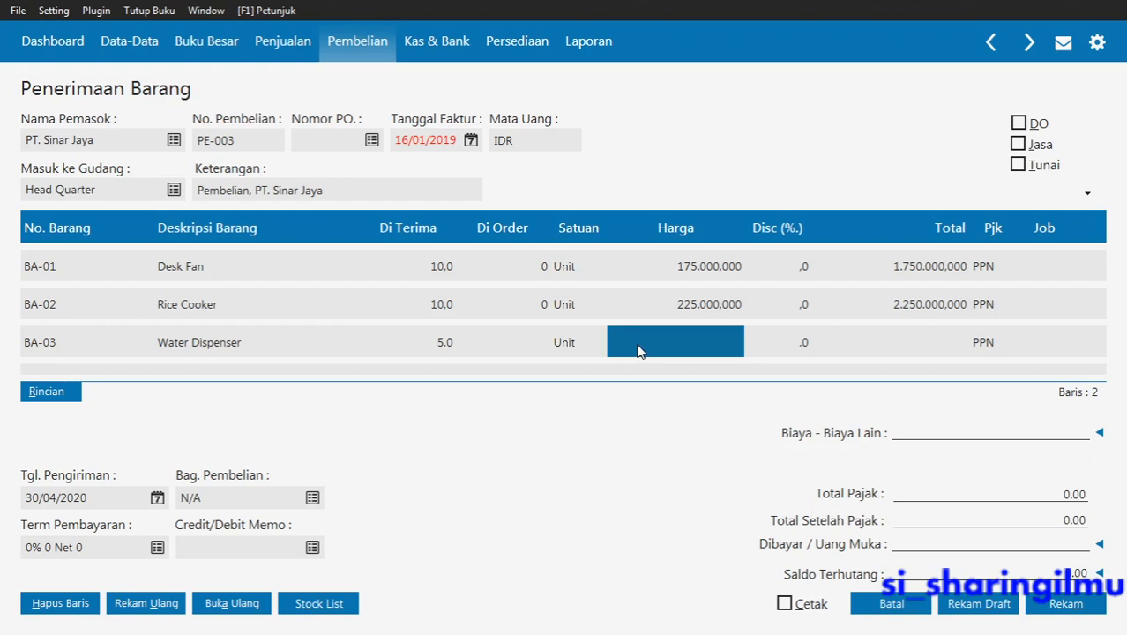
Set the Water Dispenser's unit price (Harga) to 120.000
{"action": "type", "text": "12"}
{"action": "type", "text": "0"}
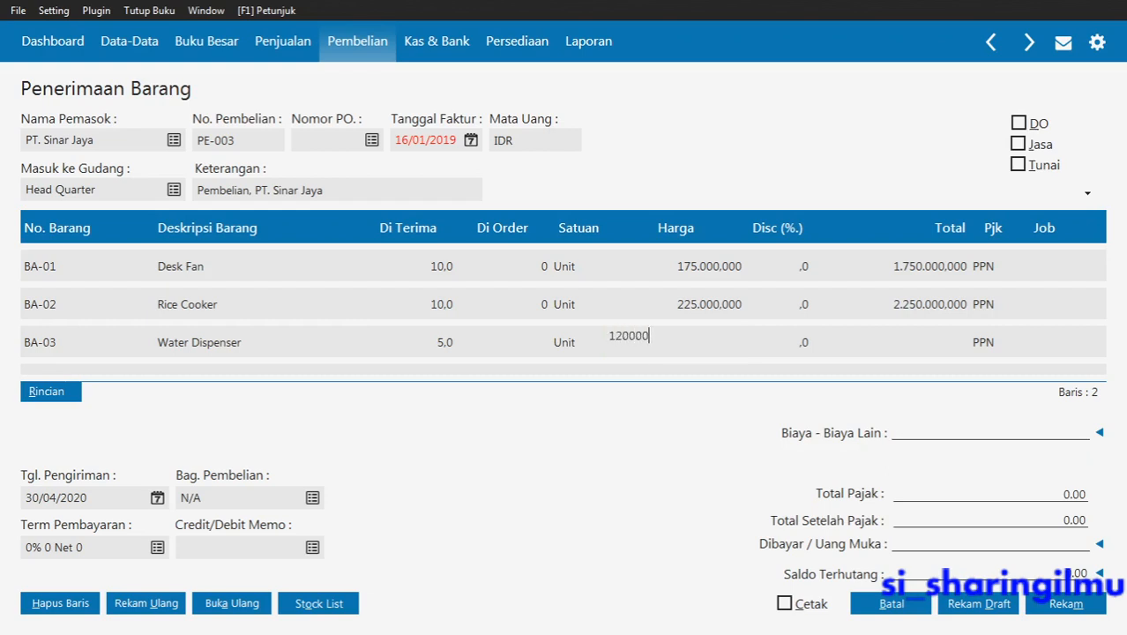
{"action": "type", "text": ".000.000"}
{"action": "key", "text": "Return"}
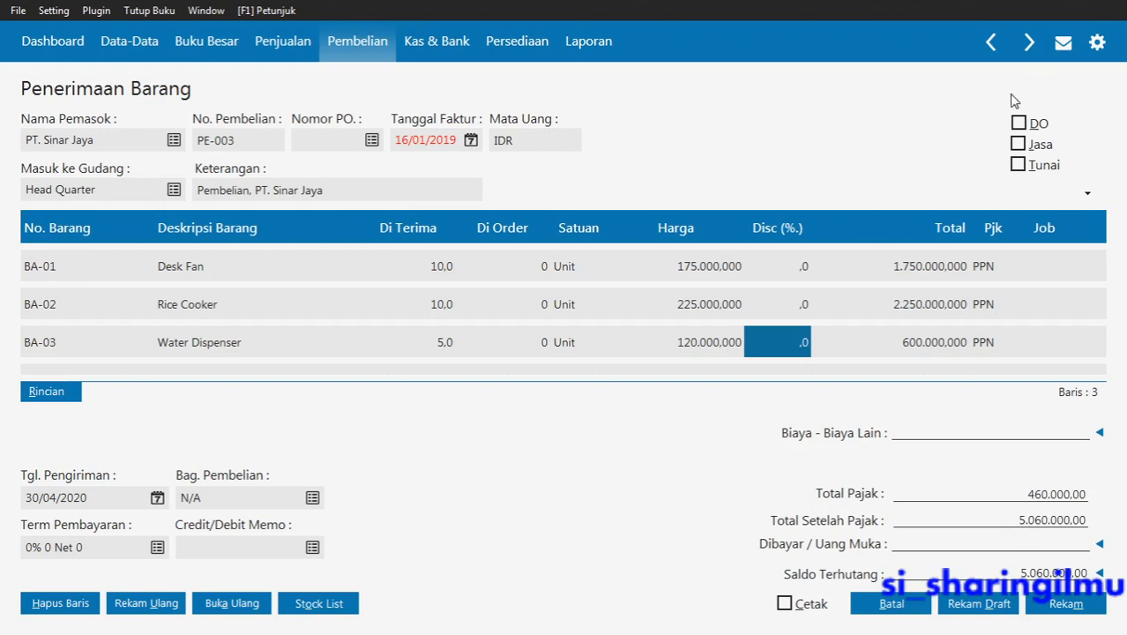
Try the Tunai (cash) option on the receipt and switch it back off
{"action": "left_click", "coordinate": [1021, 167]}
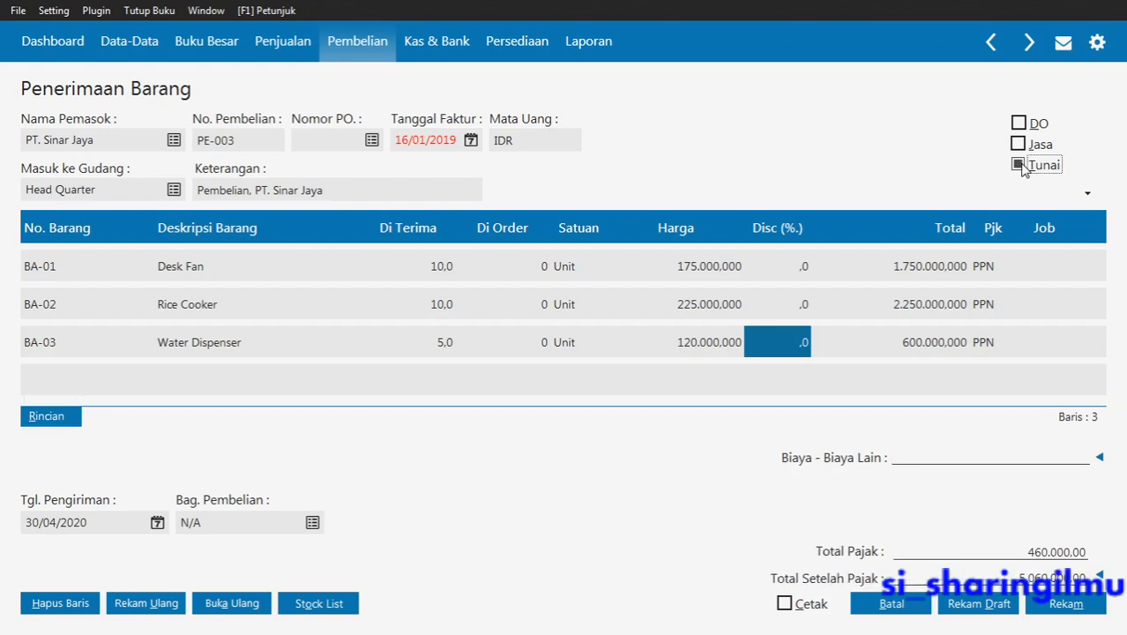
{"action": "left_click", "coordinate": [1020, 165]}
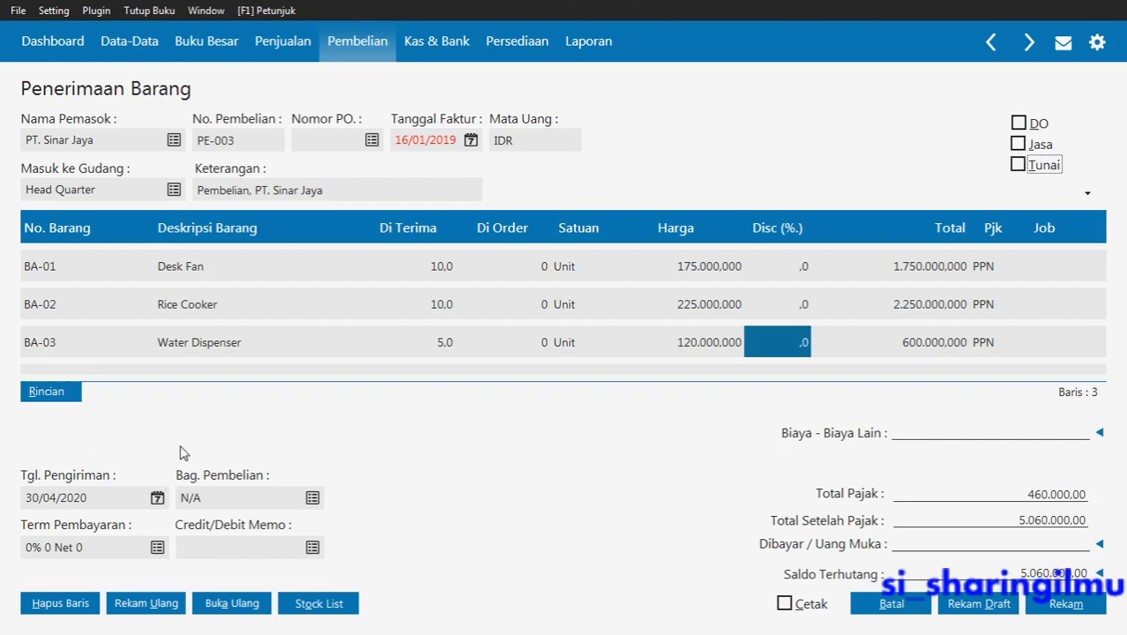
Check the DOKUMEN 3 invoice's delivery details and set the receipt's Tgl. Pengiriman to 16/01/2019
{"action": "key", "text": "alt+Tab"}
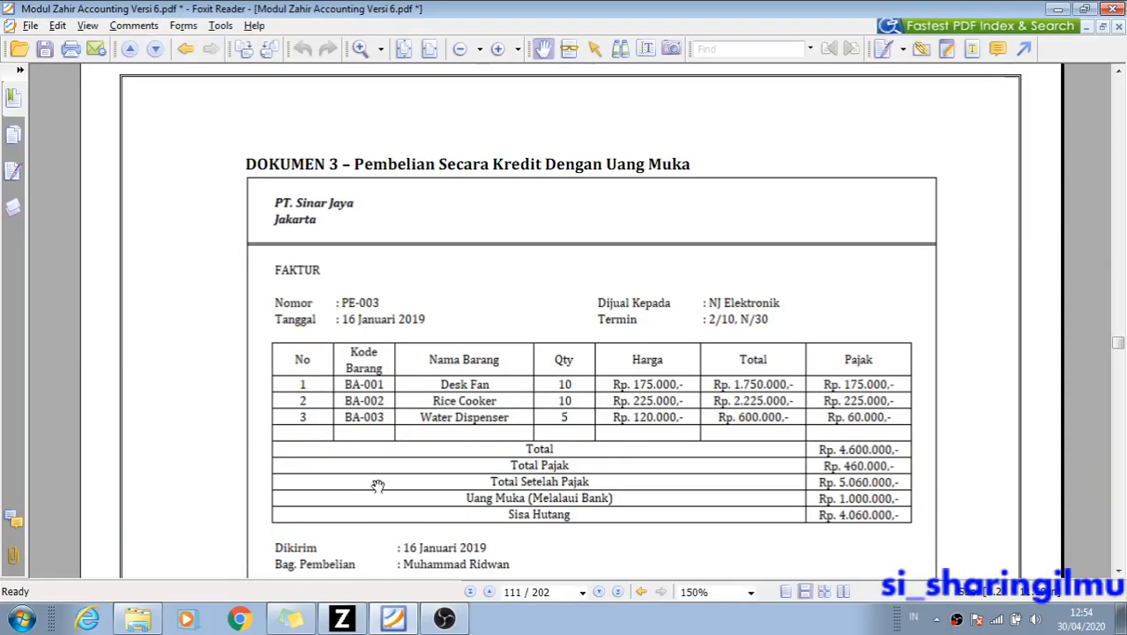
{"action": "scroll", "coordinate": [372, 480], "scroll_direction": "down", "scroll_amount": 1}
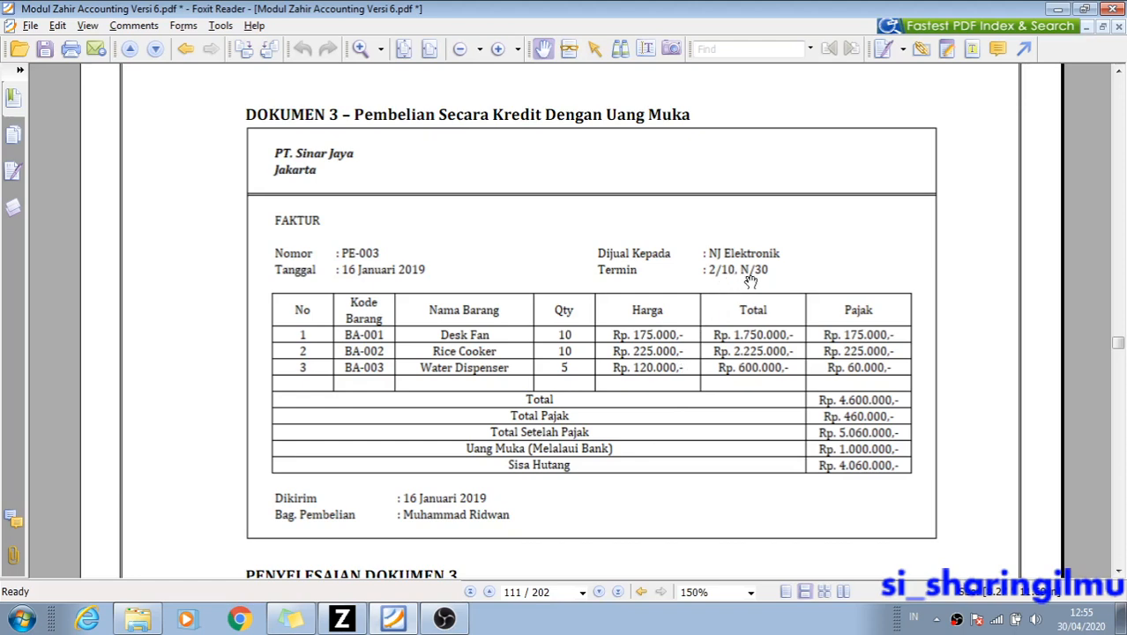
{"action": "key", "text": "alt+Tab"}
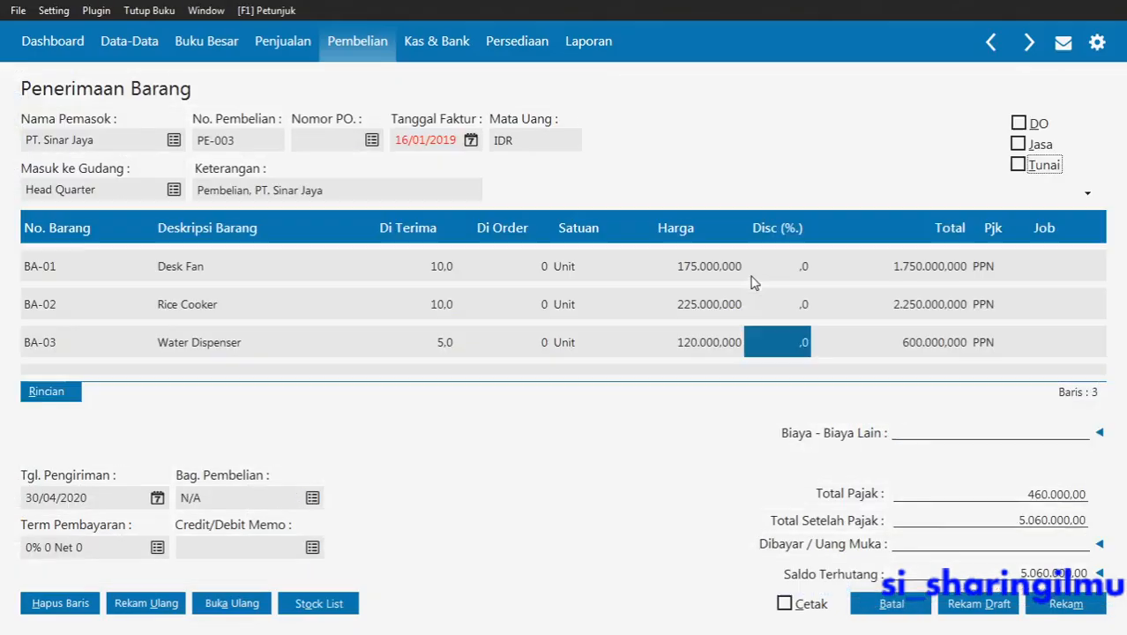
{"action": "left_click", "coordinate": [154, 500]}
{"action": "left_click", "coordinate": [156, 501]}
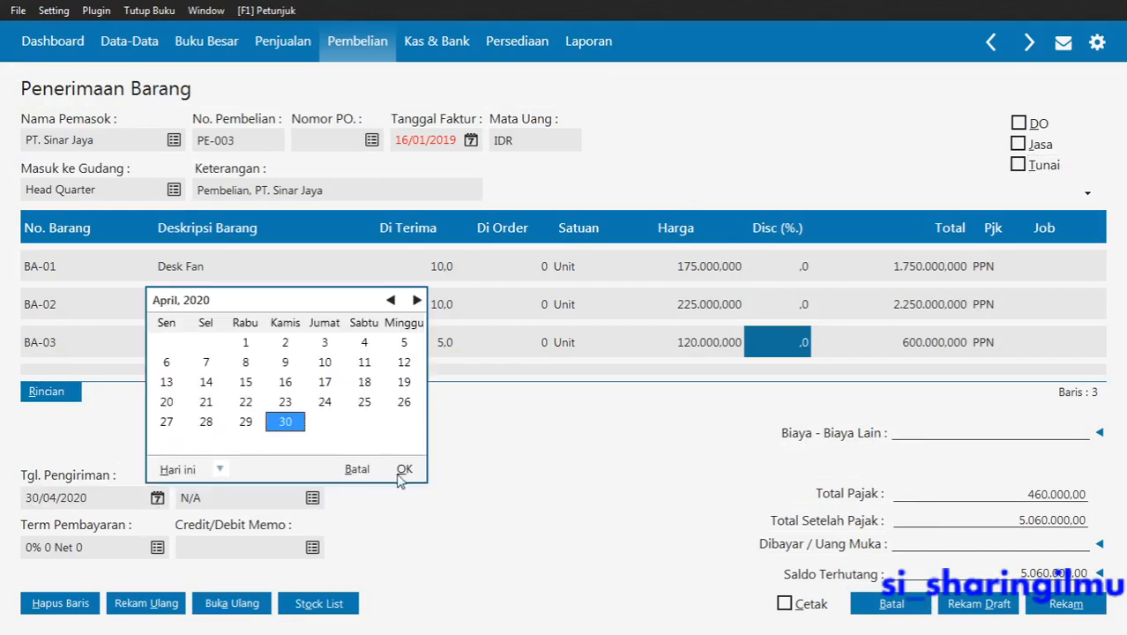
{"action": "left_click", "coordinate": [353, 468]}
{"action": "type", "text": "16/"}
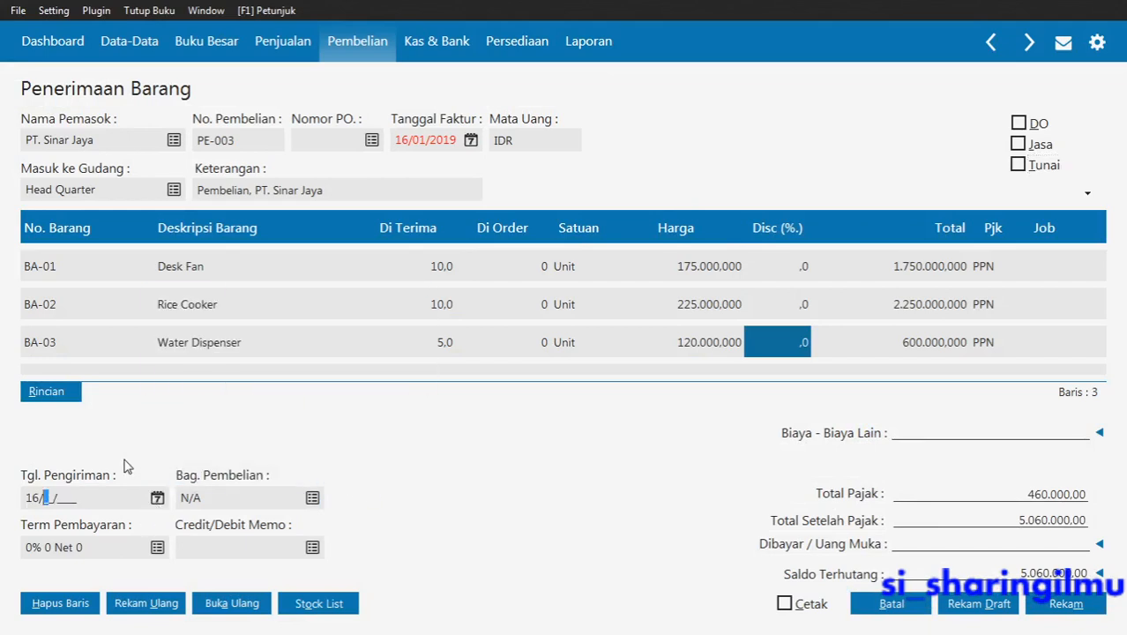
{"action": "type", "text": "01/2019"}
{"action": "key", "text": "Tab"}
Set Bag. Pembelian to the second employee, the purchasing officer named on the invoice
{"action": "left_click", "coordinate": [318, 499]}
{"action": "left_click", "coordinate": [313, 498]}
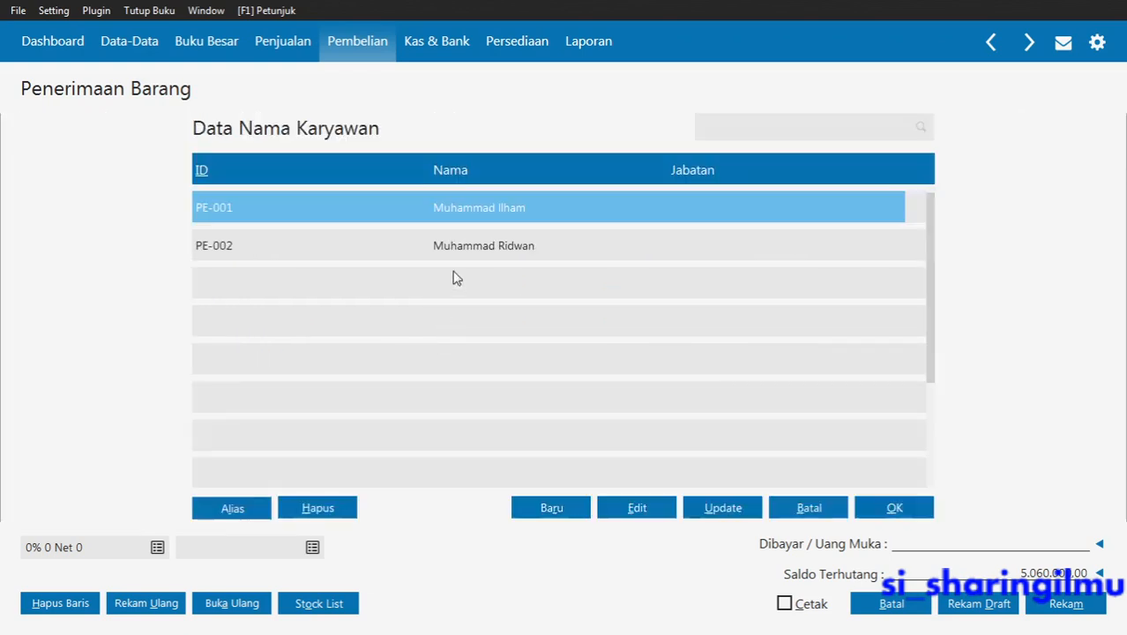
{"action": "double_click", "coordinate": [464, 247]}
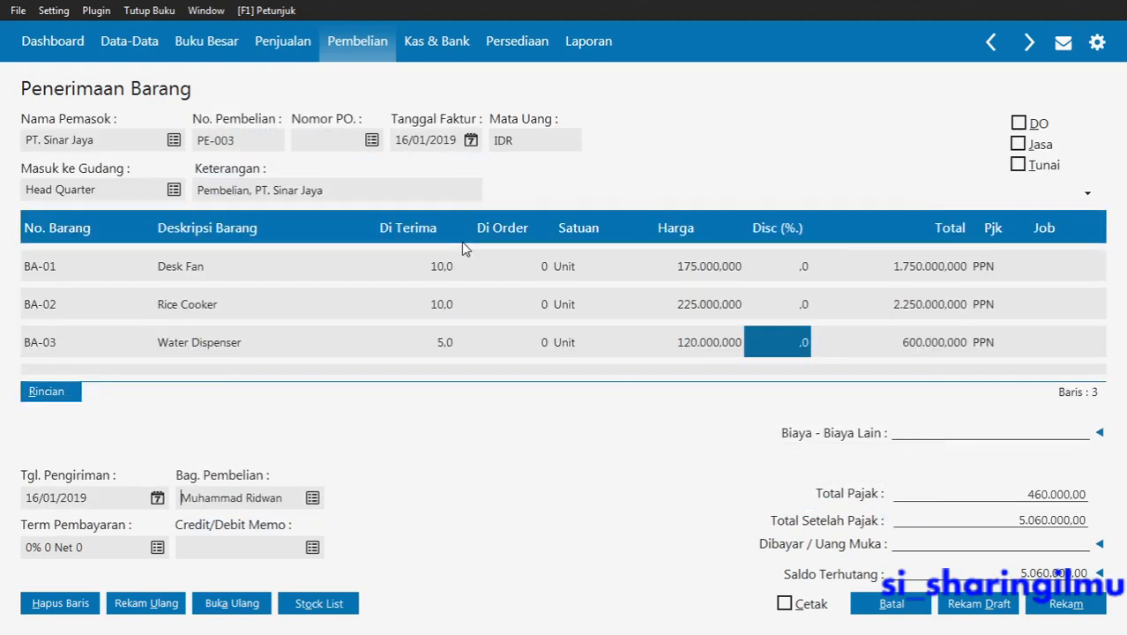
Set the payment terms to 10 discount days (Hari Discount), 30 due days (Hari Jatuh Tempo) and a 2% early discount (Discount Awal)
{"action": "left_click", "coordinate": [157, 548]}
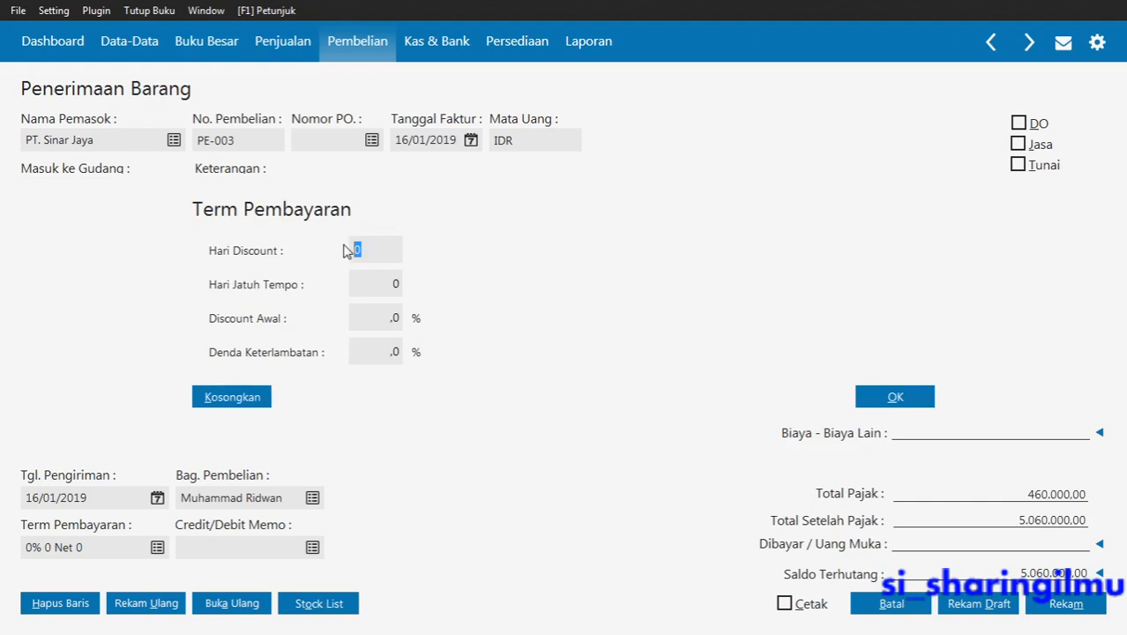
{"action": "type", "text": "10"}
{"action": "key", "text": "Tab"}
{"action": "type", "text": "30"}
{"action": "key", "text": "Tab"}
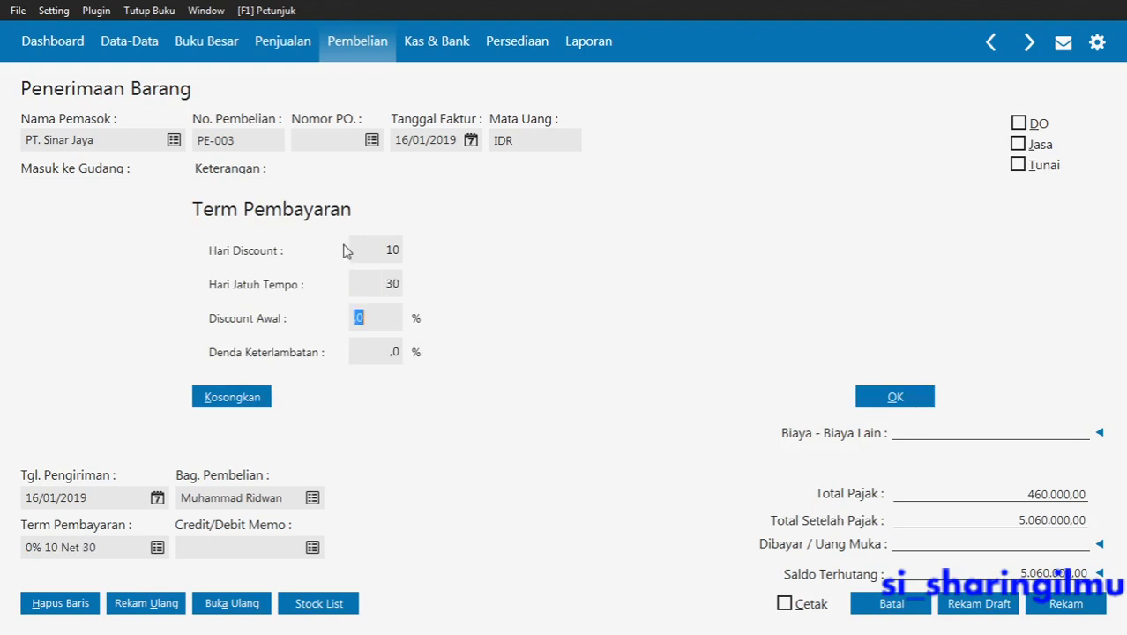
{"action": "type", "text": "2"}
{"action": "left_click", "coordinate": [895, 399]}
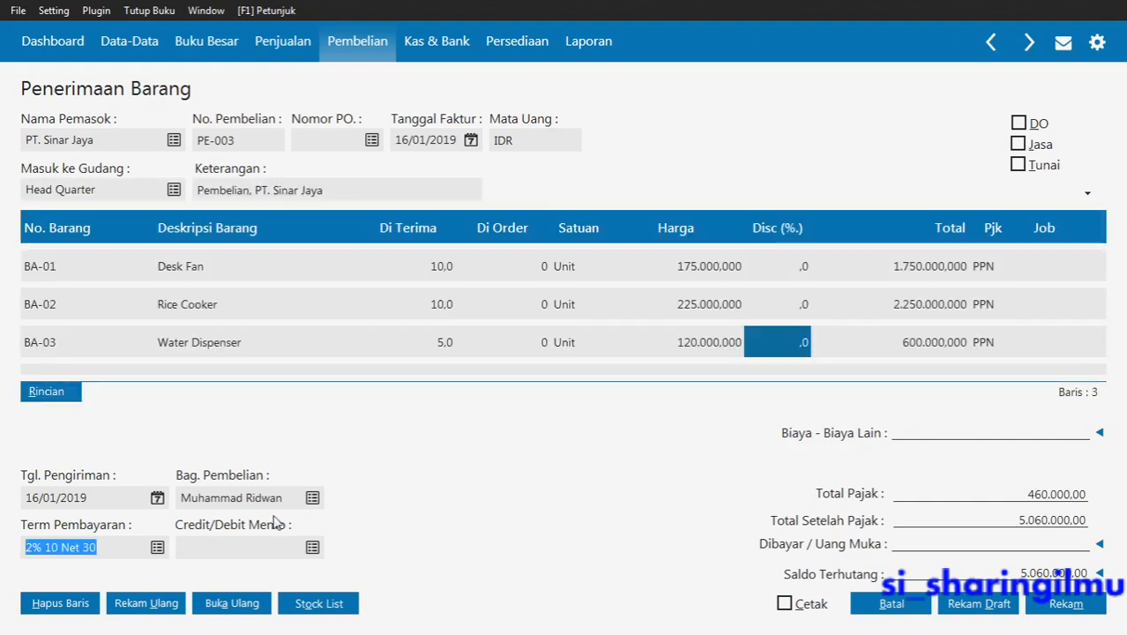
{"action": "left_click", "coordinate": [217, 551]}
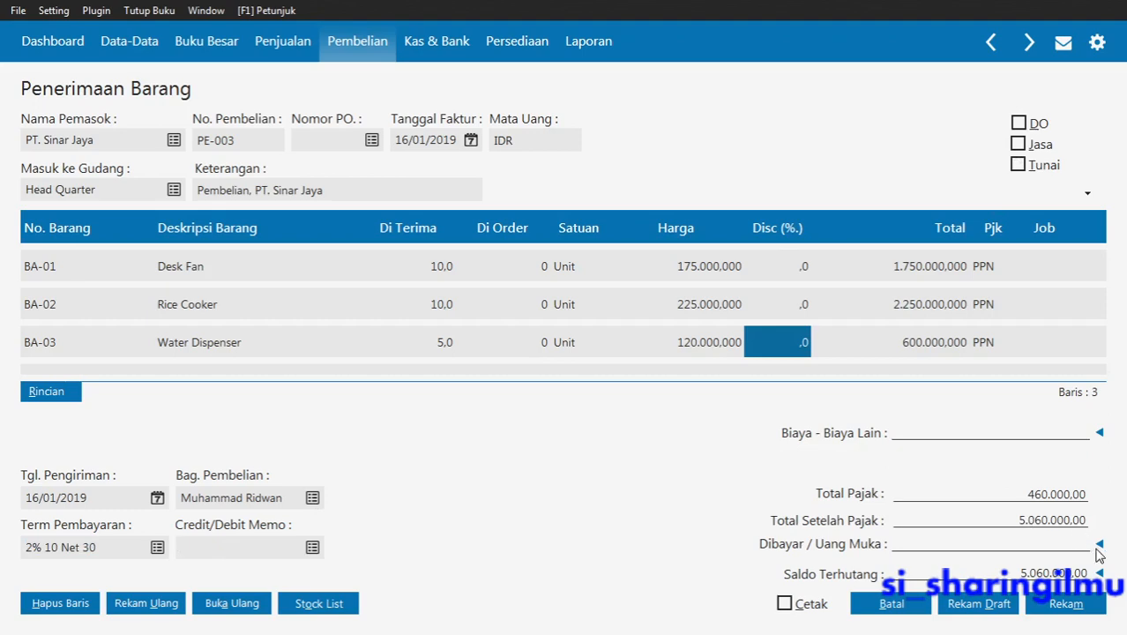
Check the invoice's down payment and apply down payment UM-001 to the receipt's Dibayar / Uang Muka
{"action": "key", "text": "alt+Tab"}
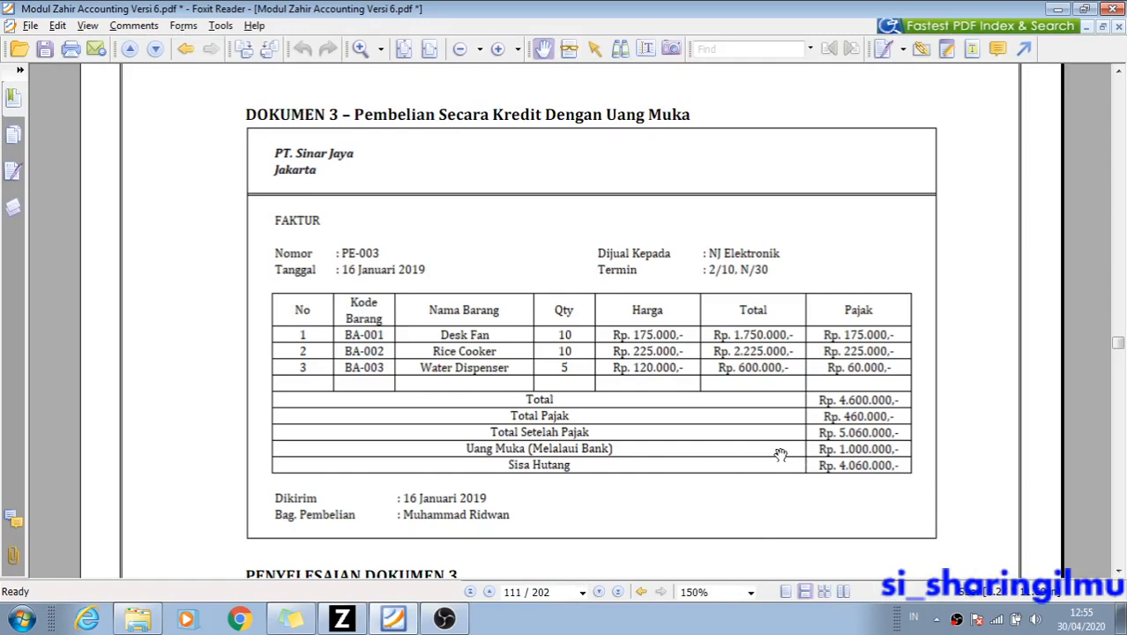
{"action": "key", "text": "alt+Tab"}
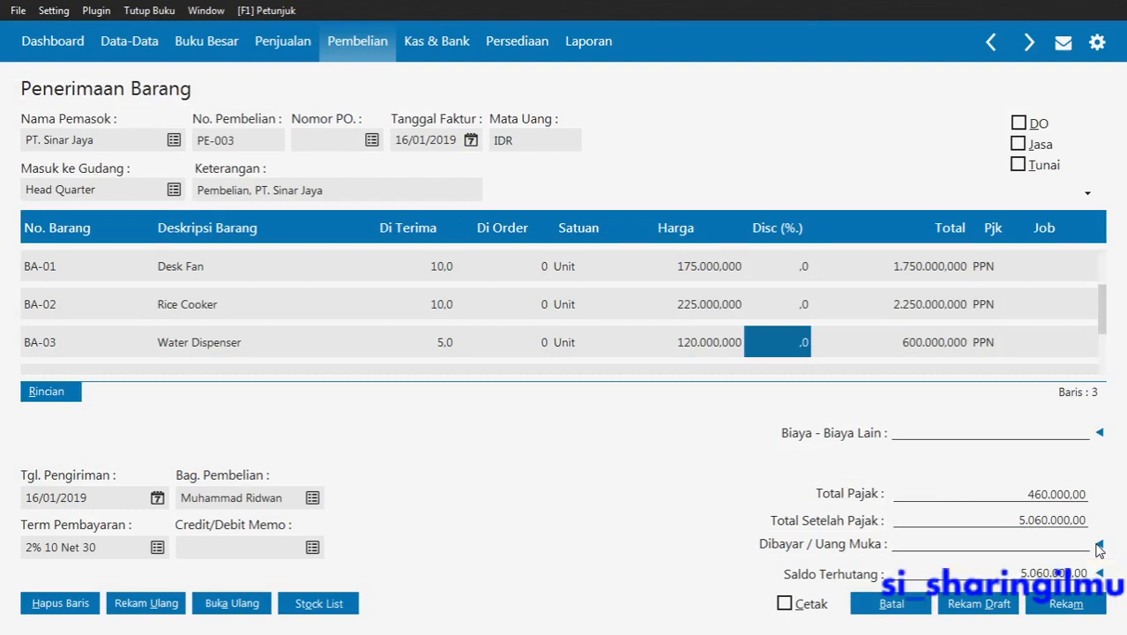
{"action": "left_click", "coordinate": [1099, 545]}
{"action": "left_click", "coordinate": [202, 191]}
{"action": "left_click", "coordinate": [894, 498]}
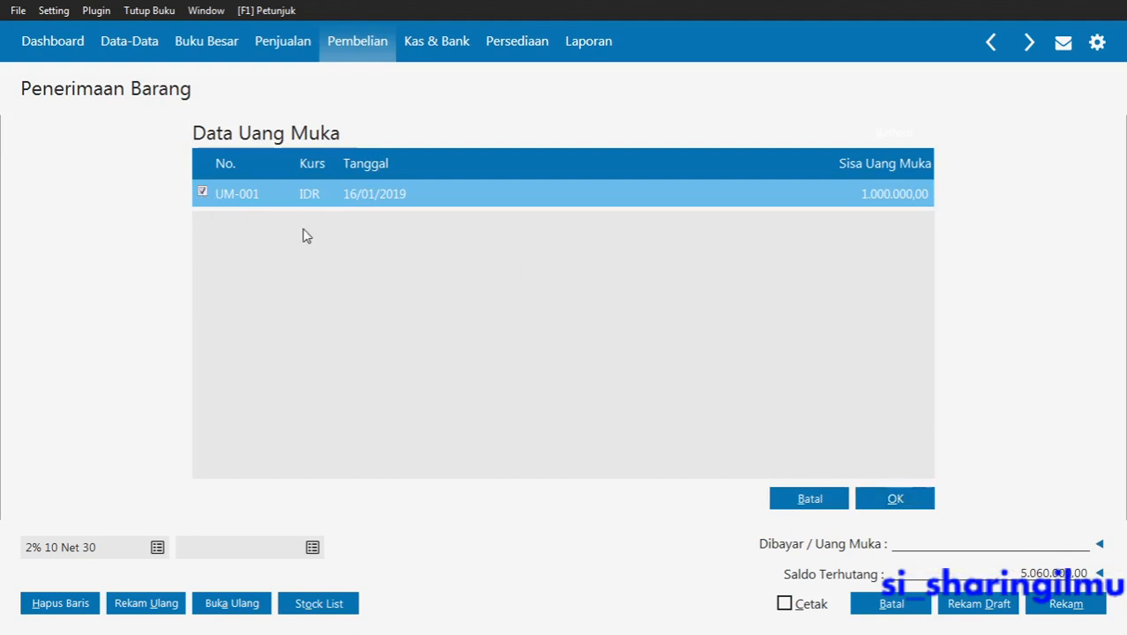
{"action": "left_click", "coordinate": [869, 500]}
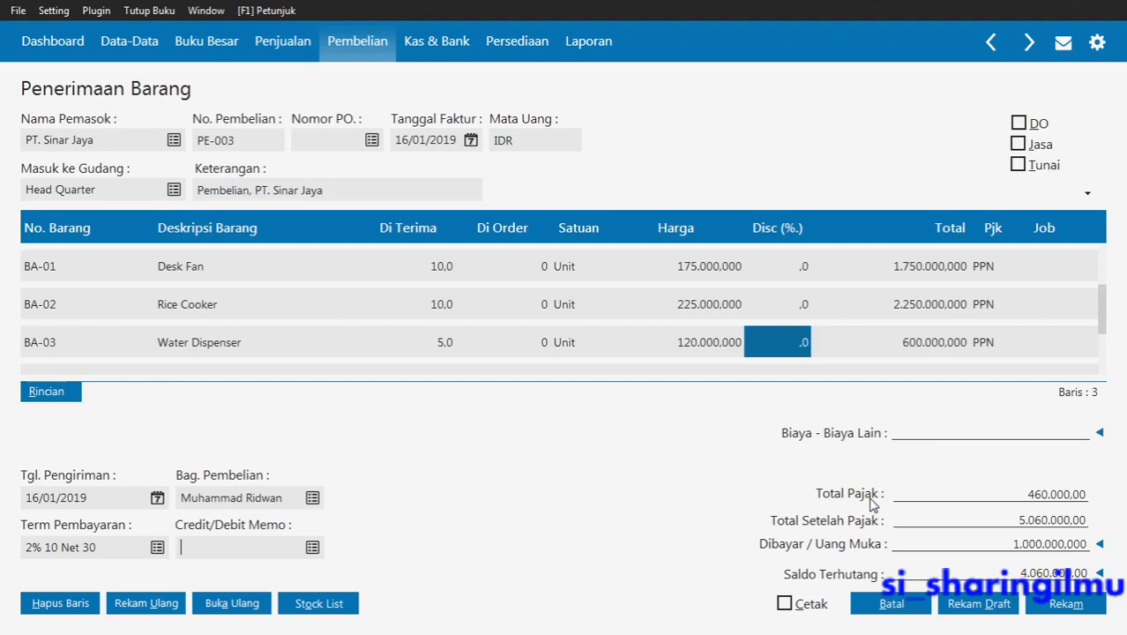
Compare the receipt's totals and remaining debt with the DOKUMEN 3 invoice, and record receipt PE-003
{"action": "key", "text": "alt+Tab"}
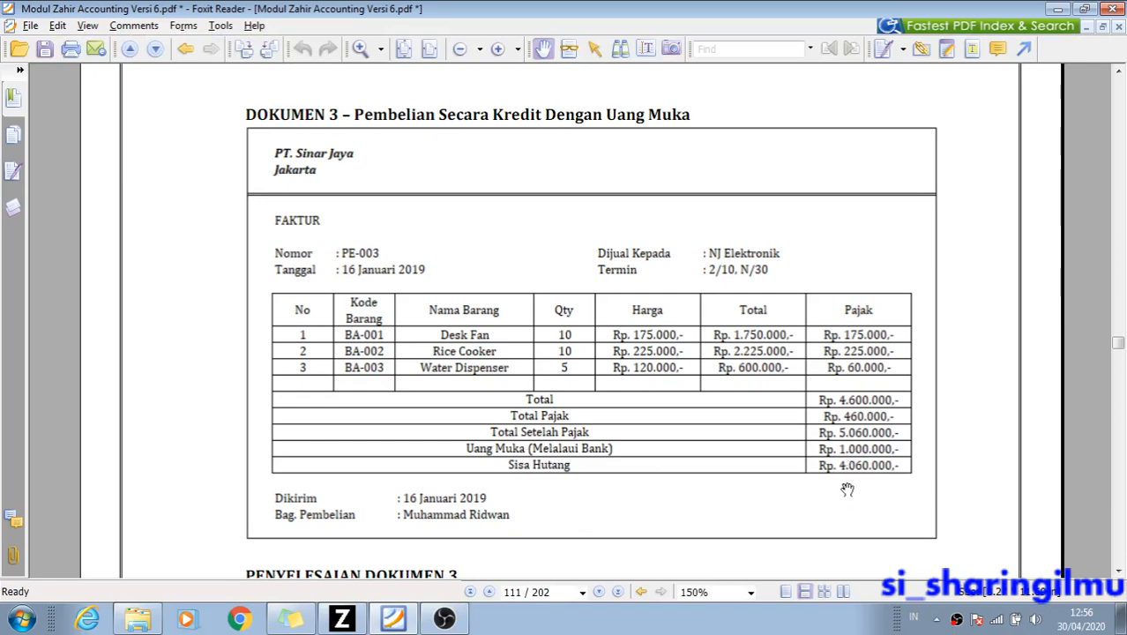
{"action": "key", "text": "alt+Tab"}
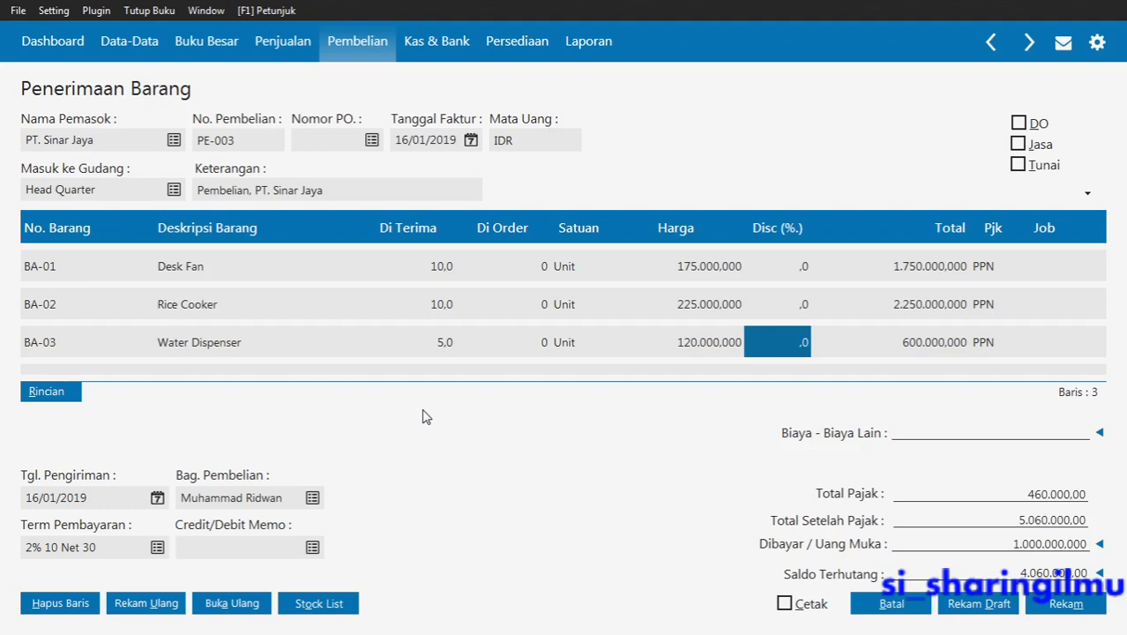
{"action": "key", "text": "alt+Tab"}
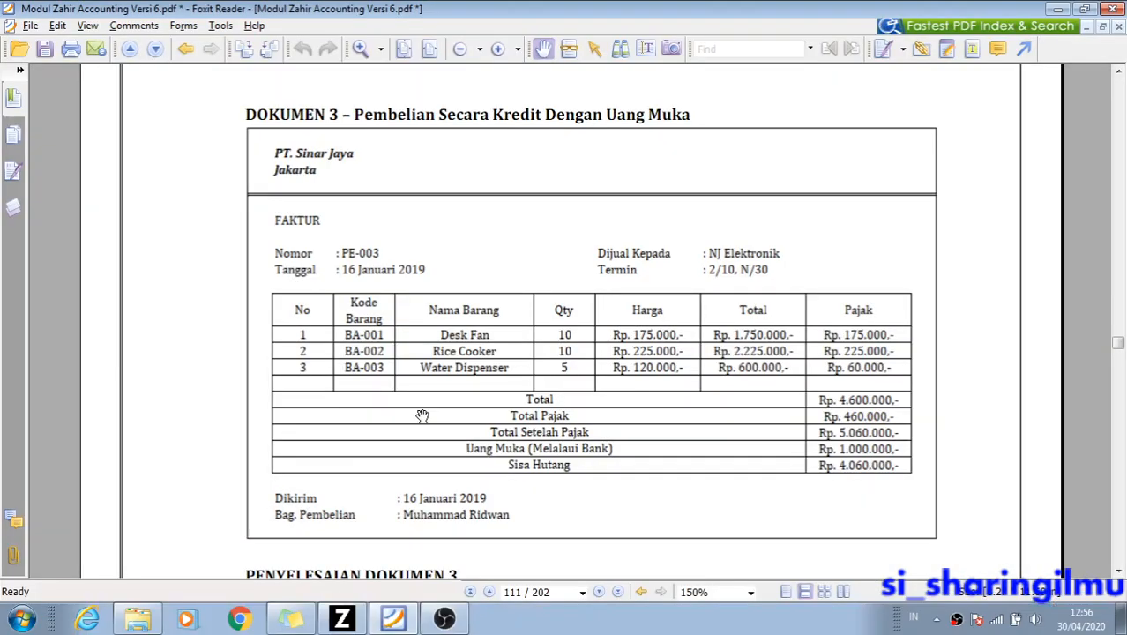
{"action": "key", "text": "alt+Tab"}
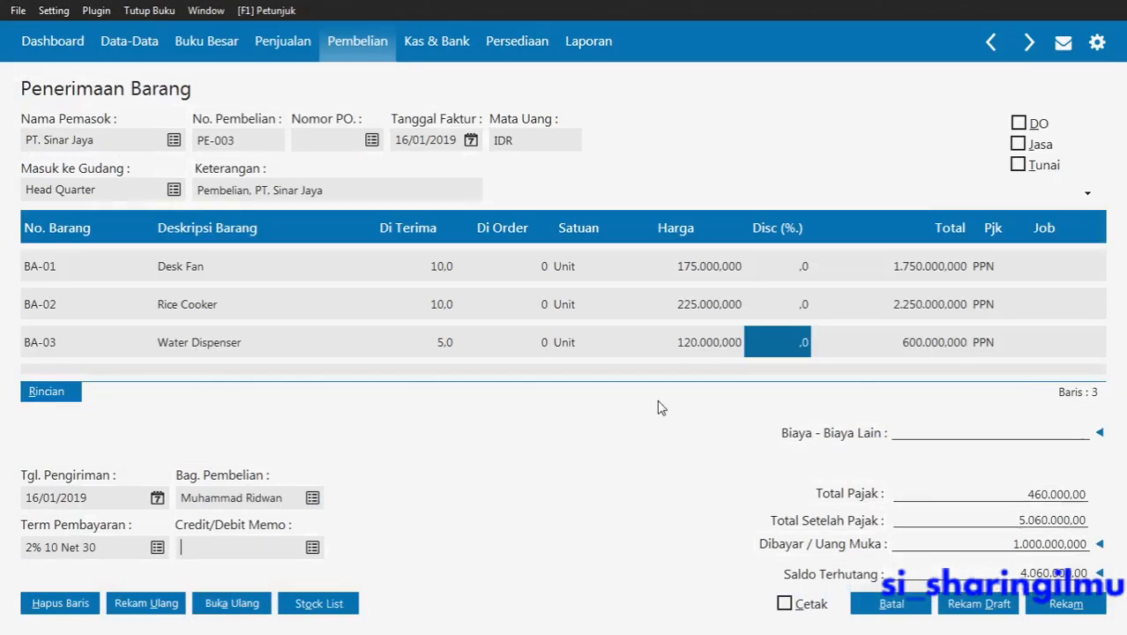
{"action": "left_click", "coordinate": [1064, 608]}
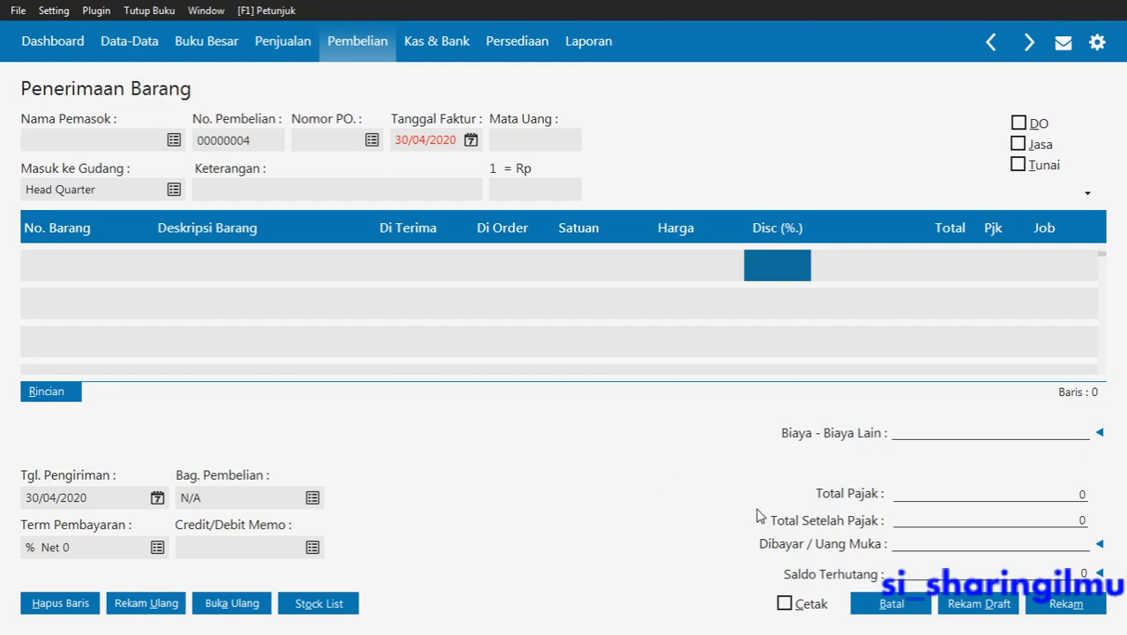
Read on in the PDF module past the DOKUMEN 3 solution to DOKUMEN 1 under Pembayaran Hutang Usaha
{"action": "key", "text": "alt+Tab"}
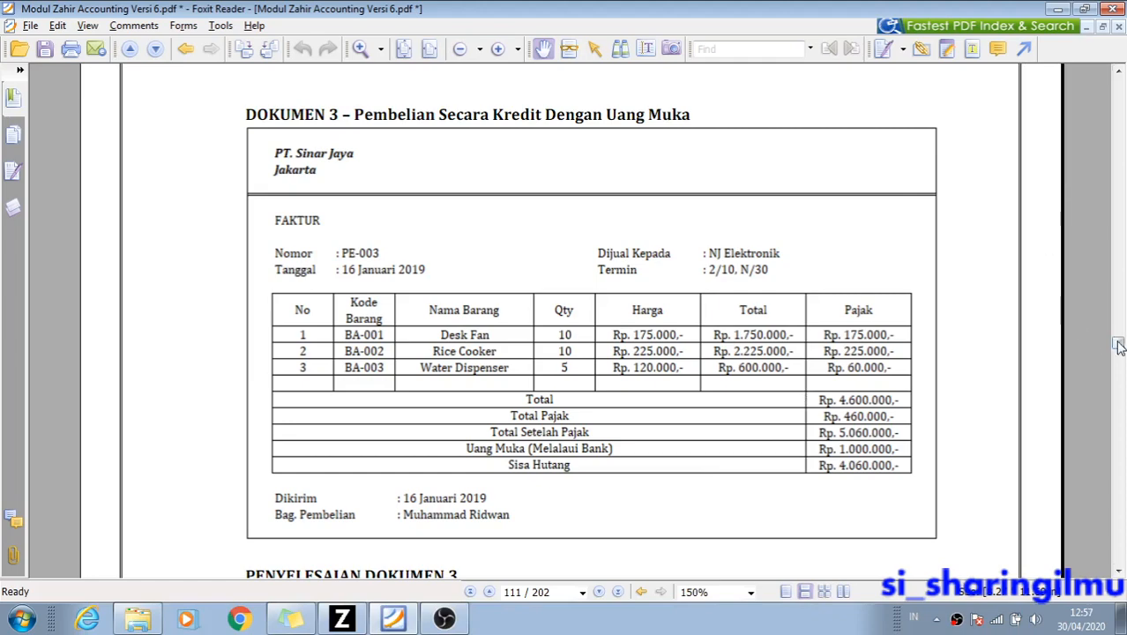
{"action": "left_click_drag", "start_coordinate": [1120, 346], "coordinate": [1119, 394]}
{"action": "scroll", "coordinate": [1072, 420], "scroll_direction": "down", "scroll_amount": 15}
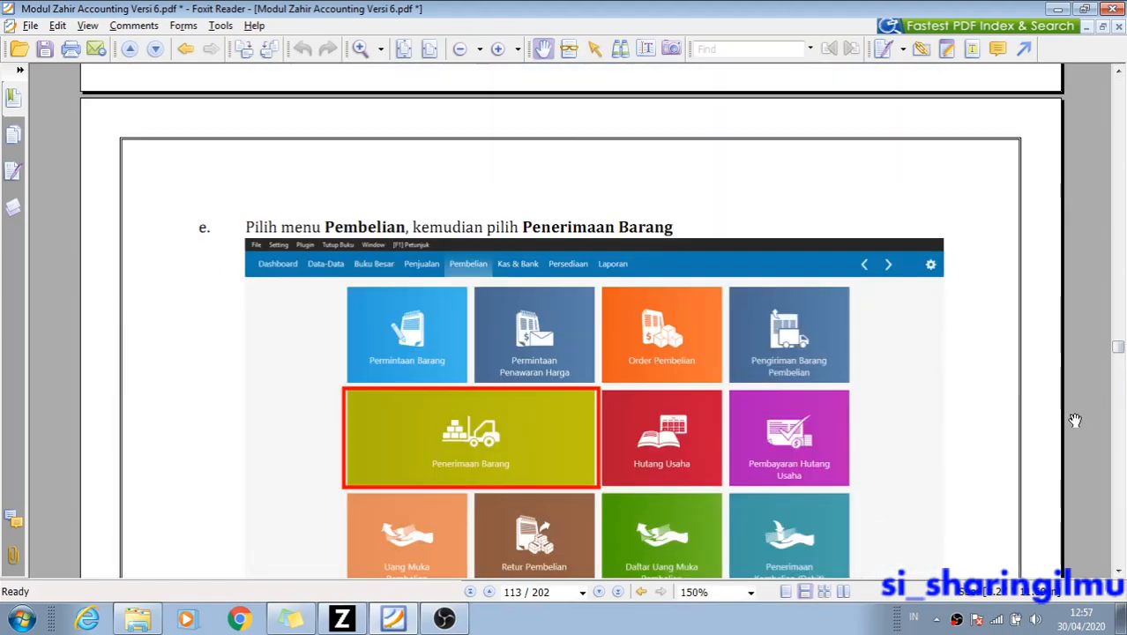
{"action": "scroll", "coordinate": [1074, 420], "scroll_direction": "down", "scroll_amount": 15}
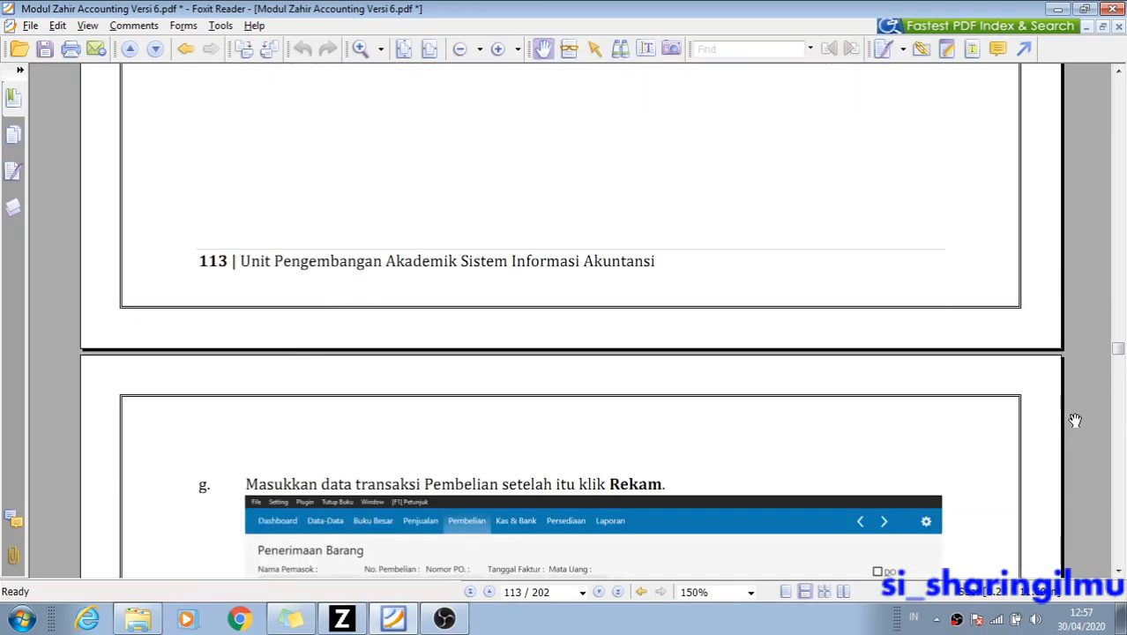
{"action": "scroll", "coordinate": [1075, 419], "scroll_direction": "down", "scroll_amount": 15}
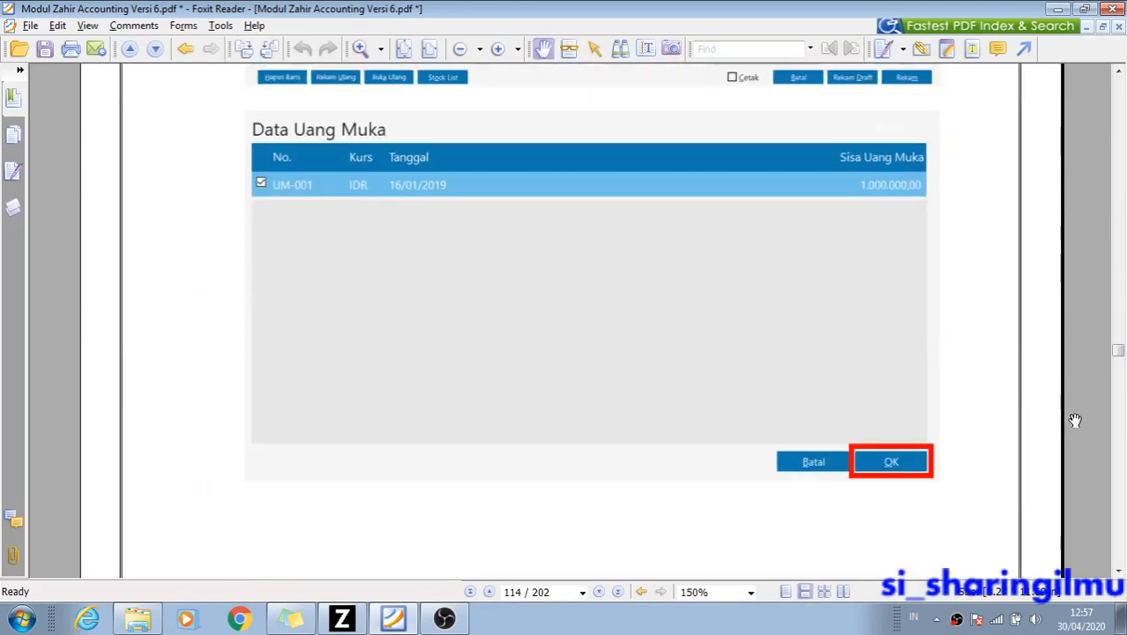
{"action": "scroll", "coordinate": [1075, 420], "scroll_direction": "down", "scroll_amount": 15}
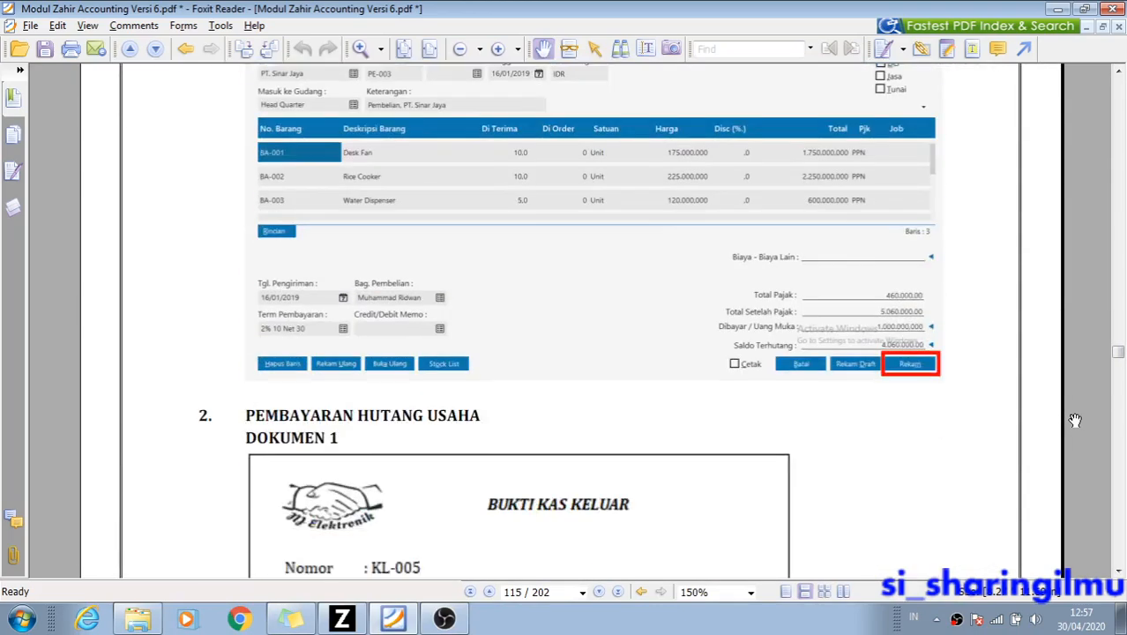
{"action": "scroll", "coordinate": [1075, 420], "scroll_direction": "down", "scroll_amount": 2}
{"action": "scroll", "coordinate": [1075, 420], "scroll_direction": "down", "scroll_amount": 1}
{"action": "scroll", "coordinate": [1075, 420], "scroll_direction": "up", "scroll_amount": 1}
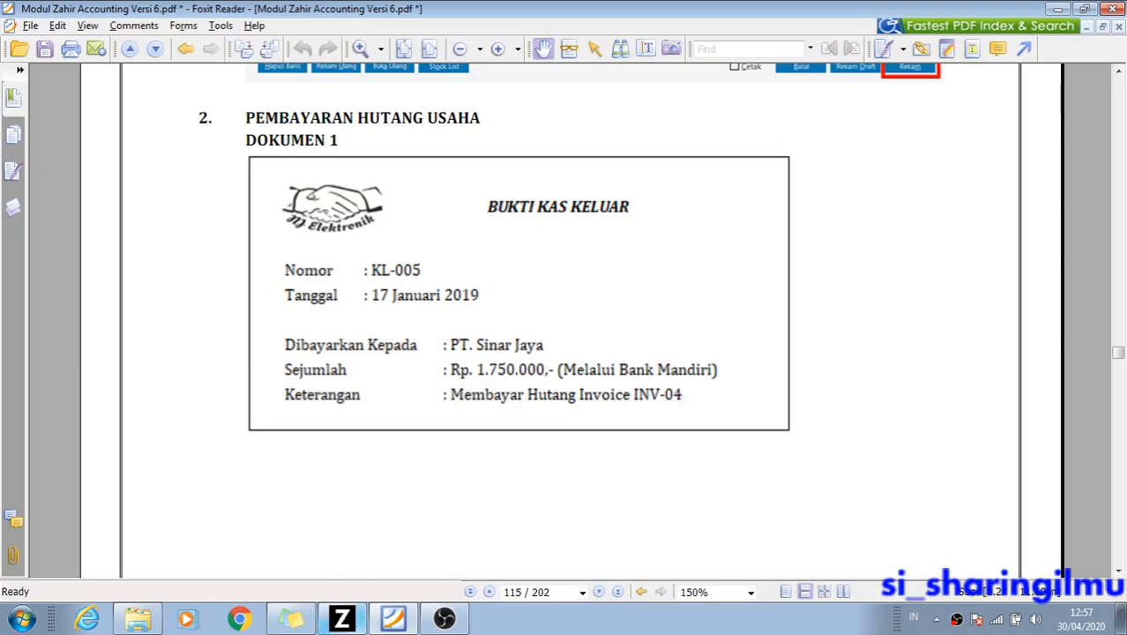
Return to Zahir, discard the blank goods receipt form and close the Penerimaan Barang list
{"action": "left_click", "coordinate": [351, 626]}
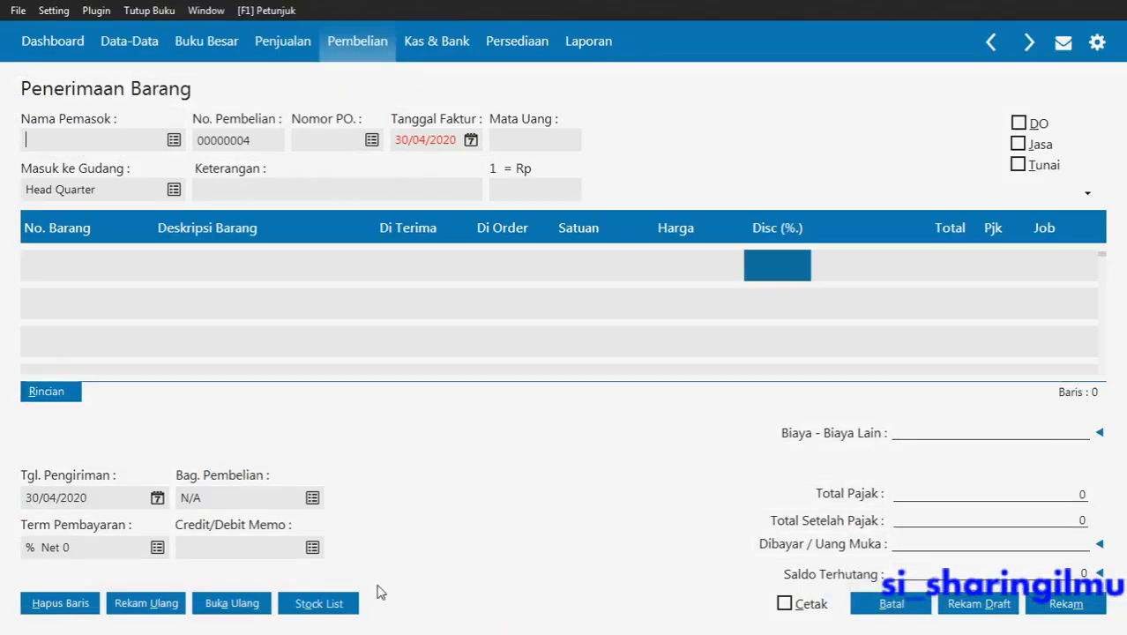
{"action": "left_click", "coordinate": [894, 609]}
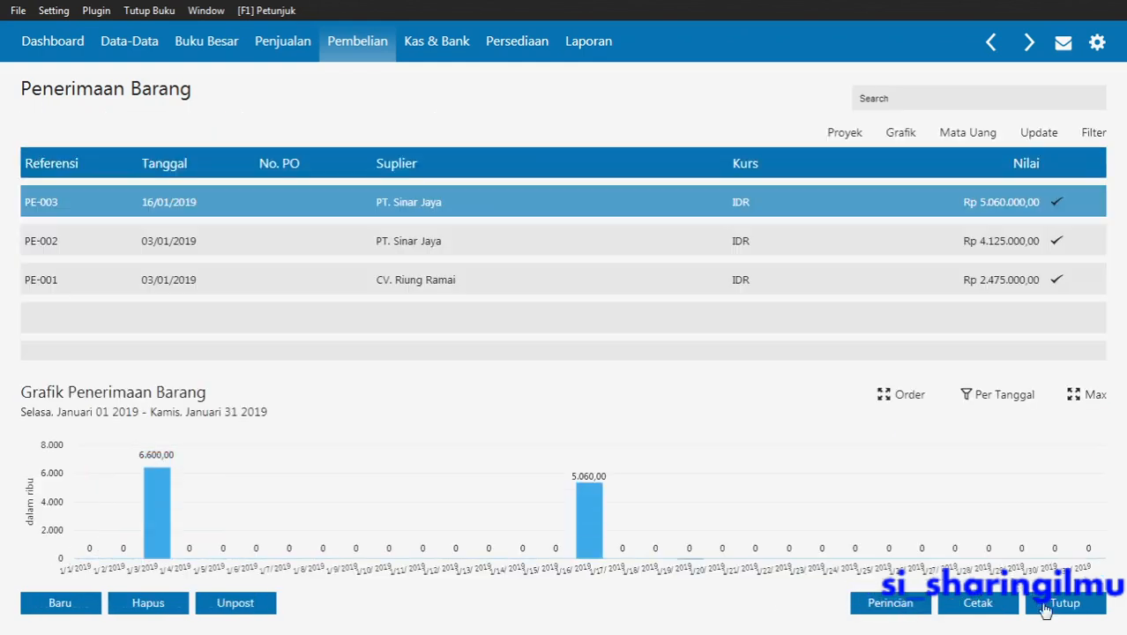
{"action": "left_click", "coordinate": [1059, 610]}
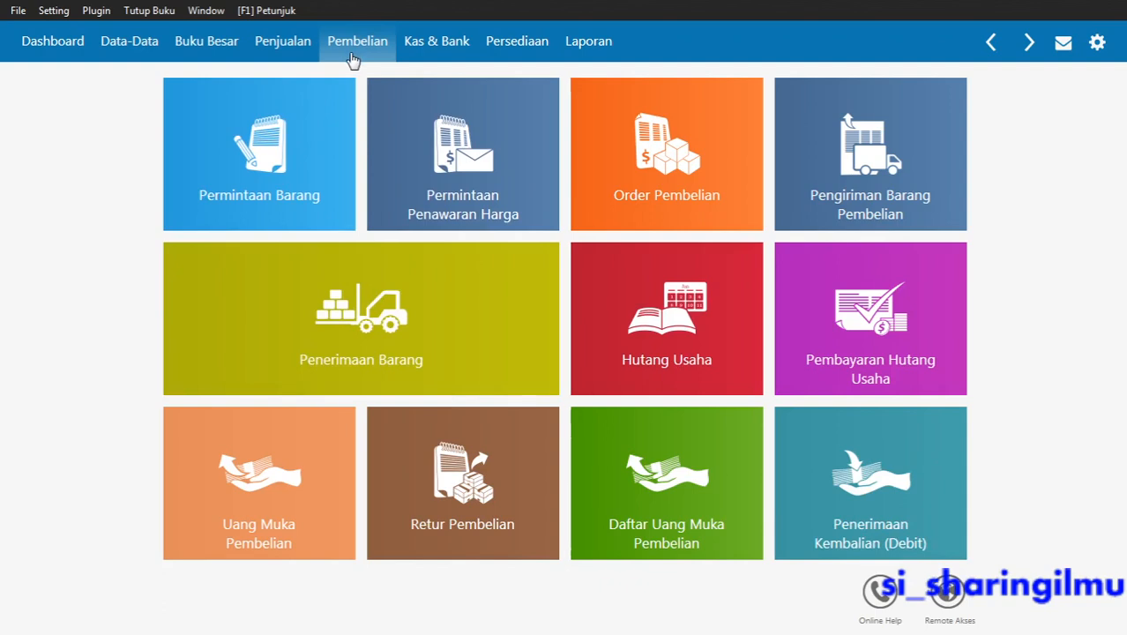
Start a new supplier debt payment in Pembayaran Hutang Usaha
{"action": "mouse_move", "coordinate": [877, 315]}
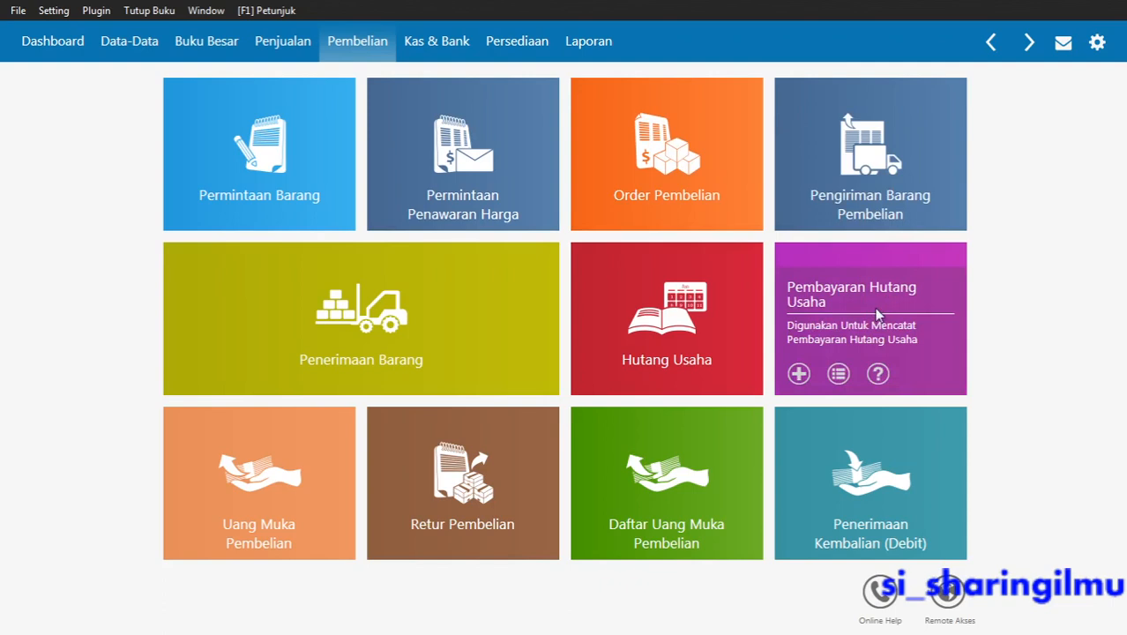
{"action": "left_click", "coordinate": [877, 315]}
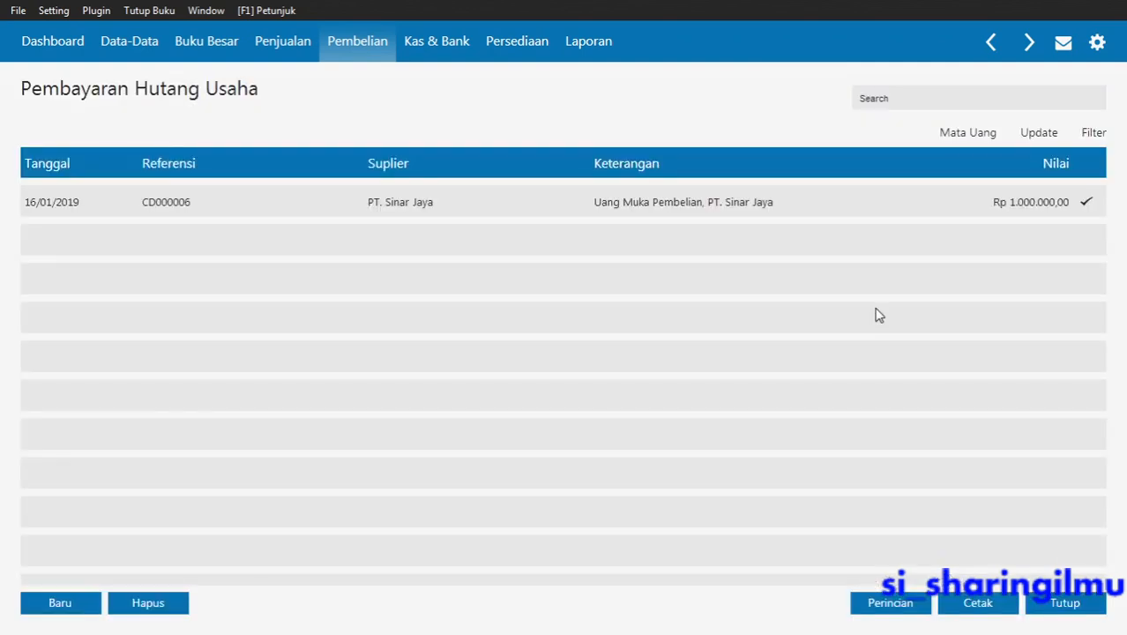
{"action": "left_click", "coordinate": [71, 604]}
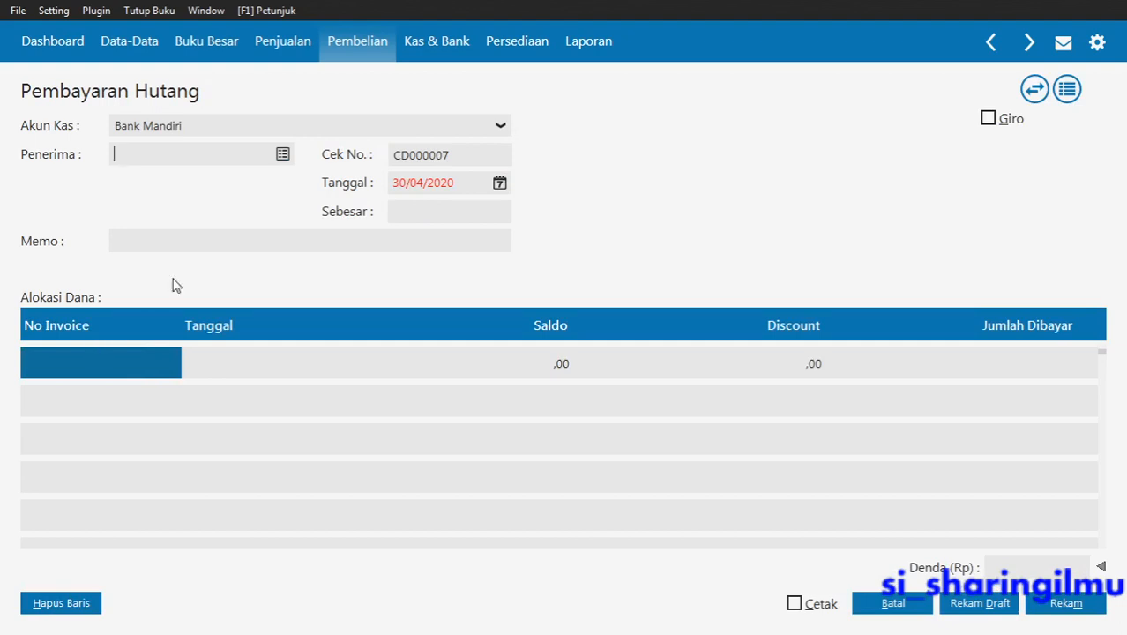
Check the payment source against DOKUMEN 1 in the PDF module, keep Bank Mandiri as cash account, and choose PT. Sinar Jaya as recipient
{"action": "left_click", "coordinate": [501, 128]}
{"action": "left_click", "coordinate": [502, 130]}
{"action": "key", "text": "alt+Tab"}
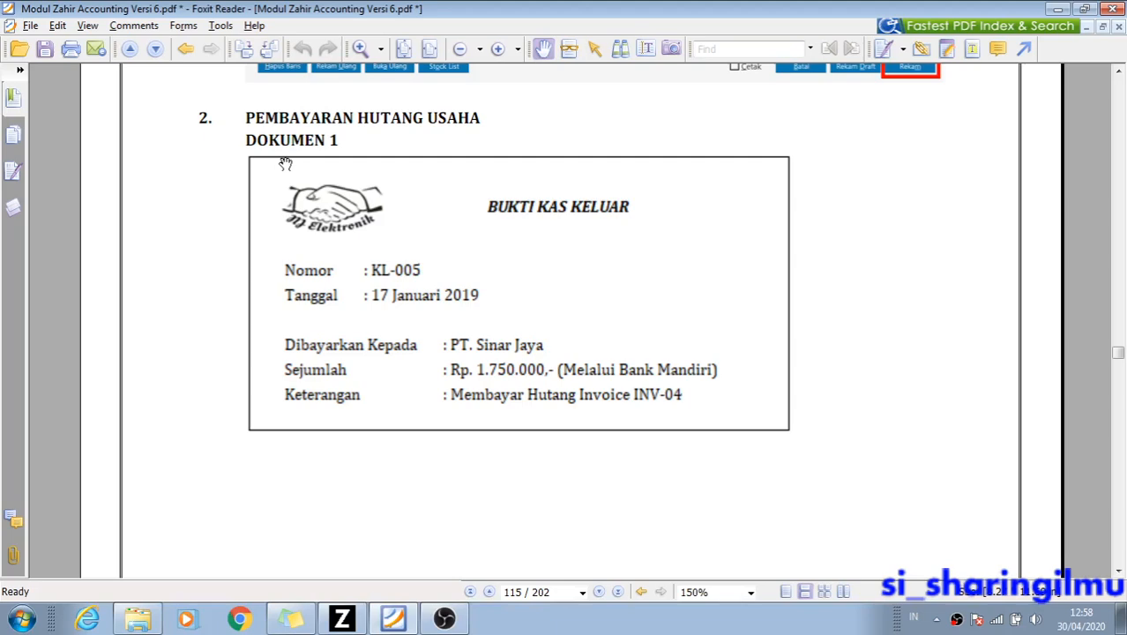
{"action": "key", "text": "alt+Tab"}
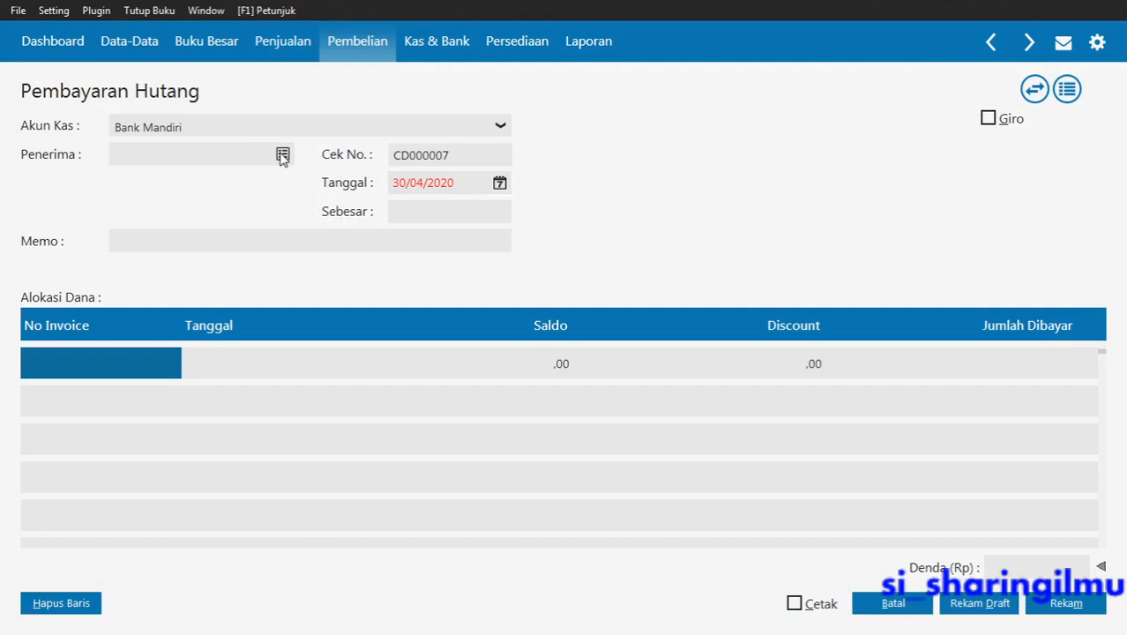
{"action": "left_click", "coordinate": [283, 156]}
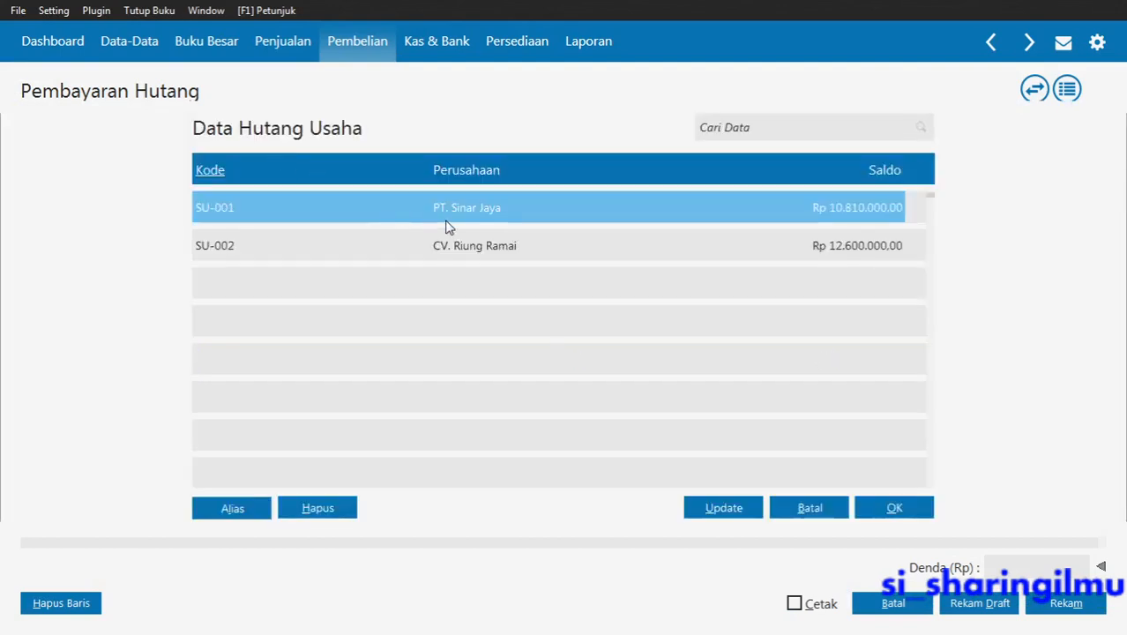
{"action": "double_click", "coordinate": [446, 222]}
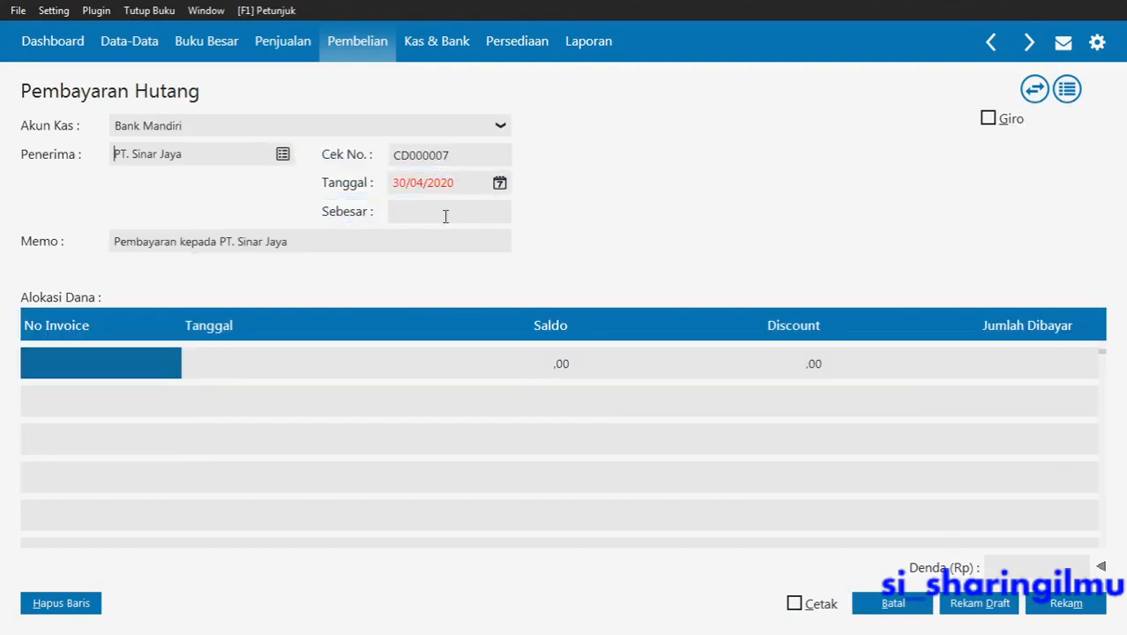
Set the payment's Cek No. to KL-005 and its date to 17/01/2019, following DOKUMEN 1 in the PDF module
{"action": "left_click", "coordinate": [446, 216]}
{"action": "double_click", "coordinate": [422, 155]}
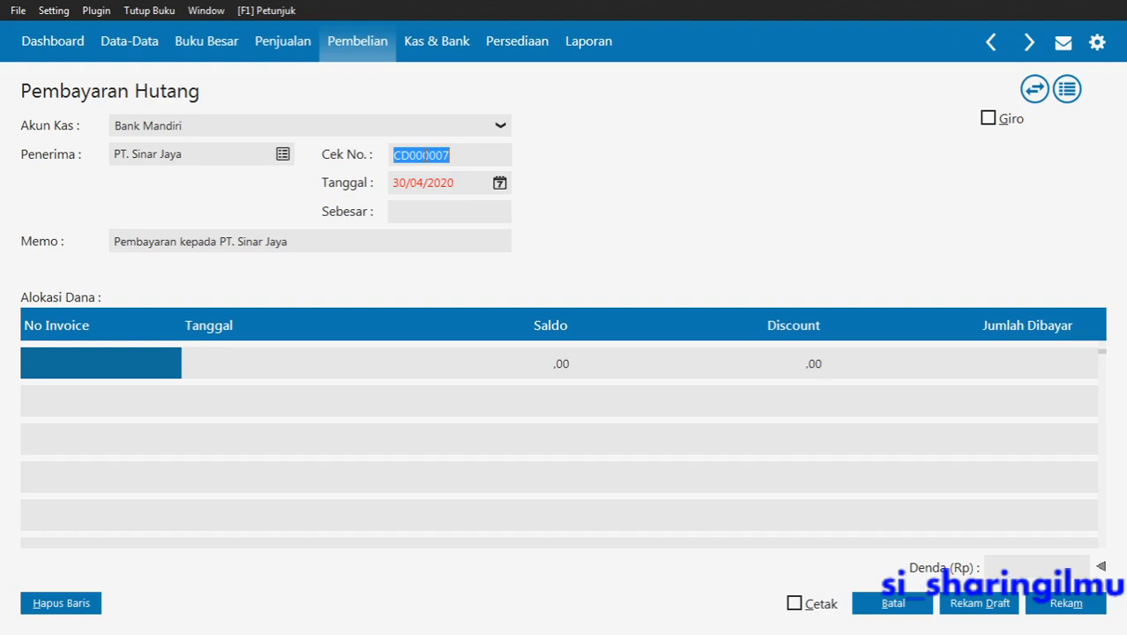
{"action": "type", "text": "KL-00"}
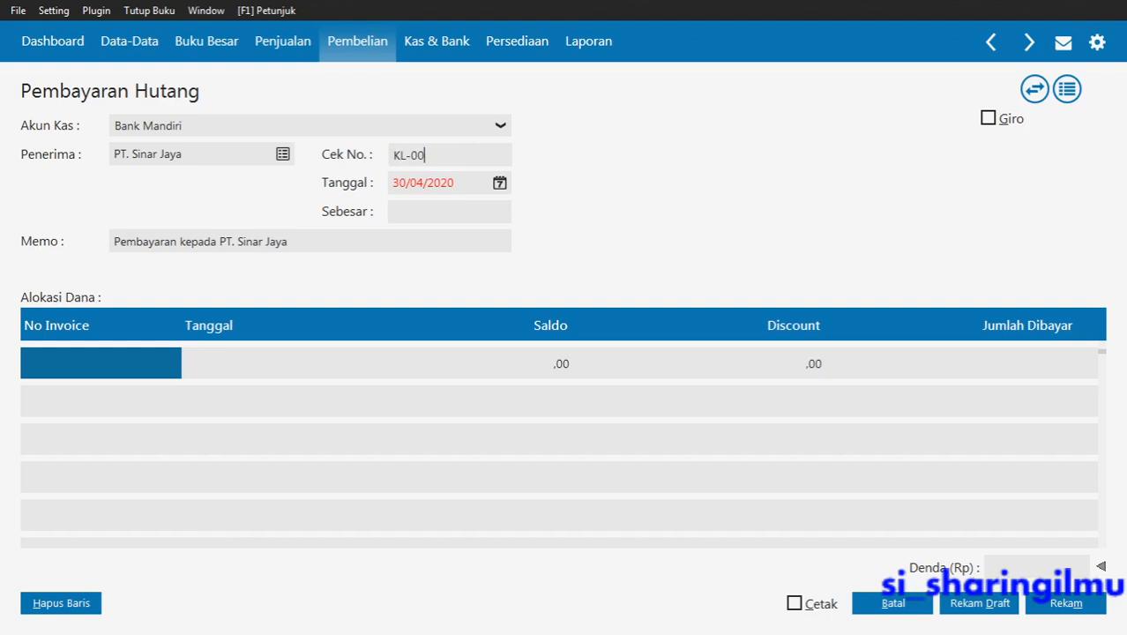
{"action": "type", "text": "5"}
{"action": "key", "text": "Tab"}
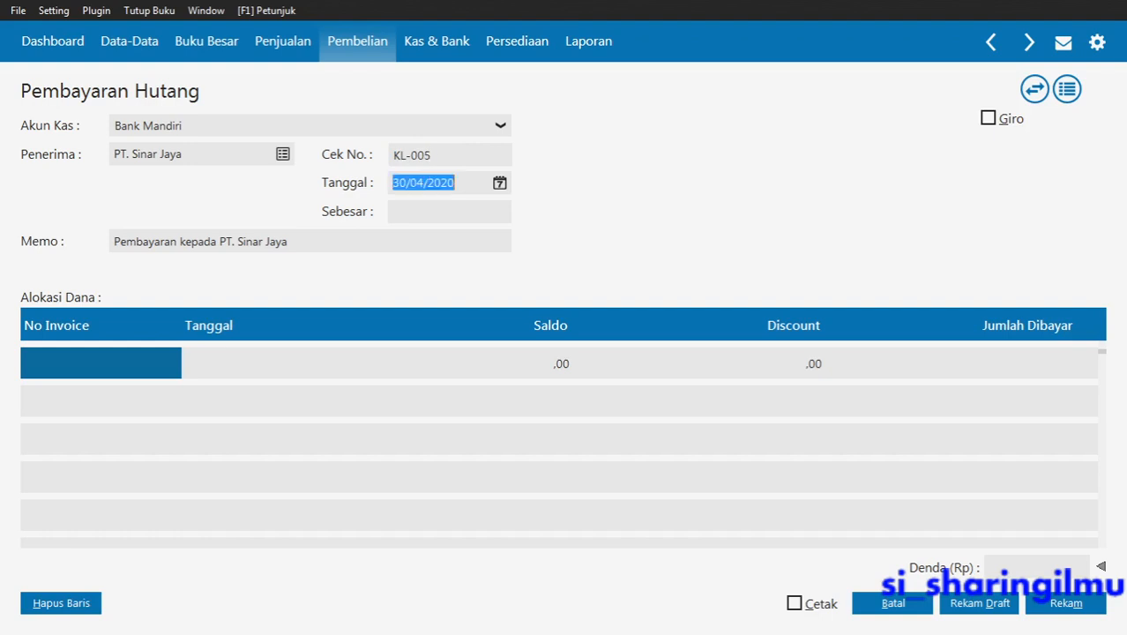
{"action": "key", "text": "alt+Tab"}
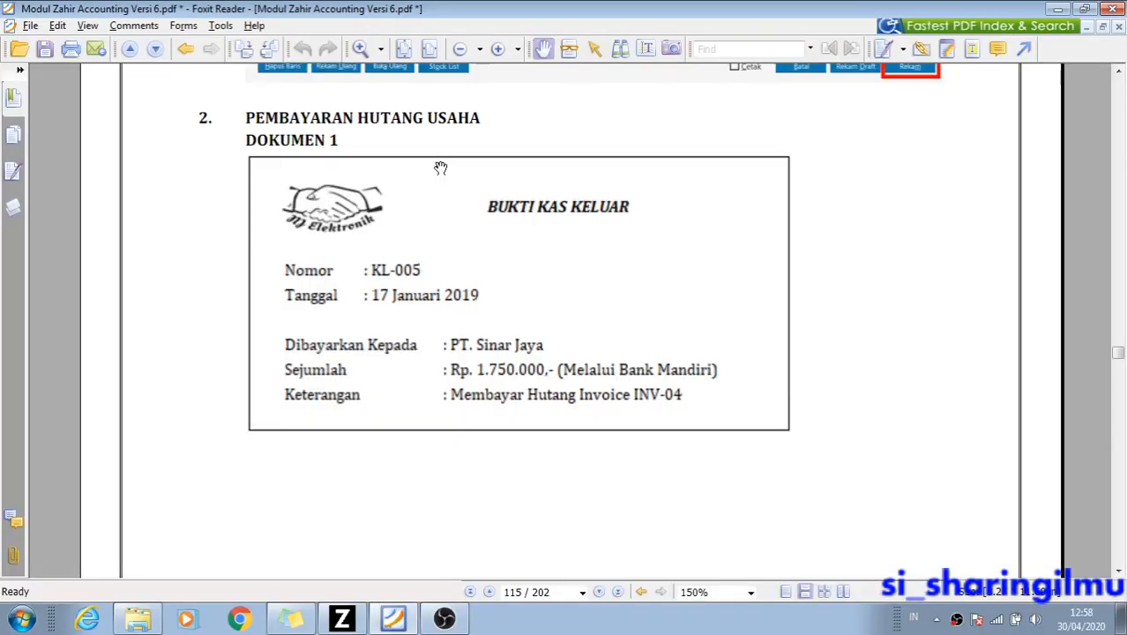
{"action": "key", "text": "alt+Tab"}
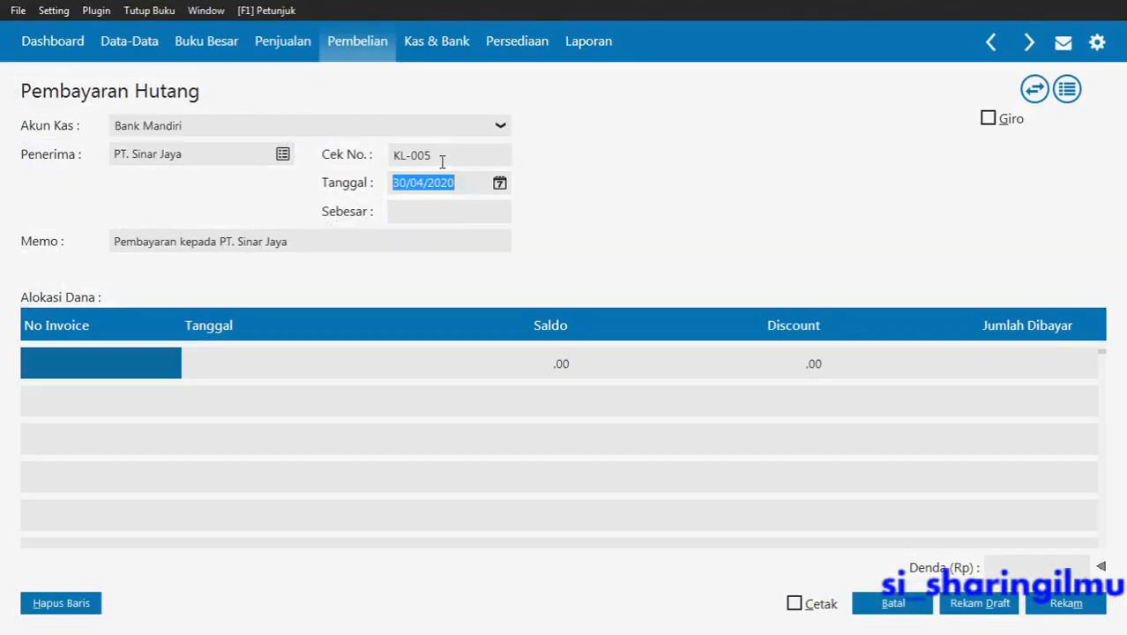
{"action": "type", "text": "17/01/"}
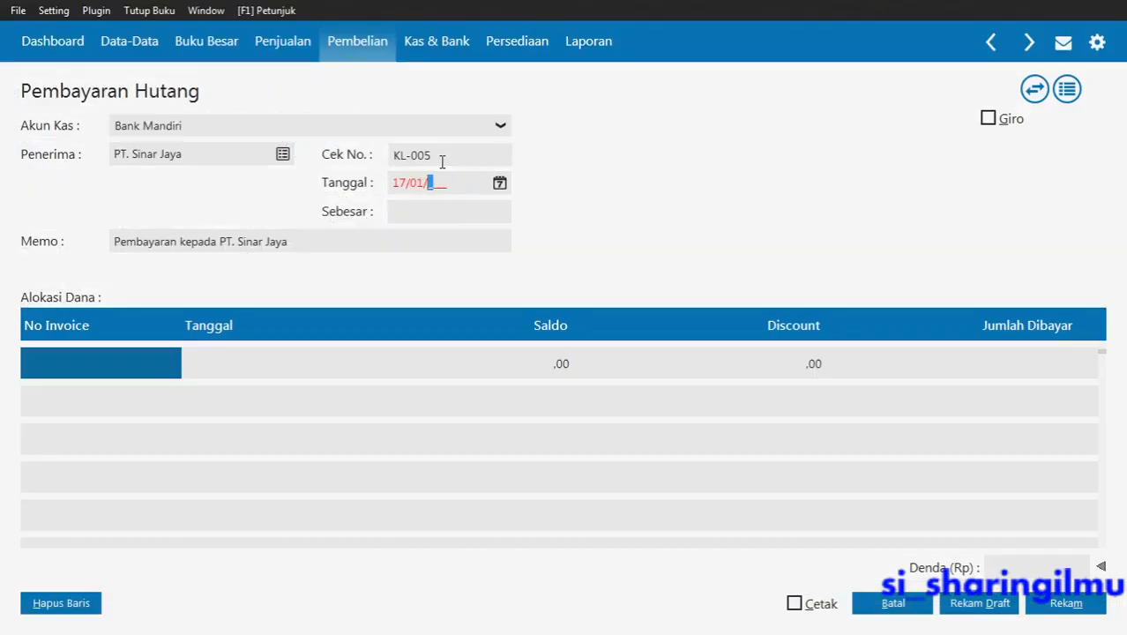
{"action": "type", "text": "2019"}
{"action": "key", "text": "Tab"}
Allocate the payment to PT. Sinar Jaya's invoice INV-04, checking the document in the PDF module
{"action": "left_click", "coordinate": [146, 364]}
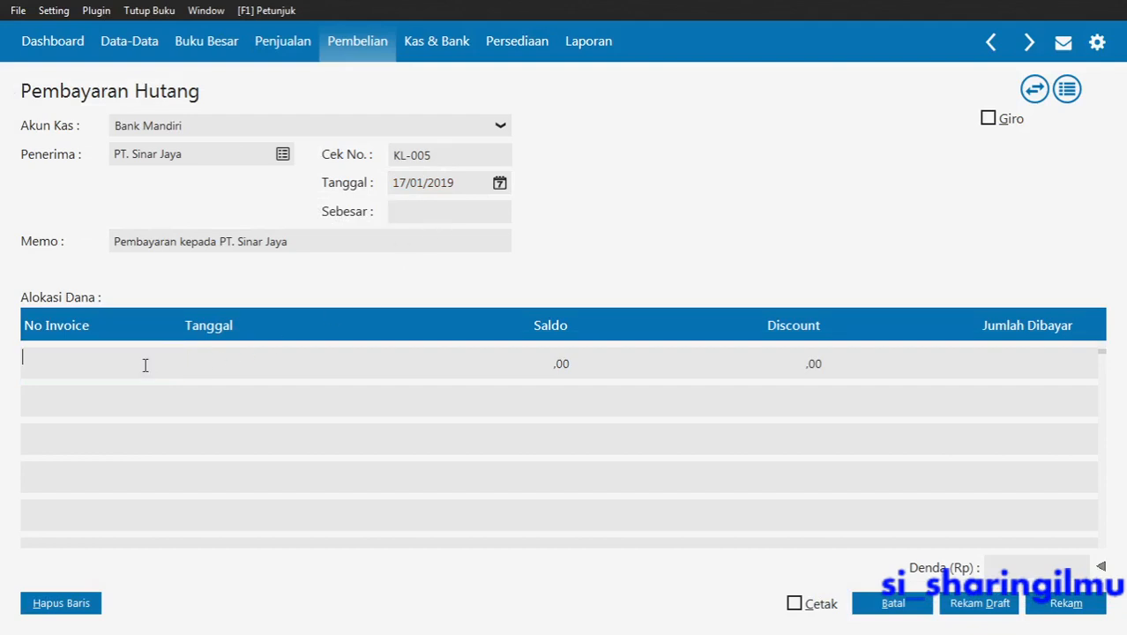
{"action": "double_click", "coordinate": [145, 366]}
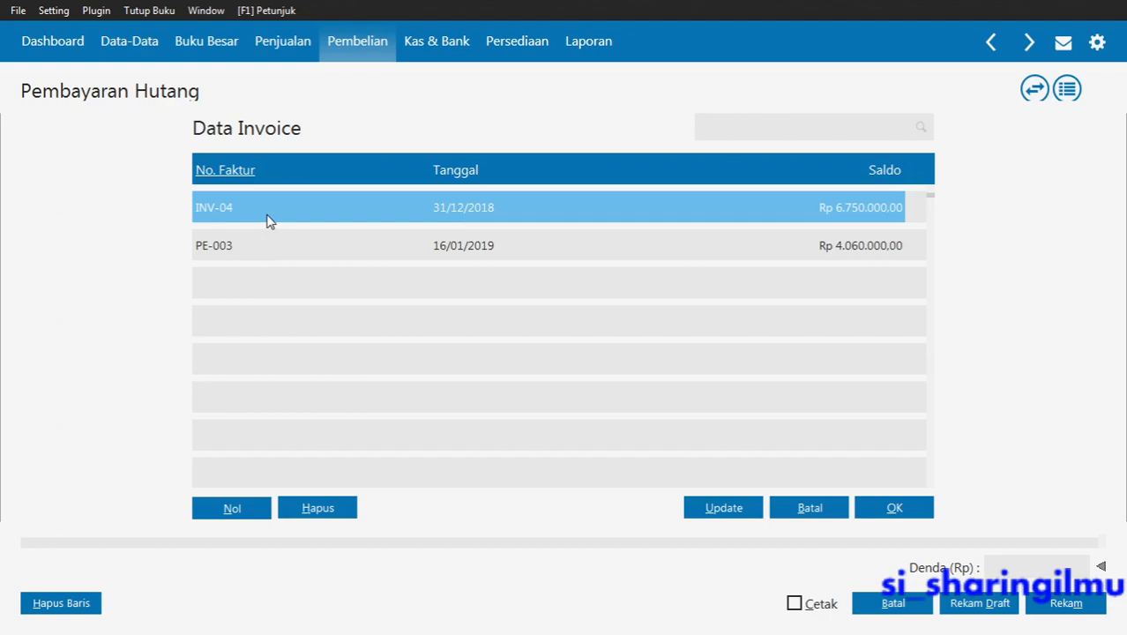
{"action": "key", "text": "alt+Tab"}
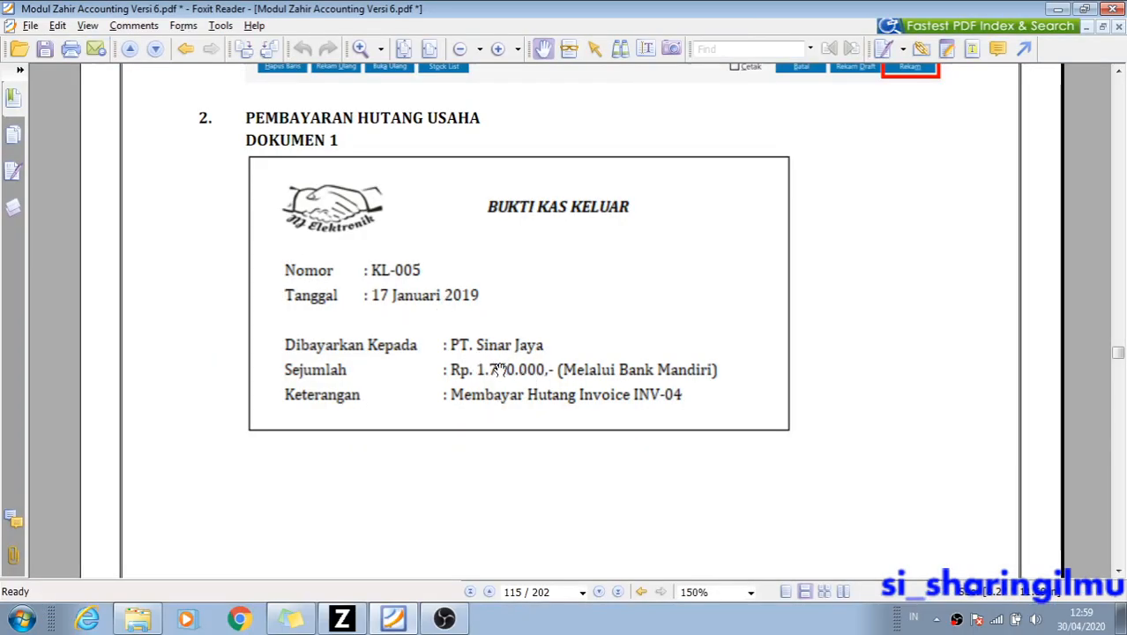
{"action": "key", "text": "alt+Tab"}
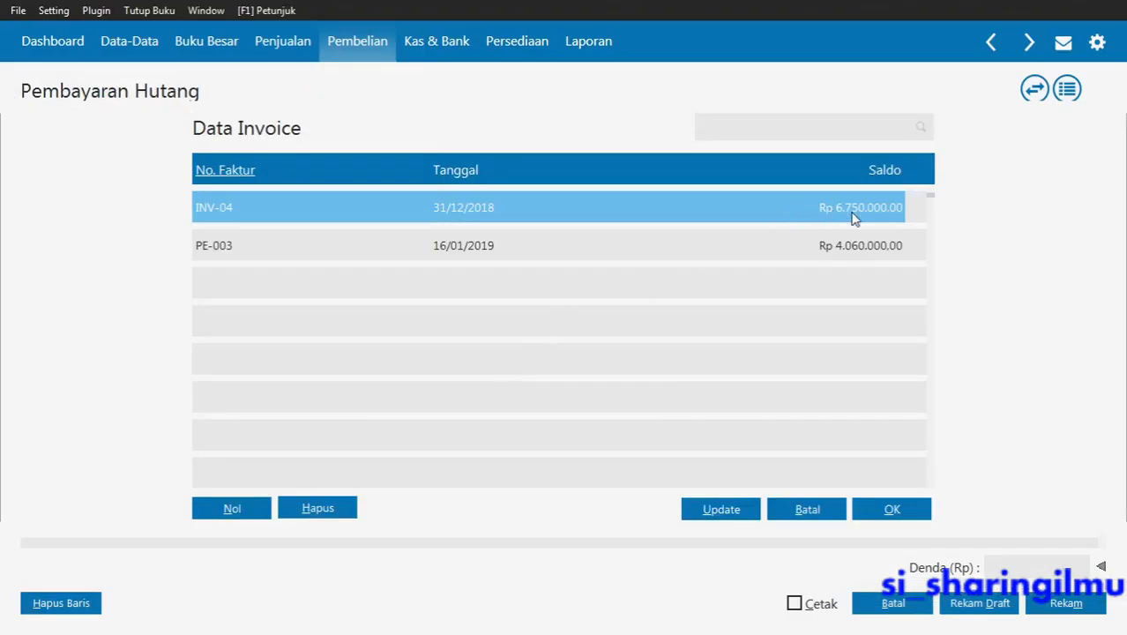
{"action": "double_click", "coordinate": [749, 207]}
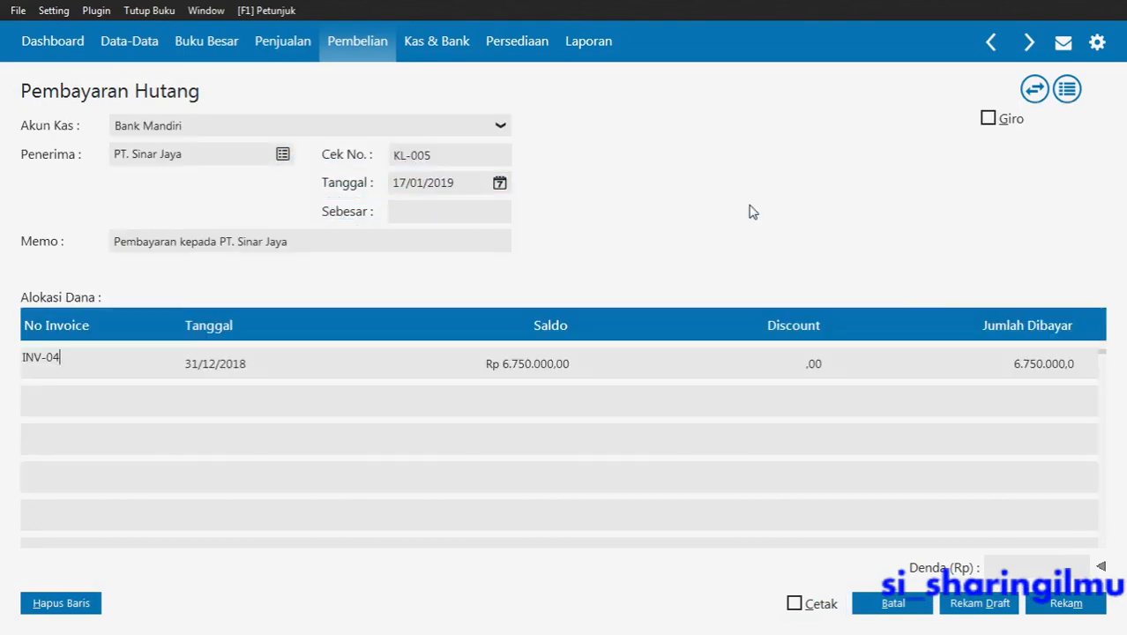
Set the amount paid for INV-04 to 1.750.000 as stated in DOKUMEN 1, and update the payment total
{"action": "left_click", "coordinate": [536, 369]}
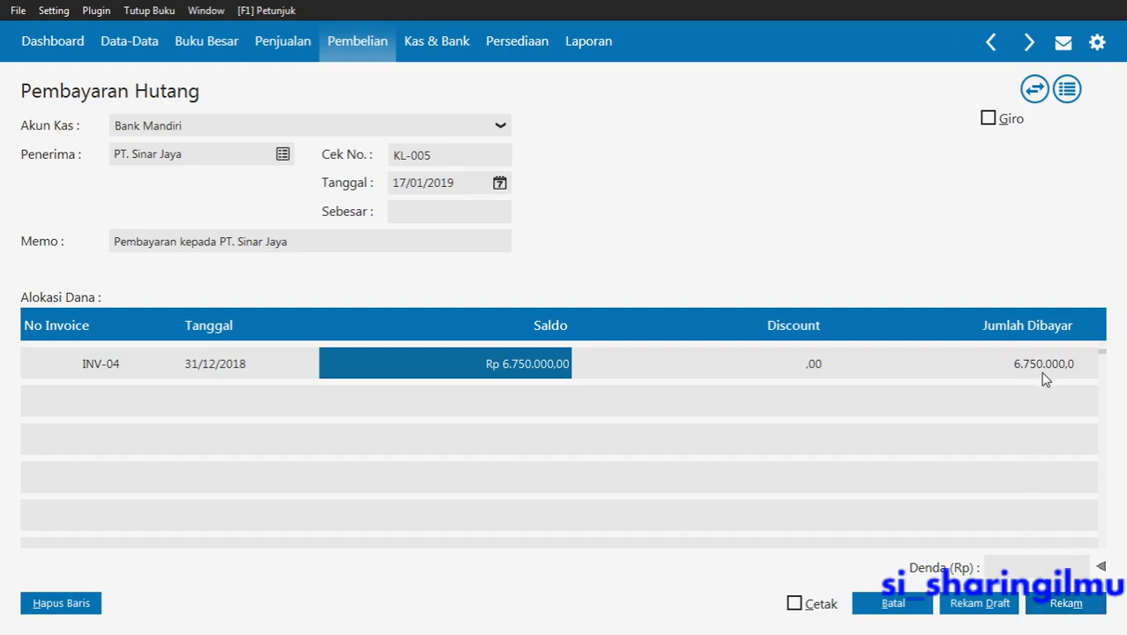
{"action": "left_click", "coordinate": [479, 214]}
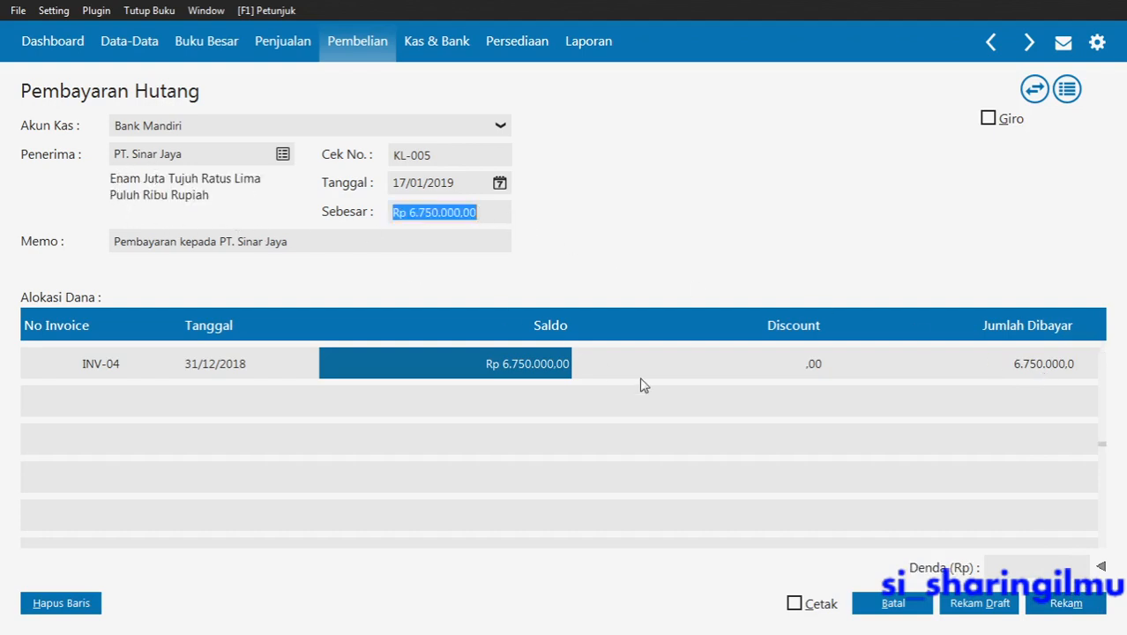
{"action": "key", "text": "alt+Tab"}
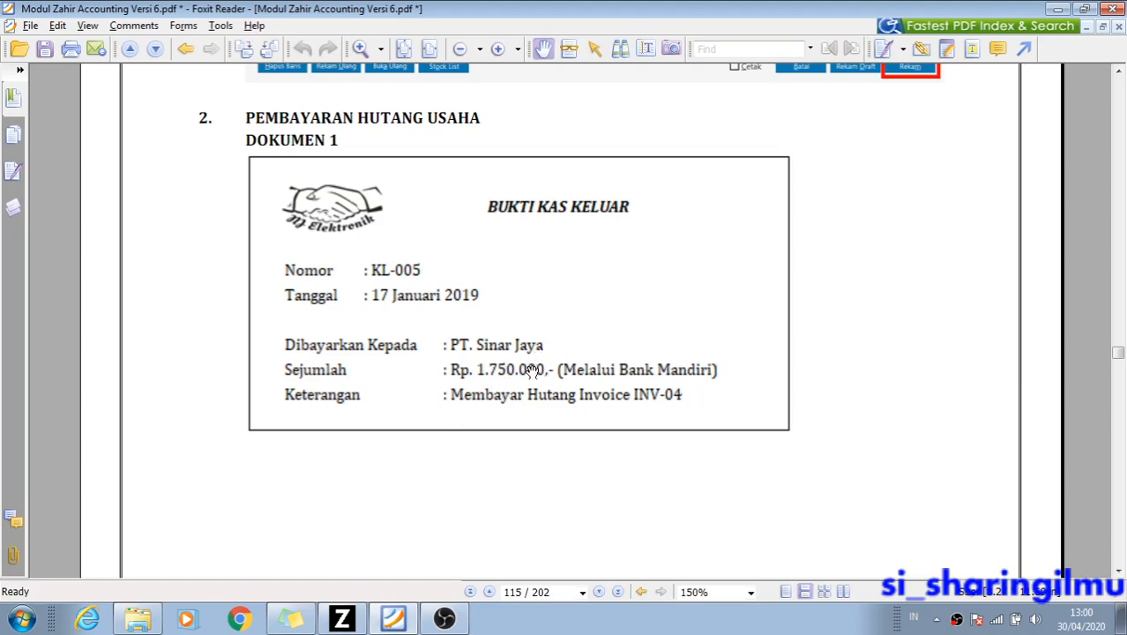
{"action": "key", "text": "alt+Tab"}
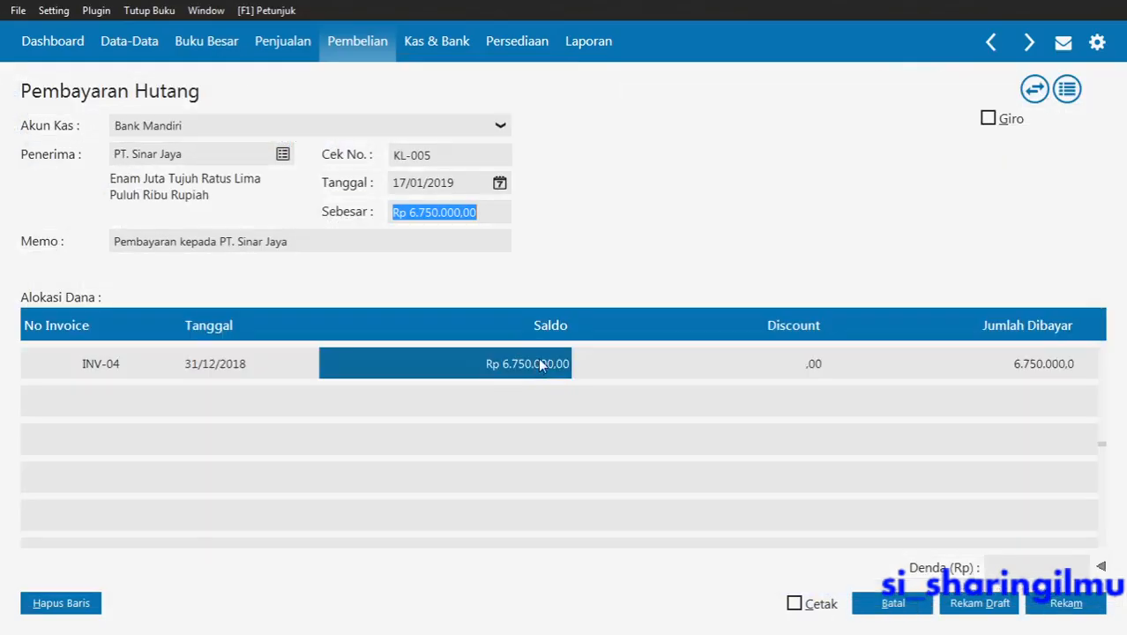
{"action": "left_click", "coordinate": [1033, 365]}
{"action": "left_click", "coordinate": [1032, 364]}
{"action": "type", "text": "17"}
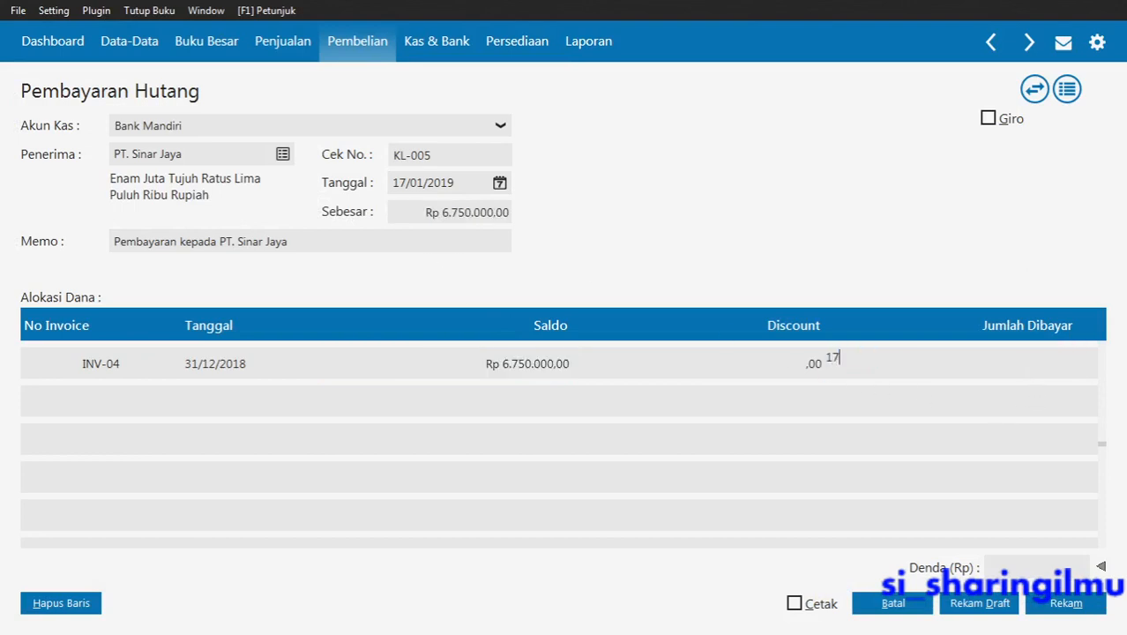
{"action": "type", "text": "50"}
{"action": "type", "text": "000"}
{"action": "key", "text": "Return"}
{"action": "left_click", "coordinate": [469, 210]}
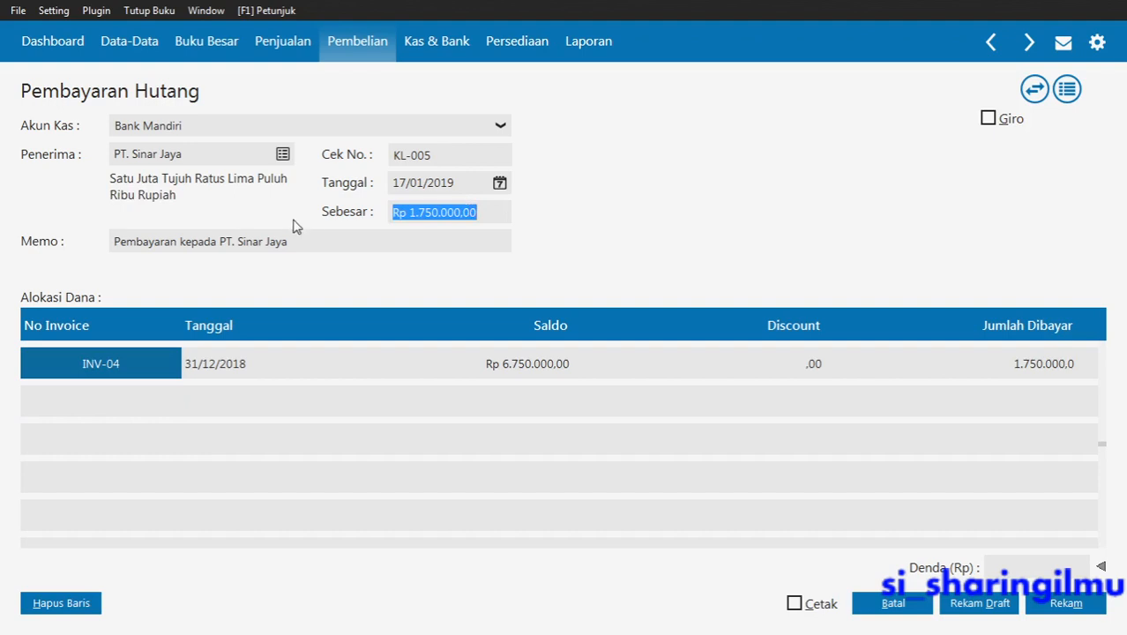
Check the amount in words, the payment total and the memo, and record the KL-005 payment
{"action": "left_click", "coordinate": [112, 179]}
{"action": "left_click_drag", "start_coordinate": [109, 178], "coordinate": [179, 201]}
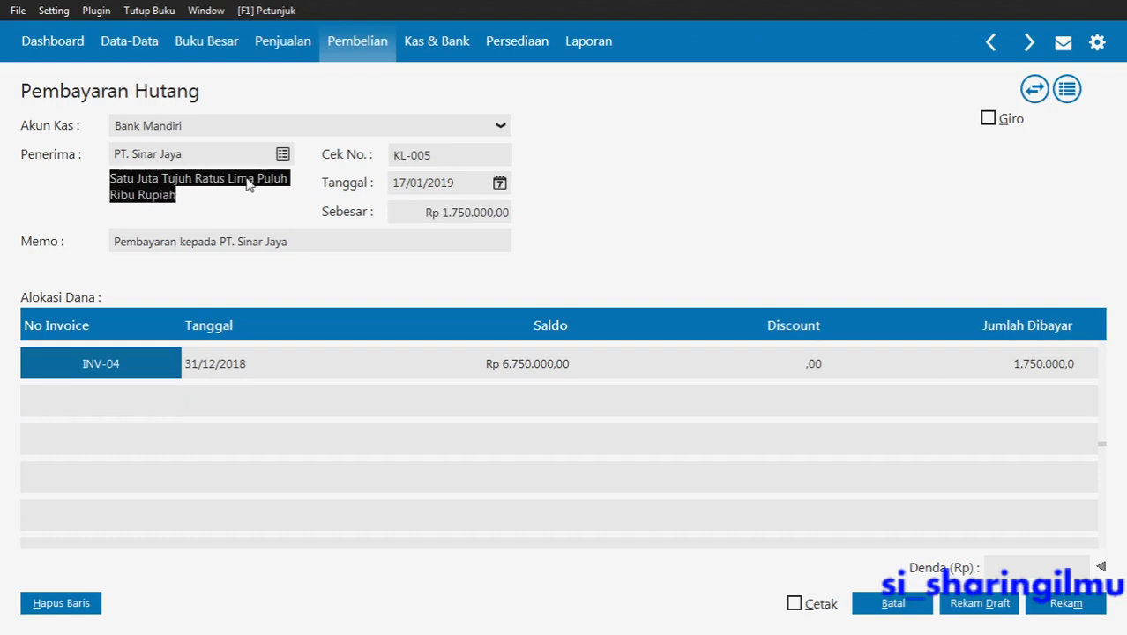
{"action": "left_click", "coordinate": [480, 211]}
{"action": "left_click", "coordinate": [480, 212]}
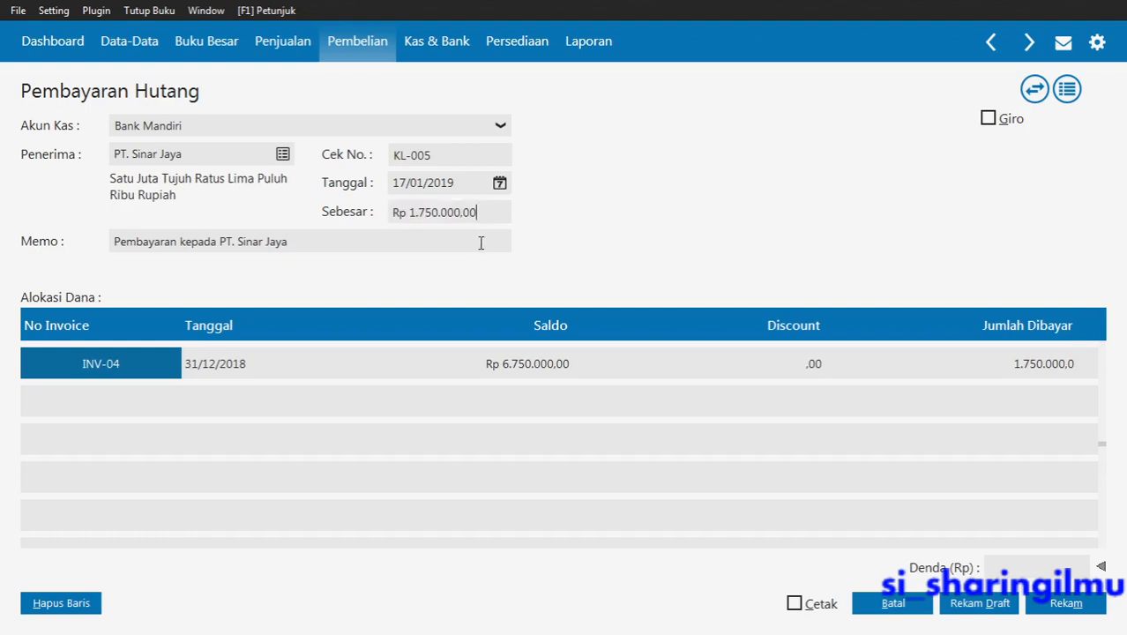
{"action": "left_click", "coordinate": [483, 243]}
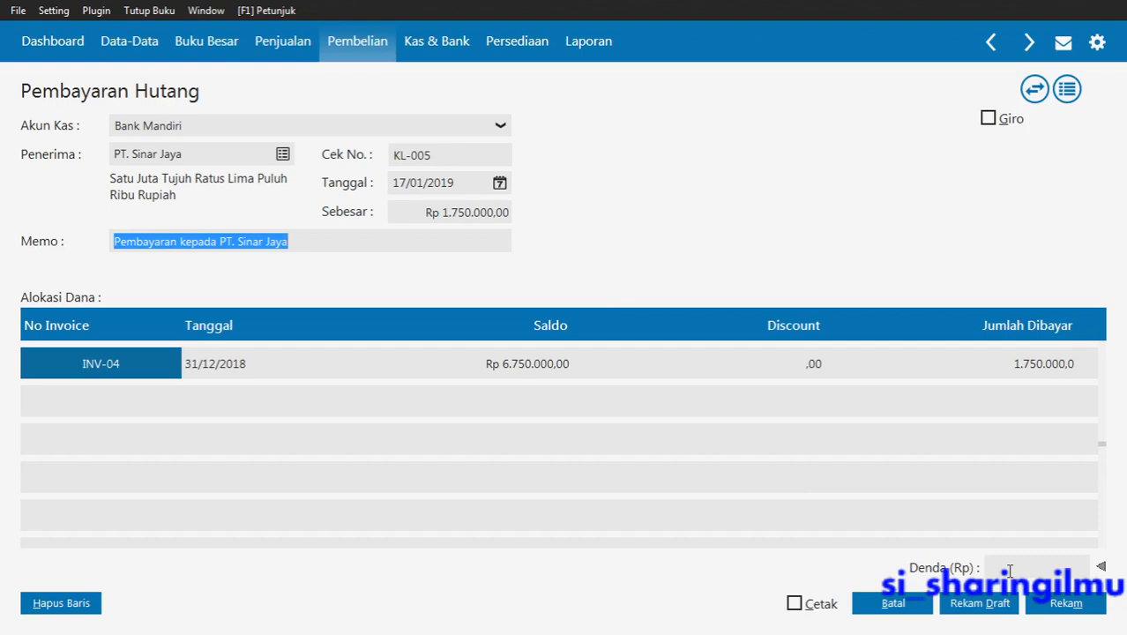
{"action": "left_click", "coordinate": [1078, 603]}
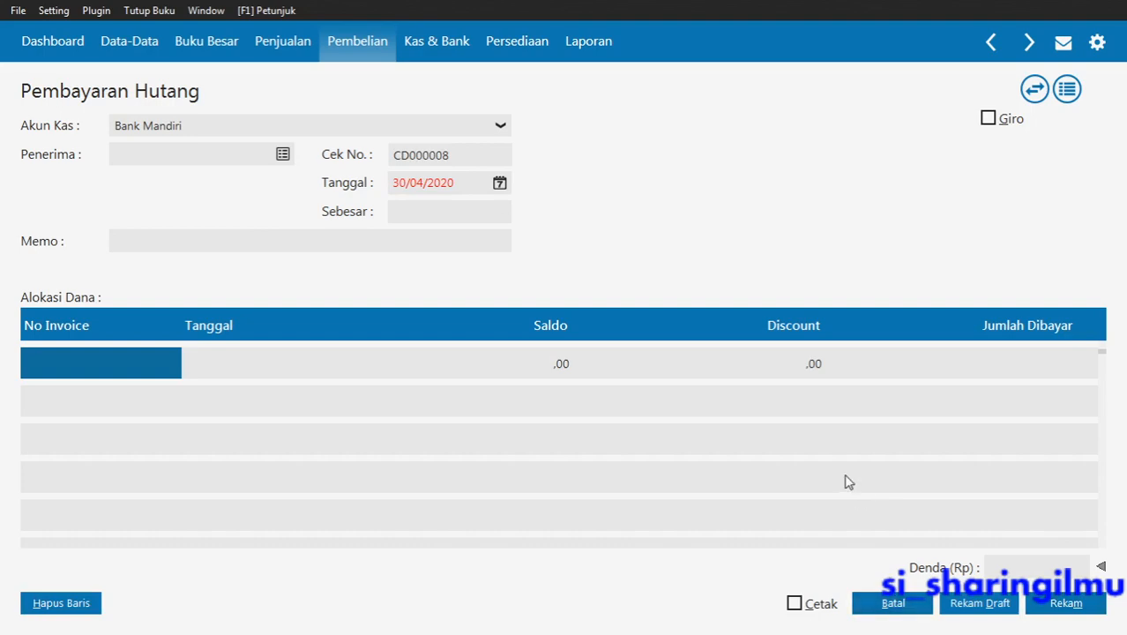
Switch to the PDF module in Foxit Reader and read on to the DOKUMEN 2 cheque payment
{"action": "key", "text": "alt+Tab"}
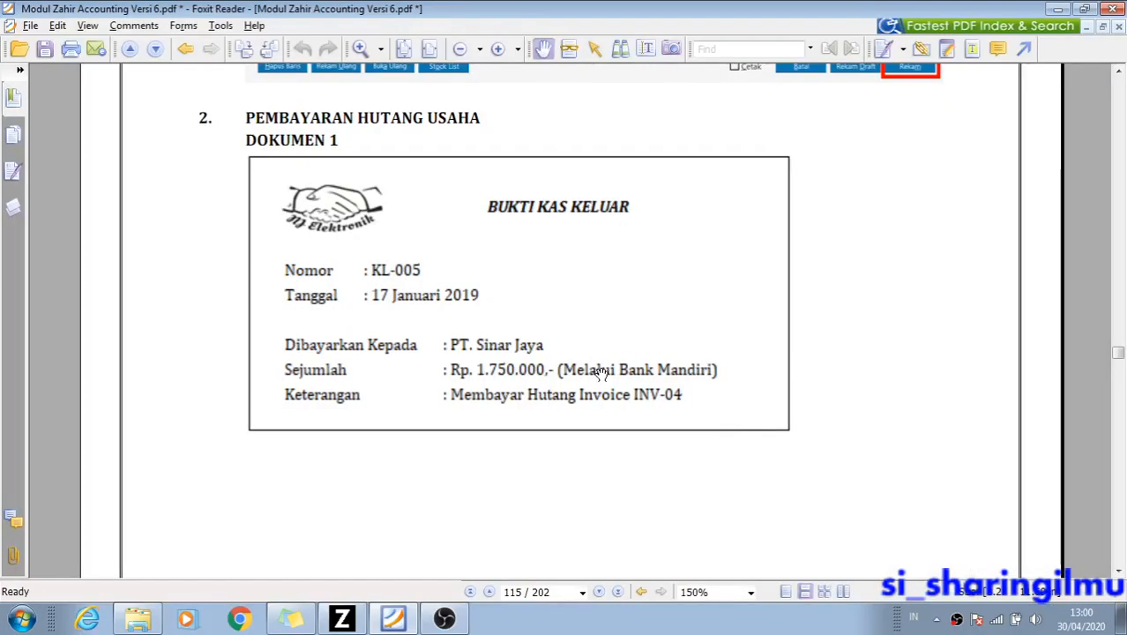
{"action": "scroll", "coordinate": [600, 373], "scroll_direction": "down", "scroll_amount": 10}
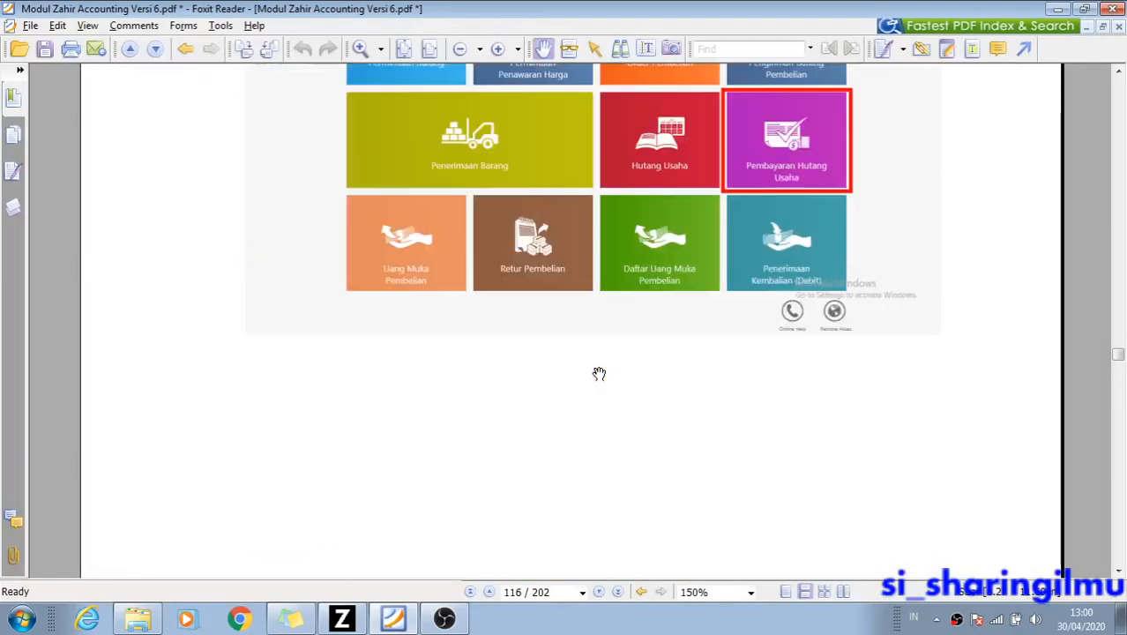
{"action": "scroll", "coordinate": [600, 376], "scroll_direction": "down", "scroll_amount": 10}
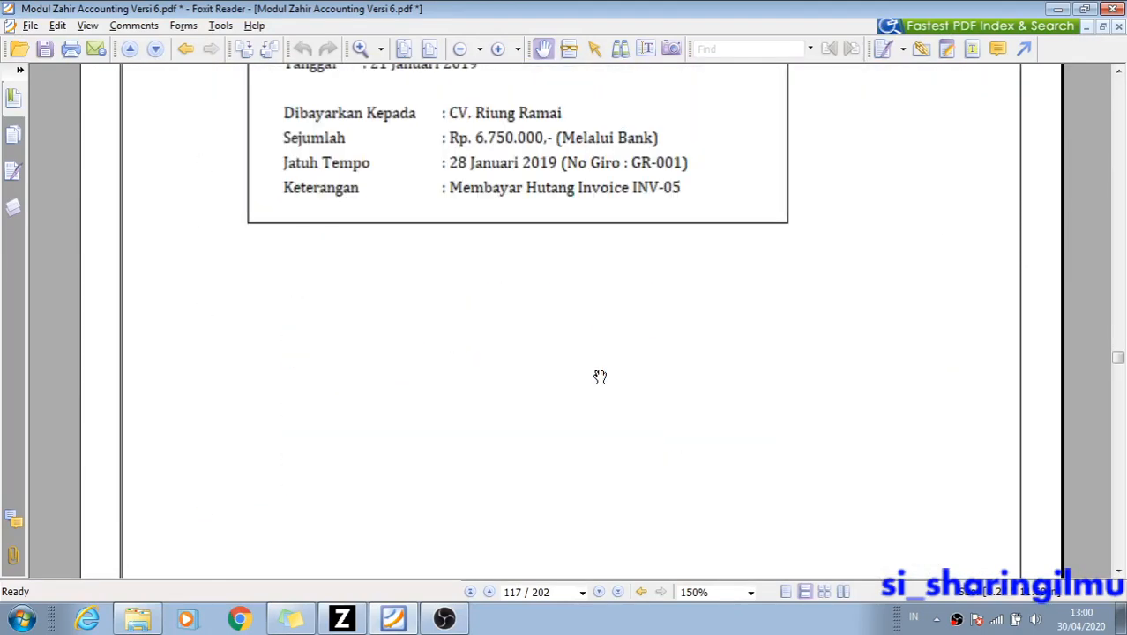
{"action": "scroll", "coordinate": [599, 376], "scroll_direction": "up", "scroll_amount": 2}
{"action": "scroll", "coordinate": [599, 375], "scroll_direction": "up", "scroll_amount": 1}
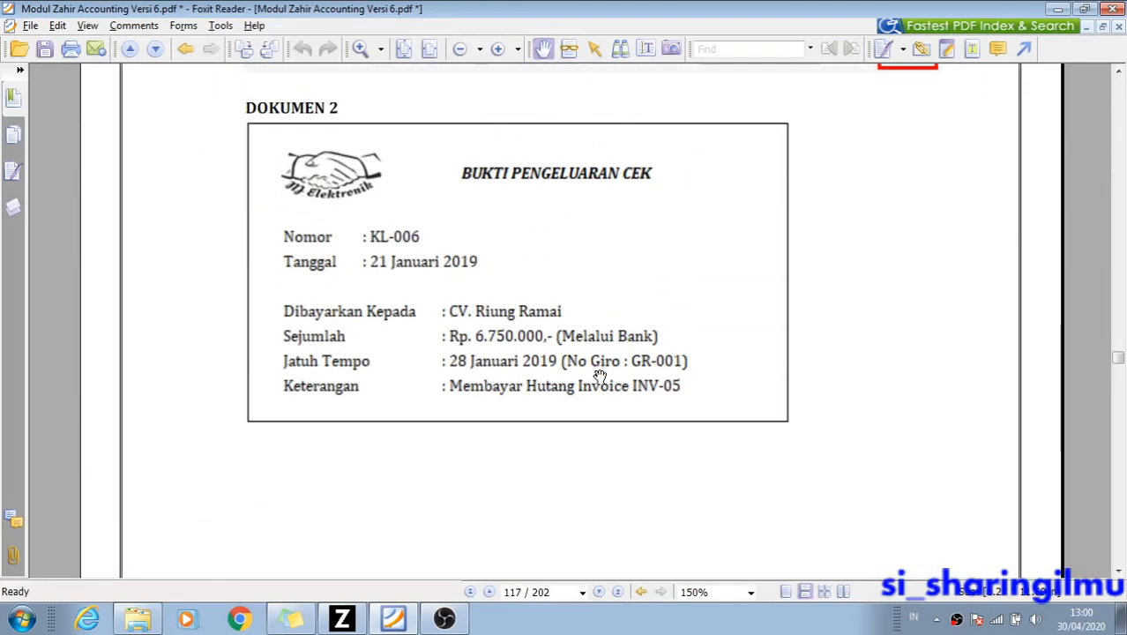
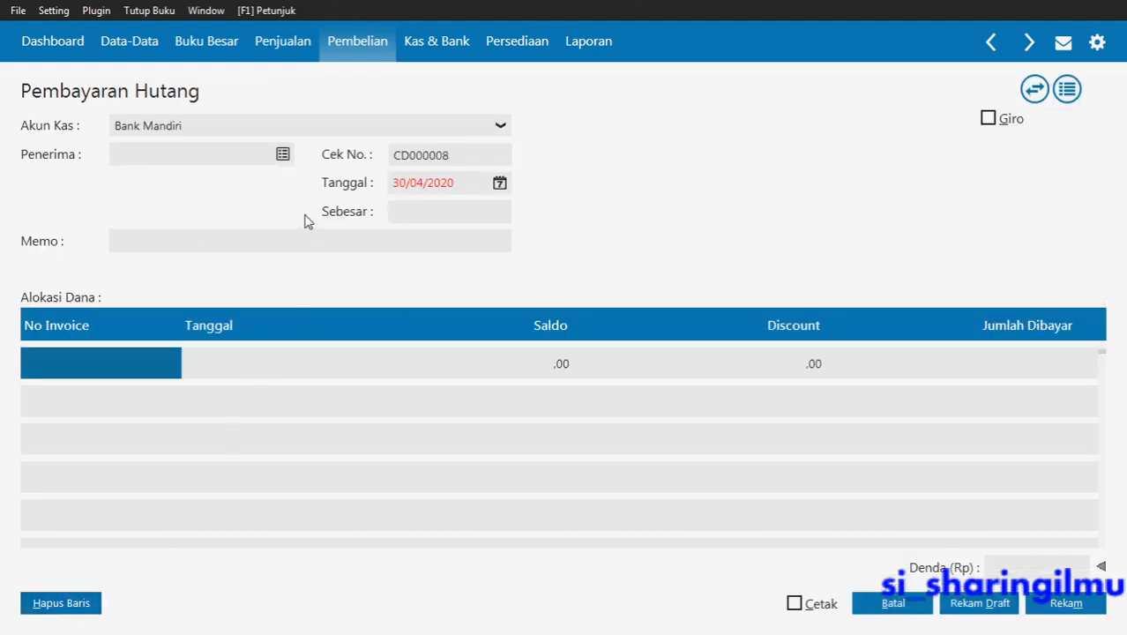
Choose CV. Riung Ramai as the payment recipient and set the cheque number to KL-006, checking DOKUMEN 2 in Foxit Reader
{"action": "left_click", "coordinate": [286, 157]}
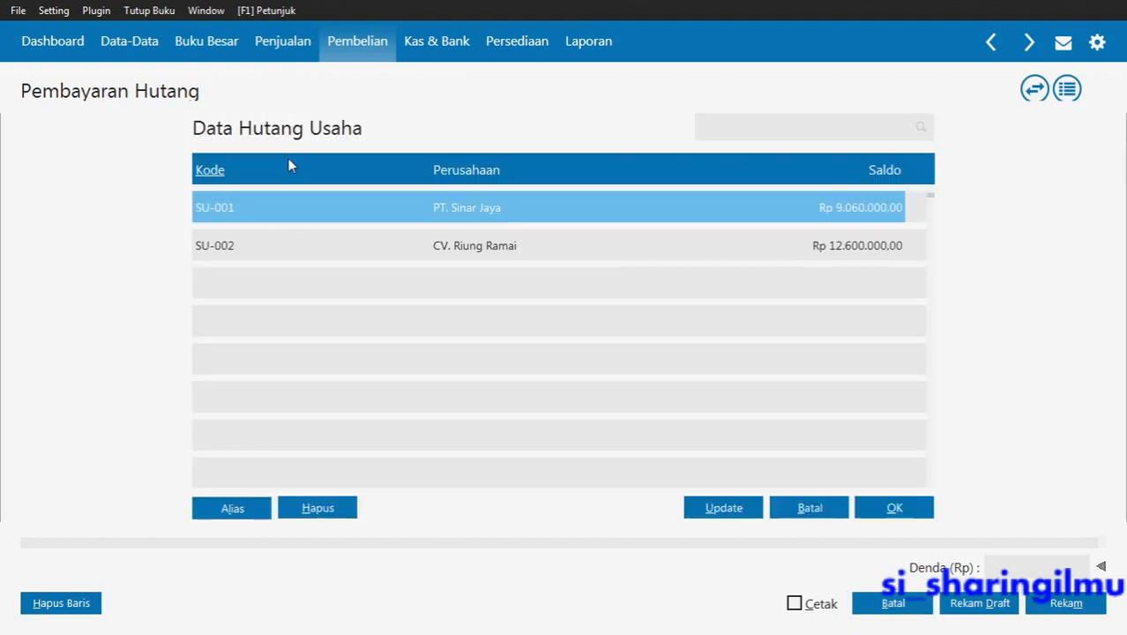
{"action": "double_click", "coordinate": [486, 247]}
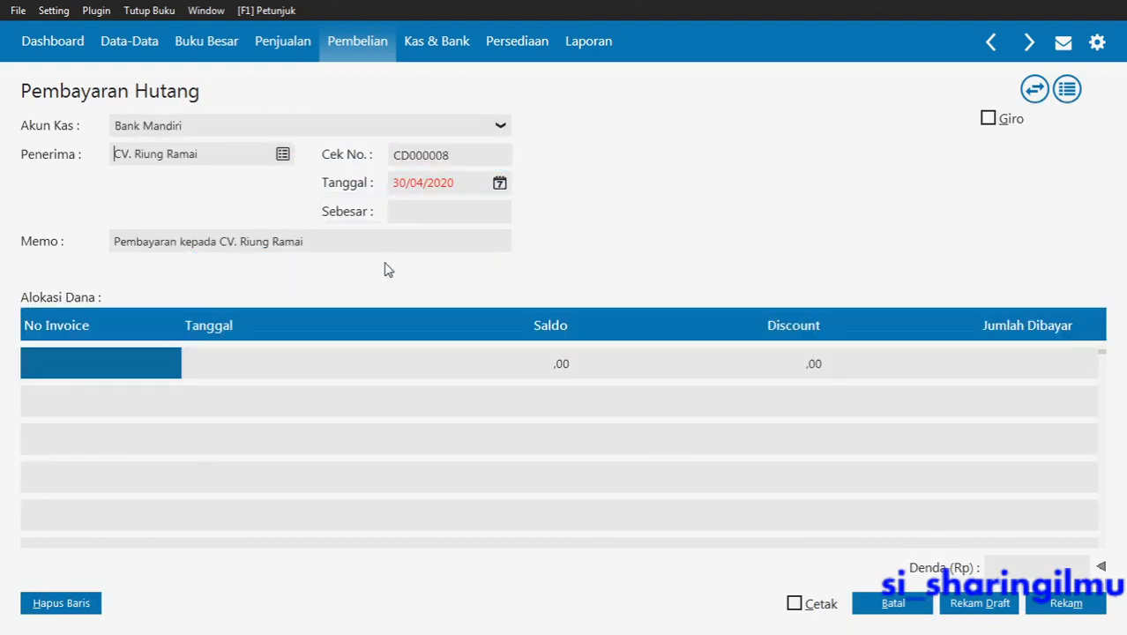
{"action": "left_click", "coordinate": [445, 156]}
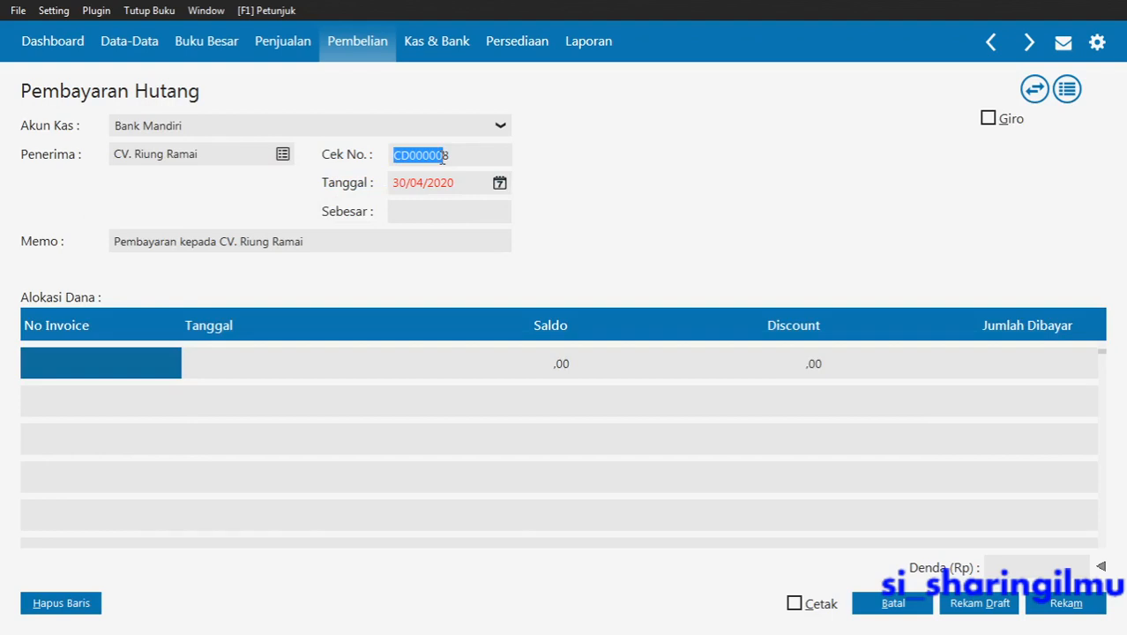
{"action": "left_click_drag", "start_coordinate": [466, 158], "coordinate": [392, 168]}
{"action": "key", "text": "alt+Tab"}
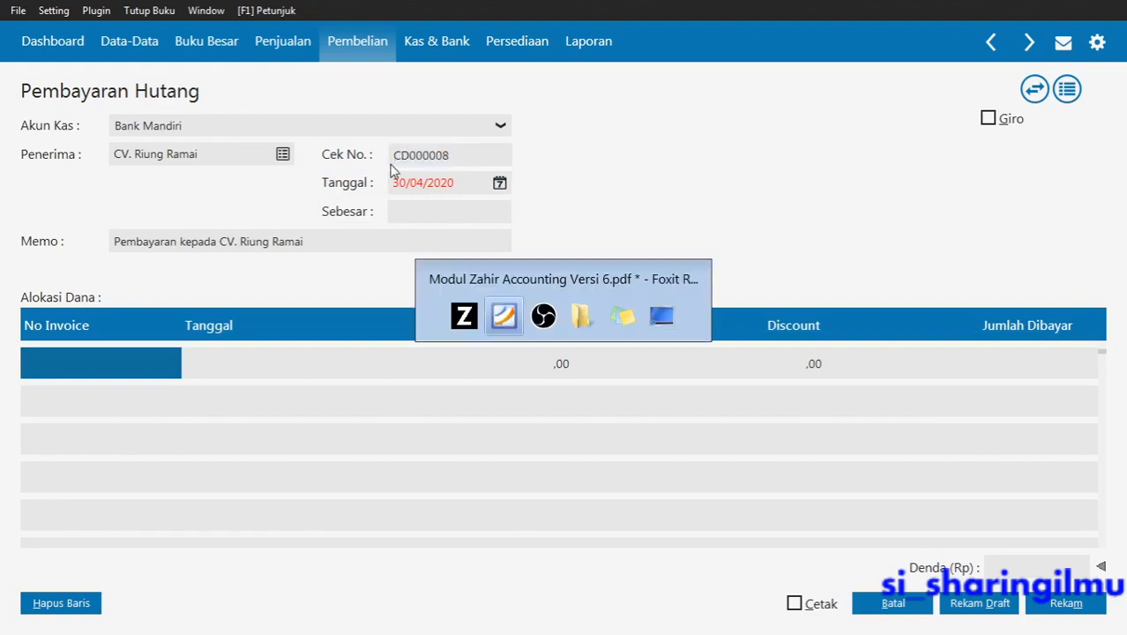
{"action": "key", "text": "alt+Tab"}
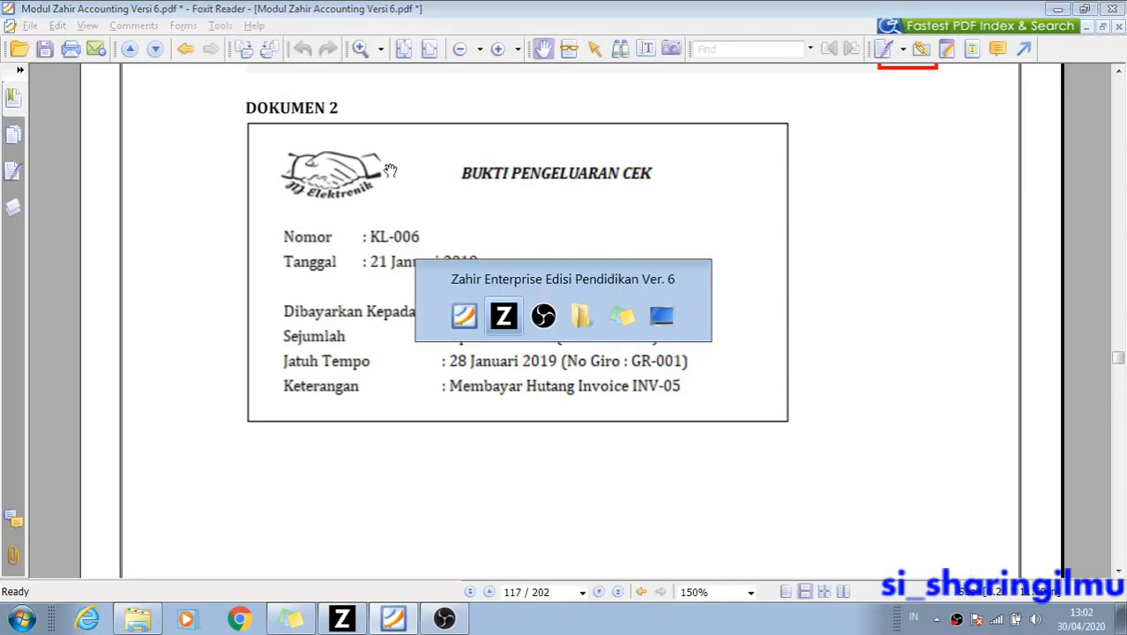
{"action": "type", "text": "KL-006"}
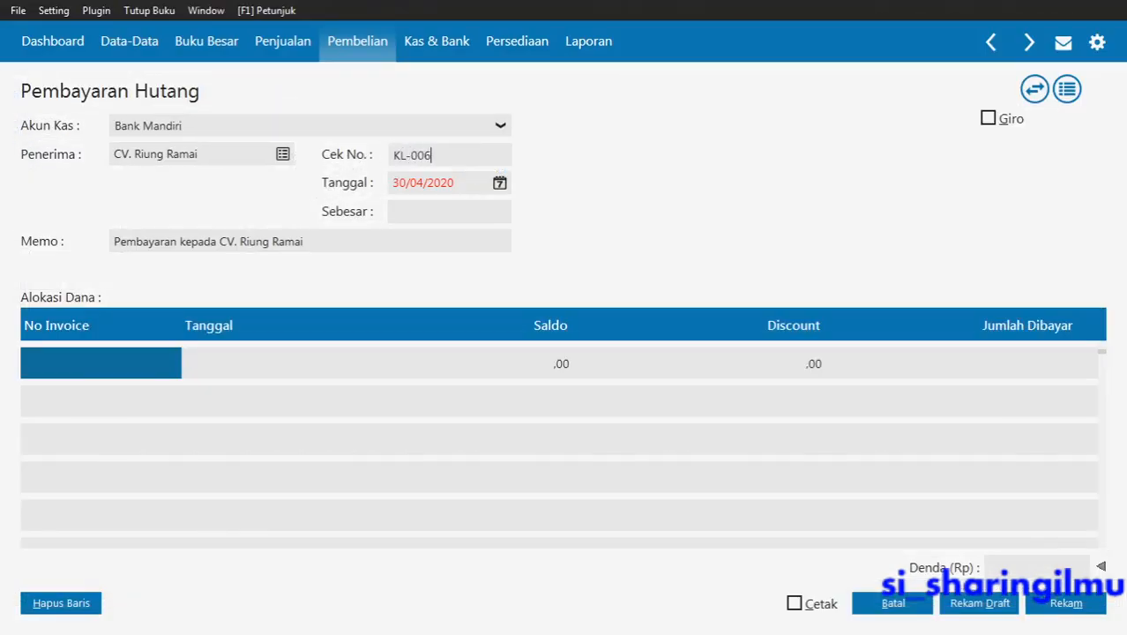
Set the payment date to 21/01/2019
{"action": "key", "text": "Tab"}
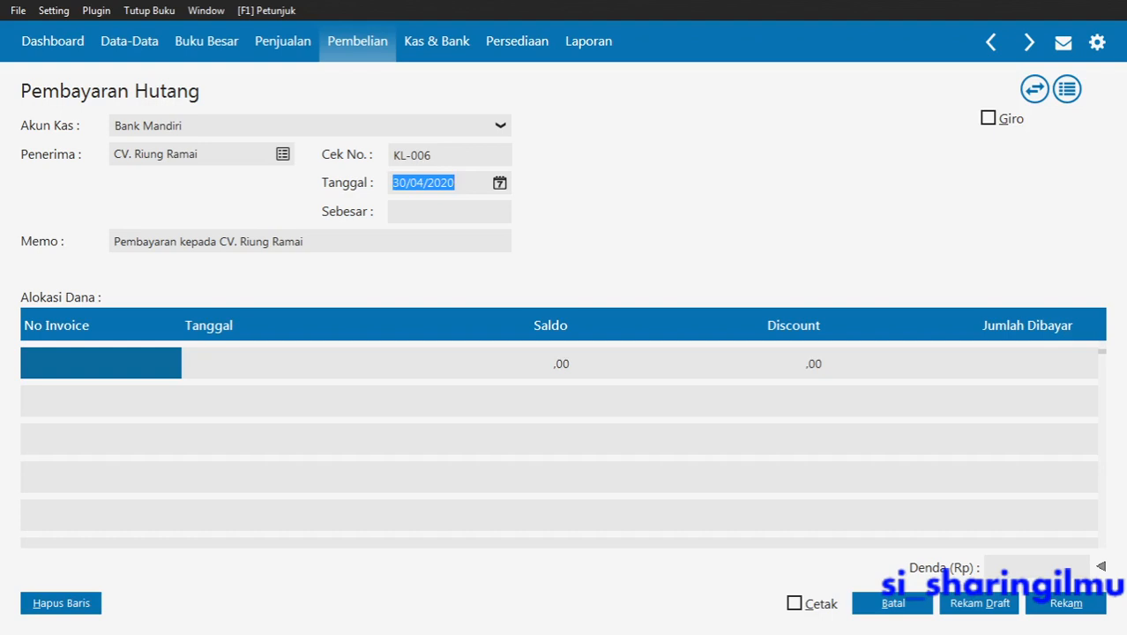
{"action": "type", "text": "21/01/20"}
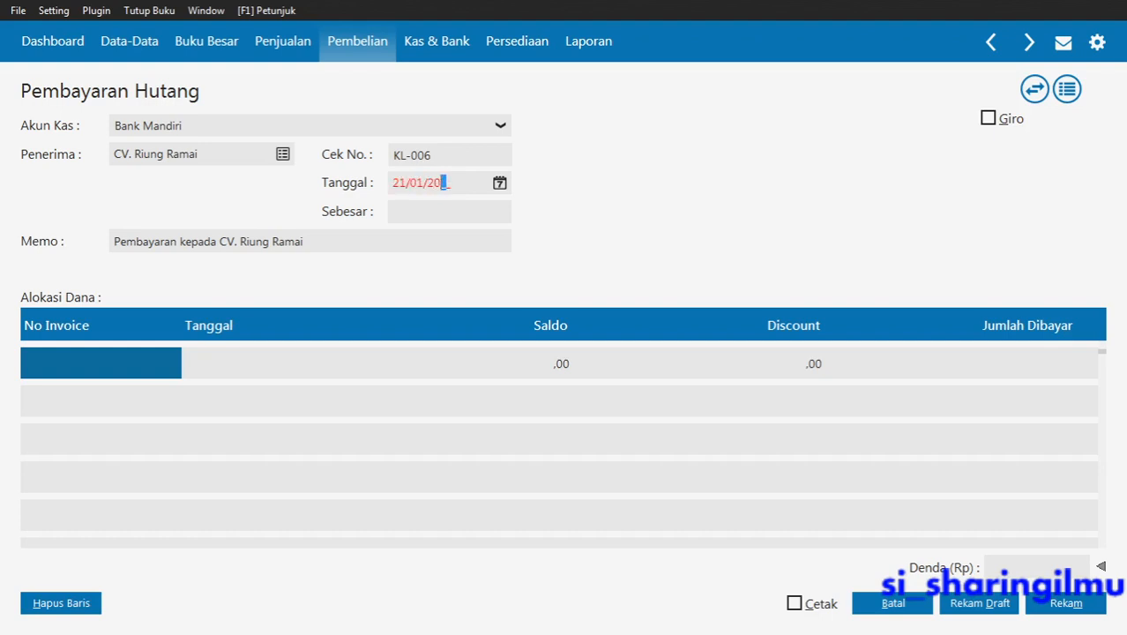
{"action": "type", "text": "19"}
{"action": "key", "text": "Tab"}
Allocate the payment to CV. Riung Ramai's invoice INV-05
{"action": "left_click", "coordinate": [114, 361]}
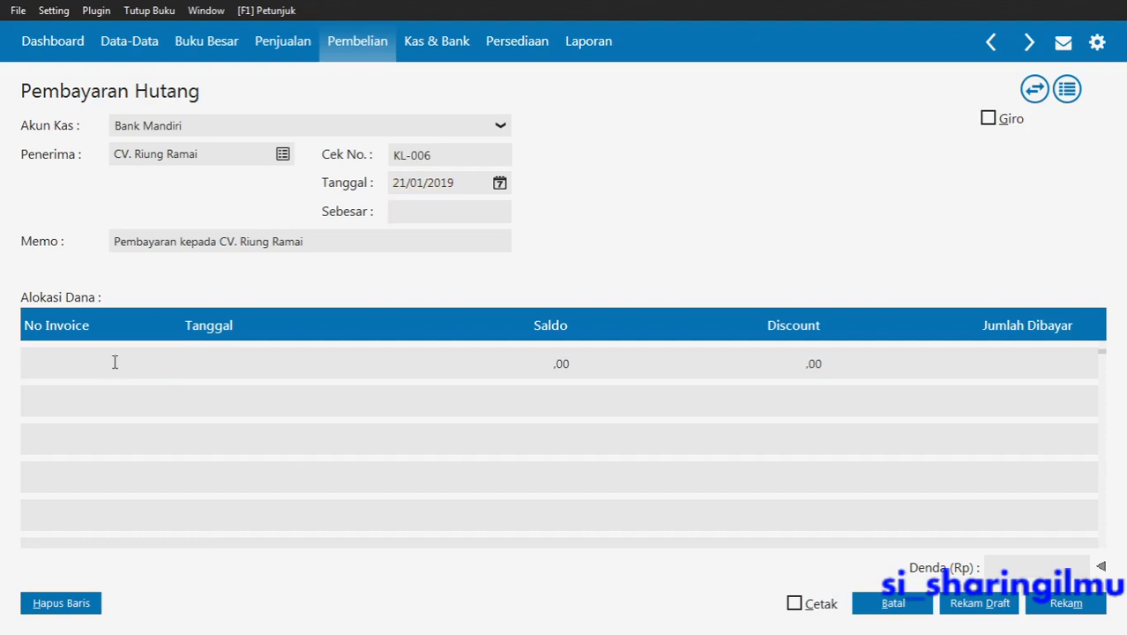
{"action": "double_click", "coordinate": [115, 362]}
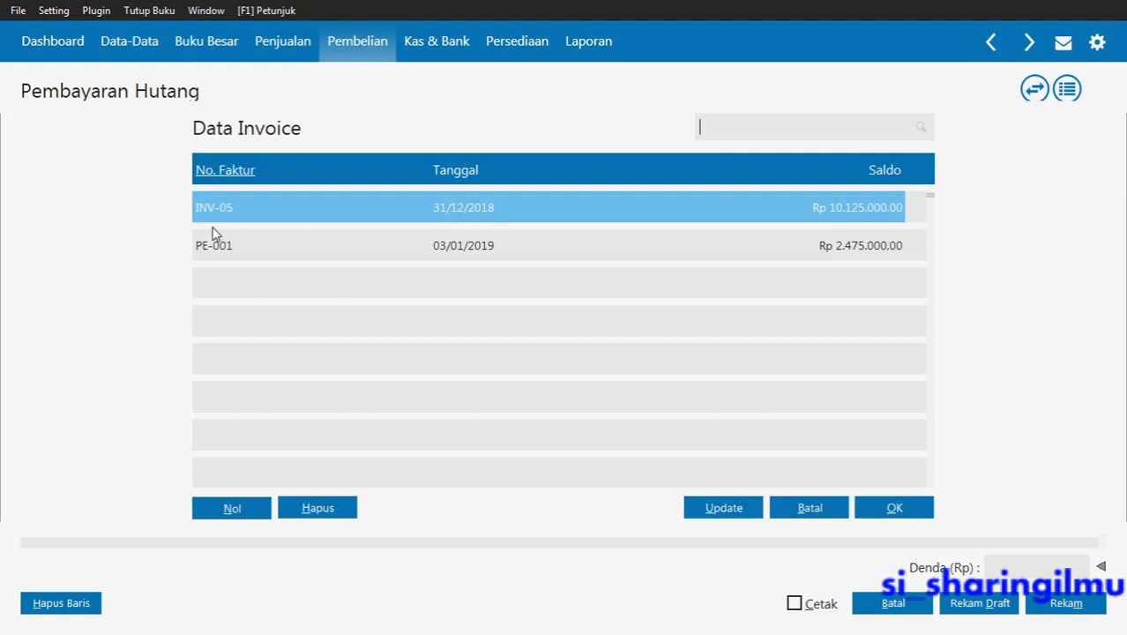
{"action": "double_click", "coordinate": [228, 205]}
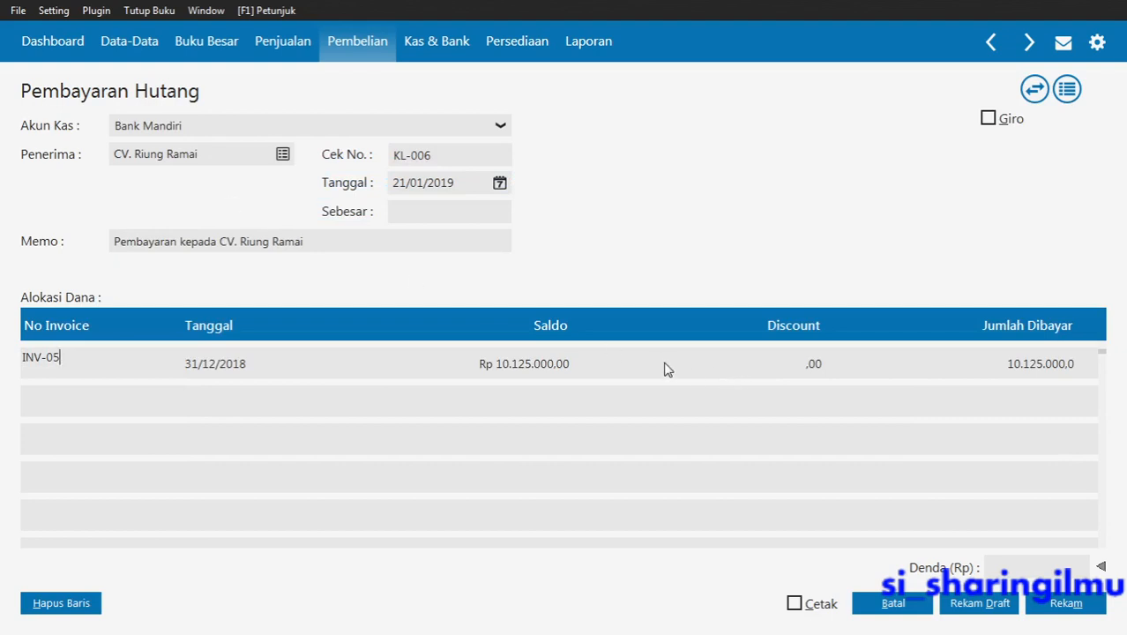
Set the amount paid for INV-05 to 6.750.000 as stated in DOKUMEN 2, and update the payment total
{"action": "key", "text": "alt+Tab"}
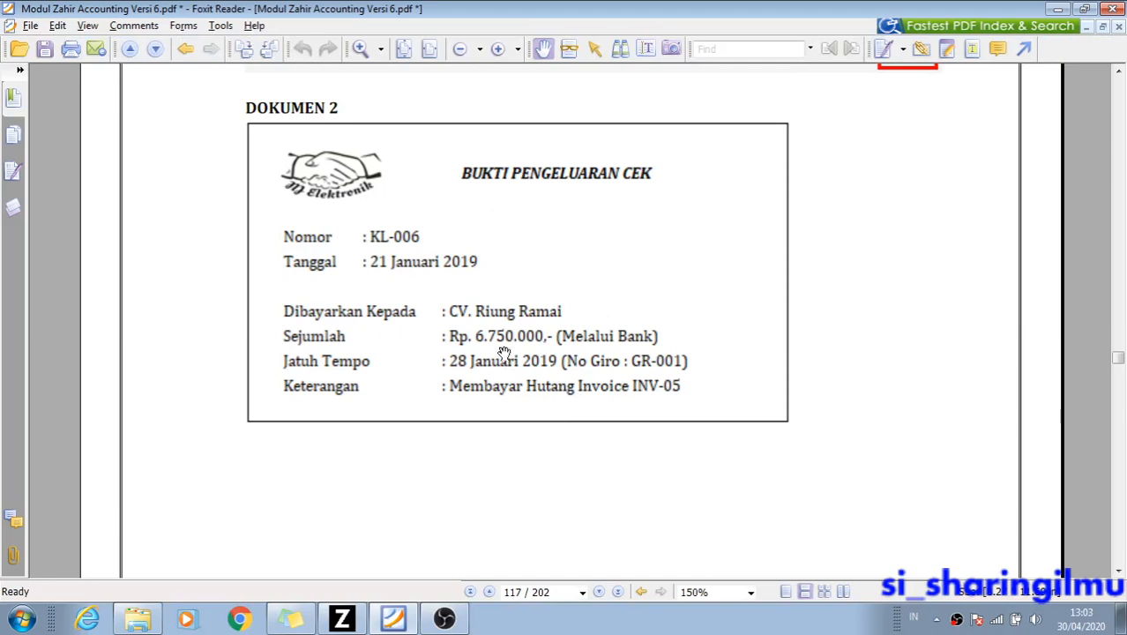
{"action": "key", "text": "alt+Tab"}
{"action": "left_click", "coordinate": [554, 364]}
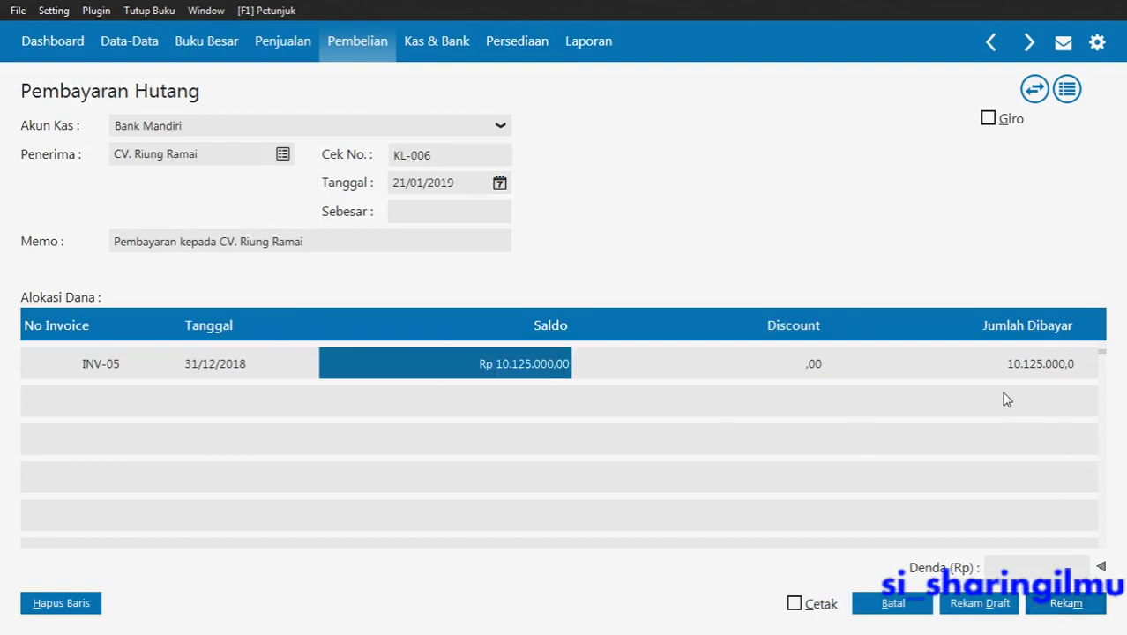
{"action": "left_click", "coordinate": [1018, 364]}
{"action": "left_click", "coordinate": [1017, 364]}
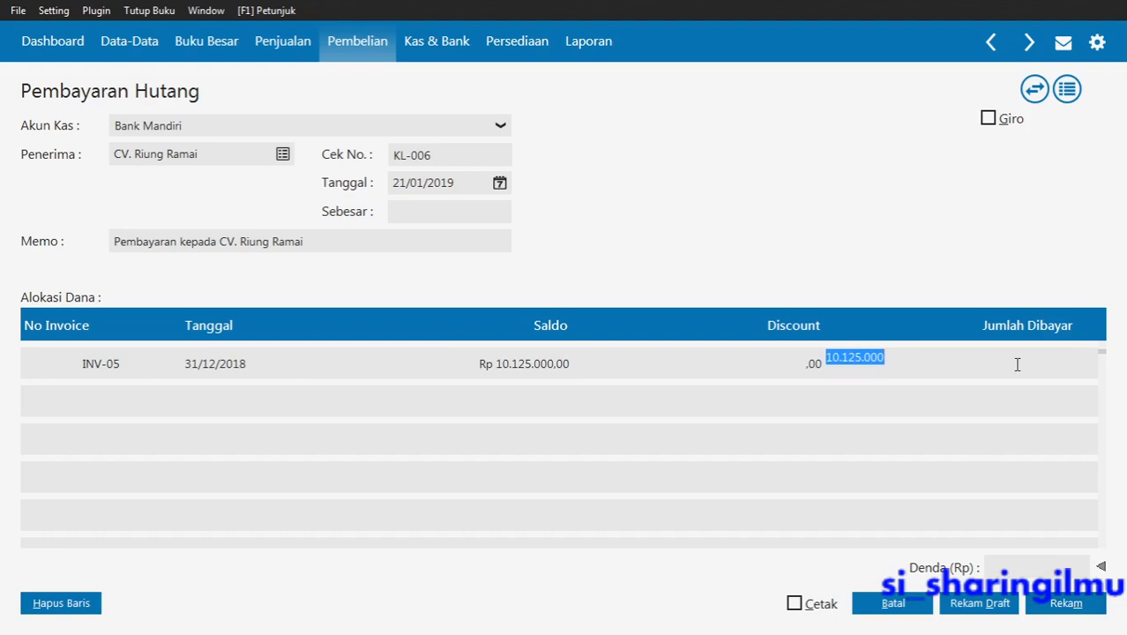
{"action": "type", "text": "6."}
{"action": "type", "text": "7"}
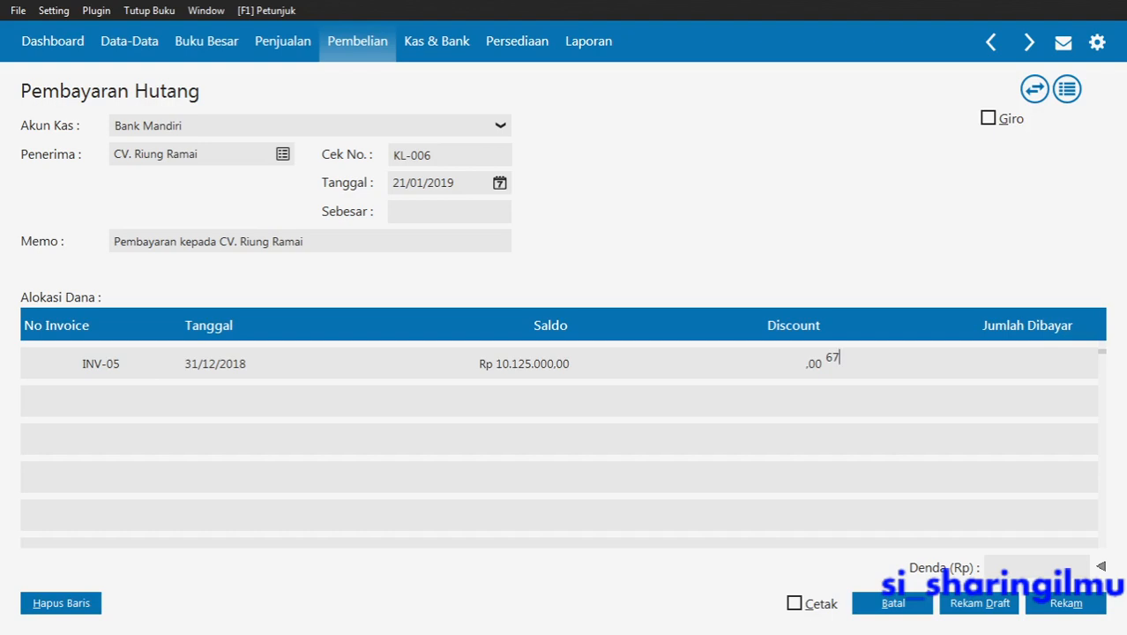
{"action": "type", "text": "50.000"}
{"action": "key", "text": "Return"}
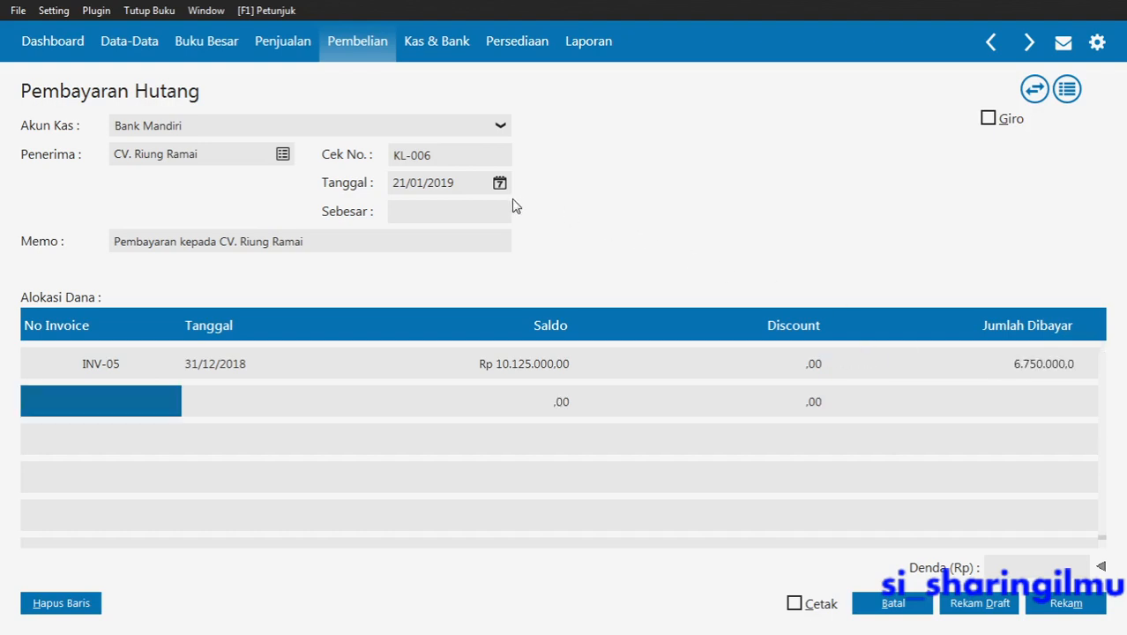
{"action": "left_click", "coordinate": [434, 212]}
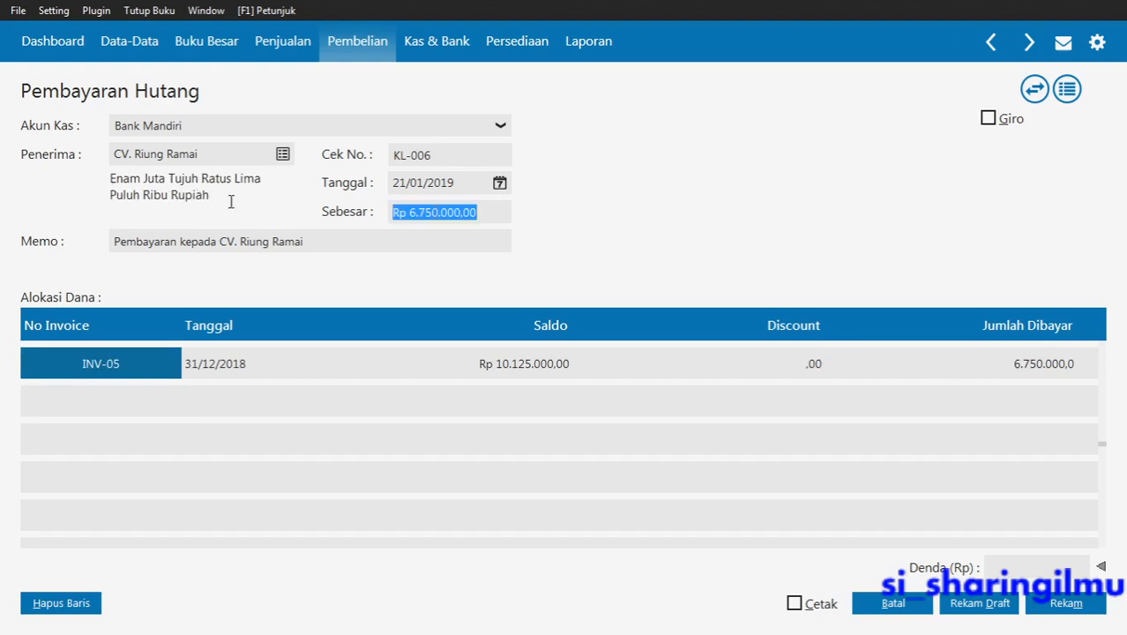
Check DOKUMEN 2 in Foxit Reader, mark the payment in Zahir as a giro and start recording it
{"action": "key", "text": "alt+Tab"}
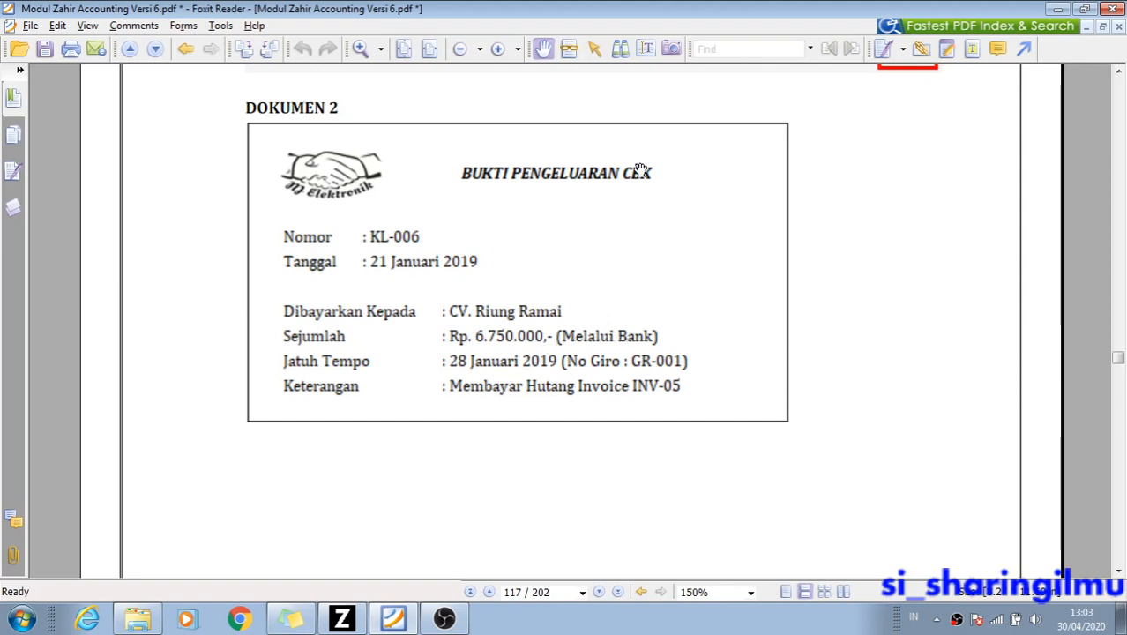
{"action": "left_click", "coordinate": [341, 622]}
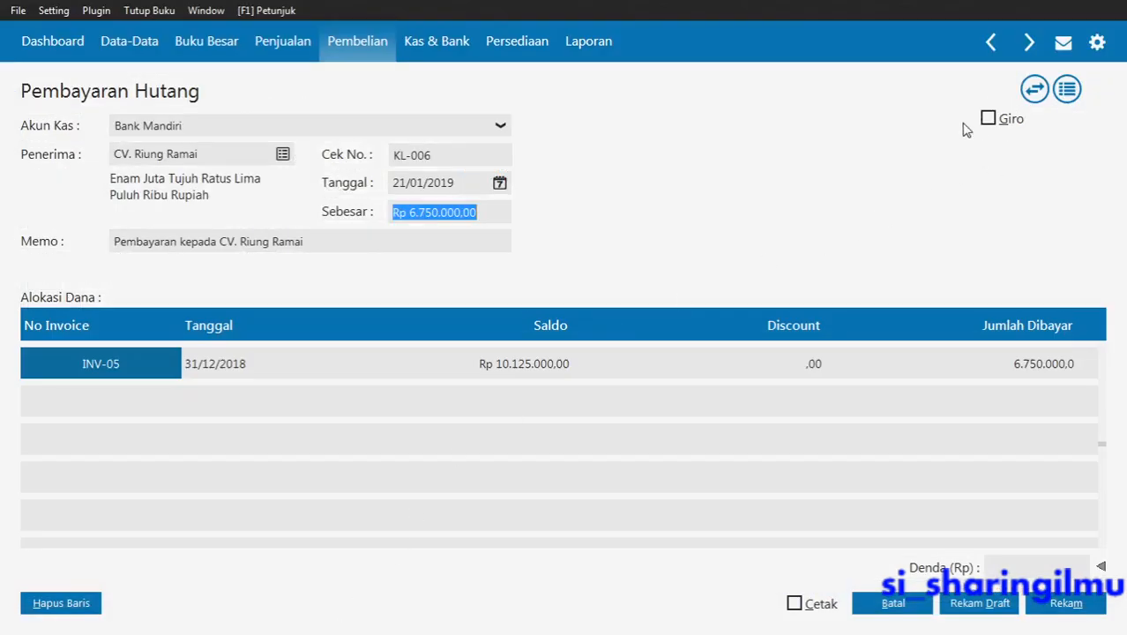
{"action": "left_click", "coordinate": [988, 122]}
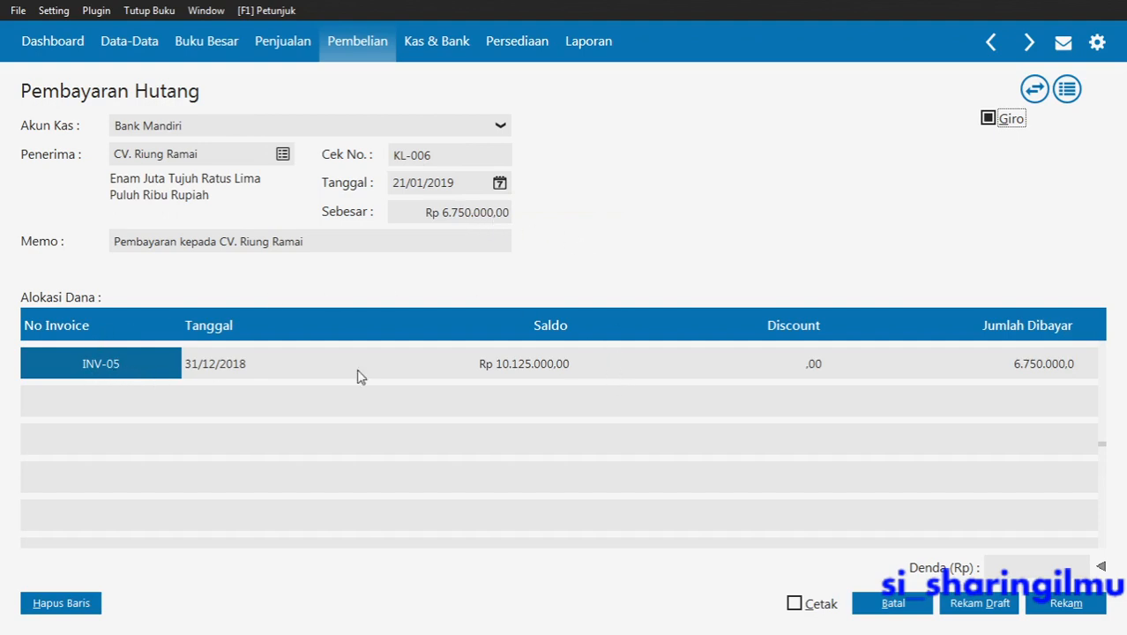
{"action": "left_click", "coordinate": [1064, 607]}
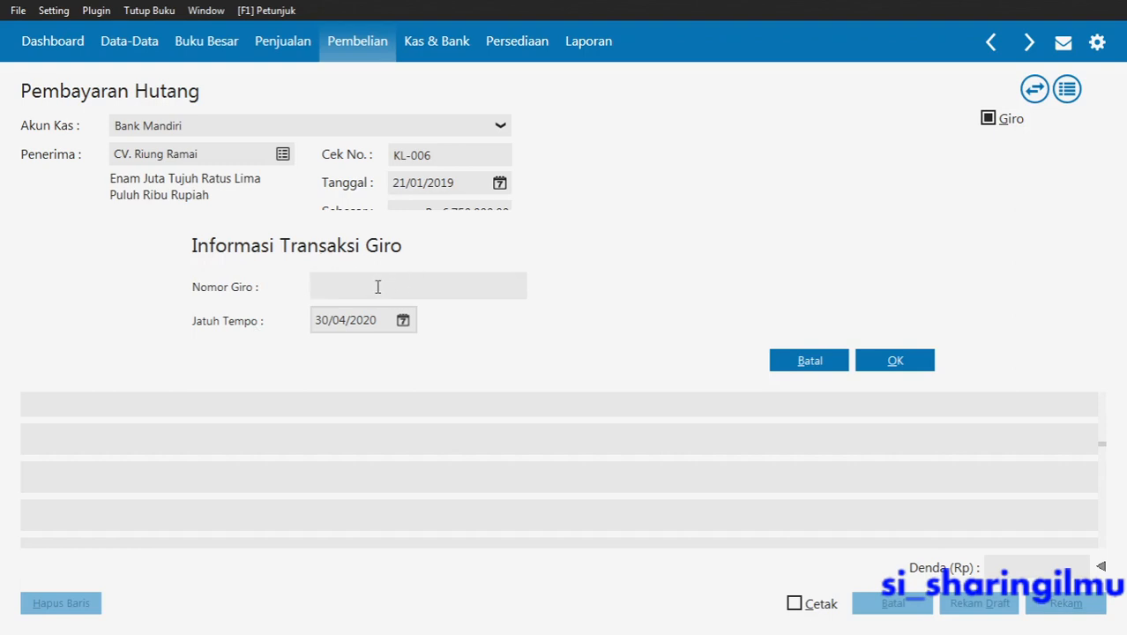
Look up the giro number in DOKUMEN 2 and enter GR-001 in the giro transaction information
{"action": "key", "text": "alt+Tab"}
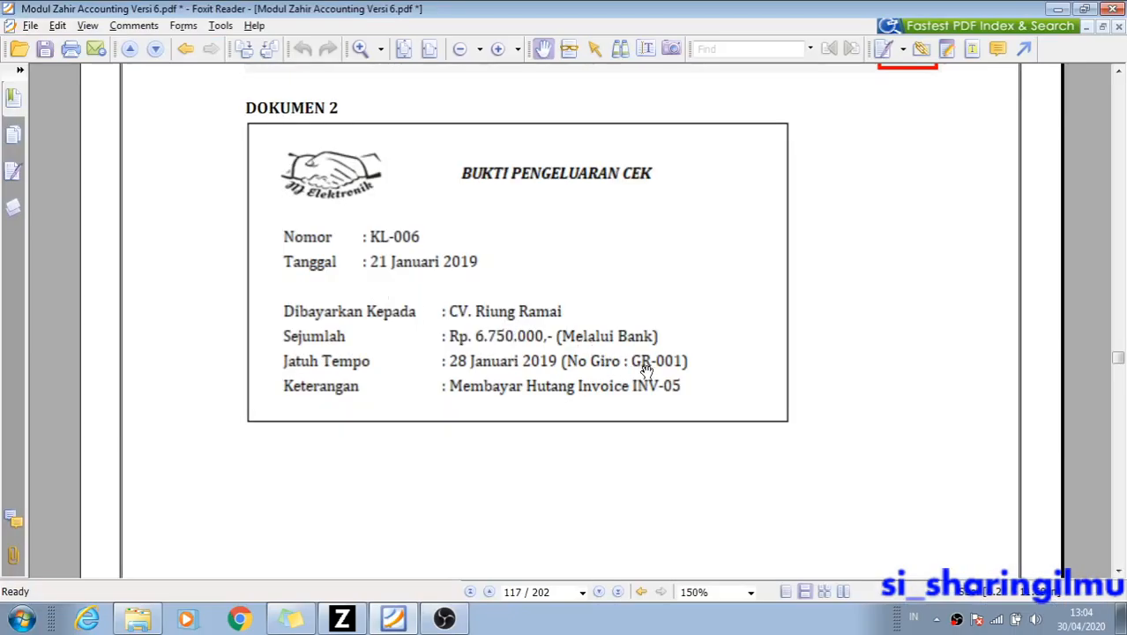
{"action": "key", "text": "alt+Tab"}
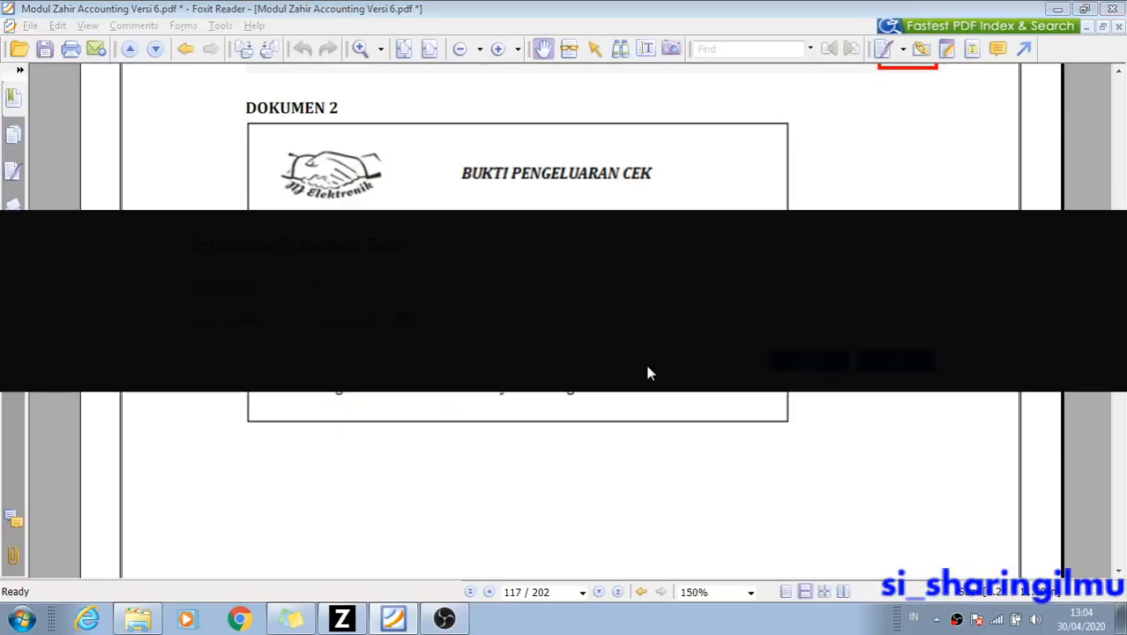
{"action": "type", "text": "GR-001"}
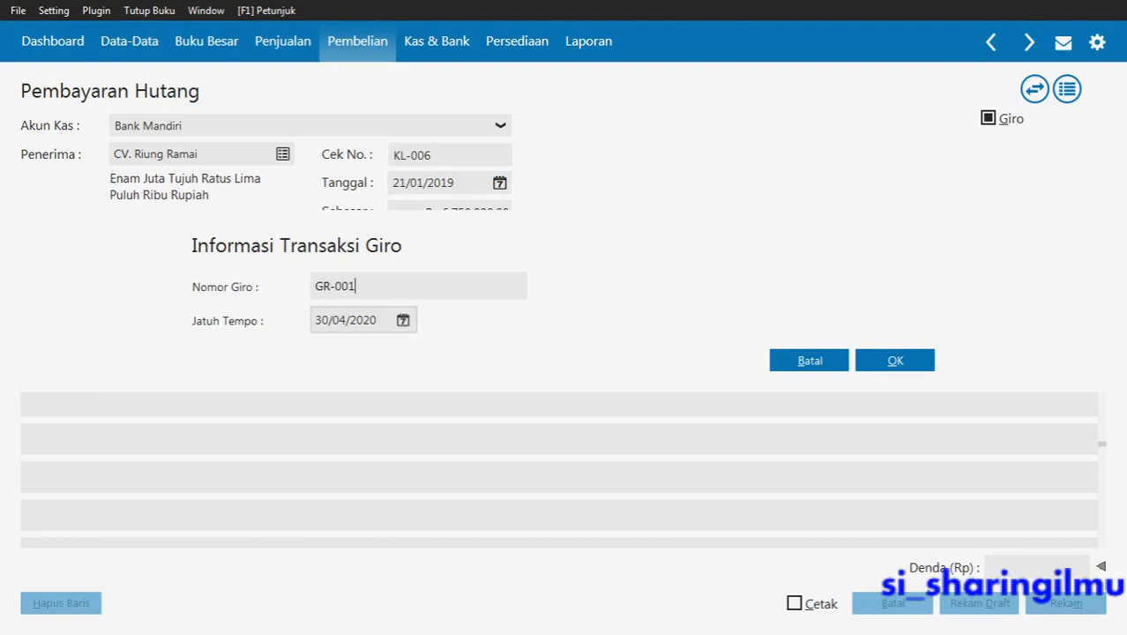
Set the giro's due date to 28/01/2019 as stated in DOKUMEN 2, and review both giro fields
{"action": "key", "text": "alt+Tab"}
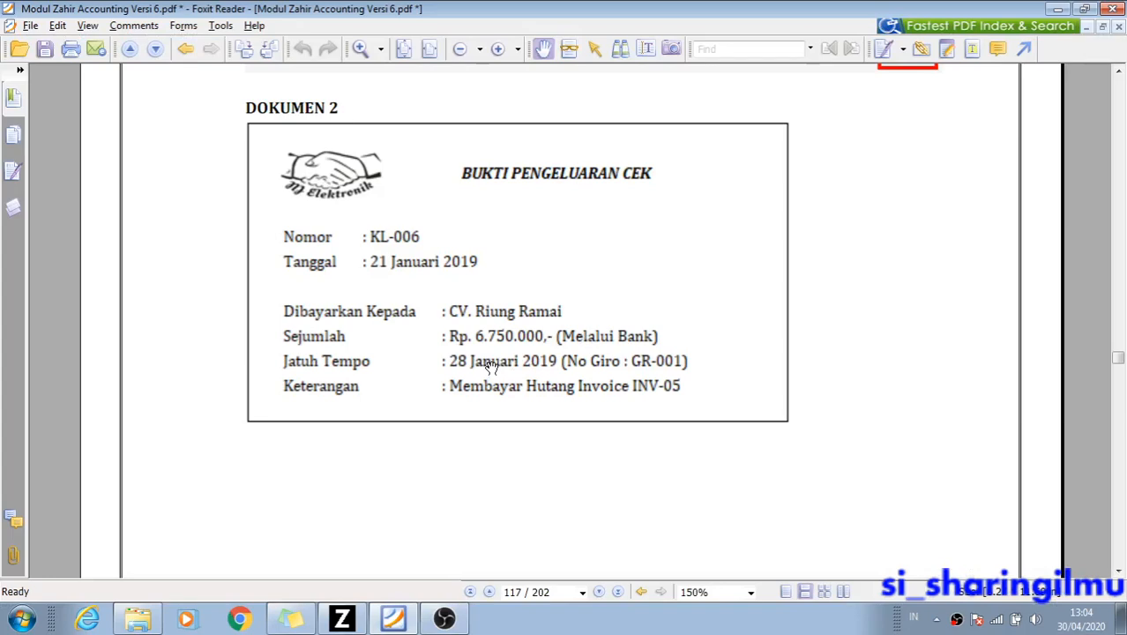
{"action": "key", "text": "alt+Tab"}
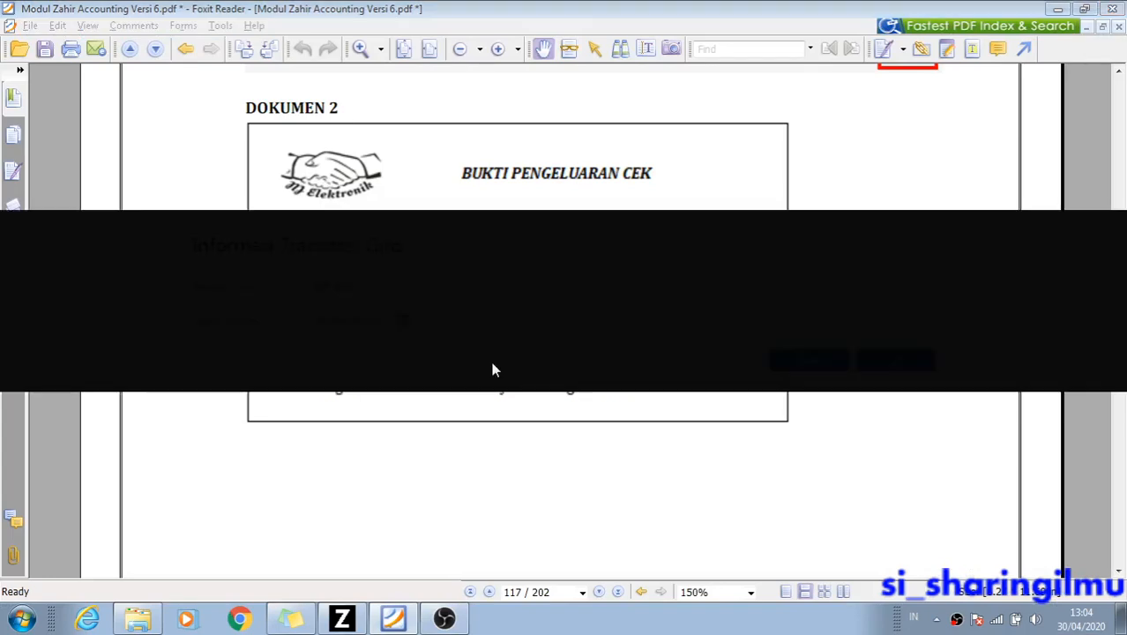
{"action": "left_click", "coordinate": [325, 320]}
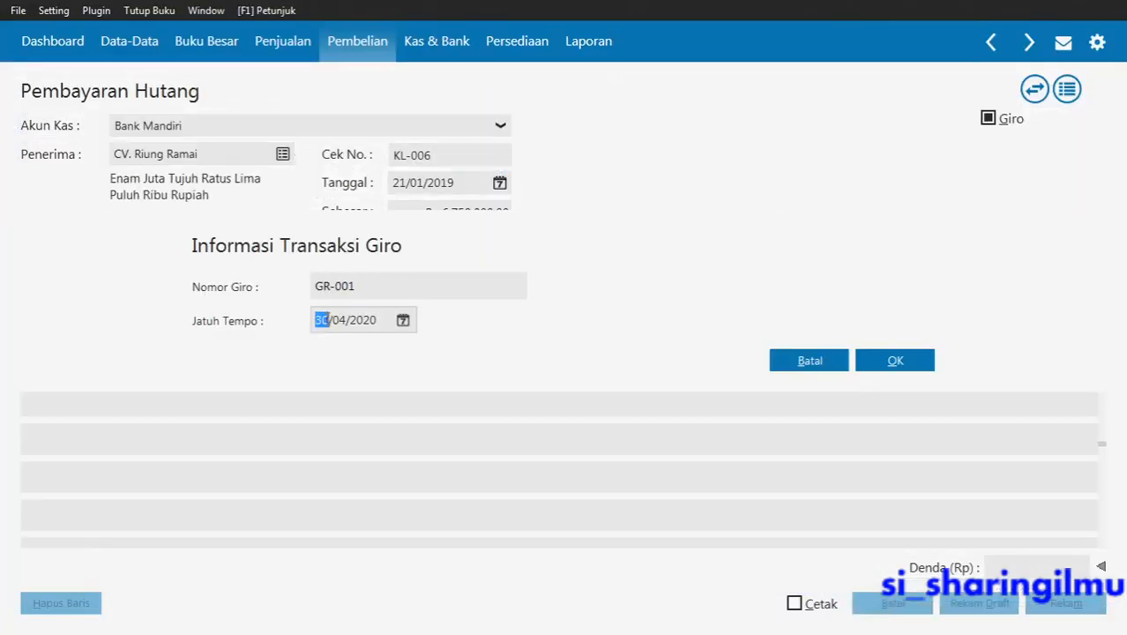
{"action": "type", "text": "28/01/2019"}
{"action": "left_click", "coordinate": [415, 285]}
{"action": "left_click", "coordinate": [414, 289]}
{"action": "left_click", "coordinate": [379, 313]}
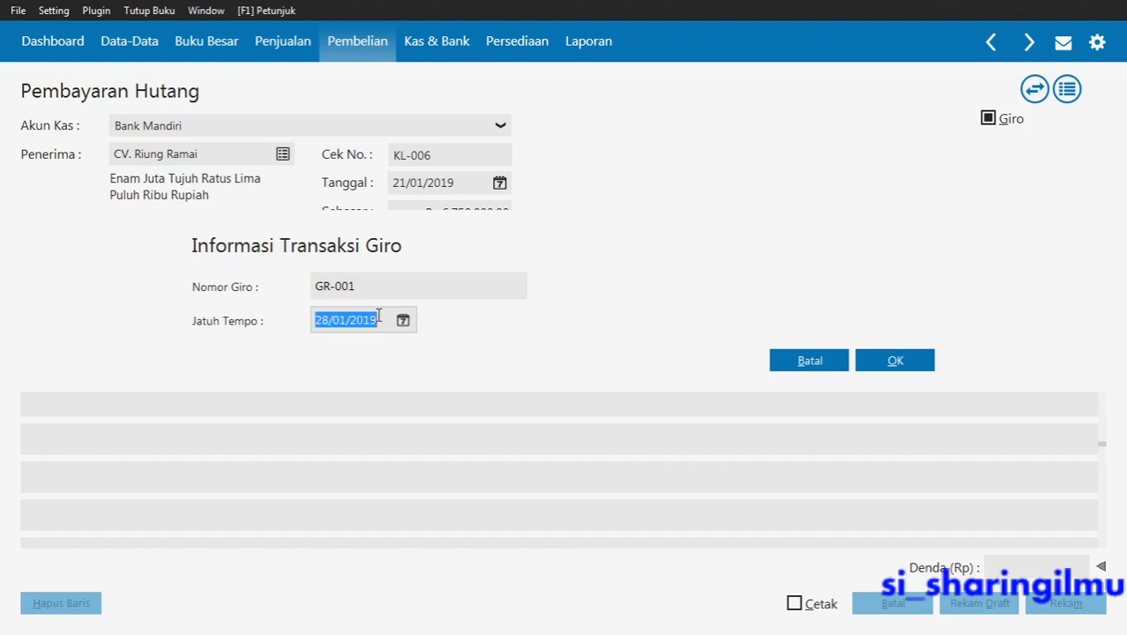
{"action": "left_click", "coordinate": [379, 317]}
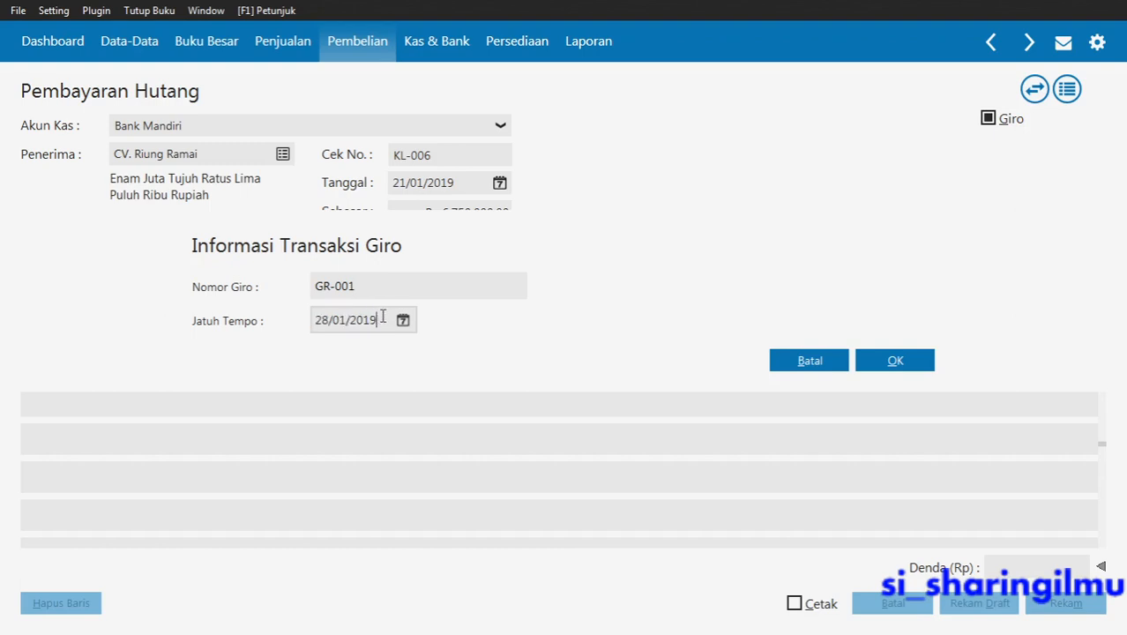
{"action": "left_click", "coordinate": [398, 286]}
Confirm the giro information and decline changing the transaction date to match the giro's due date
{"action": "left_click", "coordinate": [887, 368]}
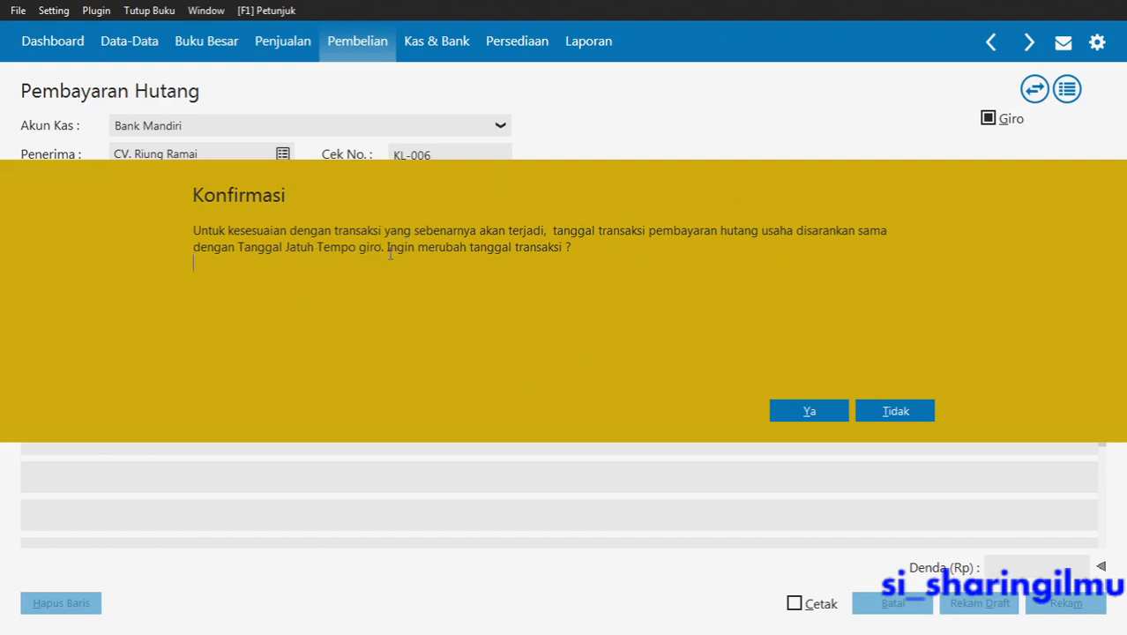
{"action": "left_click", "coordinate": [423, 264]}
{"action": "left_click", "coordinate": [895, 411]}
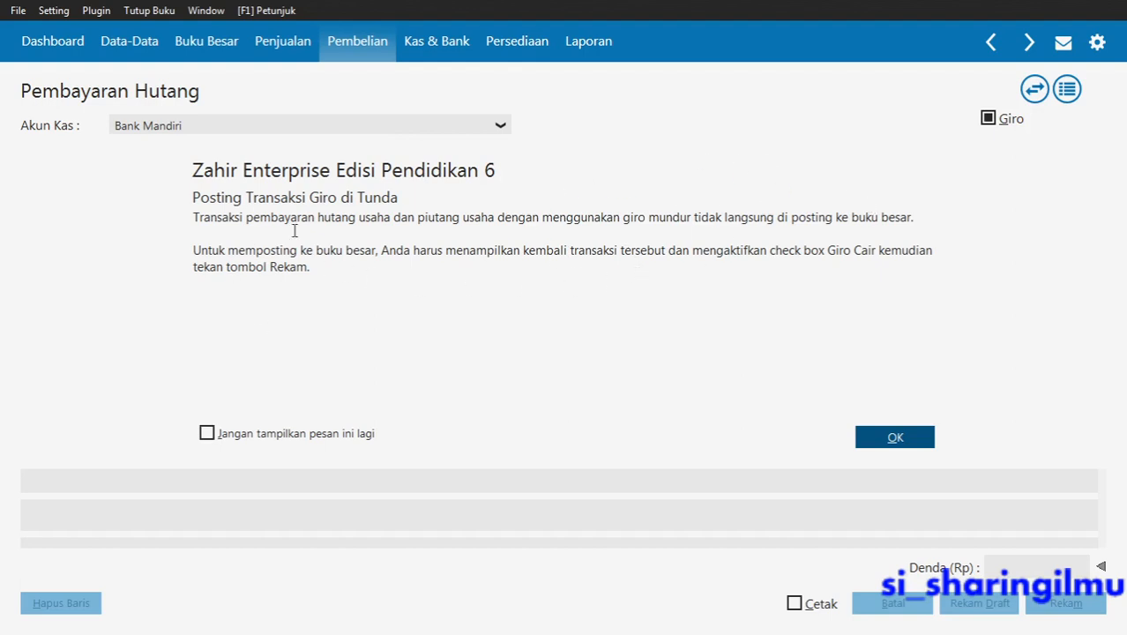
Read the notice on postponed giro posting and acknowledge it to finish recording the KL-006 payment
{"action": "left_click_drag", "start_coordinate": [389, 250], "coordinate": [561, 249]}
{"action": "left_click", "coordinate": [628, 262]}
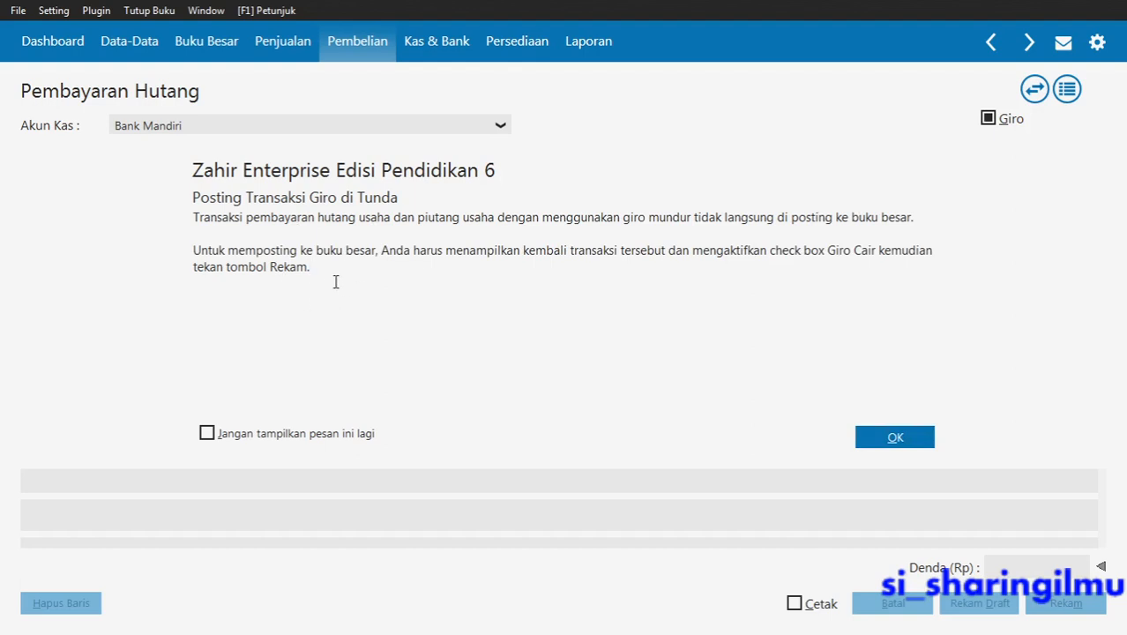
{"action": "left_click_drag", "start_coordinate": [318, 280], "coordinate": [187, 250]}
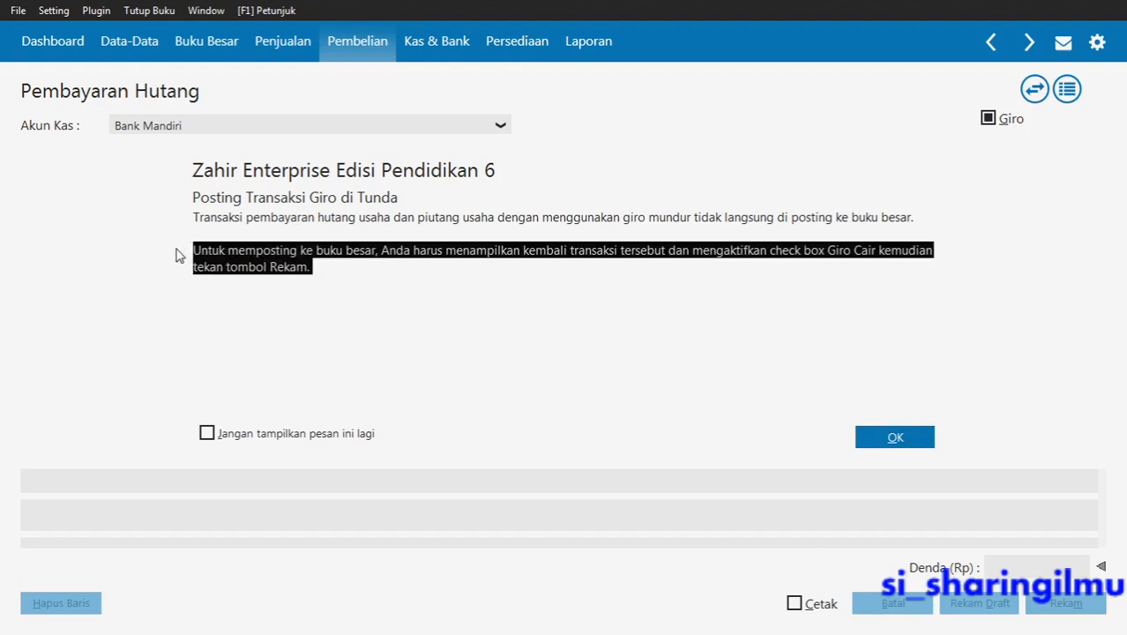
{"action": "left_click", "coordinate": [333, 268]}
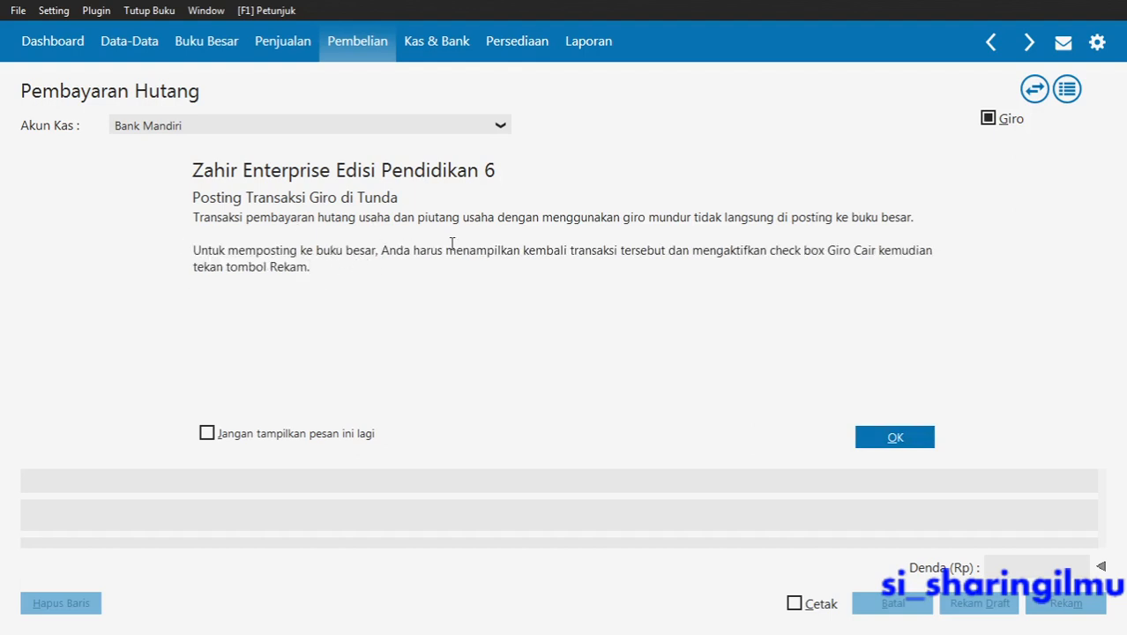
{"action": "left_click", "coordinate": [898, 440]}
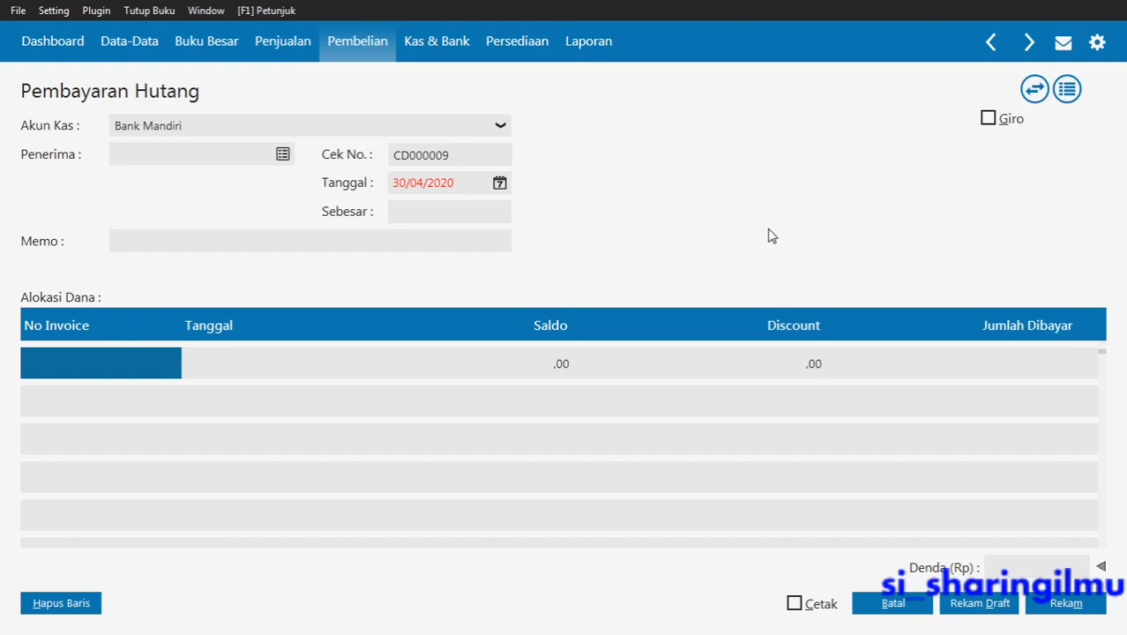
Switch to the PDF module in Foxit Reader and read the KL-007 giro disbursement details in DOKUMEN 3
{"action": "key", "text": "alt+Tab"}
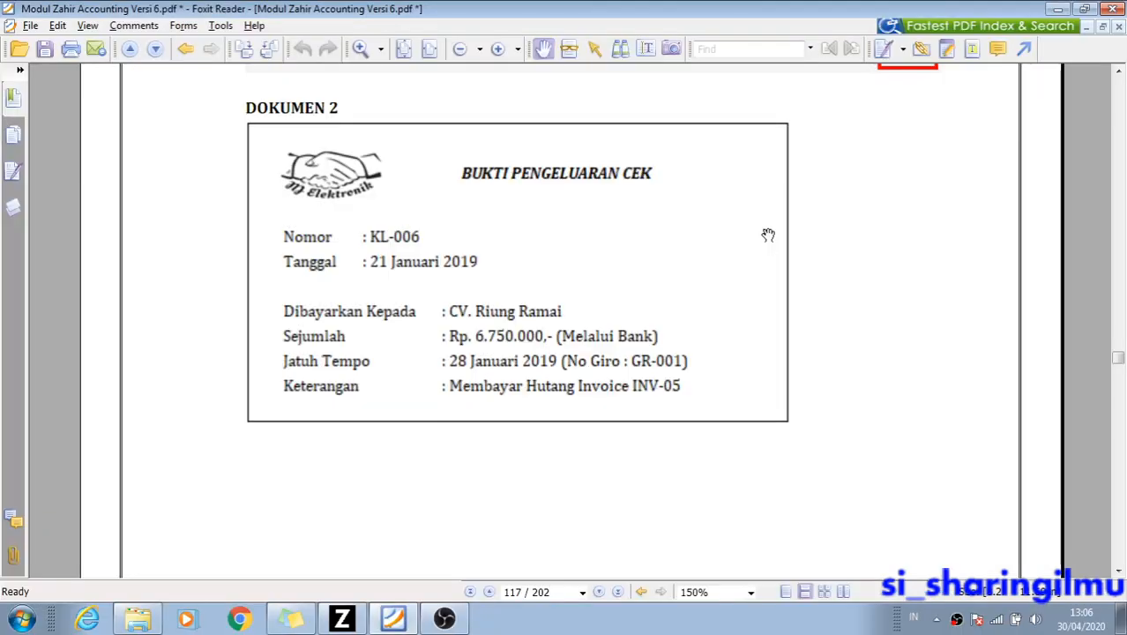
{"action": "scroll", "coordinate": [763, 231], "scroll_direction": "down", "scroll_amount": 10}
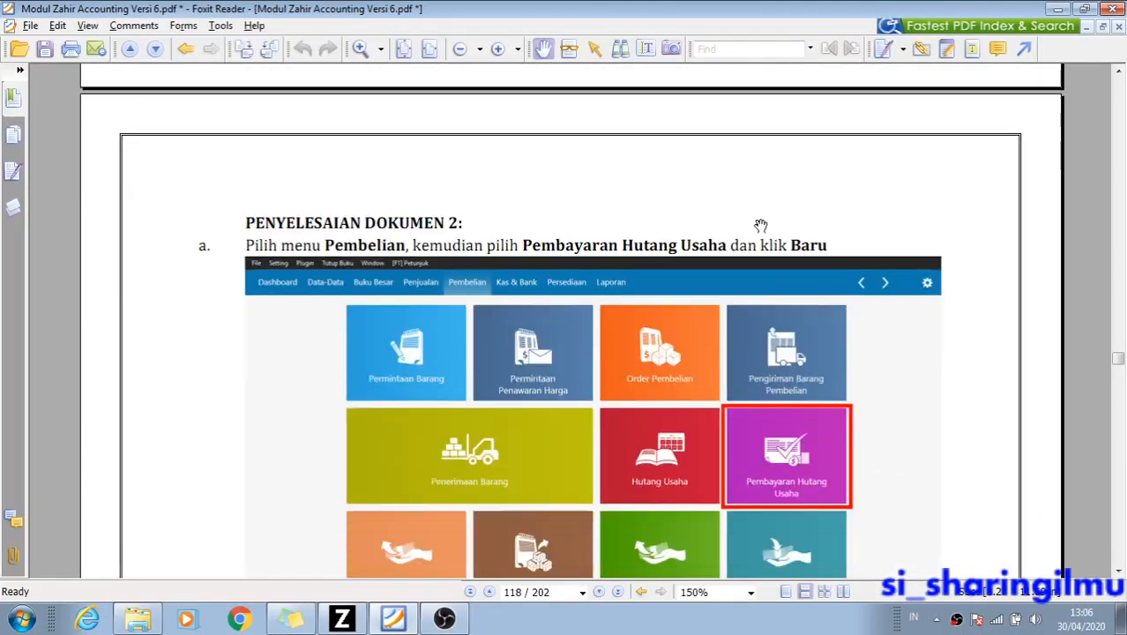
{"action": "scroll", "coordinate": [760, 226], "scroll_direction": "down", "scroll_amount": 20}
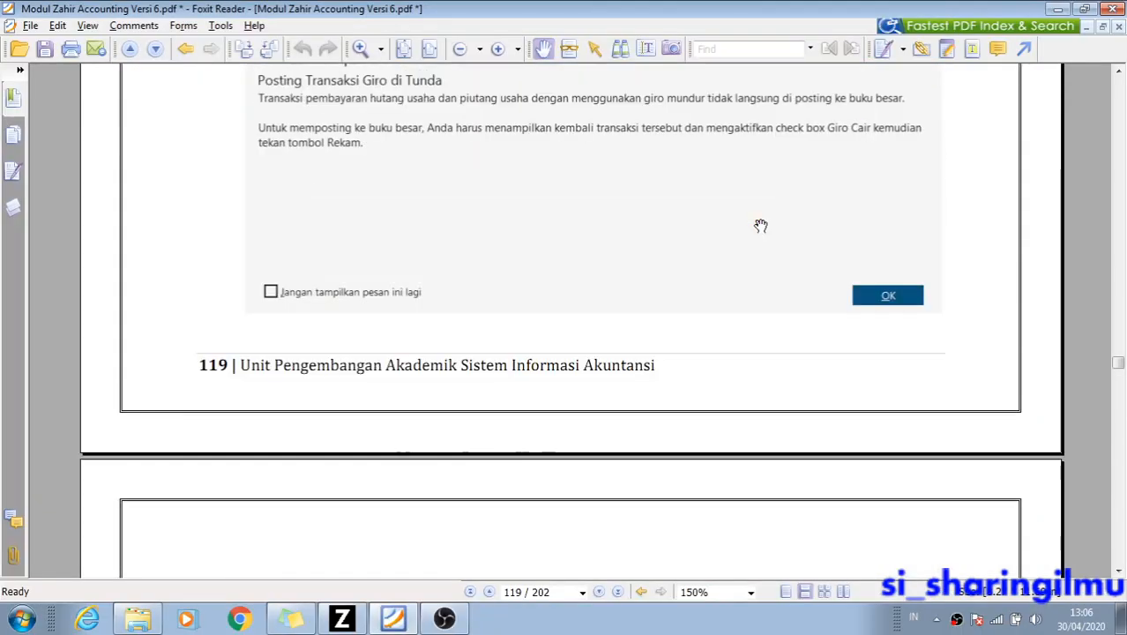
{"action": "scroll", "coordinate": [760, 226], "scroll_direction": "down", "scroll_amount": 5}
{"action": "scroll", "coordinate": [760, 227], "scroll_direction": "up", "scroll_amount": 6}
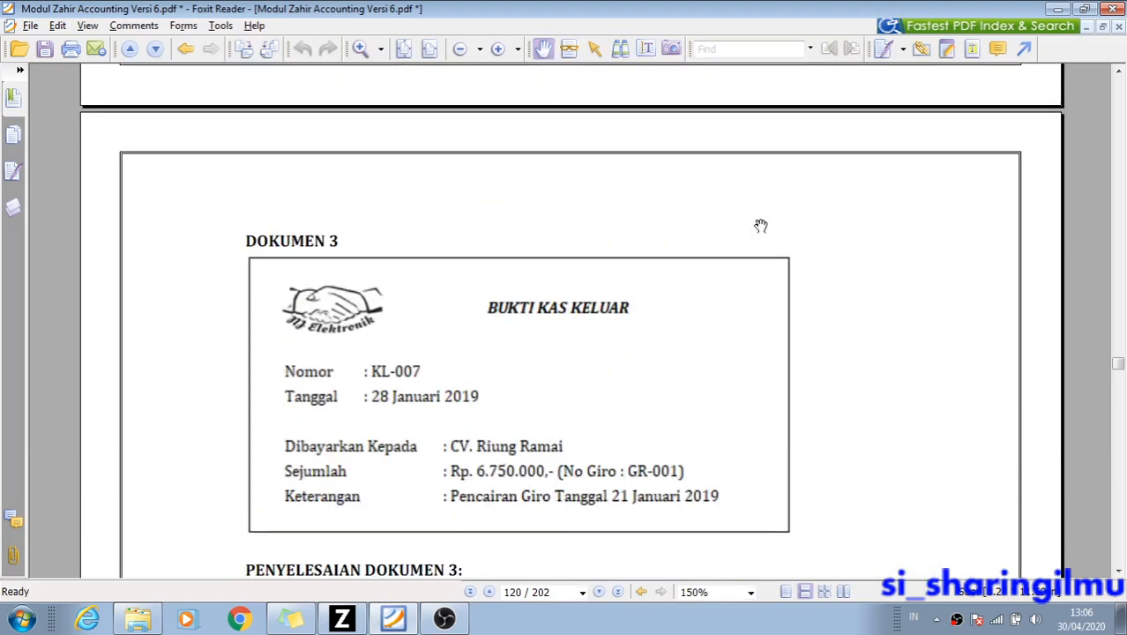
{"action": "left_click_drag", "start_coordinate": [688, 331], "coordinate": [675, 303]}
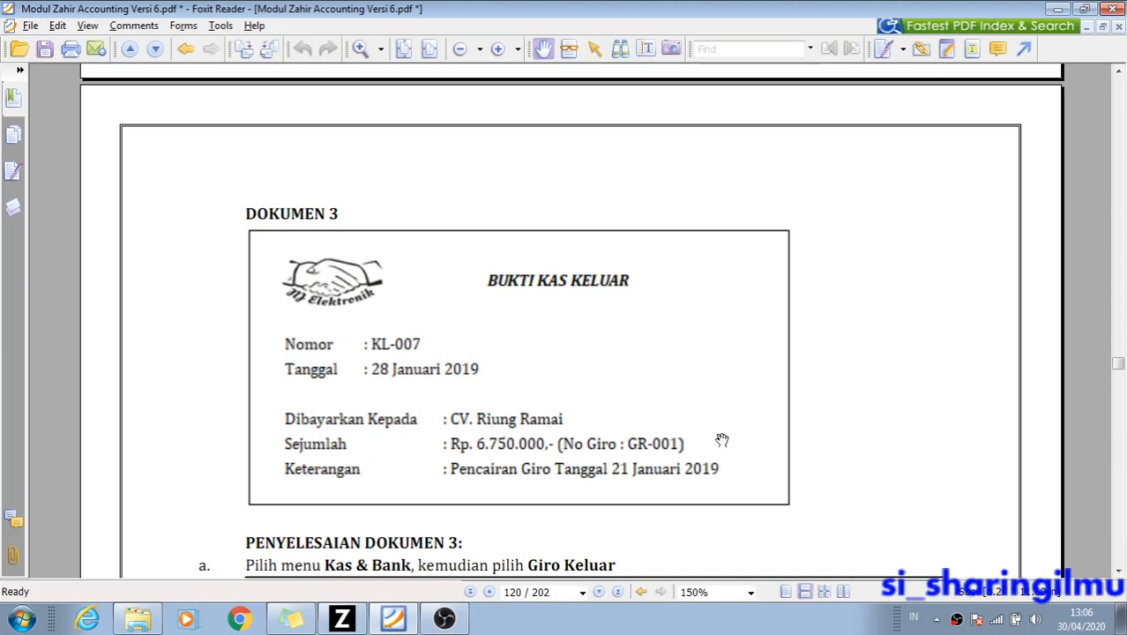
{"action": "scroll", "coordinate": [514, 457], "scroll_direction": "down", "scroll_amount": 1}
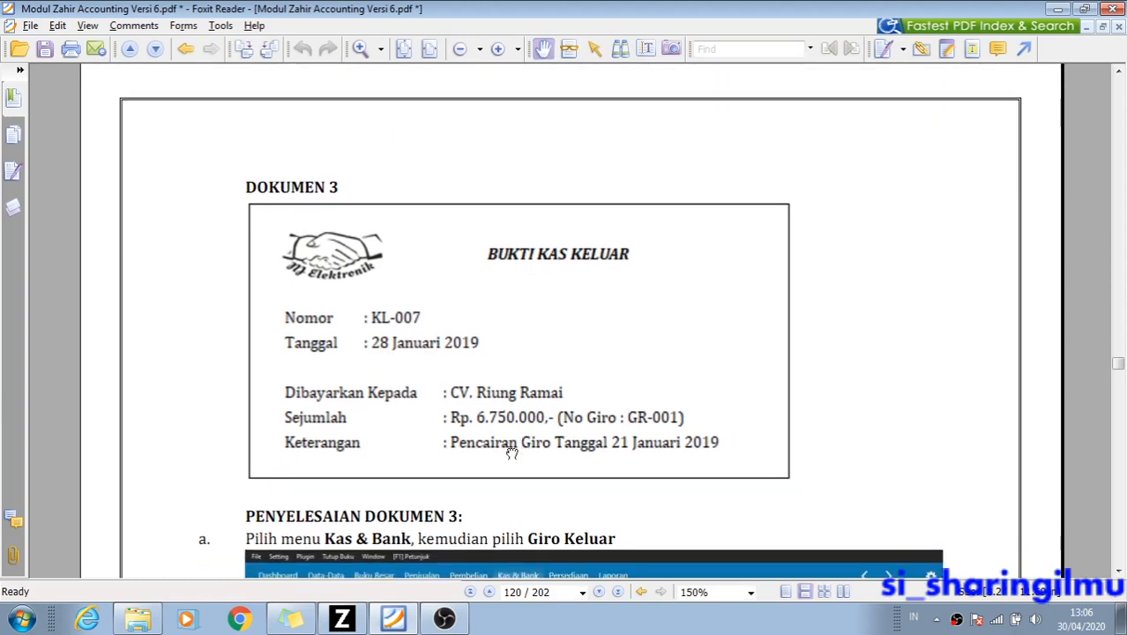
{"action": "left_click_drag", "start_coordinate": [511, 453], "coordinate": [511, 456]}
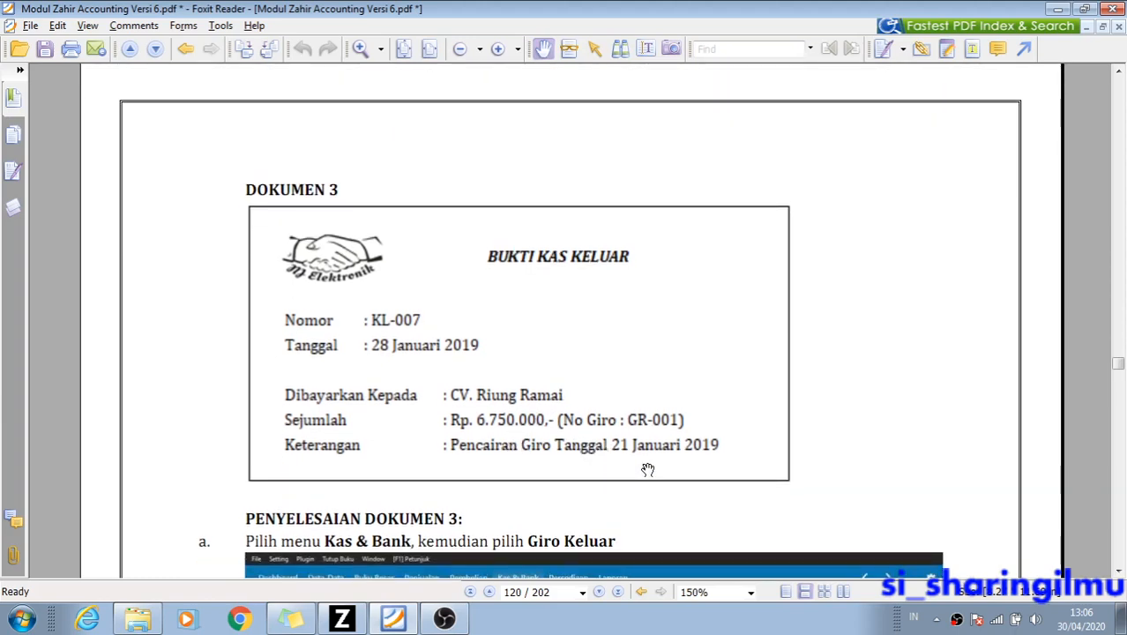
{"action": "left_click_drag", "start_coordinate": [647, 470], "coordinate": [645, 487]}
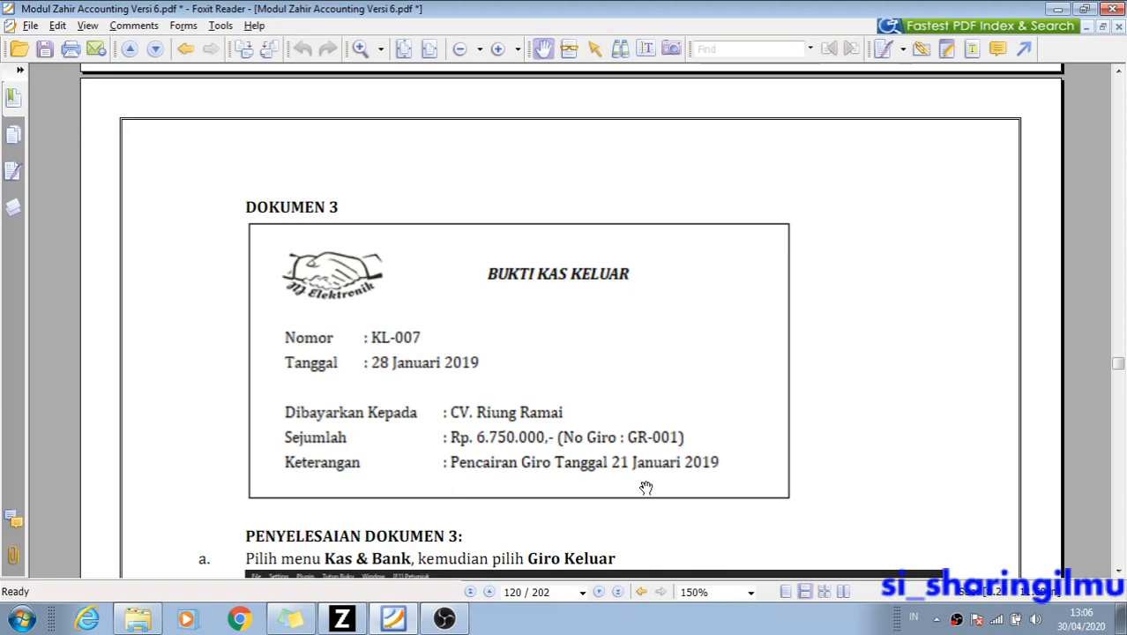
Return to Zahir, close the blank debt payment form and the payment list, and go to the Kas & Bank module
{"action": "key", "text": "alt+Tab"}
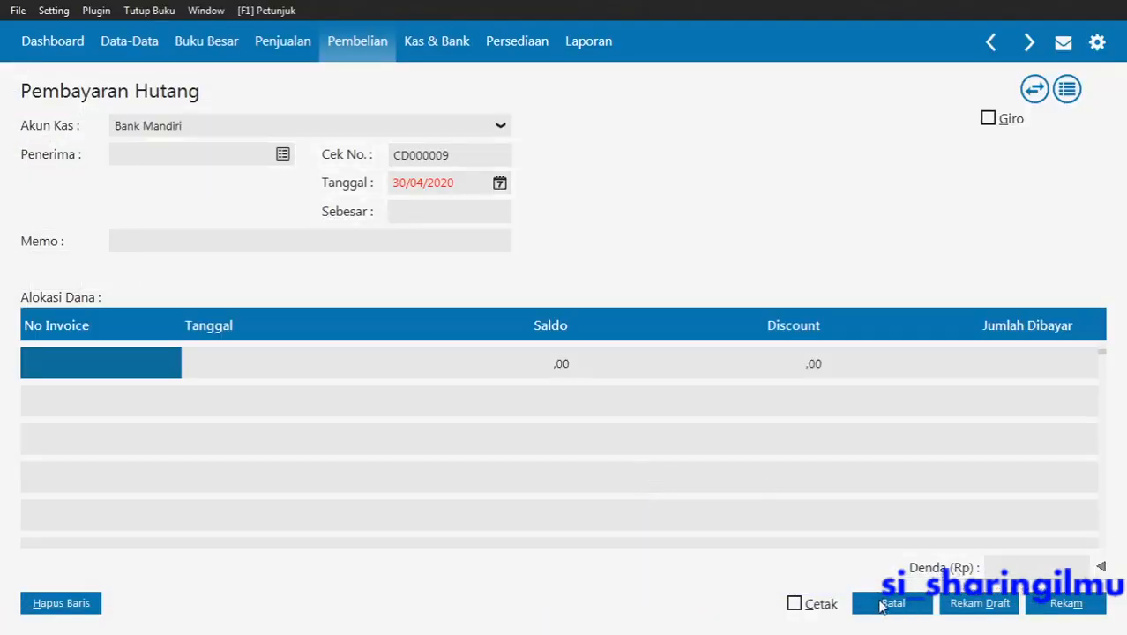
{"action": "left_click", "coordinate": [882, 605]}
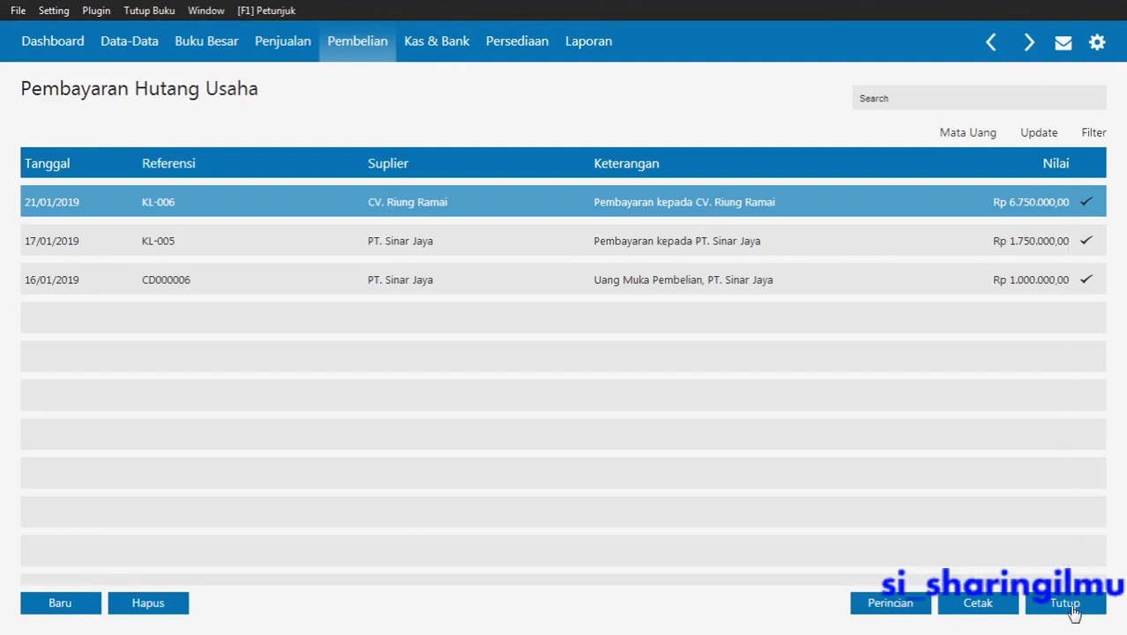
{"action": "left_click", "coordinate": [1066, 603]}
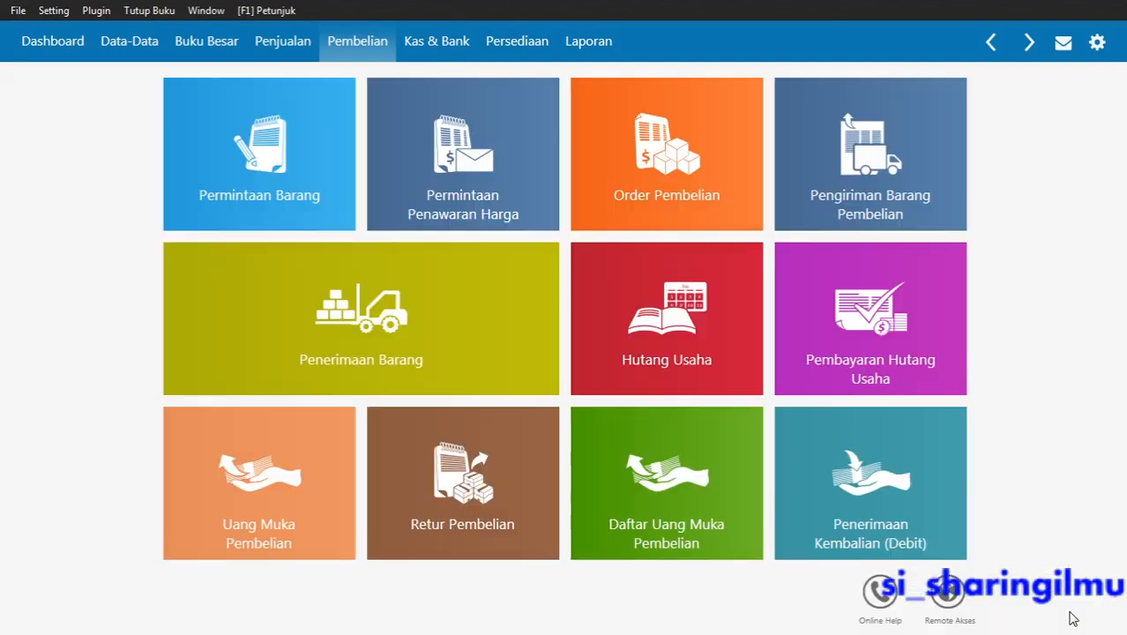
{"action": "left_click", "coordinate": [452, 60]}
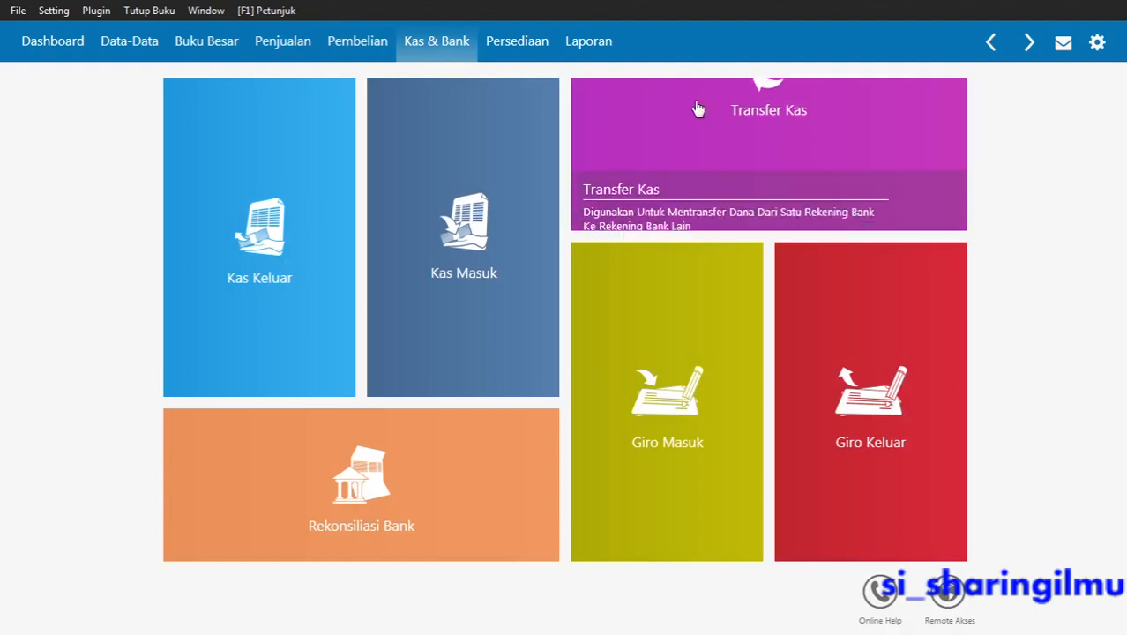
{"action": "left_click", "coordinate": [884, 341]}
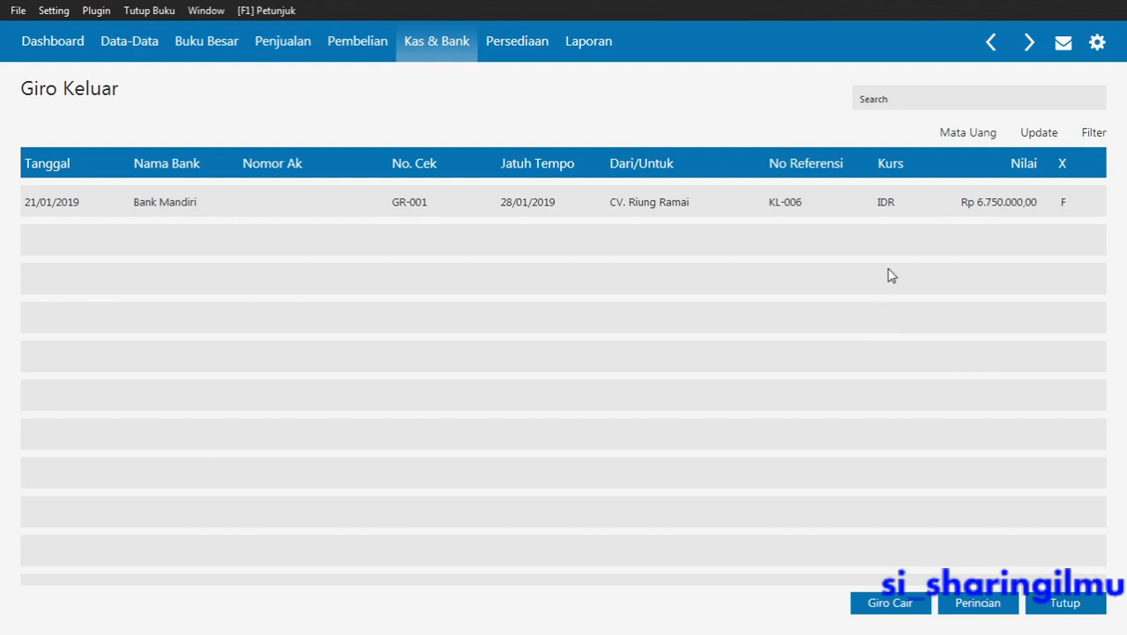
{"action": "left_click", "coordinate": [940, 202]}
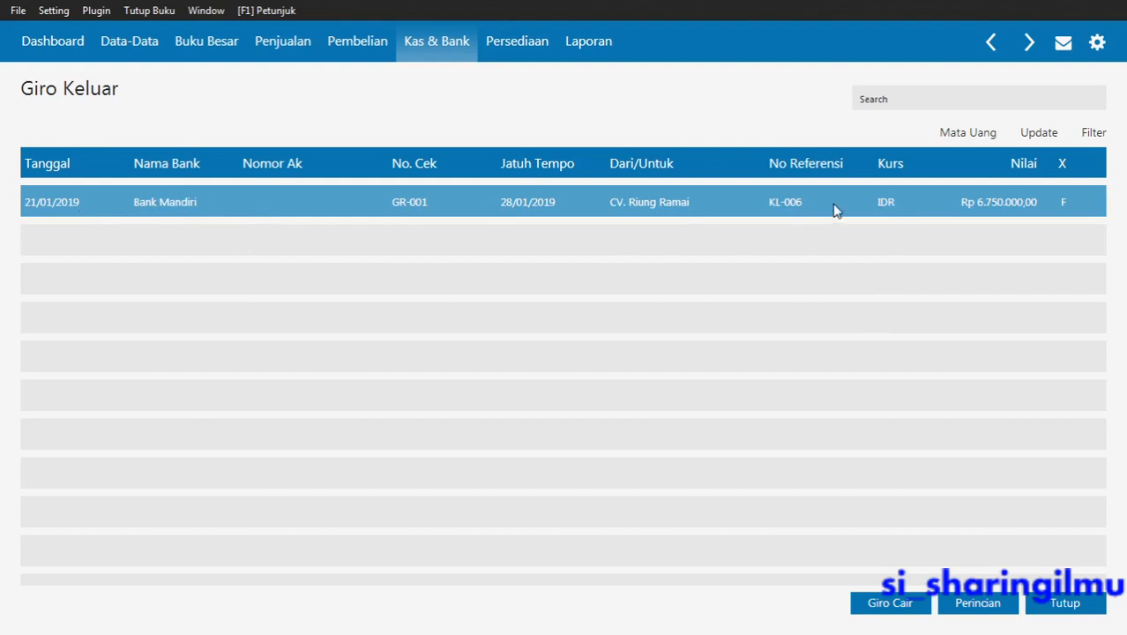
{"action": "left_click", "coordinate": [907, 612]}
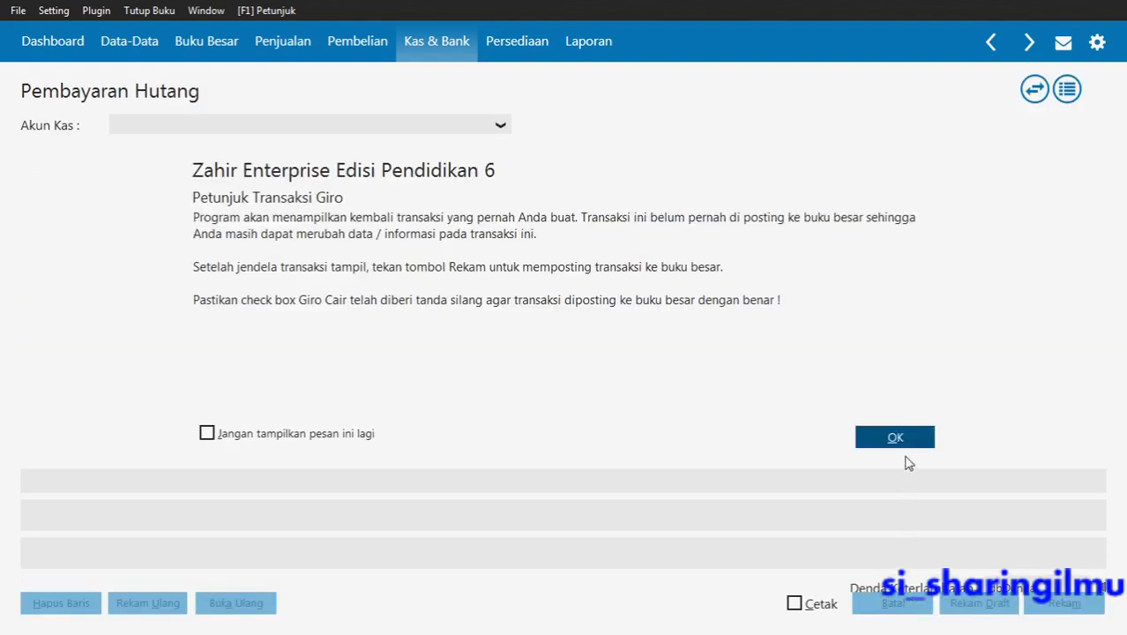
{"action": "left_click", "coordinate": [896, 439]}
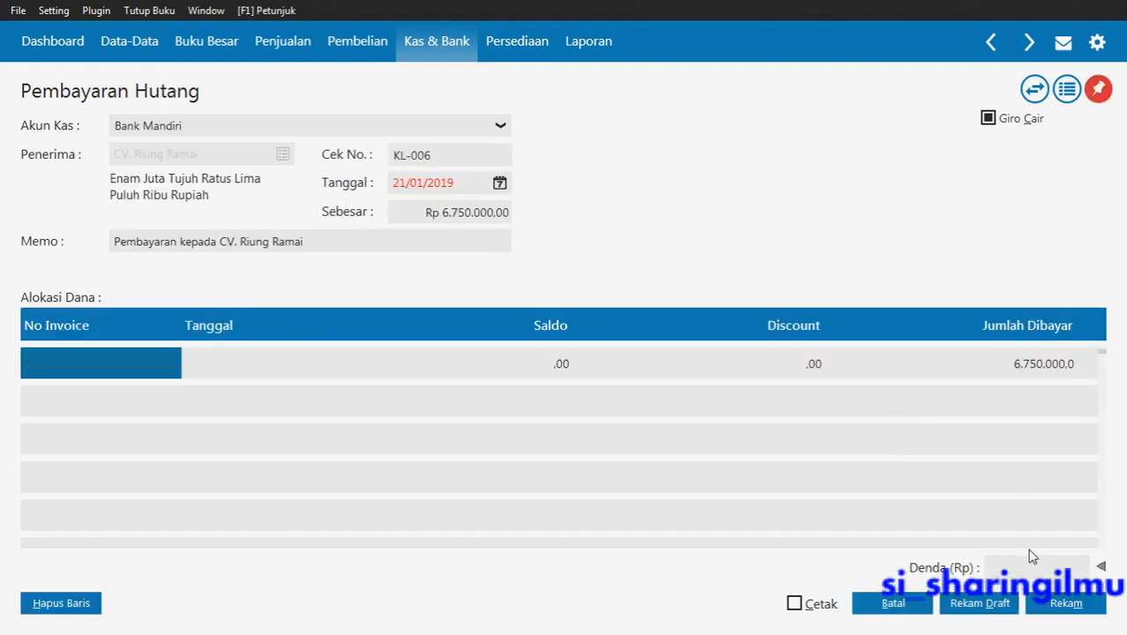
{"action": "left_click", "coordinate": [891, 604]}
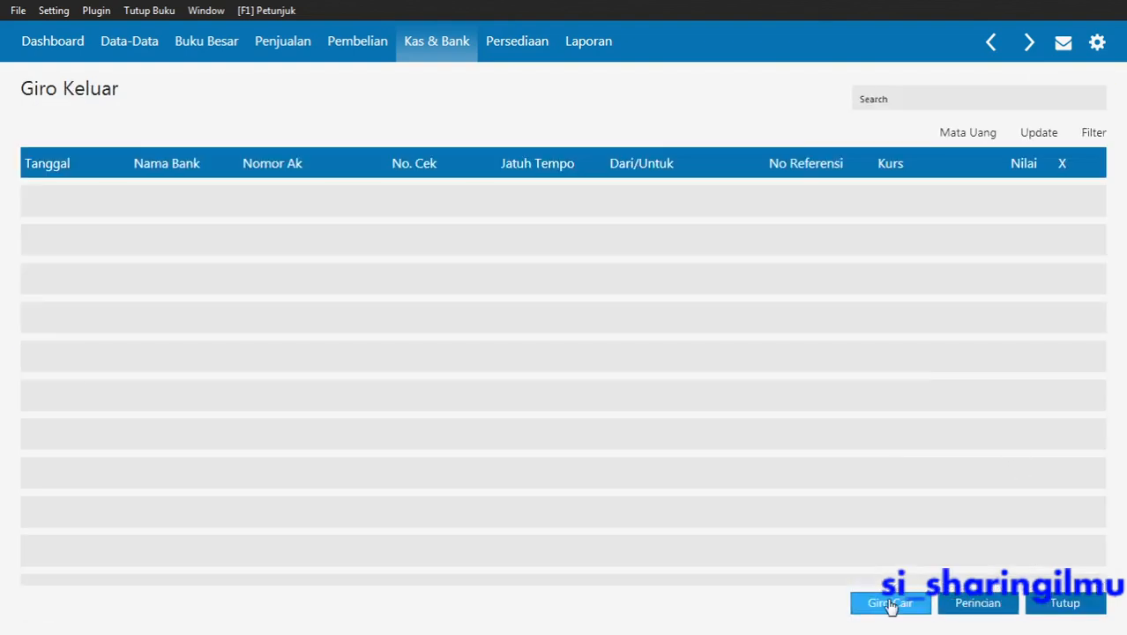
{"action": "left_click", "coordinate": [1074, 603]}
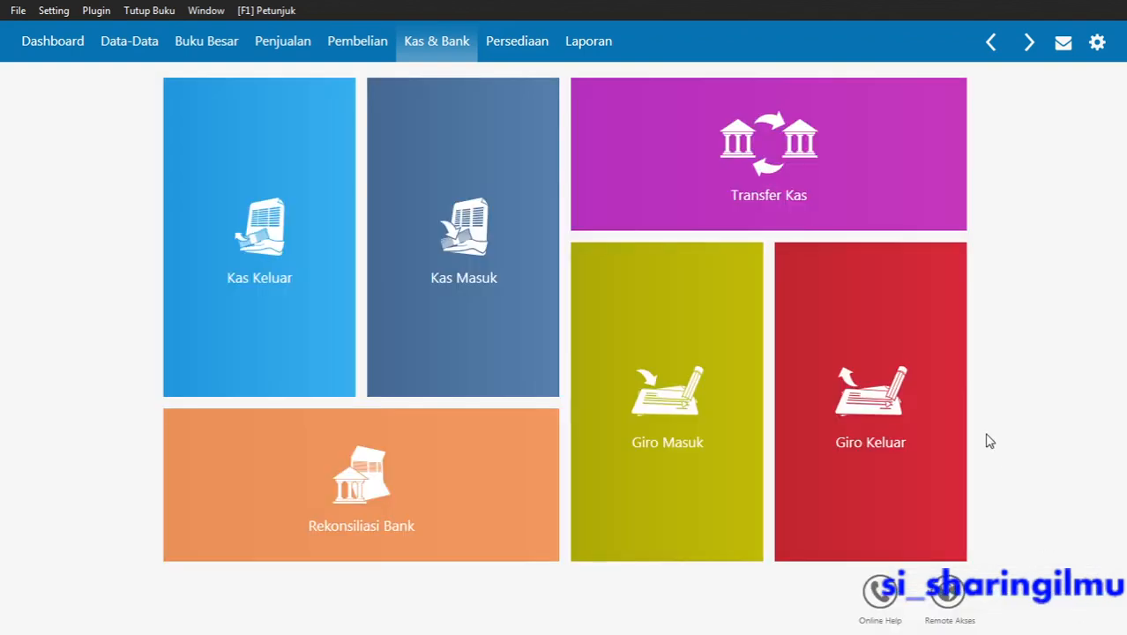
Recheck the KL-007 voucher in DOKUMEN 3 of the PDF module, and return to Zahir
{"action": "key", "text": "alt+Tab"}
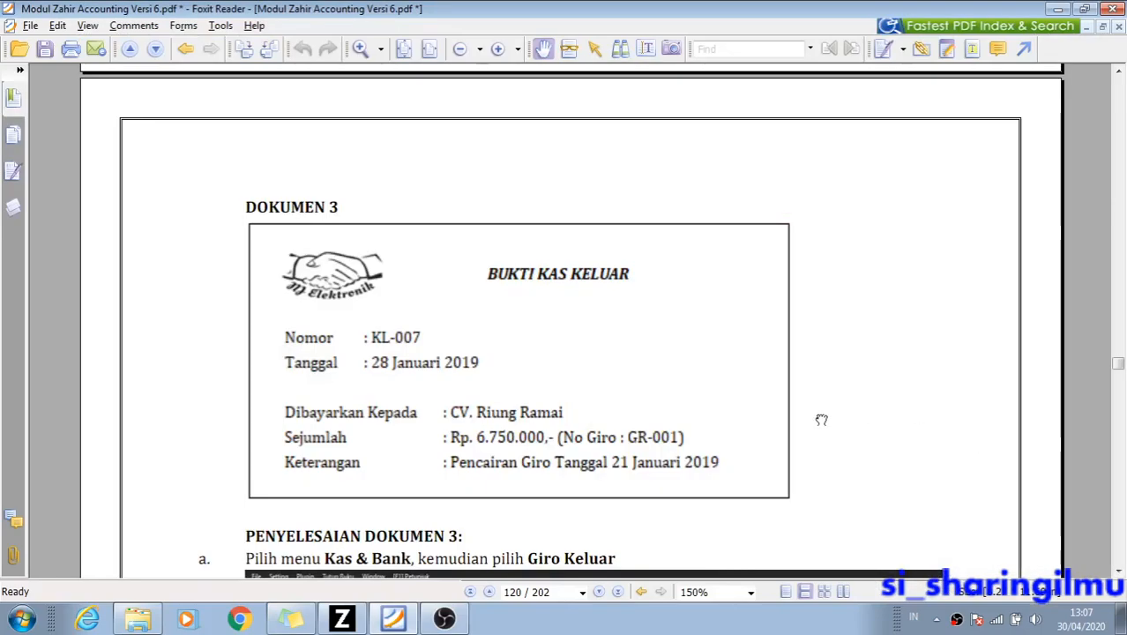
{"action": "left_click_drag", "start_coordinate": [821, 419], "coordinate": [816, 399]}
{"action": "scroll", "coordinate": [816, 398], "scroll_direction": "up", "scroll_amount": 1}
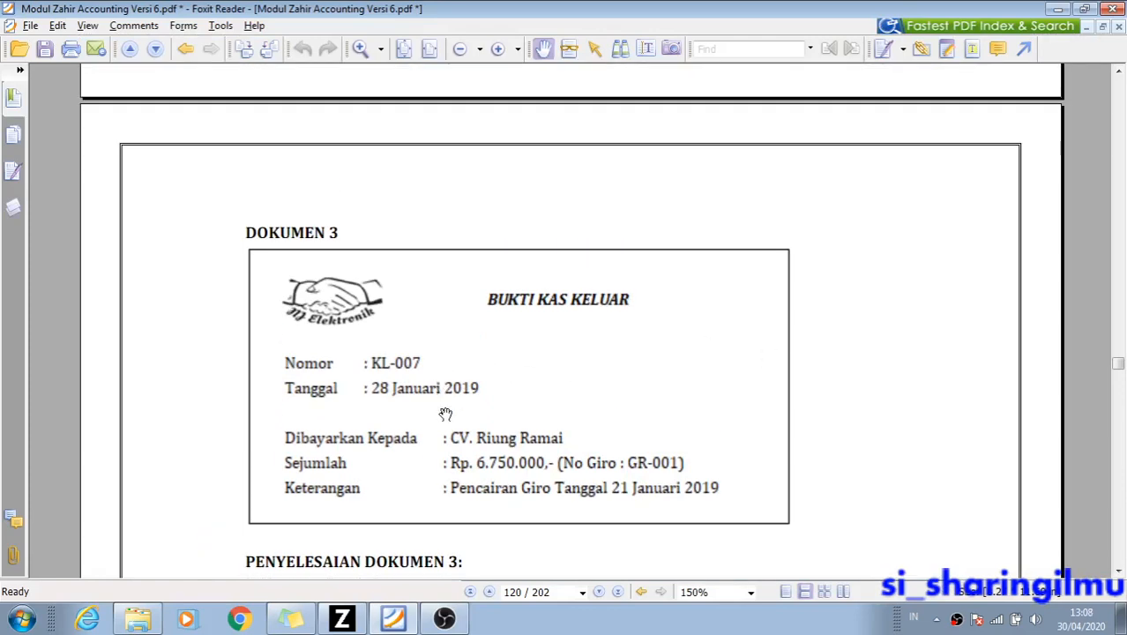
{"action": "left_click", "coordinate": [343, 619]}
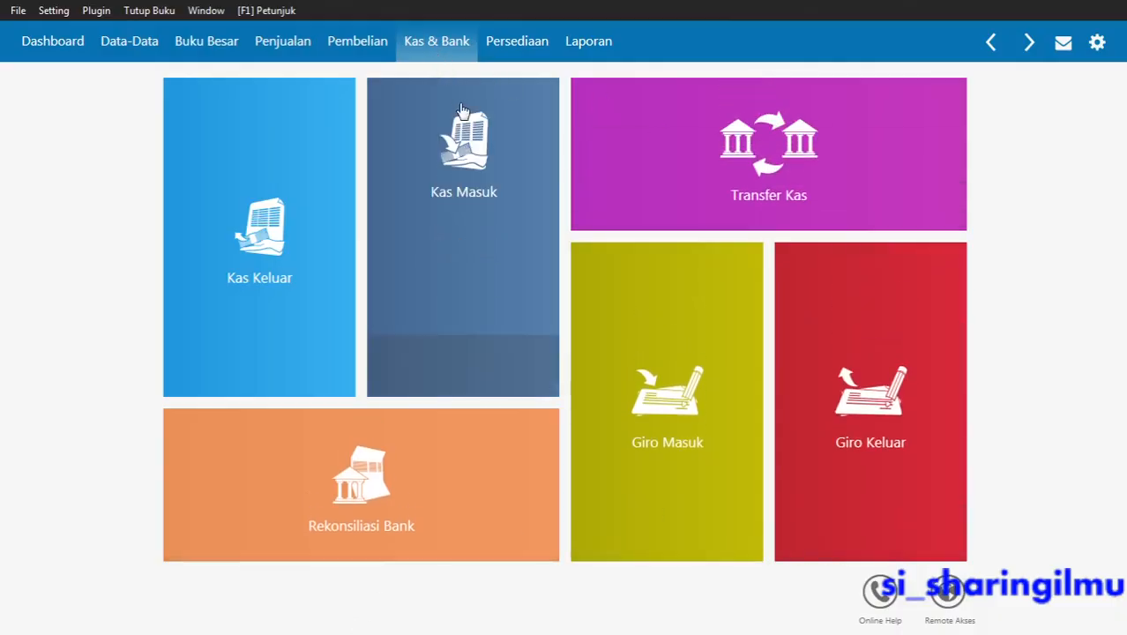
Start clearing outgoing giro GR-001 for CV. Riung Ramai with Giro Cair and acknowledge the giro transaction instructions
{"action": "left_click", "coordinate": [907, 372]}
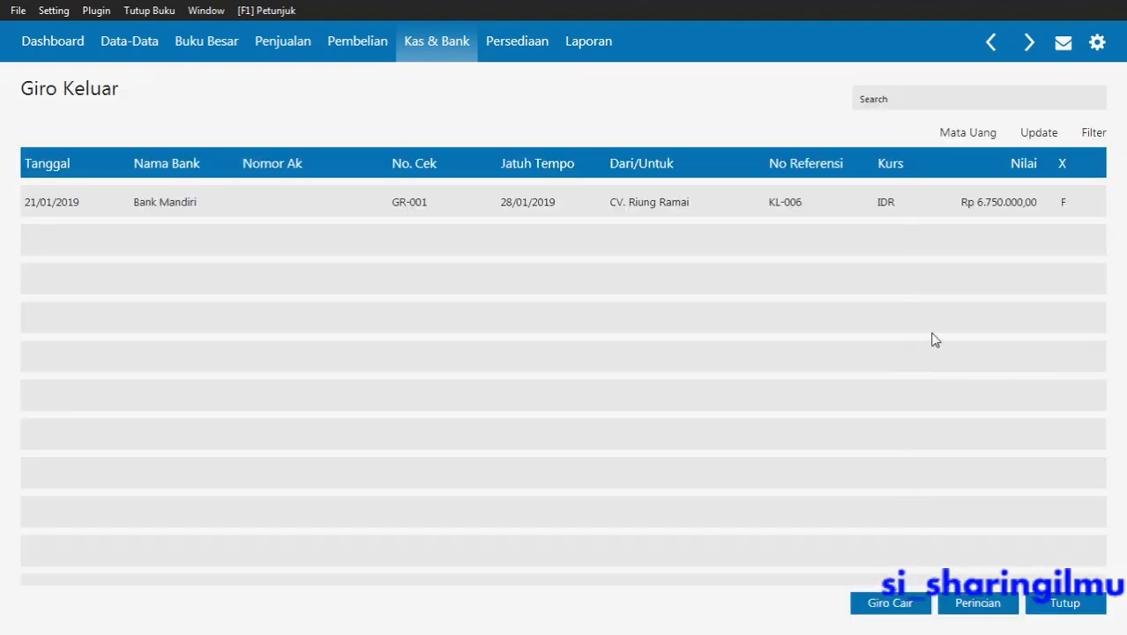
{"action": "left_click", "coordinate": [993, 212]}
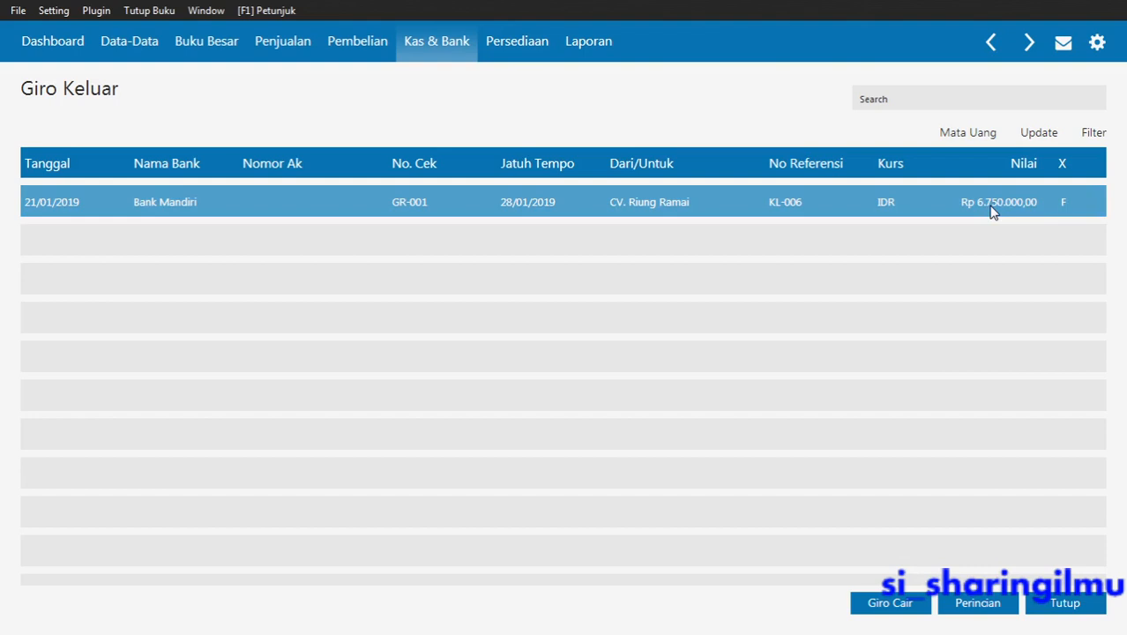
{"action": "left_click", "coordinate": [891, 603]}
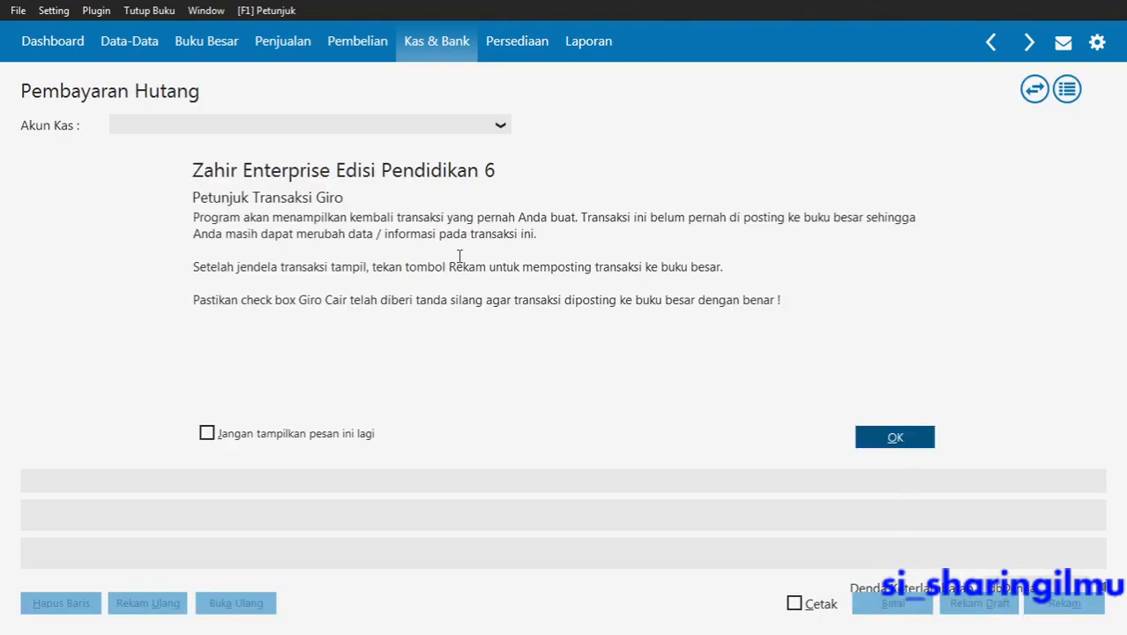
{"action": "left_click", "coordinate": [868, 441]}
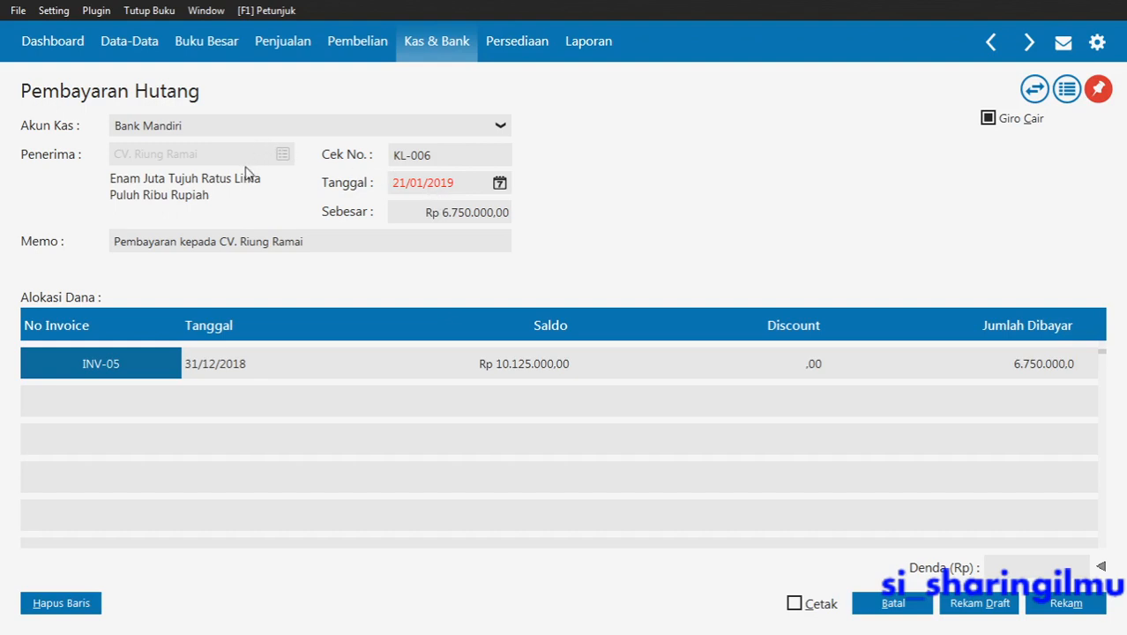
Look up the disbursement date in DOKUMEN 3 and set the giro payment's date to 28/01/2019
{"action": "key", "text": "alt+Tab"}
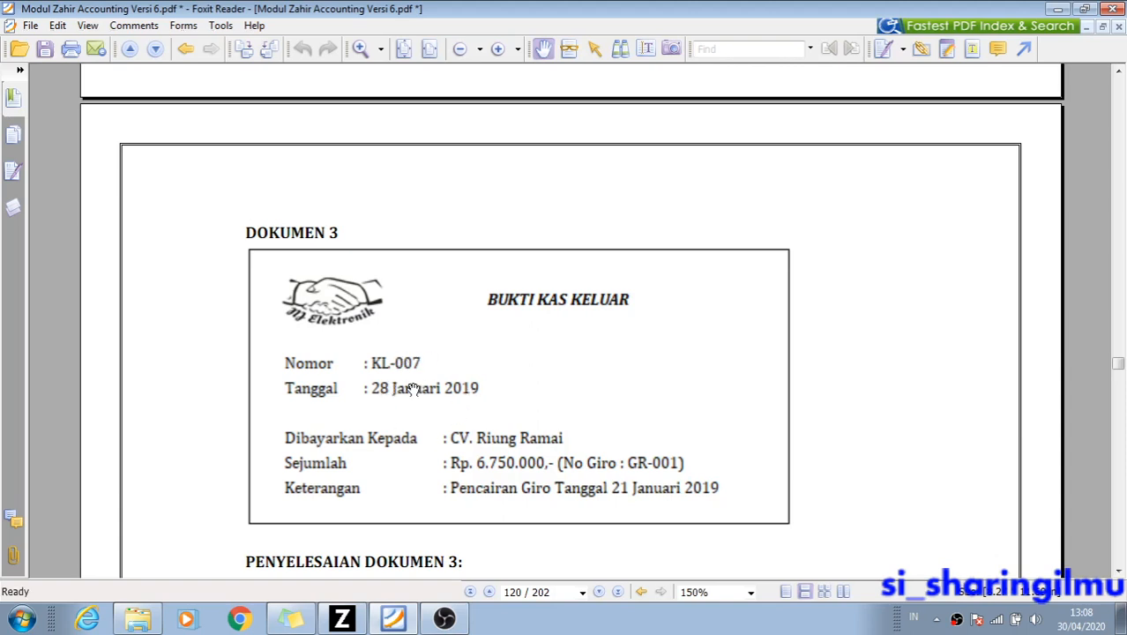
{"action": "key", "text": "alt+Tab"}
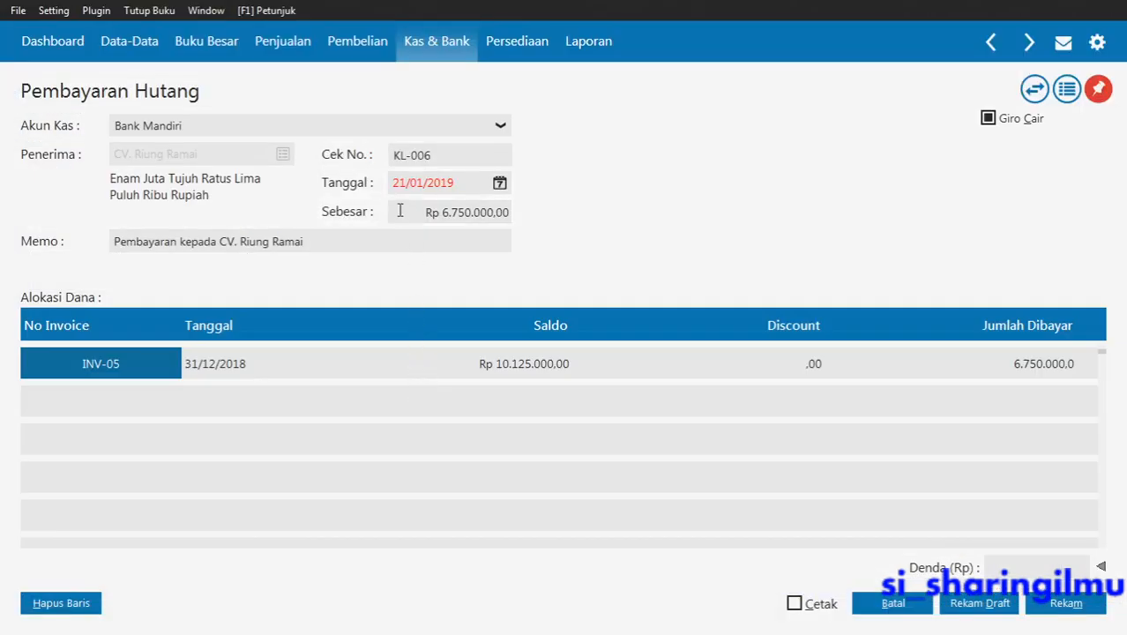
{"action": "left_click", "coordinate": [436, 182]}
{"action": "left_click", "coordinate": [407, 182]}
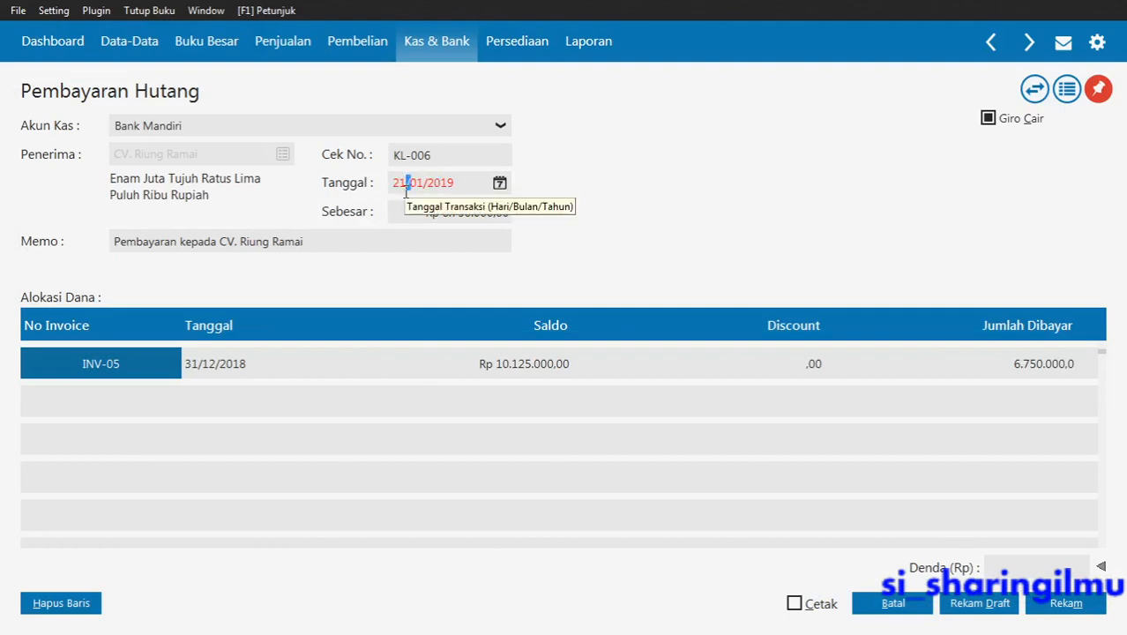
{"action": "key", "text": "BackSpace"}
{"action": "type", "text": "8"}
{"action": "key", "text": "Tab"}
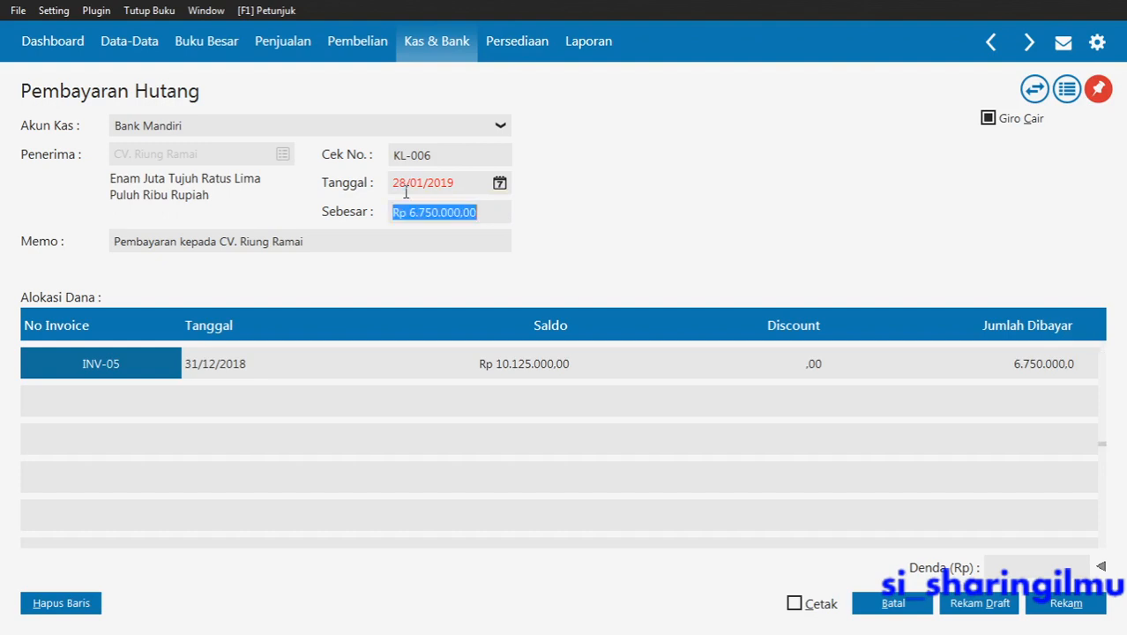
{"action": "key", "text": "Tab"}
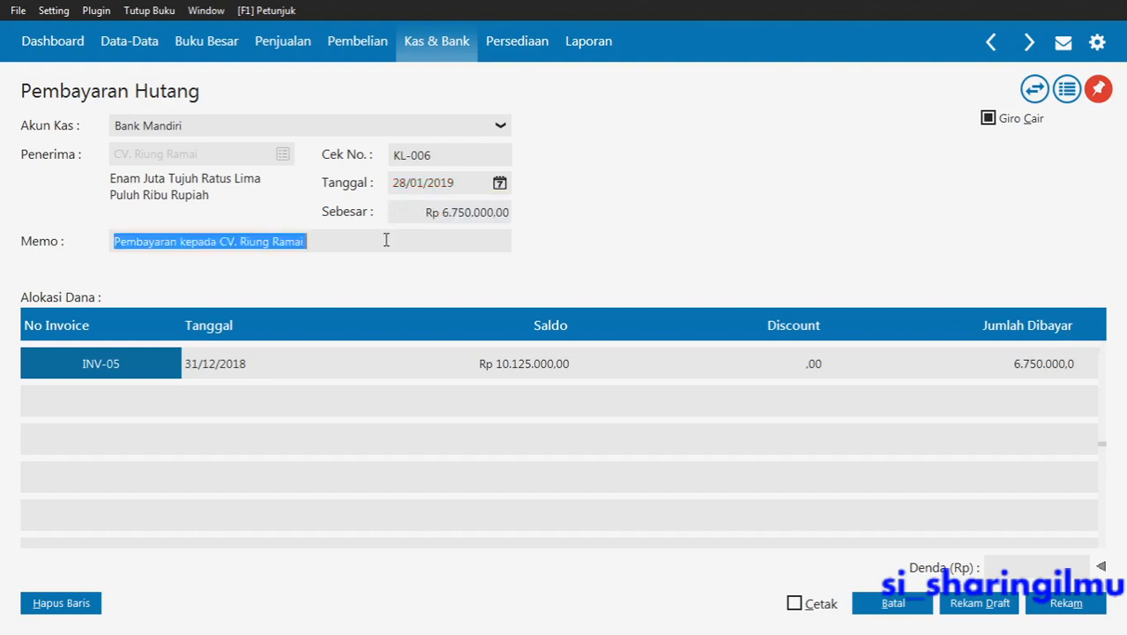
Check the voucher details in DOKUMEN 3 and set the giro payment's check number to KL-007
{"action": "key", "text": "alt+Tab"}
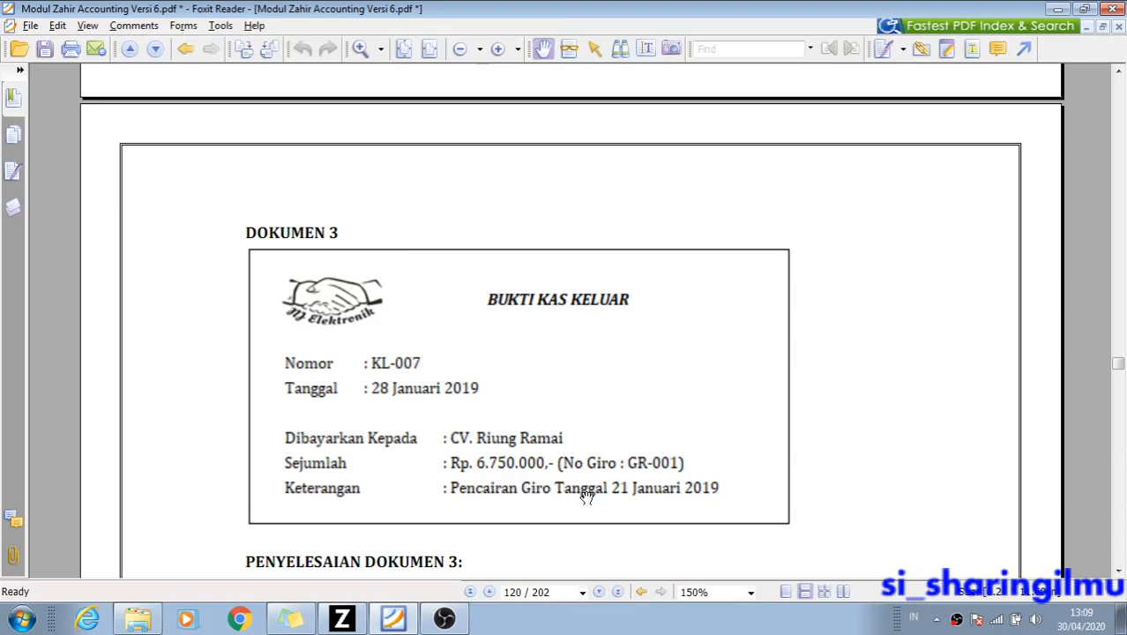
{"action": "scroll", "coordinate": [608, 501], "scroll_direction": "down", "scroll_amount": 1}
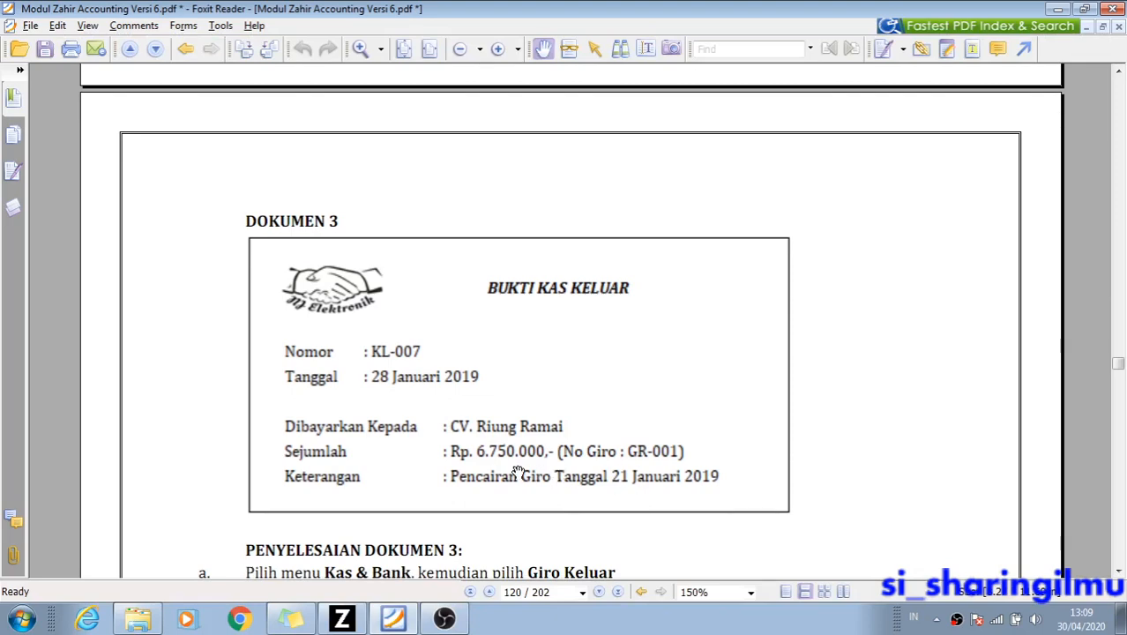
{"action": "key", "text": "alt+Tab"}
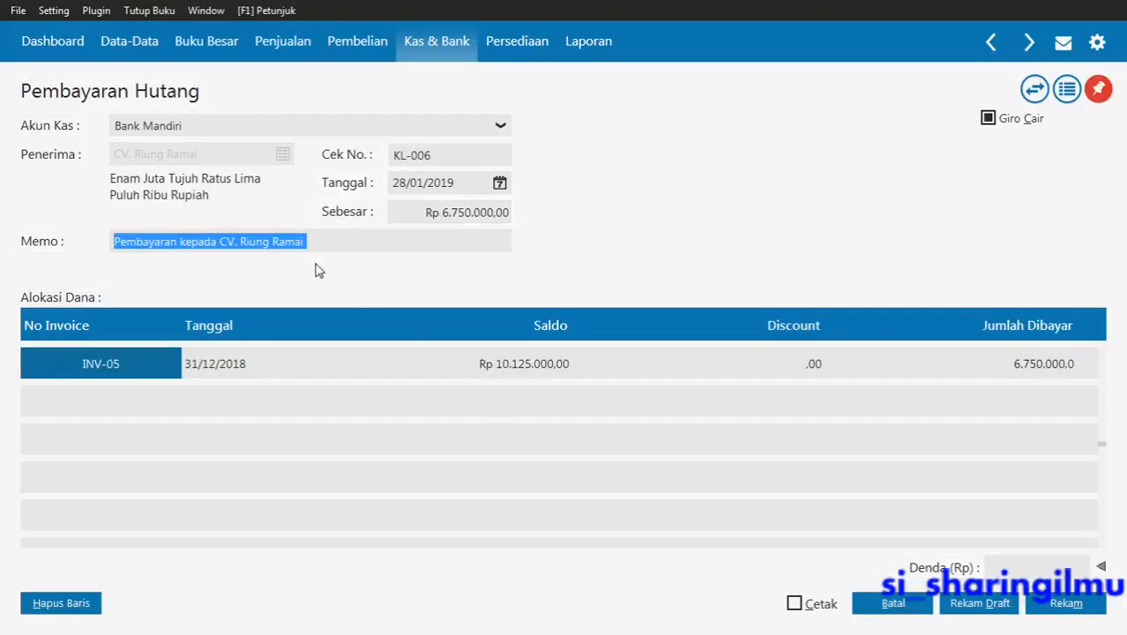
{"action": "left_click", "coordinate": [445, 162]}
{"action": "left_click", "coordinate": [447, 161]}
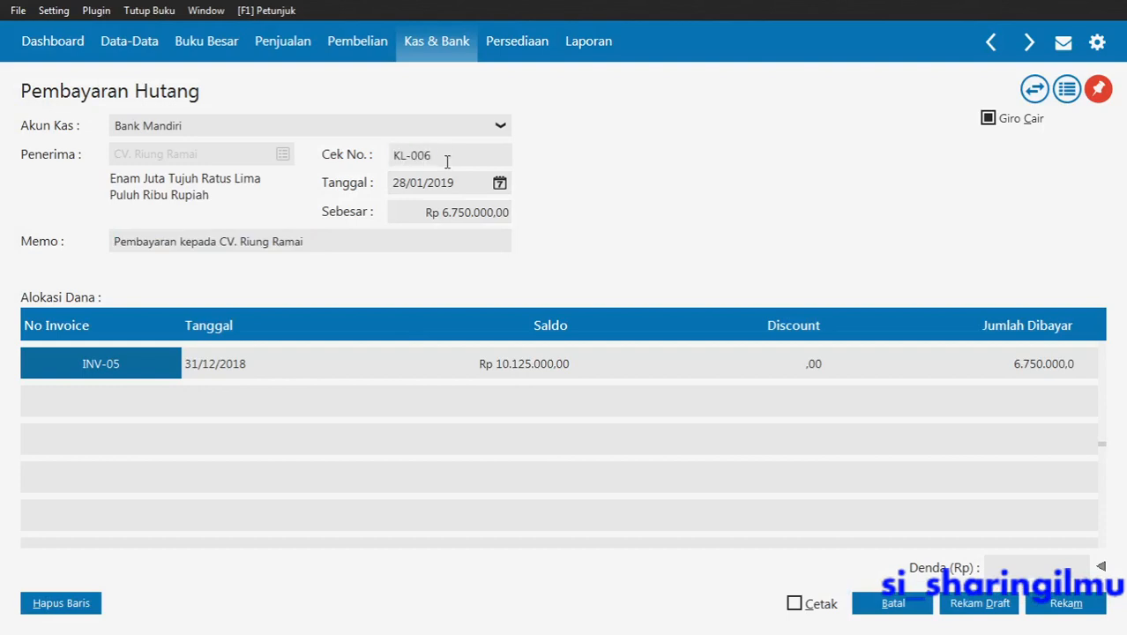
{"action": "key", "text": "BackSpace"}
{"action": "type", "text": "7"}
Review the INV-05 allocation row through to the amount paid, and record the cleared giro payment
{"action": "left_click", "coordinate": [229, 370]}
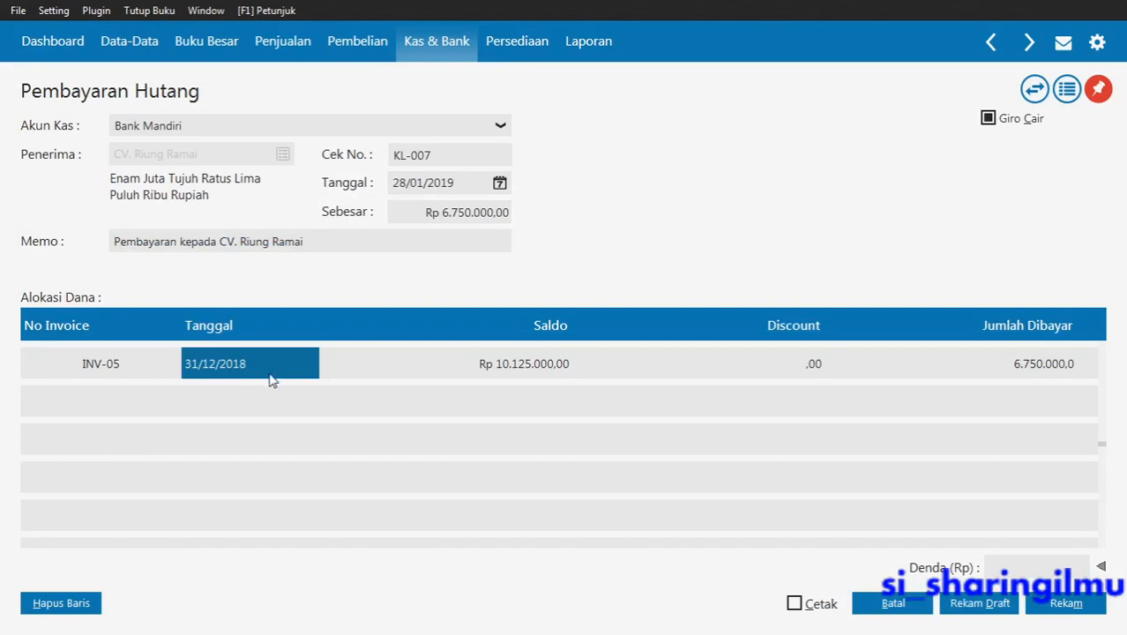
{"action": "key", "text": "Tab"}
{"action": "key", "text": "Tab"}
{"action": "key", "text": "Tab"}
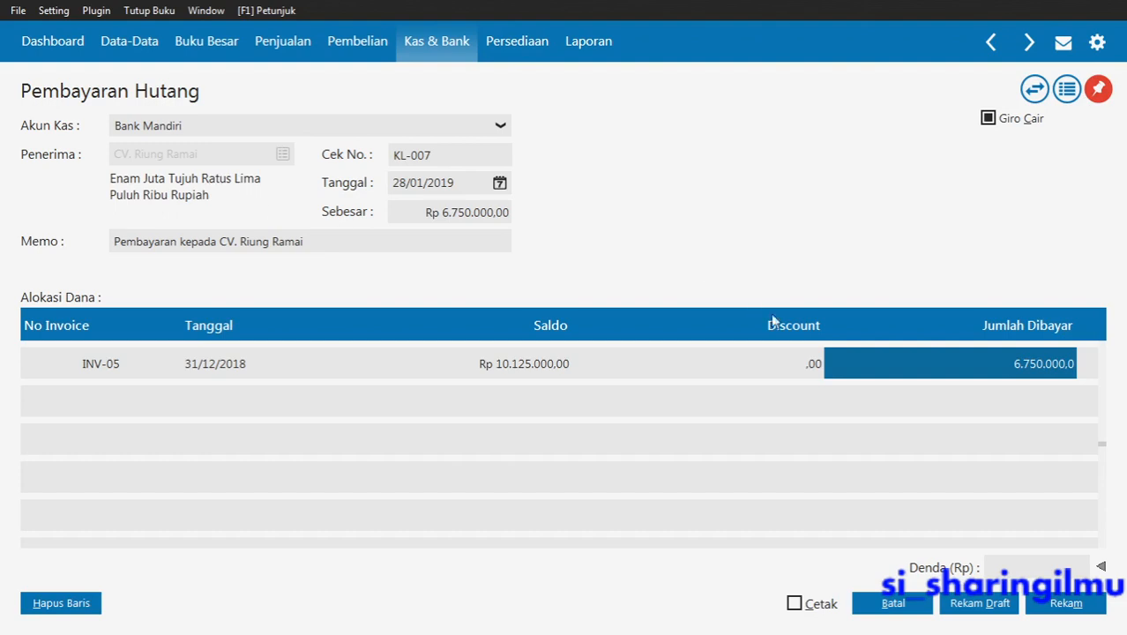
{"action": "left_click", "coordinate": [1042, 603]}
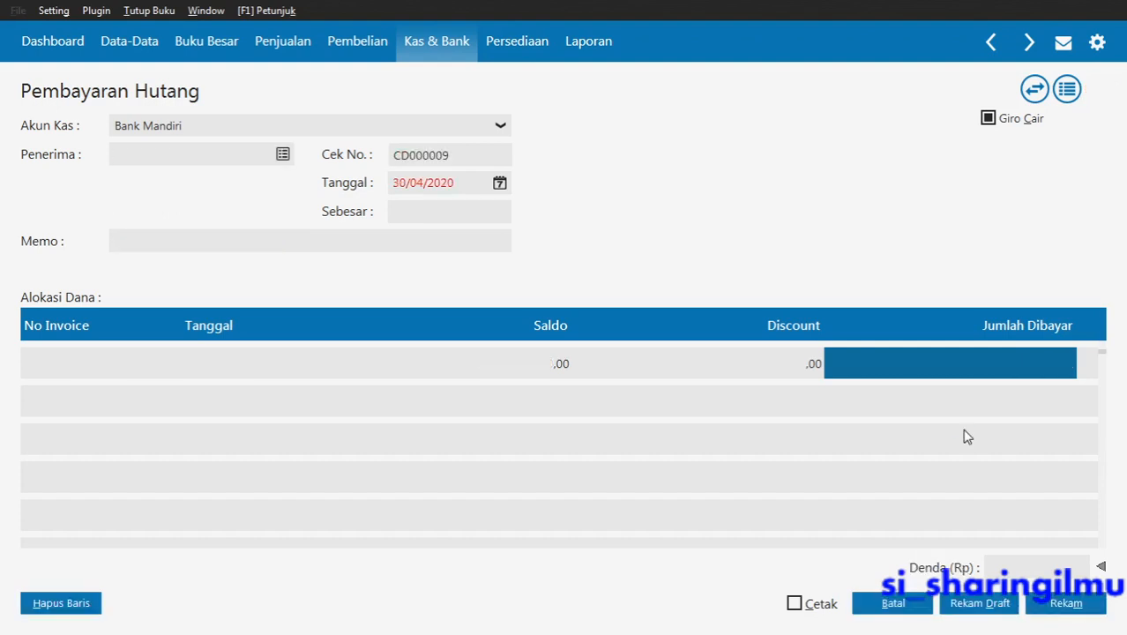
Close the blank payment form and the outgoing giro list, and switch back to the PDF module in Foxit Reader
{"action": "left_click", "coordinate": [897, 602]}
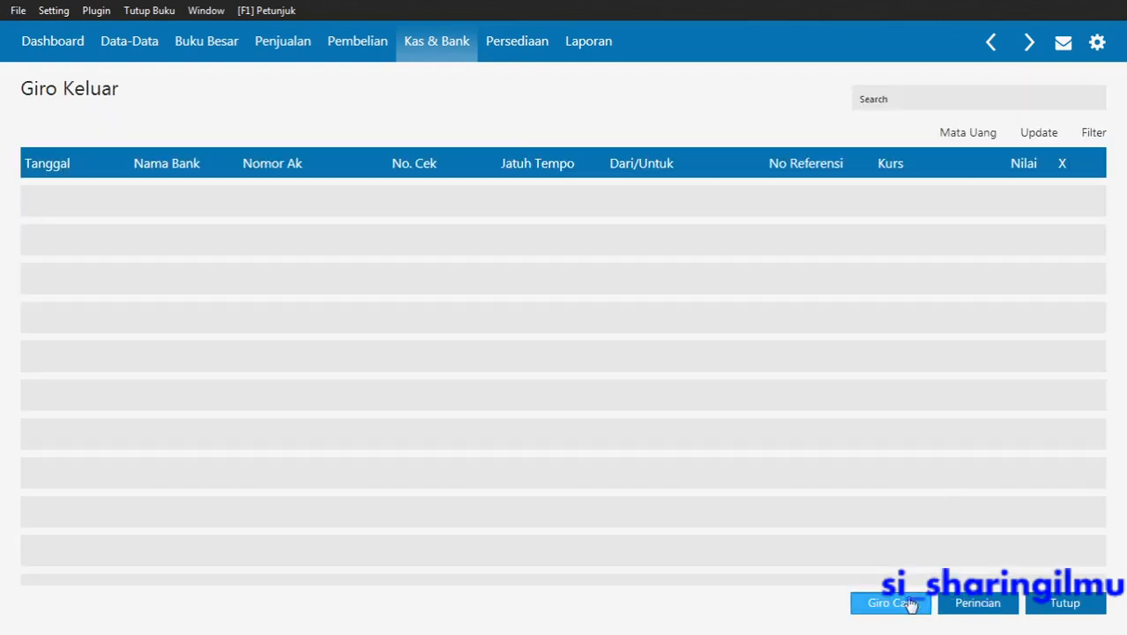
{"action": "left_click", "coordinate": [1067, 609]}
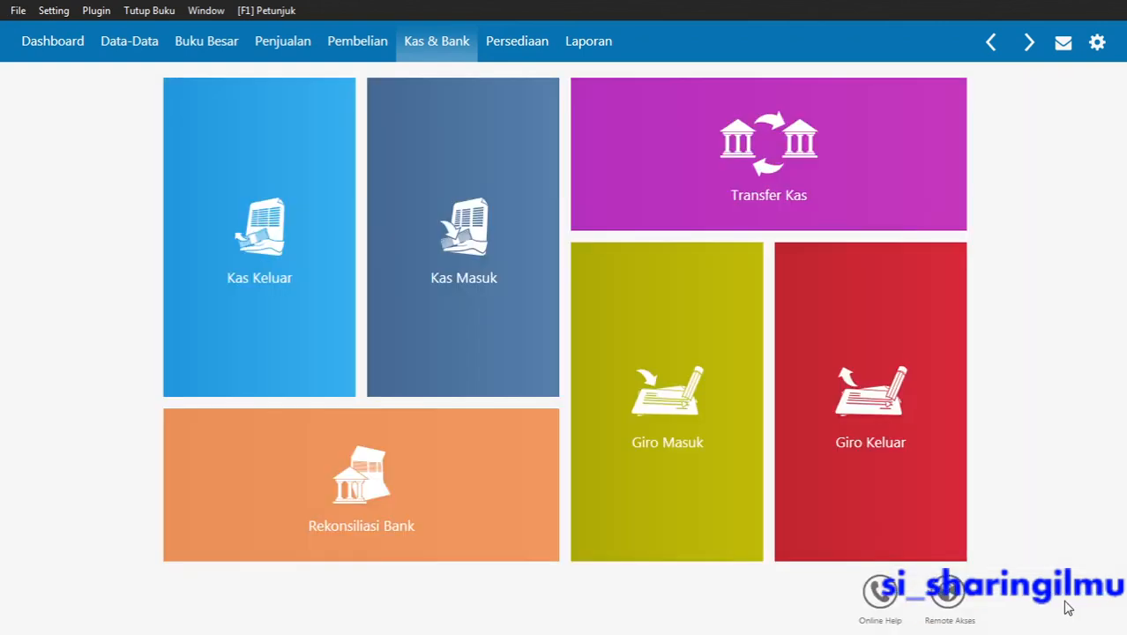
{"action": "key", "text": "alt+Tab"}
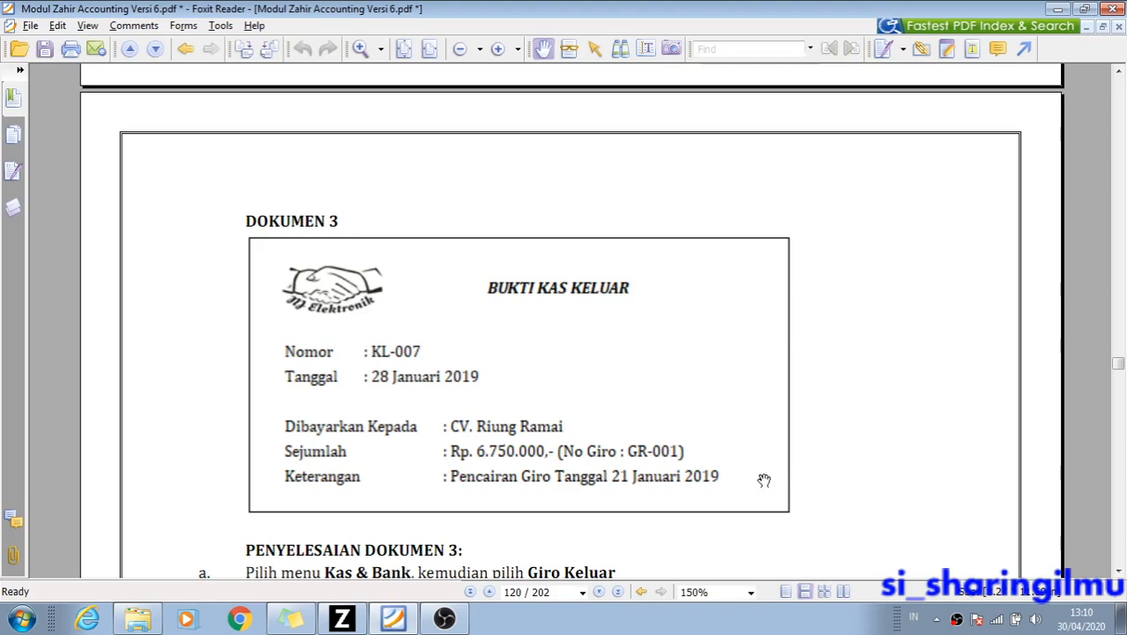
Find Dokumen 1 of Modul Persediaan in the PDF module and read the inventory usage slip's number, date, items and quantities
{"action": "scroll", "coordinate": [764, 481], "scroll_direction": "down", "scroll_amount": 15}
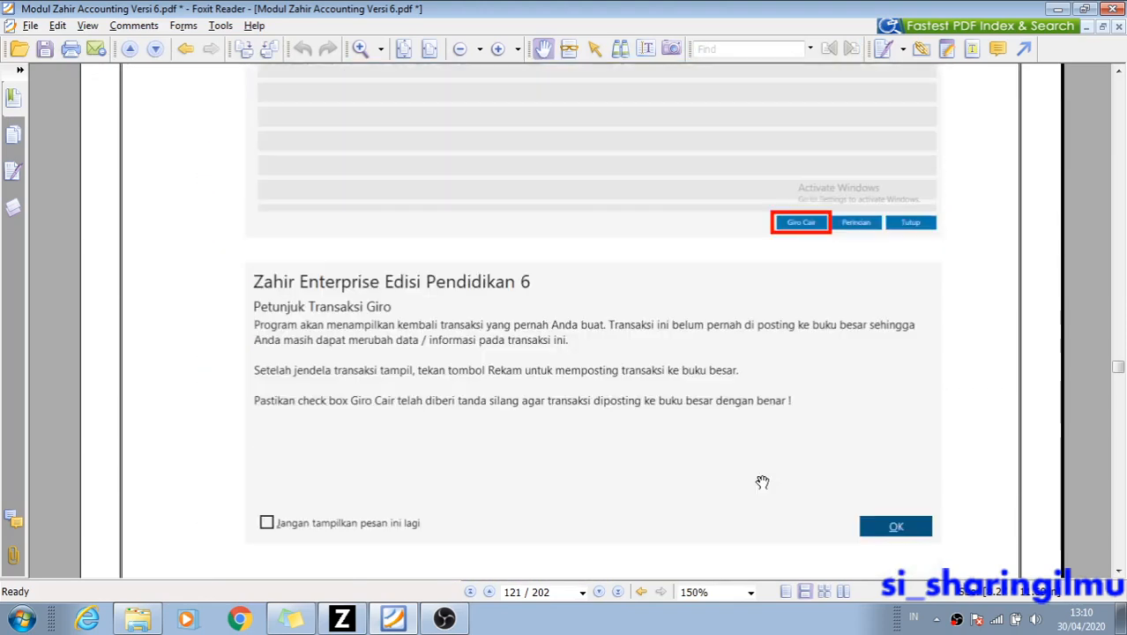
{"action": "scroll", "coordinate": [761, 483], "scroll_direction": "down", "scroll_amount": 15}
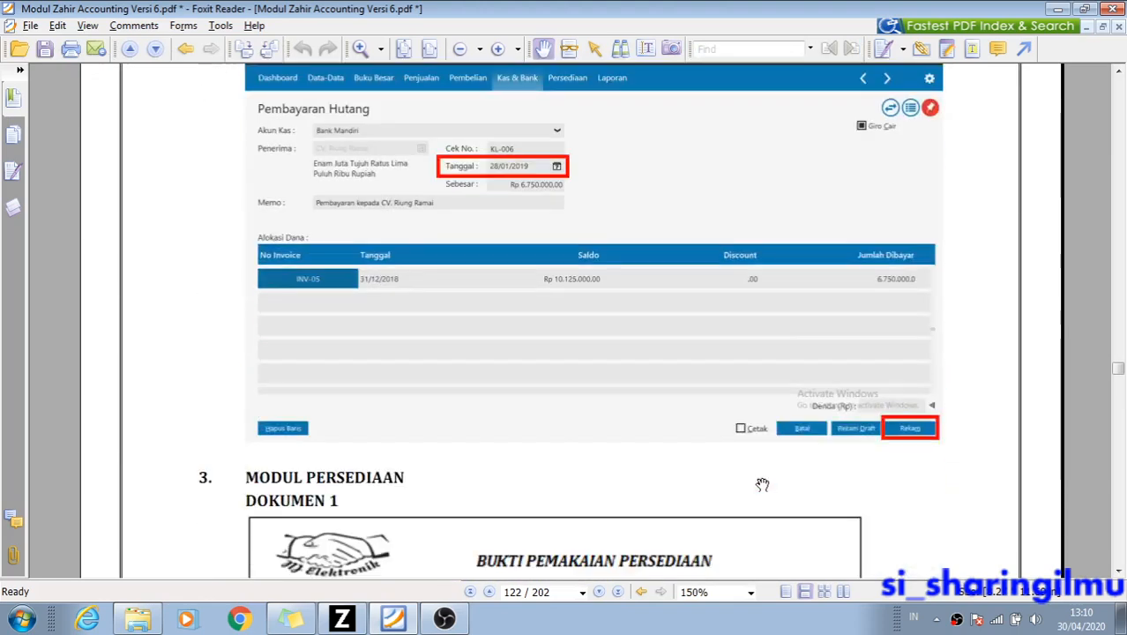
{"action": "scroll", "coordinate": [762, 484], "scroll_direction": "down", "scroll_amount": 6}
{"action": "scroll", "coordinate": [762, 485], "scroll_direction": "down", "scroll_amount": 2}
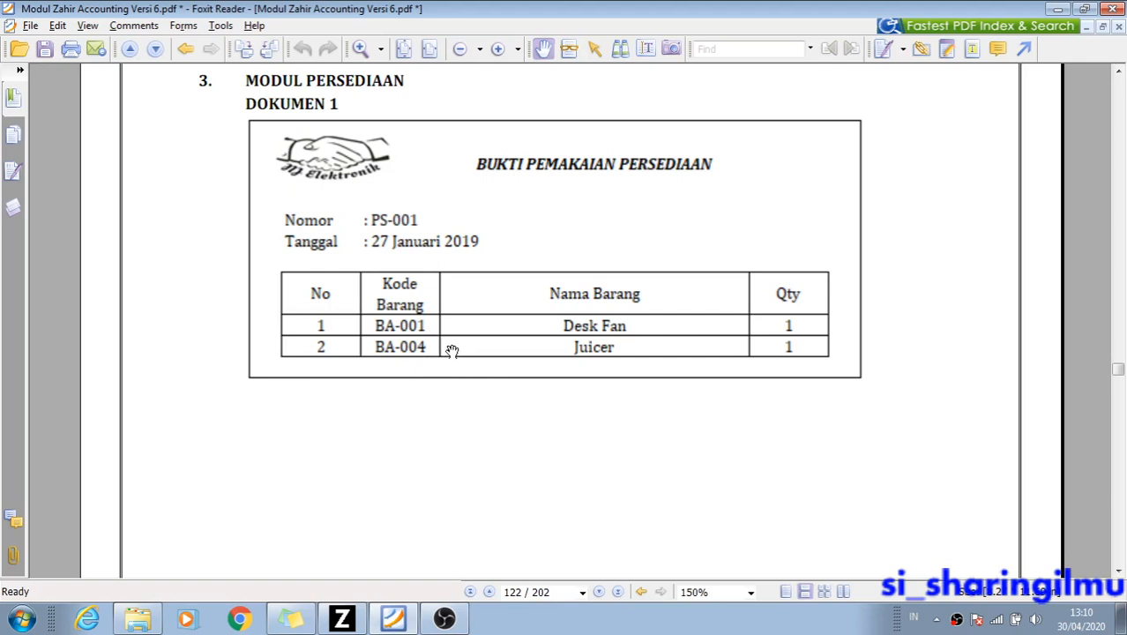
{"action": "left_click_drag", "start_coordinate": [466, 255], "coordinate": [465, 288]}
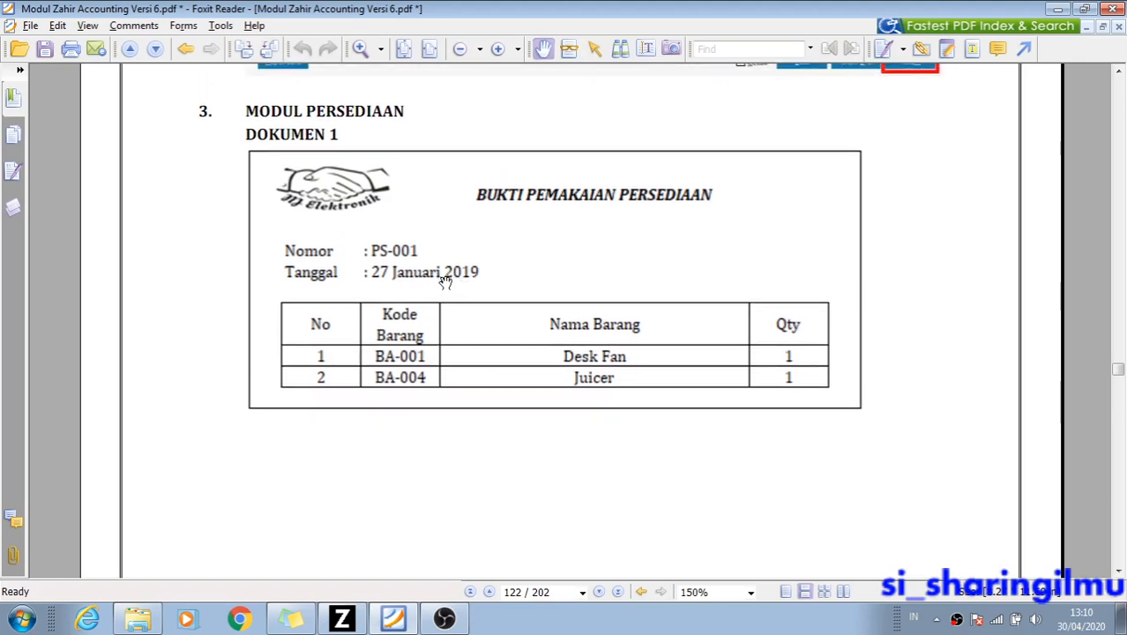
Switch to Zahir and start a new Pemakaian / Penyesuaian Barang transaction in the Persediaan module
{"action": "key", "text": "alt+Tab"}
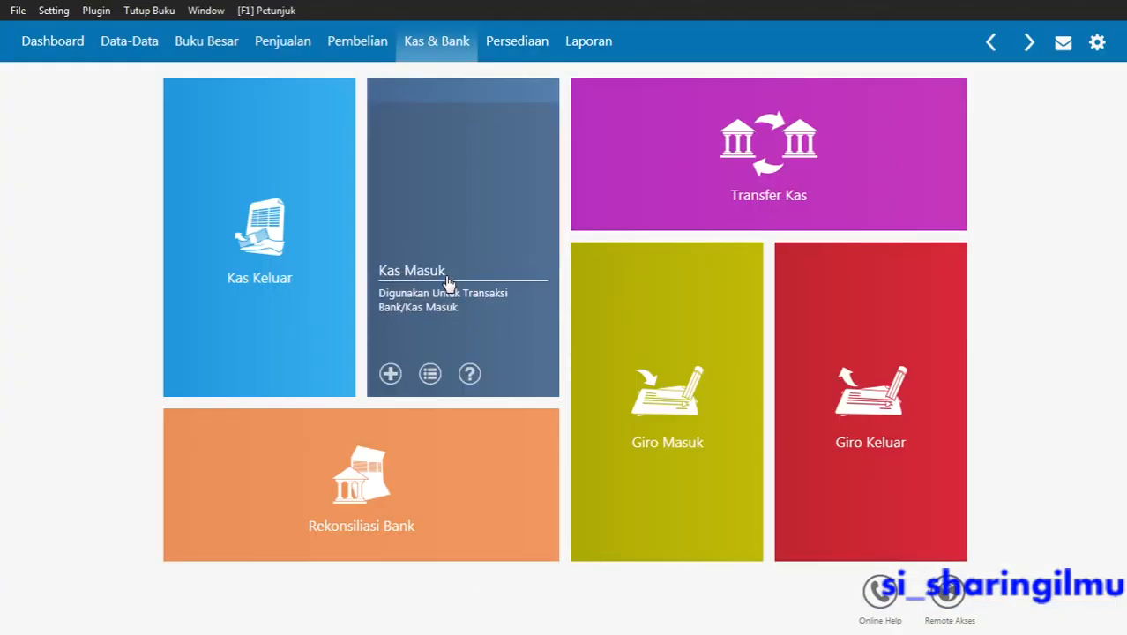
{"action": "left_click", "coordinate": [516, 60]}
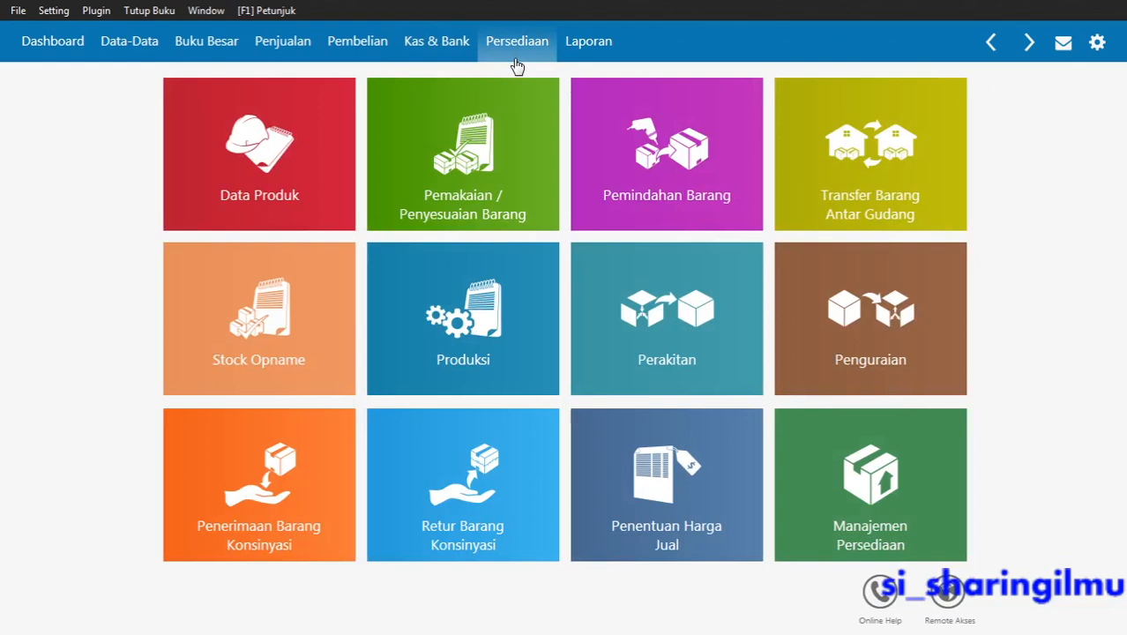
{"action": "mouse_move", "coordinate": [460, 148]}
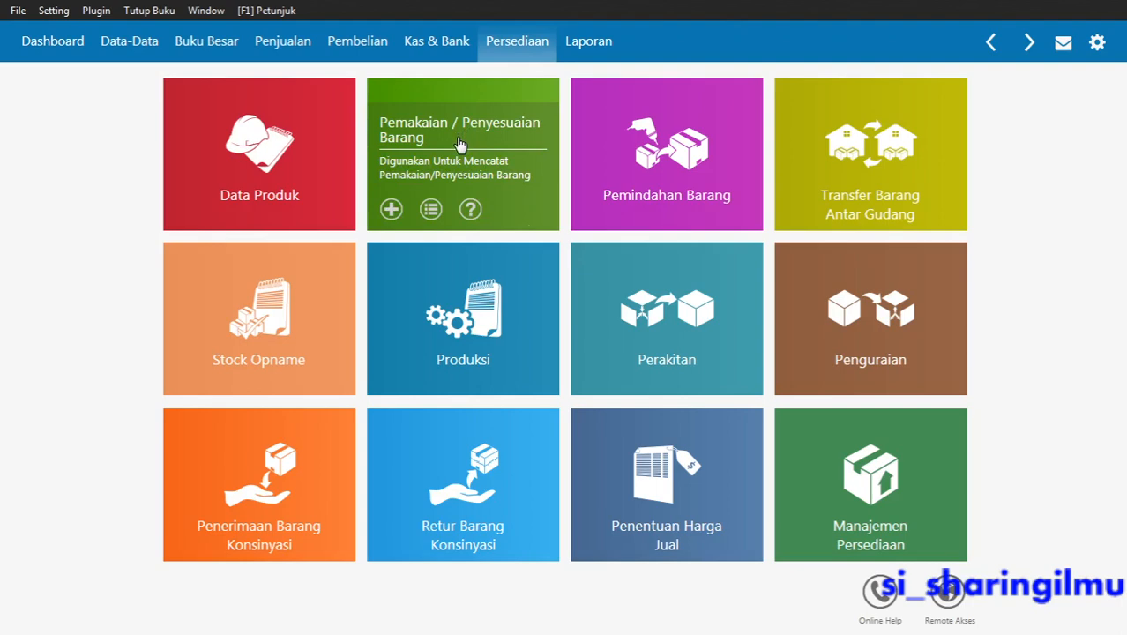
{"action": "left_click", "coordinate": [456, 134]}
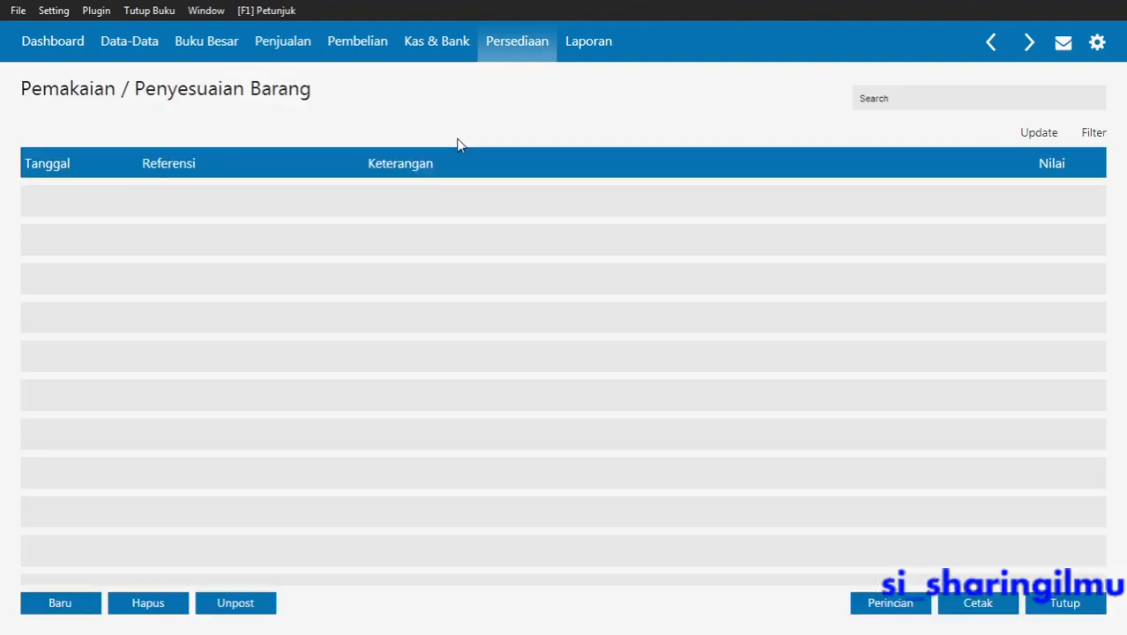
{"action": "left_click", "coordinate": [61, 603]}
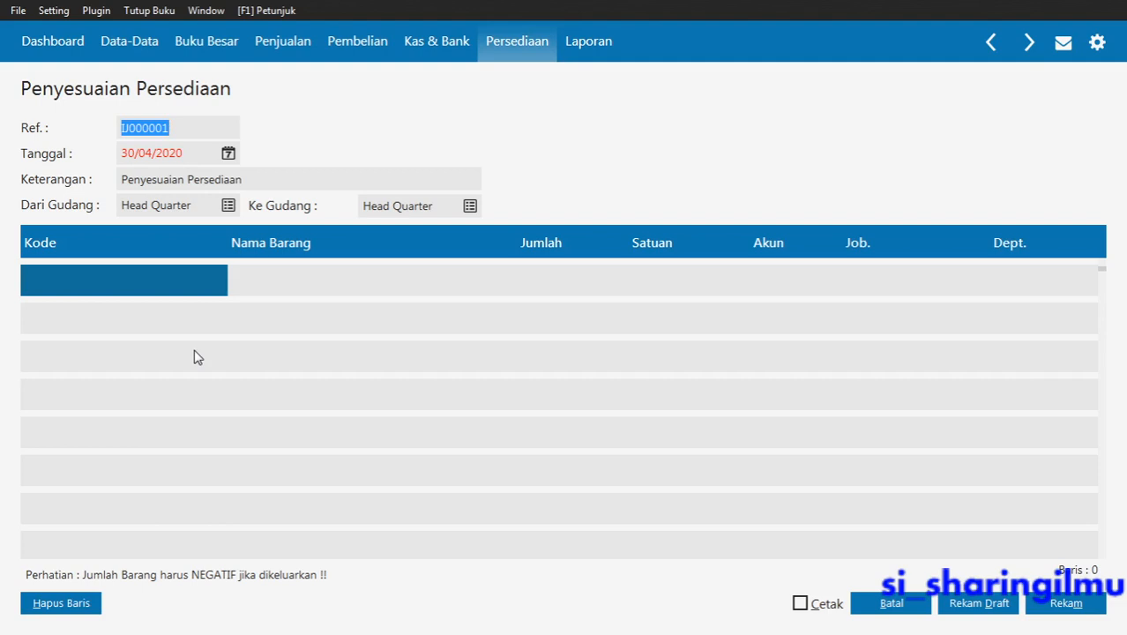
Set the inventory adjustment's reference to PS-001 and its date to 27/01/2019
{"action": "type", "text": "PS-001"}
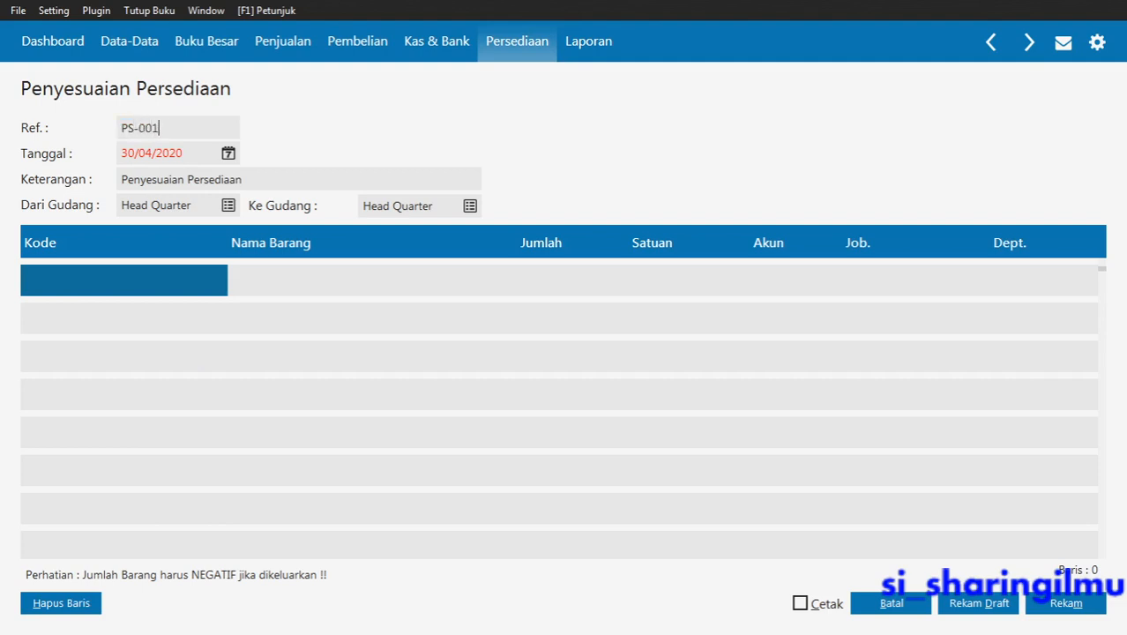
{"action": "key", "text": "Tab"}
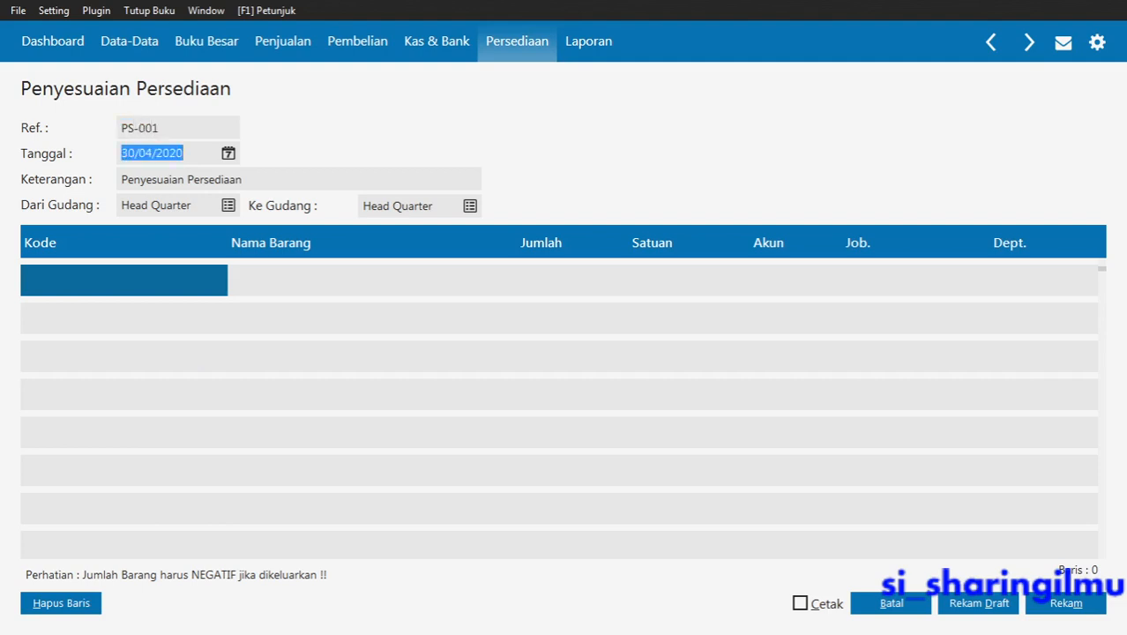
{"action": "type", "text": "27/01/20"}
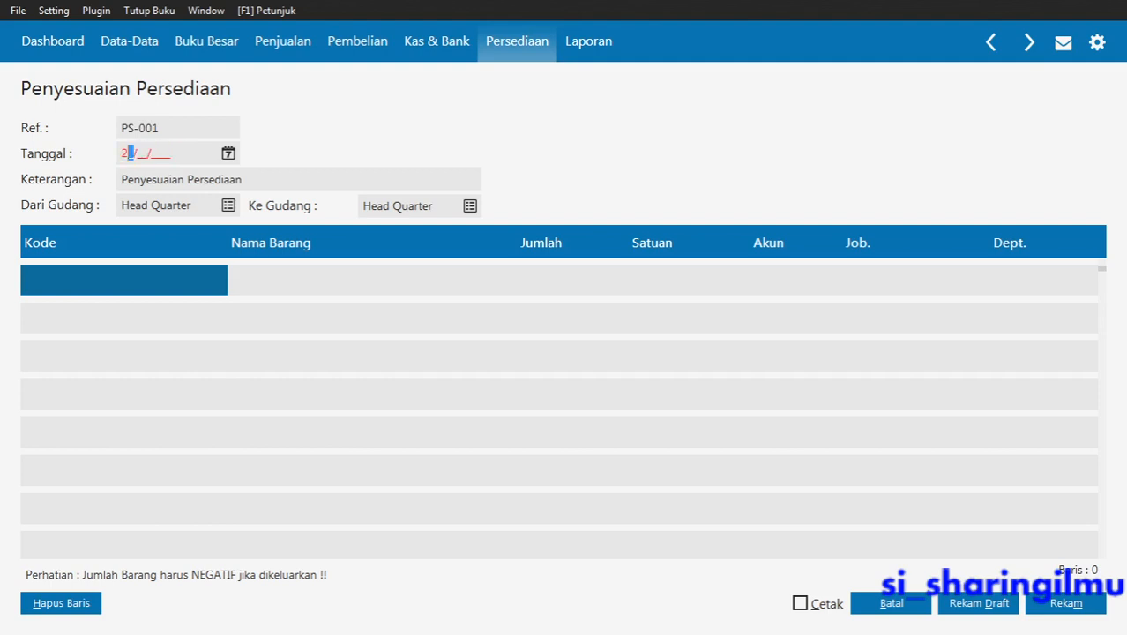
{"action": "type", "text": "19"}
{"action": "key", "text": "Tab"}
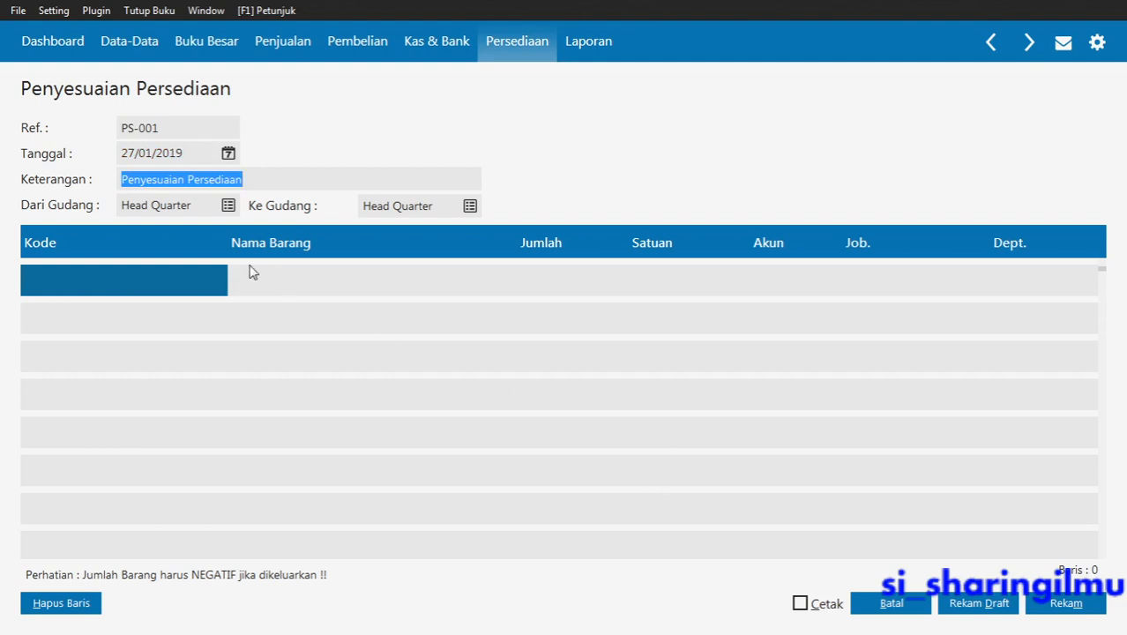
Add the item BA-01 Desk Fan to the first line of the inventory adjustment
{"action": "left_click", "coordinate": [195, 289]}
{"action": "double_click", "coordinate": [196, 289]}
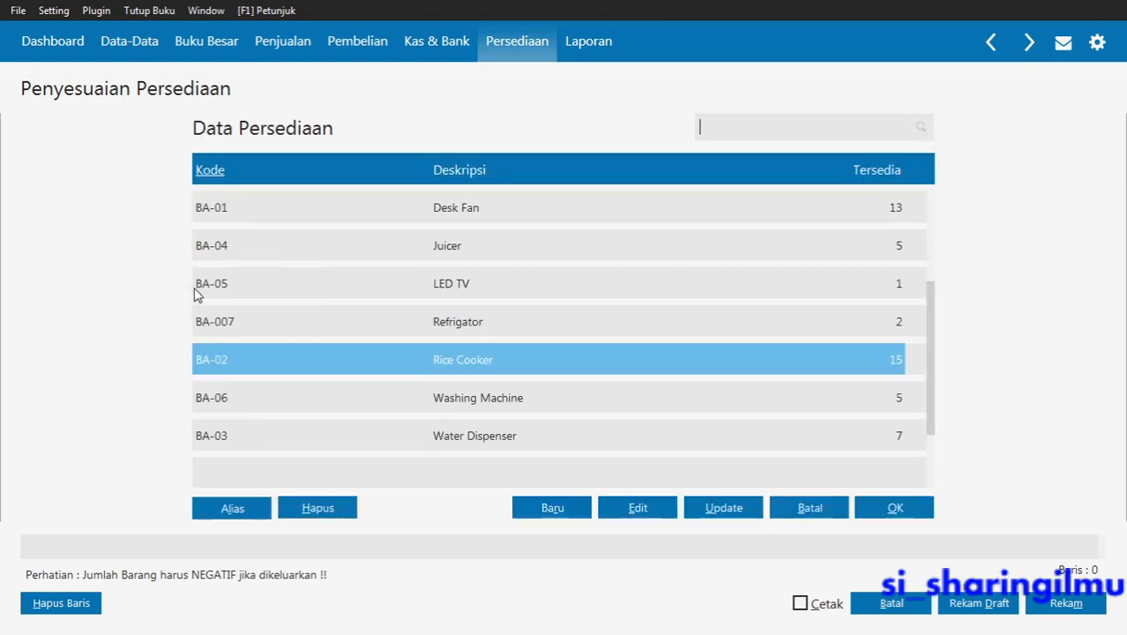
{"action": "double_click", "coordinate": [283, 221]}
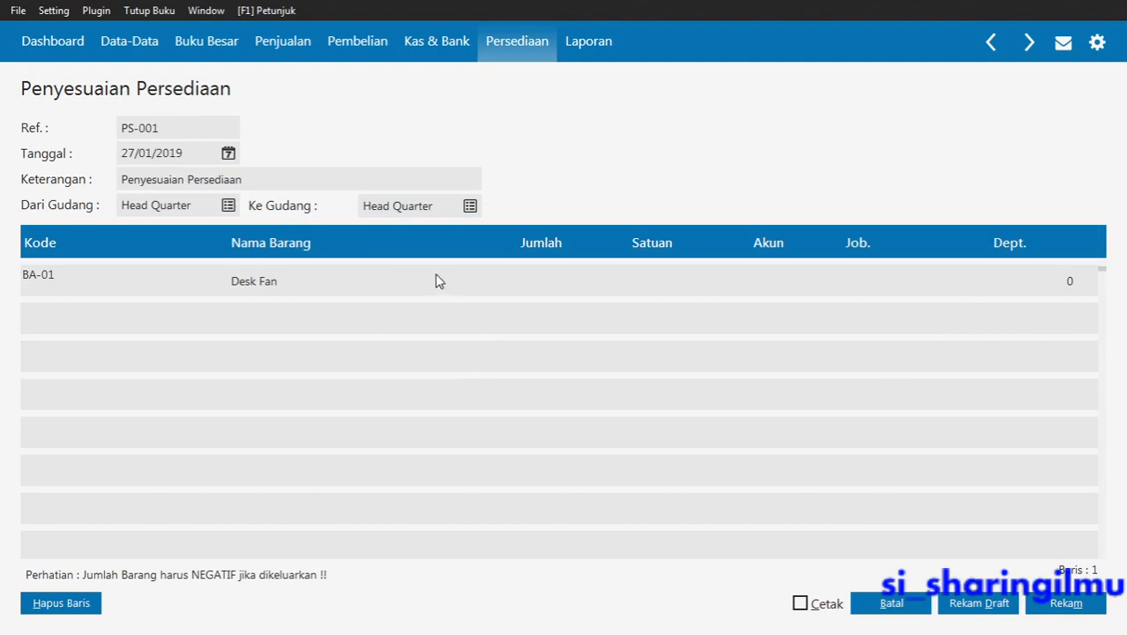
{"action": "left_click", "coordinate": [238, 296]}
{"action": "key", "text": "Tab"}
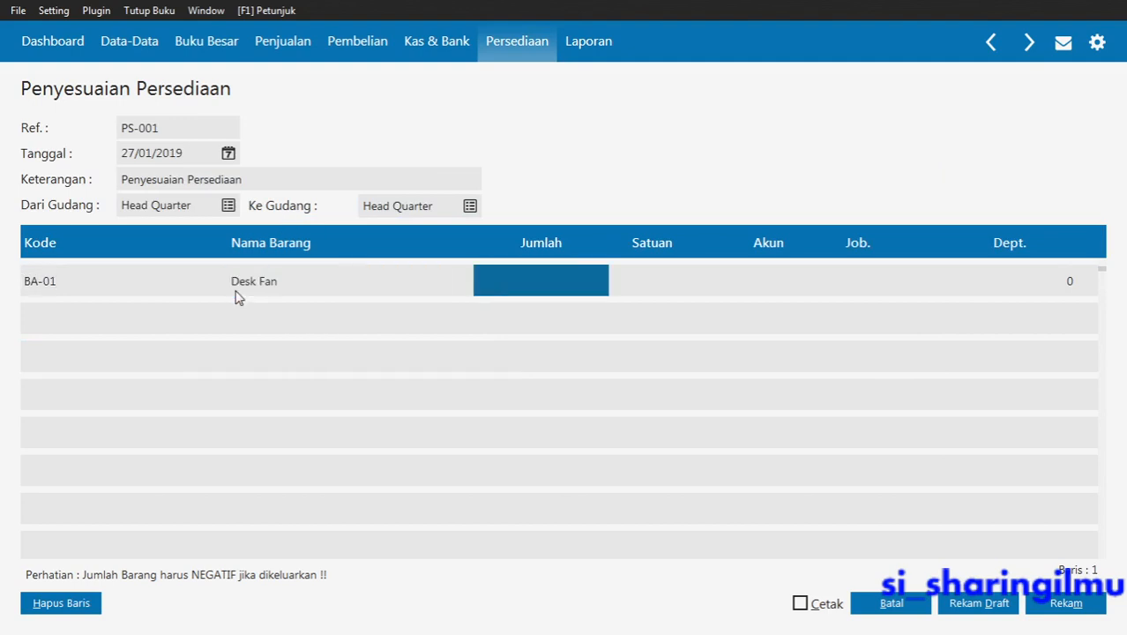
Check the Desk Fan quantity on the PDF slip and enter -1 as its quantity in the Zahir adjustment
{"action": "key", "text": "alt+Tab"}
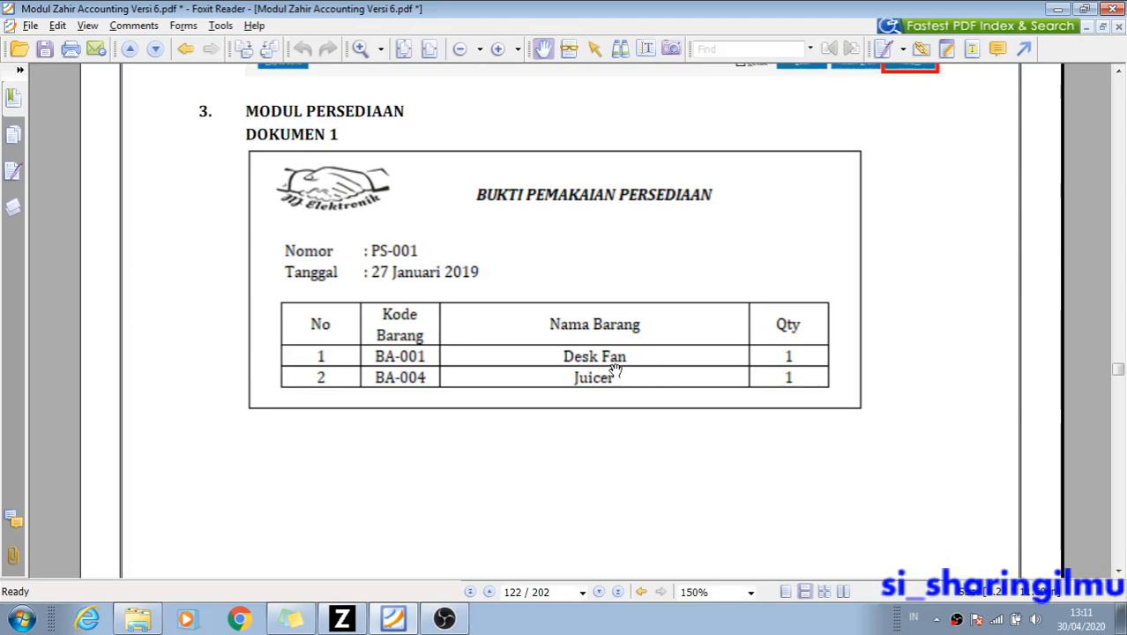
{"action": "key", "text": "alt+Tab"}
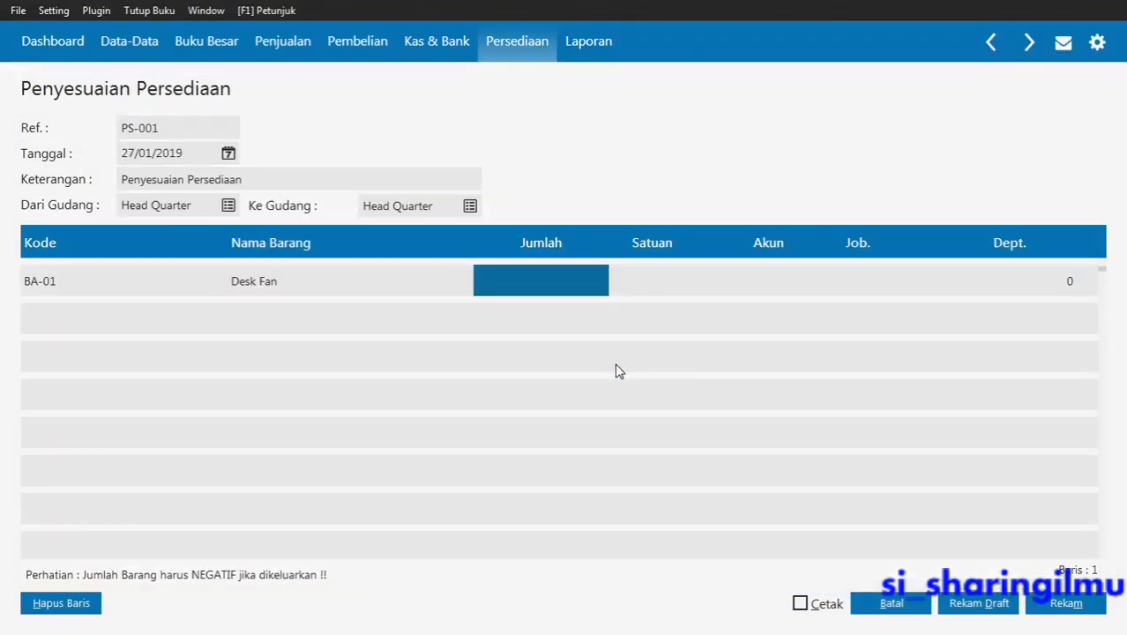
{"action": "left_click", "coordinate": [563, 280]}
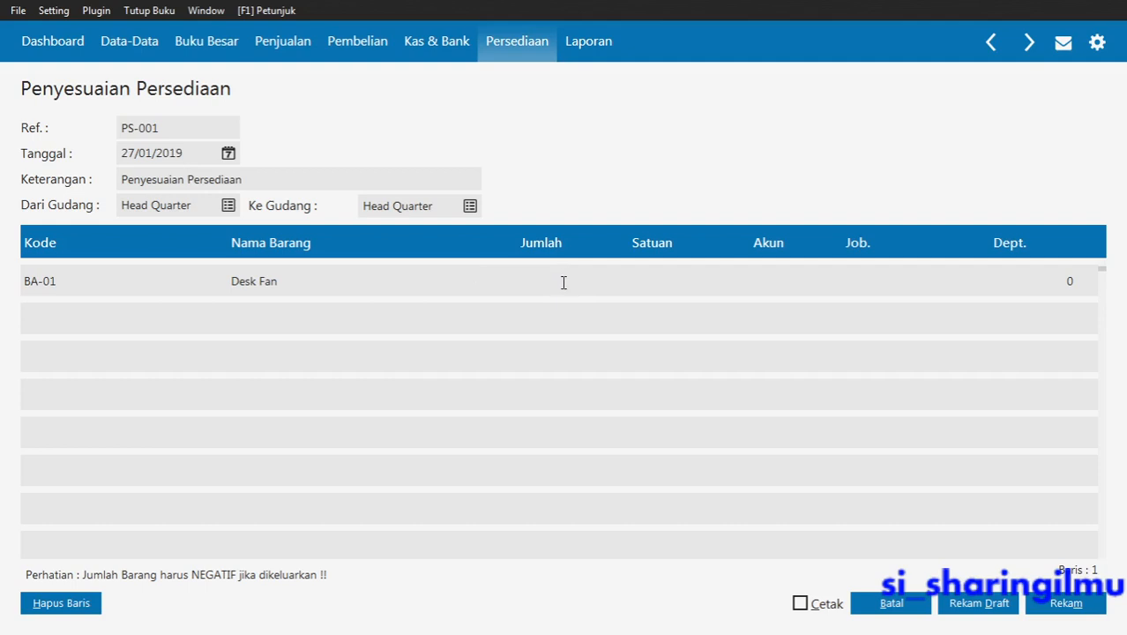
{"action": "type", "text": "-1"}
{"action": "key", "text": "Return"}
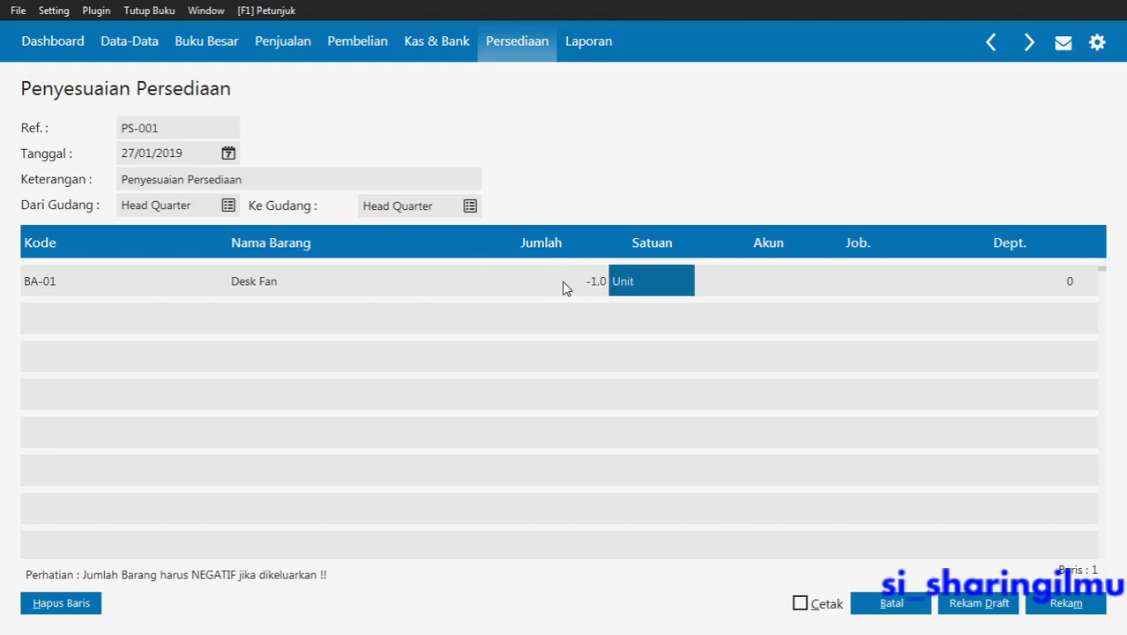
{"action": "key", "text": "Return"}
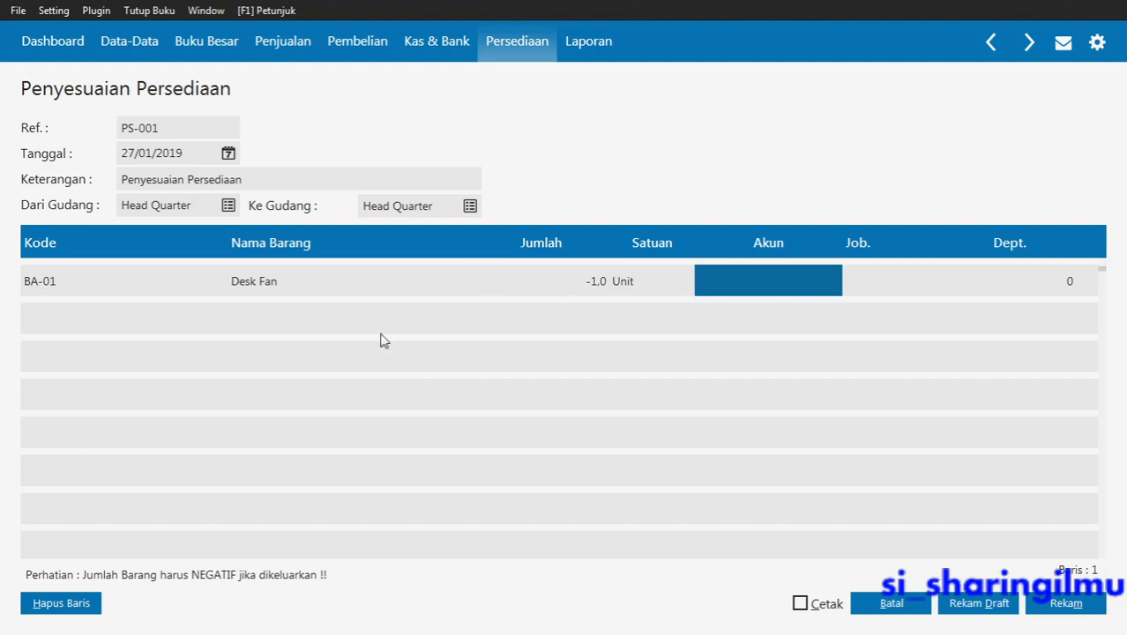
Assign the ledger account Persediaan Sample (140000030) to the Desk Fan line and complete the line
{"action": "left_click", "coordinate": [730, 291]}
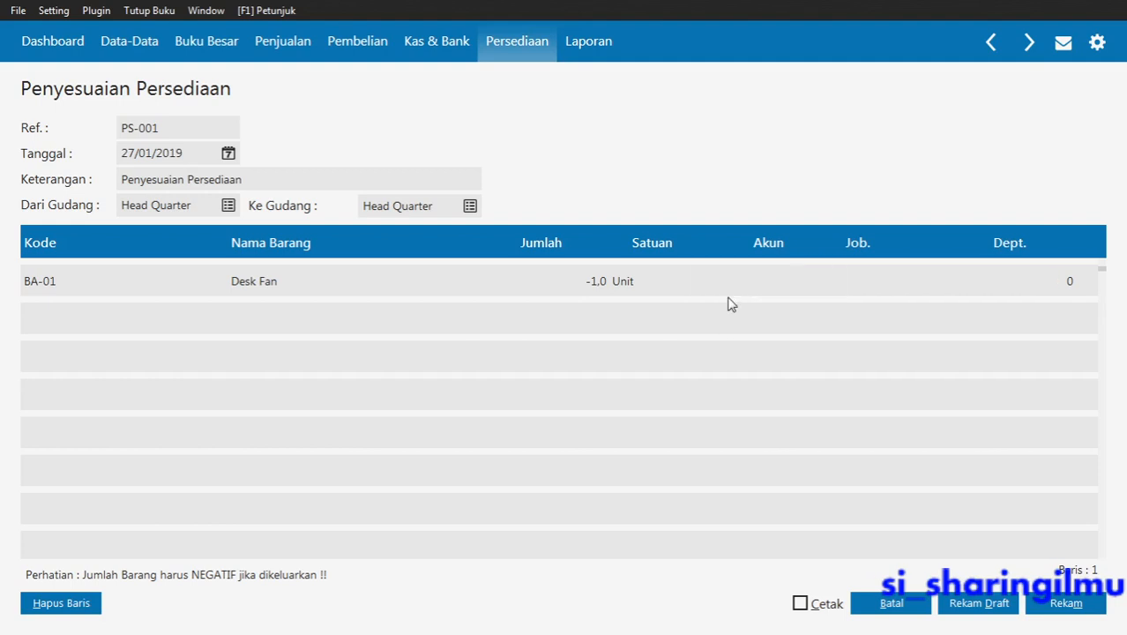
{"action": "double_click", "coordinate": [728, 295]}
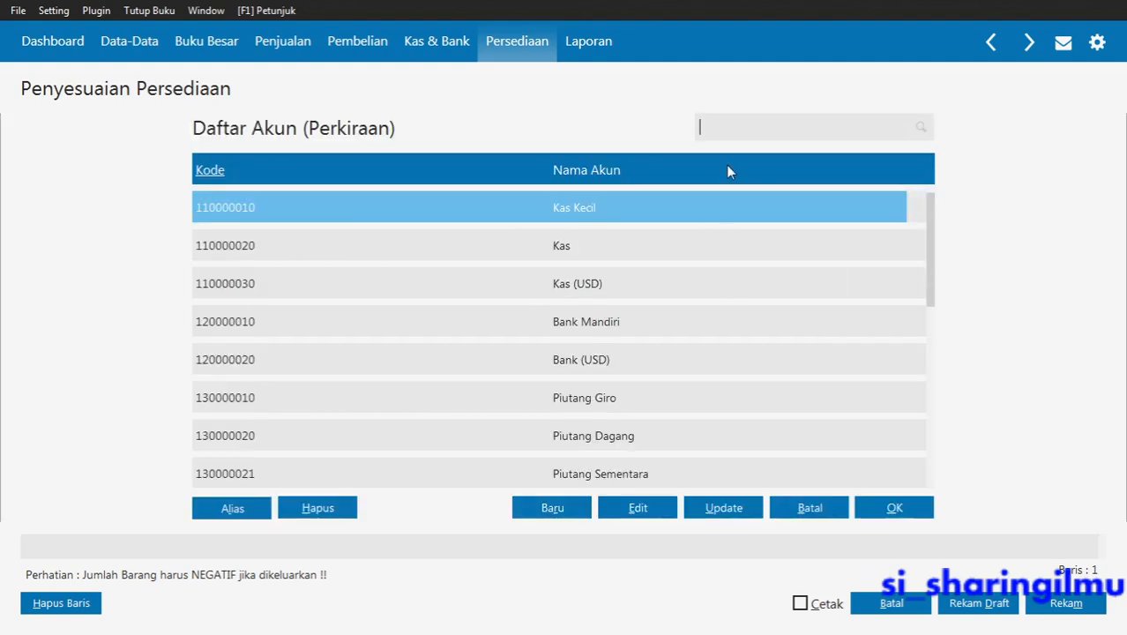
{"action": "left_click", "coordinate": [734, 136]}
{"action": "type", "text": "14"}
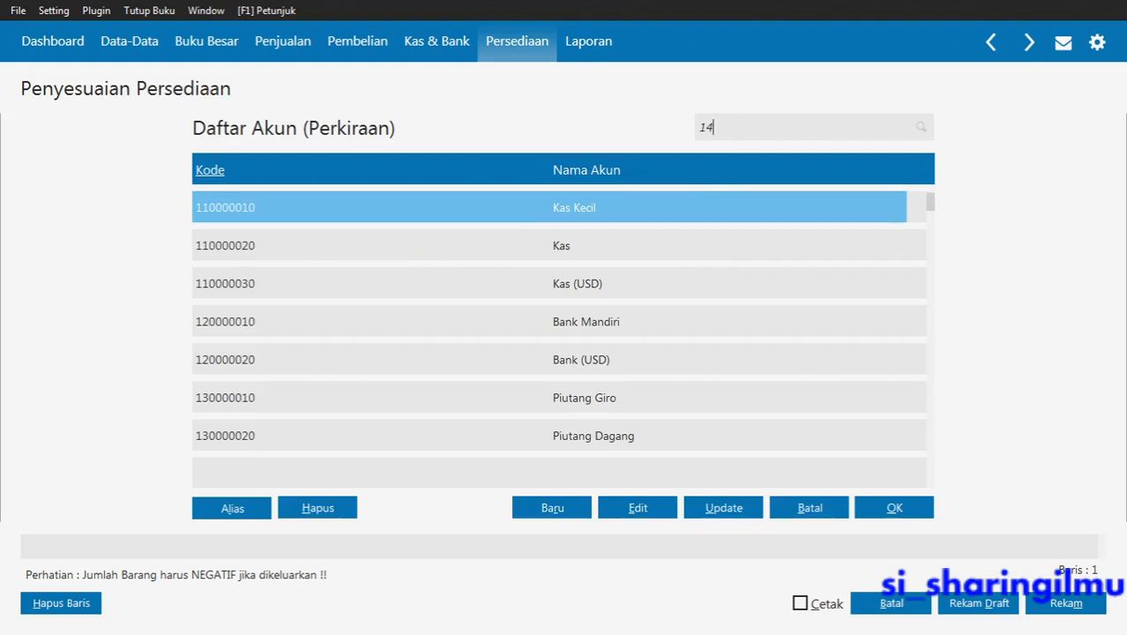
{"action": "type", "text": "0000030"}
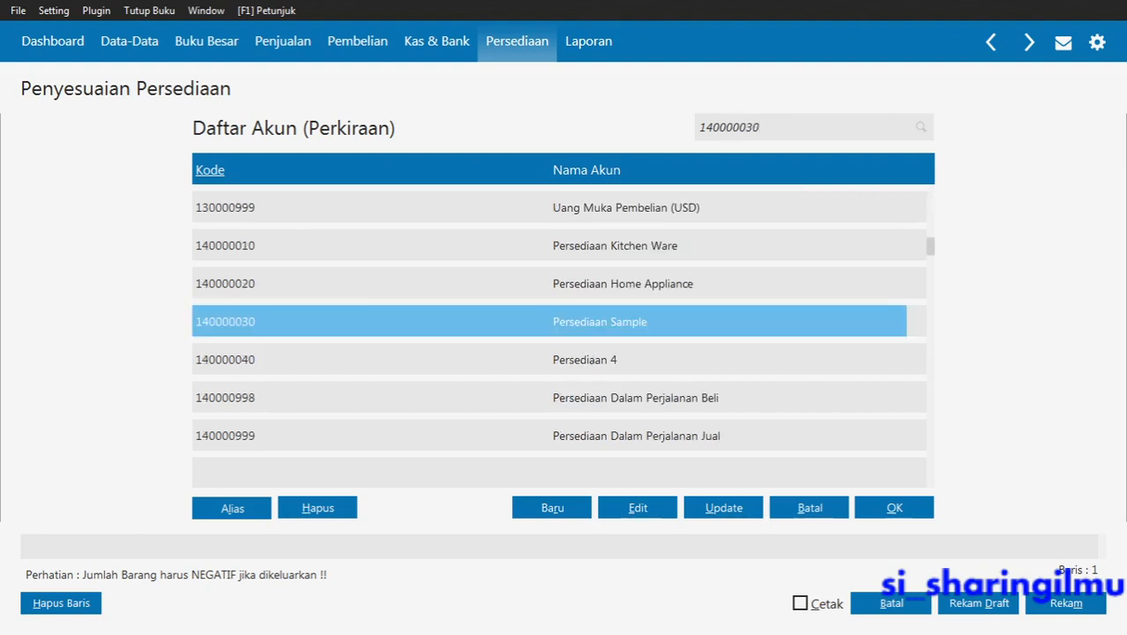
{"action": "double_click", "coordinate": [523, 341]}
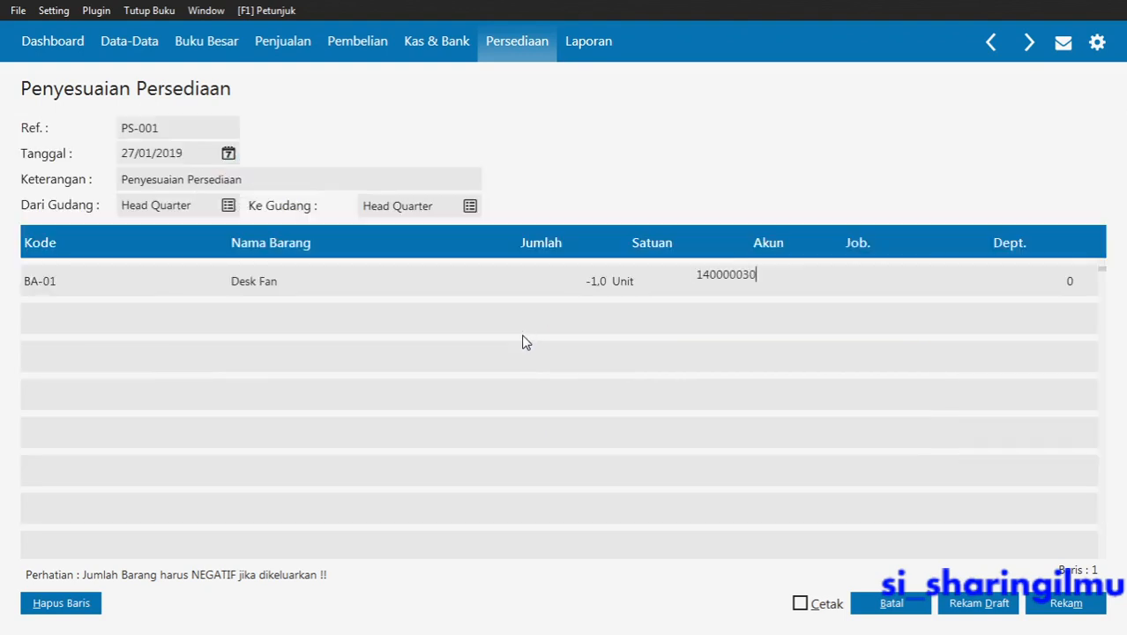
{"action": "key", "text": "Return"}
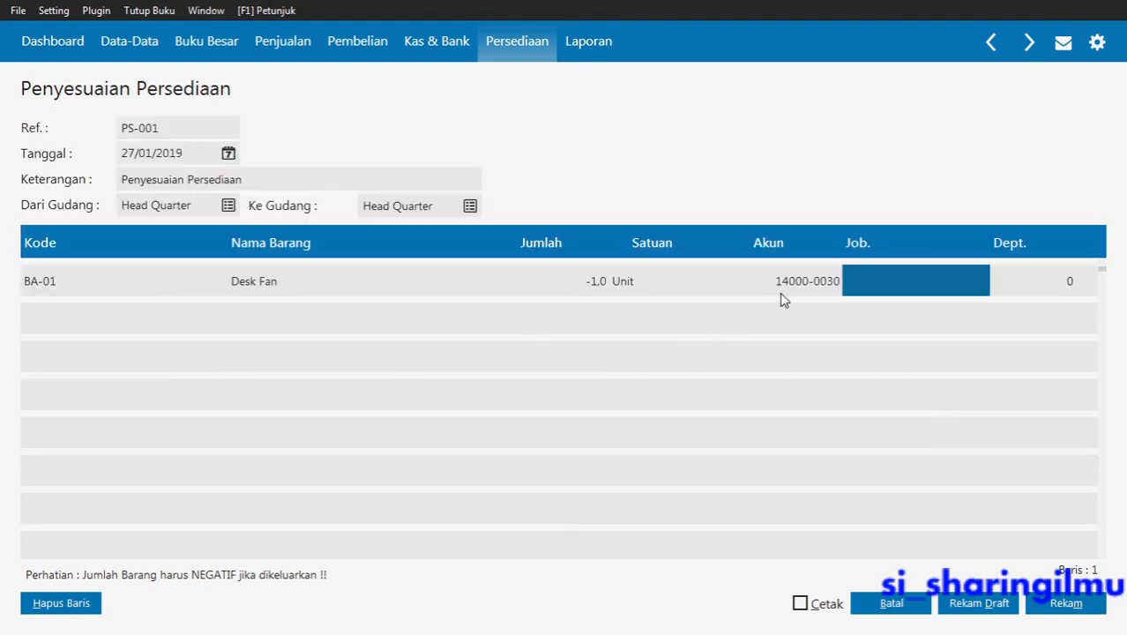
{"action": "key", "text": "Return"}
{"action": "key", "text": "Return"}
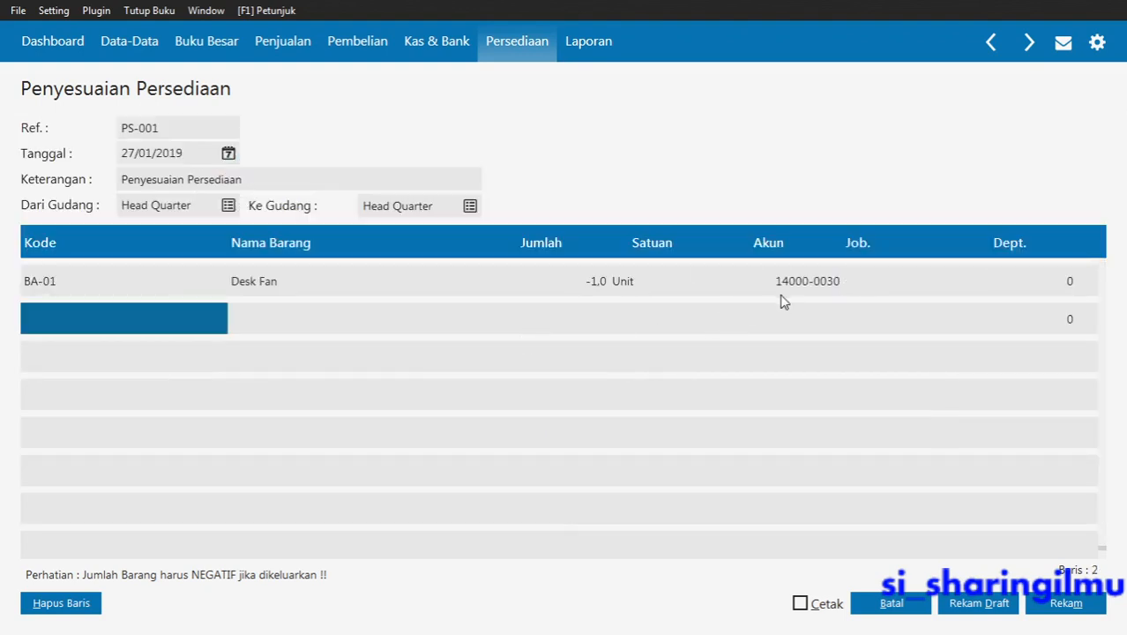
Add the item BA-04 Juicer to the second adjustment line with a quantity of -1
{"action": "left_click", "coordinate": [116, 324]}
{"action": "double_click", "coordinate": [115, 331]}
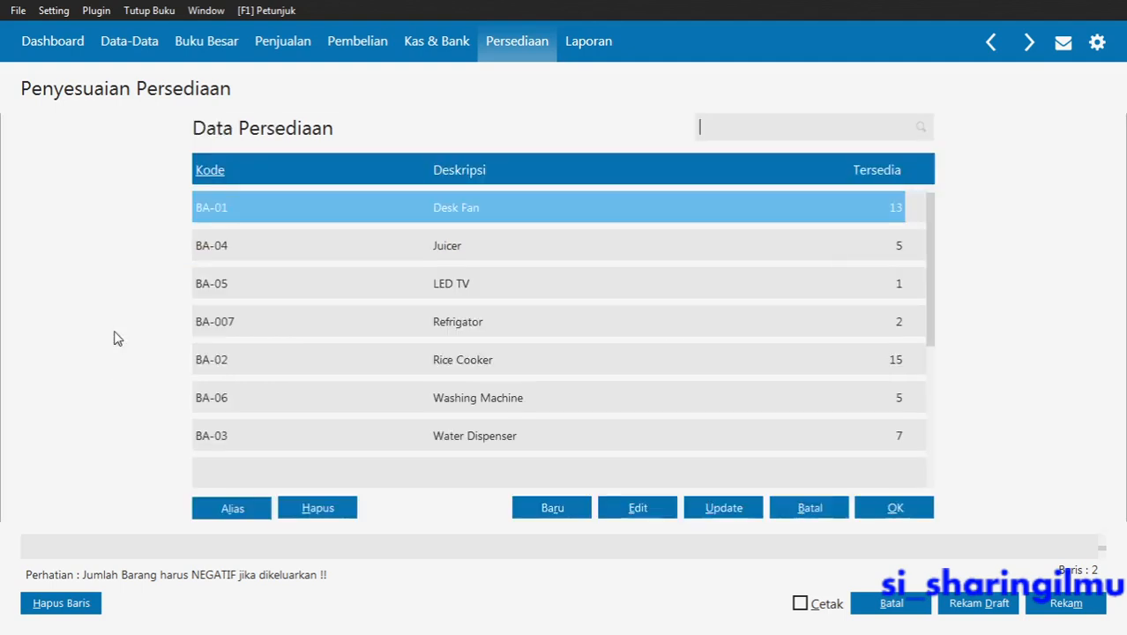
{"action": "double_click", "coordinate": [229, 256]}
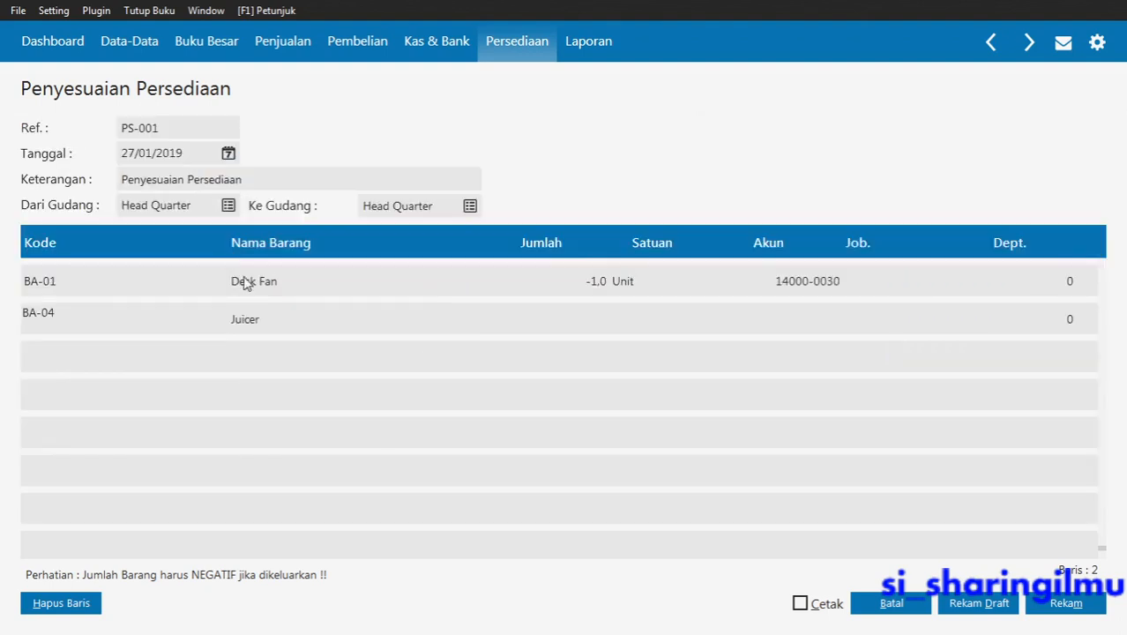
{"action": "left_click", "coordinate": [575, 318]}
{"action": "left_click", "coordinate": [574, 313]}
{"action": "type", "text": "-1"}
{"action": "key", "text": "Return"}
{"action": "key", "text": "Return"}
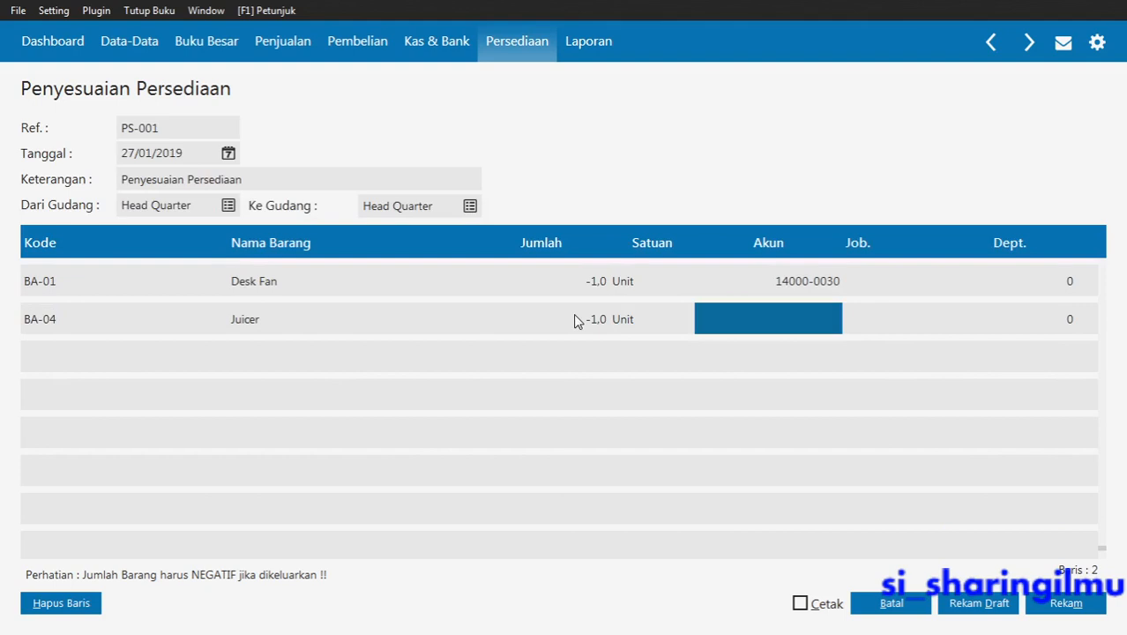
Assign the ledger account Persediaan Sample (140000030) to the Juicer line
{"action": "left_click", "coordinate": [734, 315]}
{"action": "key", "text": "Return"}
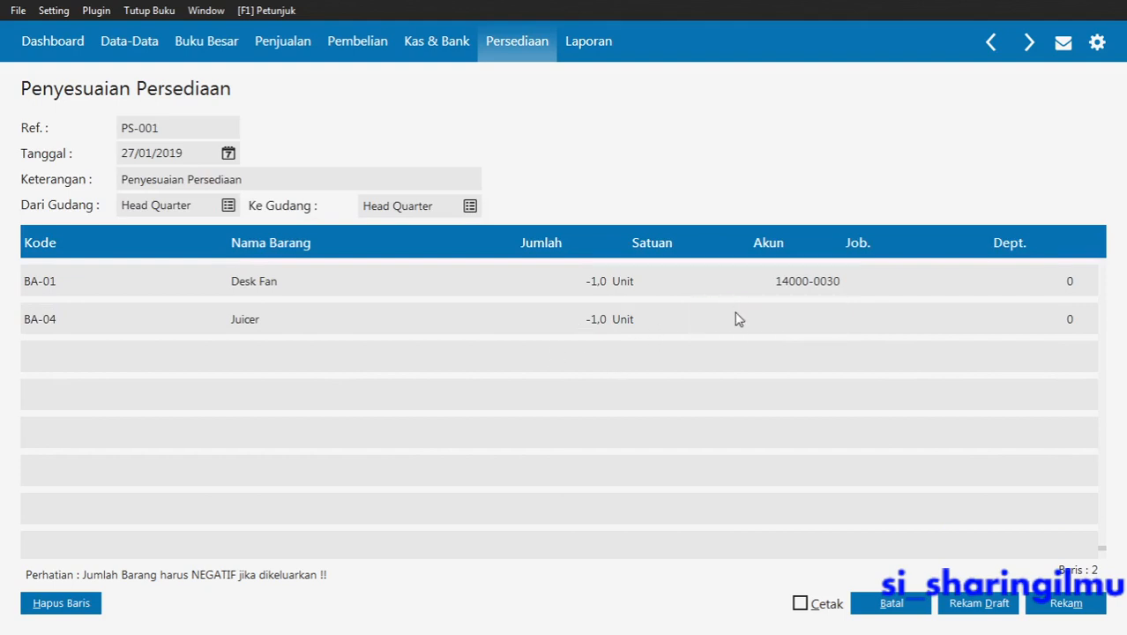
{"action": "type", "text": "14000"}
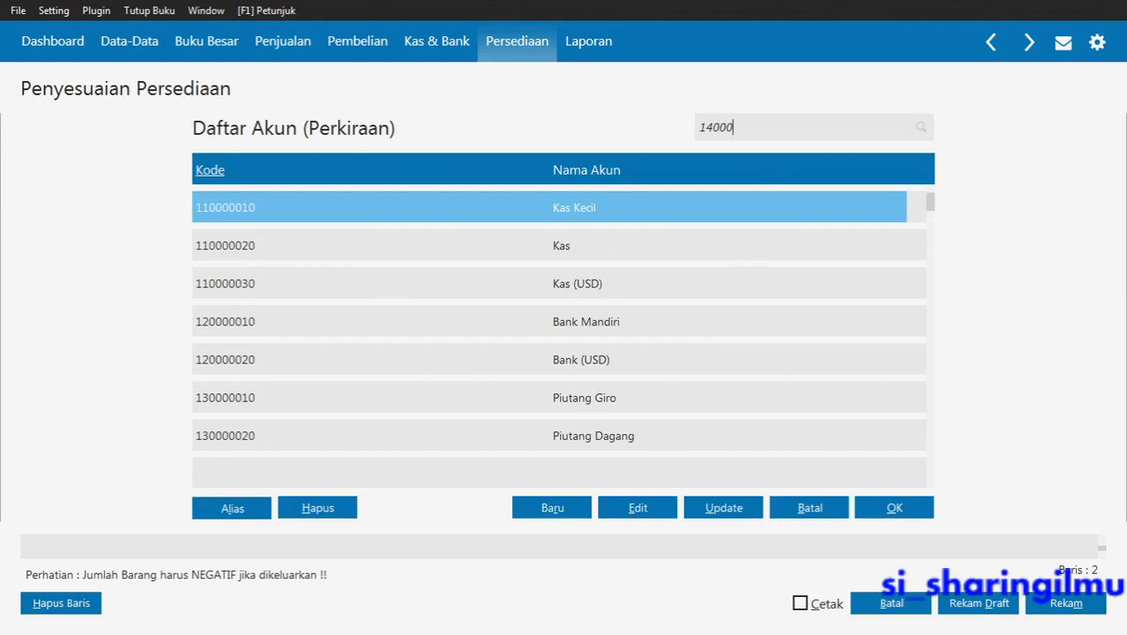
{"action": "type", "text": "0030"}
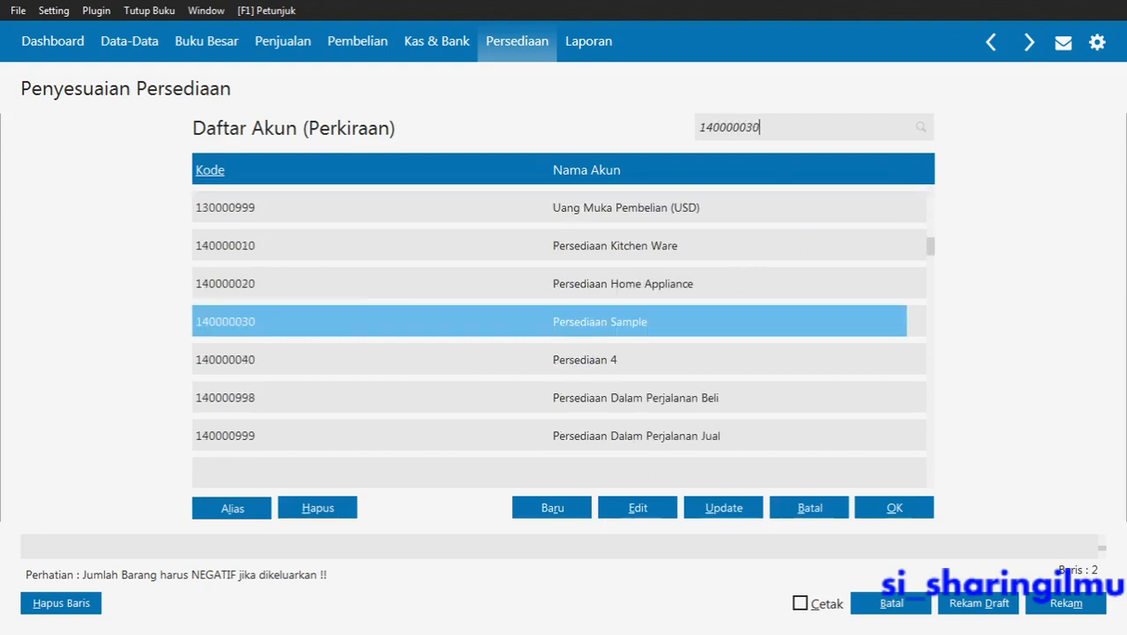
{"action": "key", "text": "Return"}
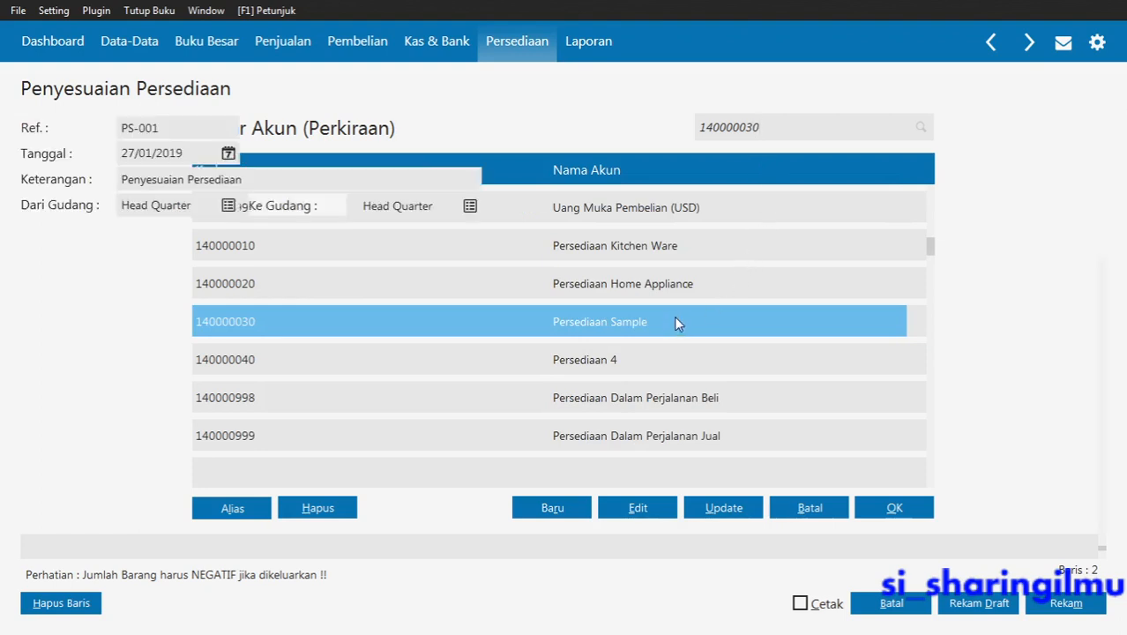
Complete the Juicer line and check both adjustment lines against the PS-001 usage slip in the Foxit Reader PDF
{"action": "key", "text": "Return"}
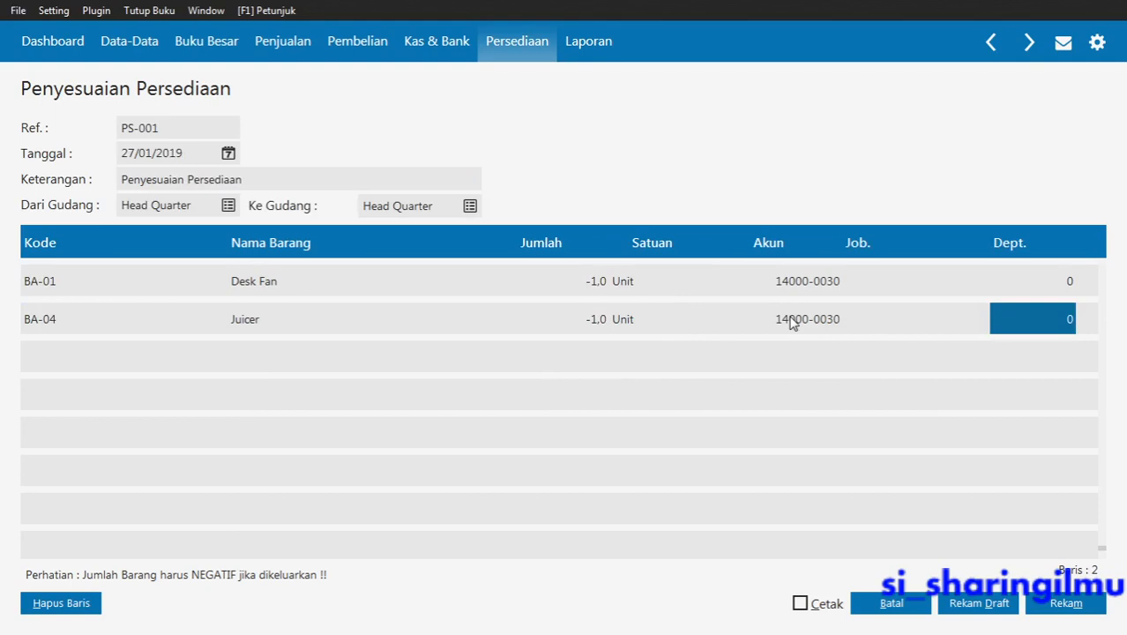
{"action": "key", "text": "alt+Tab"}
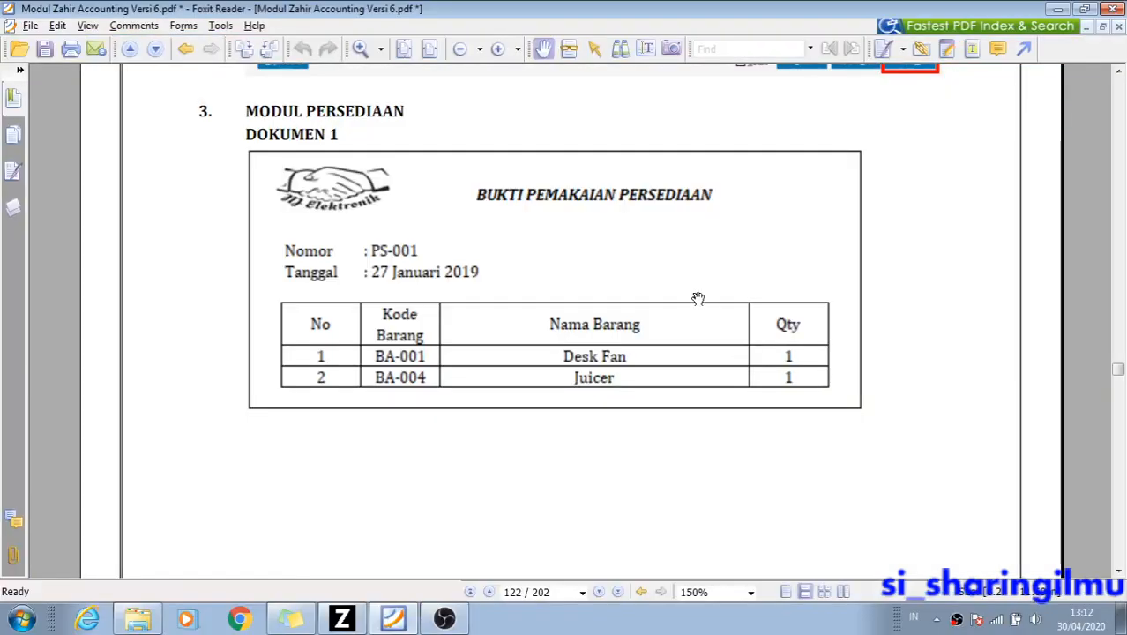
{"action": "mouse_move", "coordinate": [684, 268]}
{"action": "left_mouse_down"}
{"action": "mouse_move", "coordinate": [684, 280]}
{"action": "mouse_move", "coordinate": [685, 268]}
{"action": "left_mouse_up"}
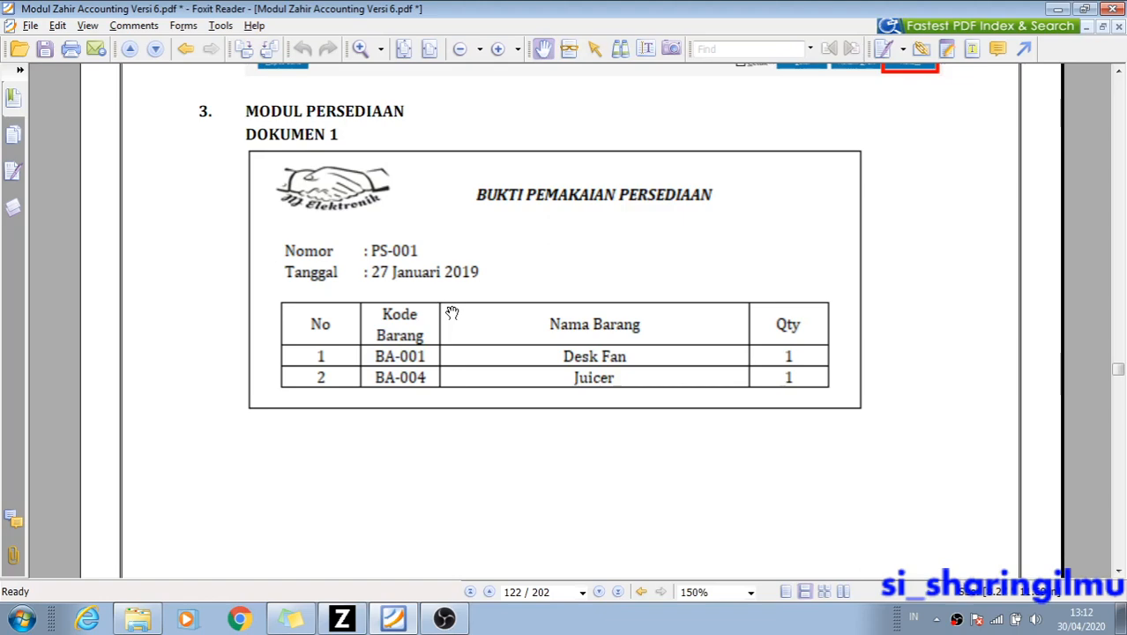
{"action": "key", "text": "alt+Tab"}
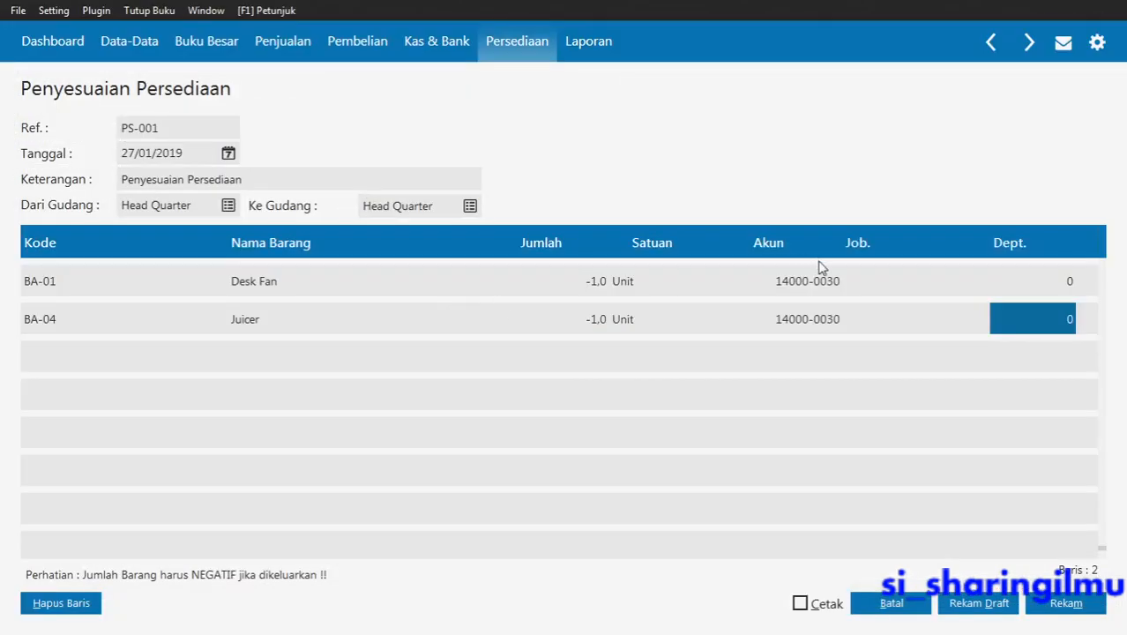
{"action": "left_click", "coordinate": [830, 270]}
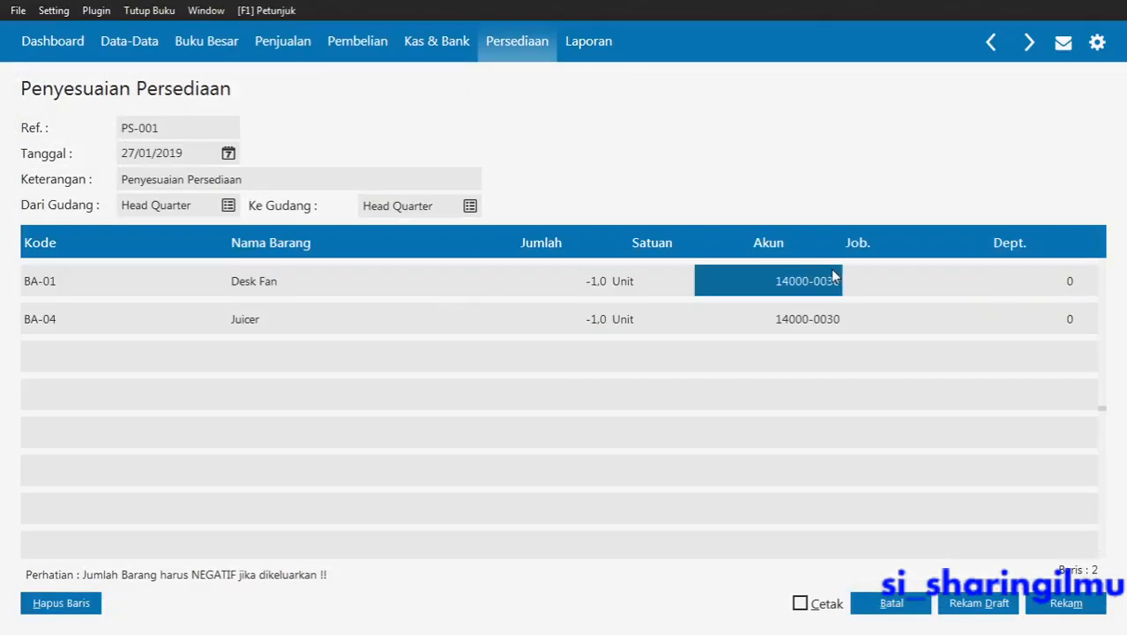
{"action": "left_click", "coordinate": [590, 288]}
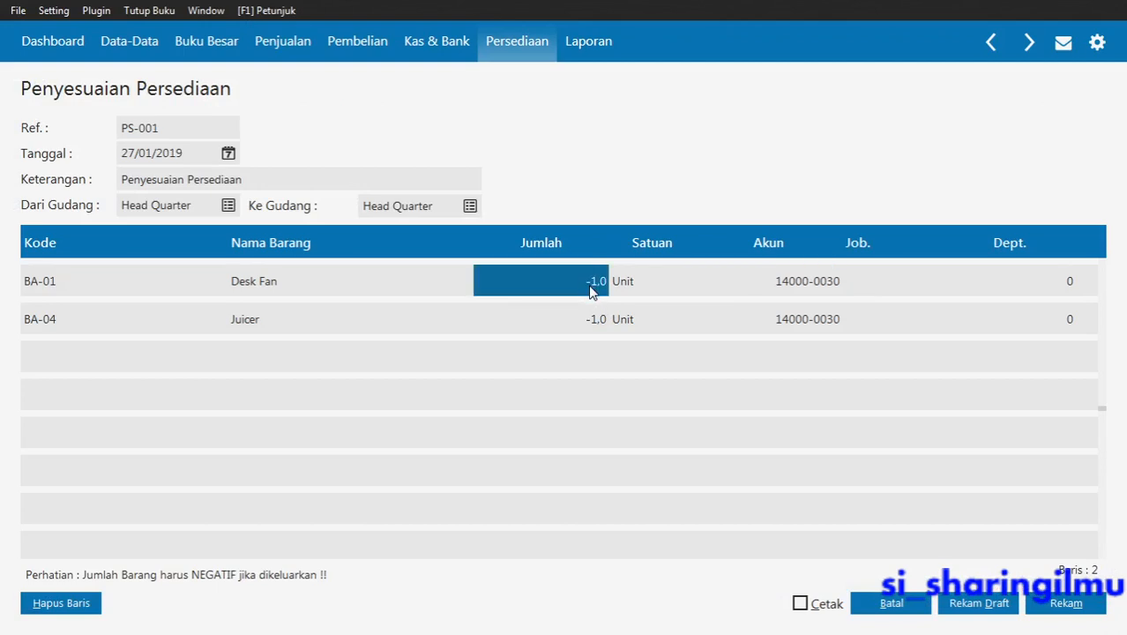
{"action": "left_click", "coordinate": [607, 319]}
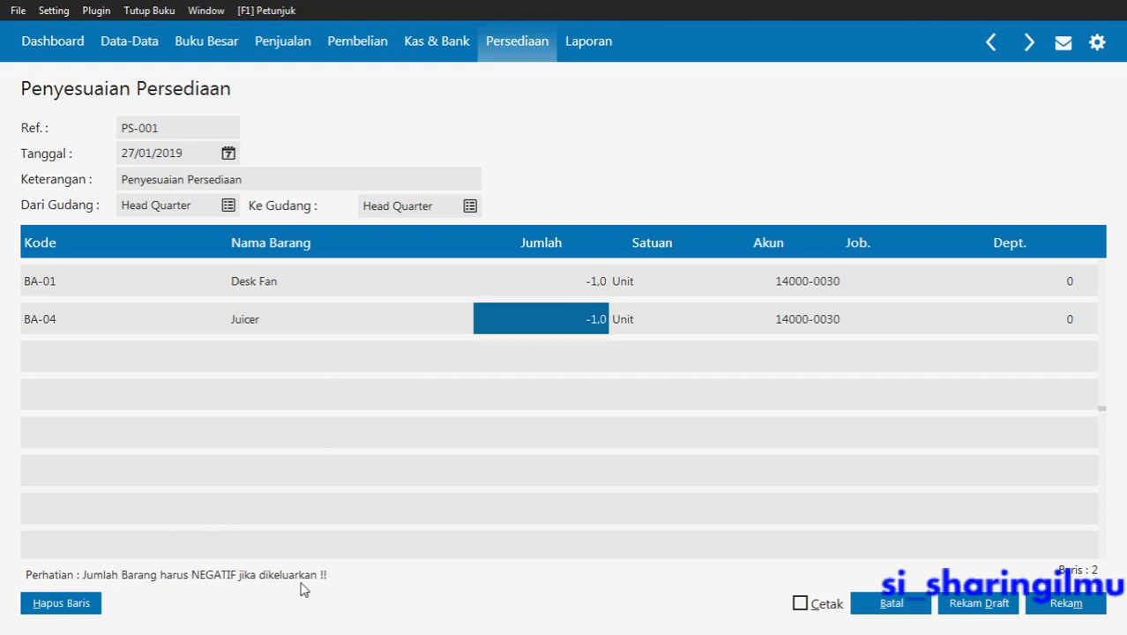
{"action": "left_click", "coordinate": [639, 288]}
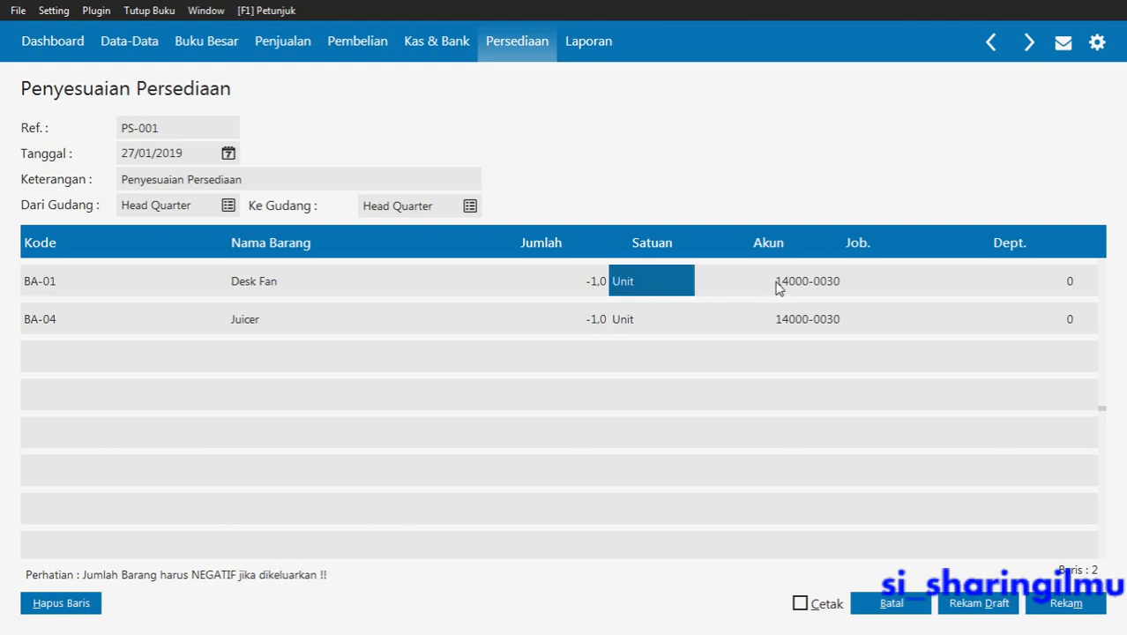
{"action": "left_click", "coordinate": [779, 286]}
{"action": "left_click", "coordinate": [608, 288]}
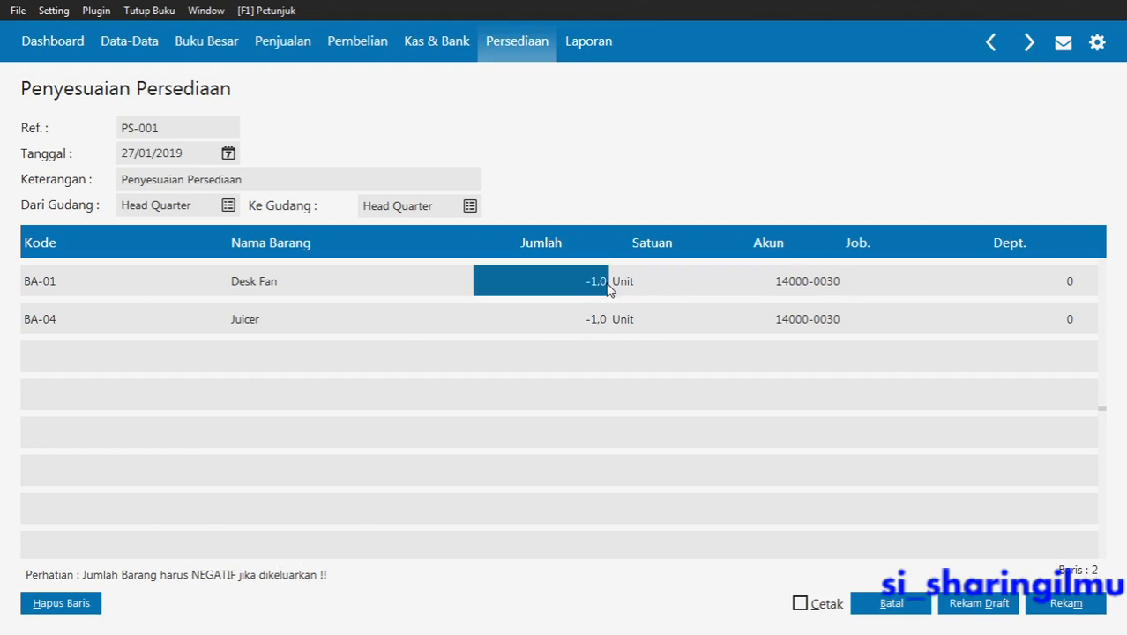
{"action": "left_click", "coordinate": [366, 179]}
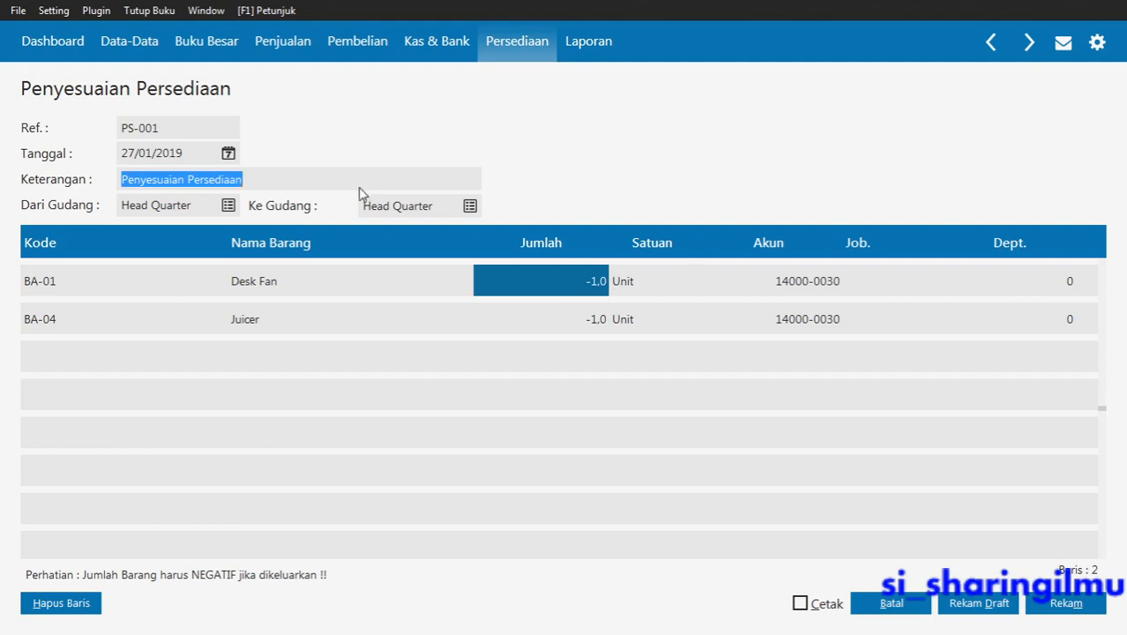
Record the PS-001 adjustment, then close the blank adjustment form and the Pemakaian / Penyesuaian Barang list
{"action": "left_click", "coordinate": [1063, 605]}
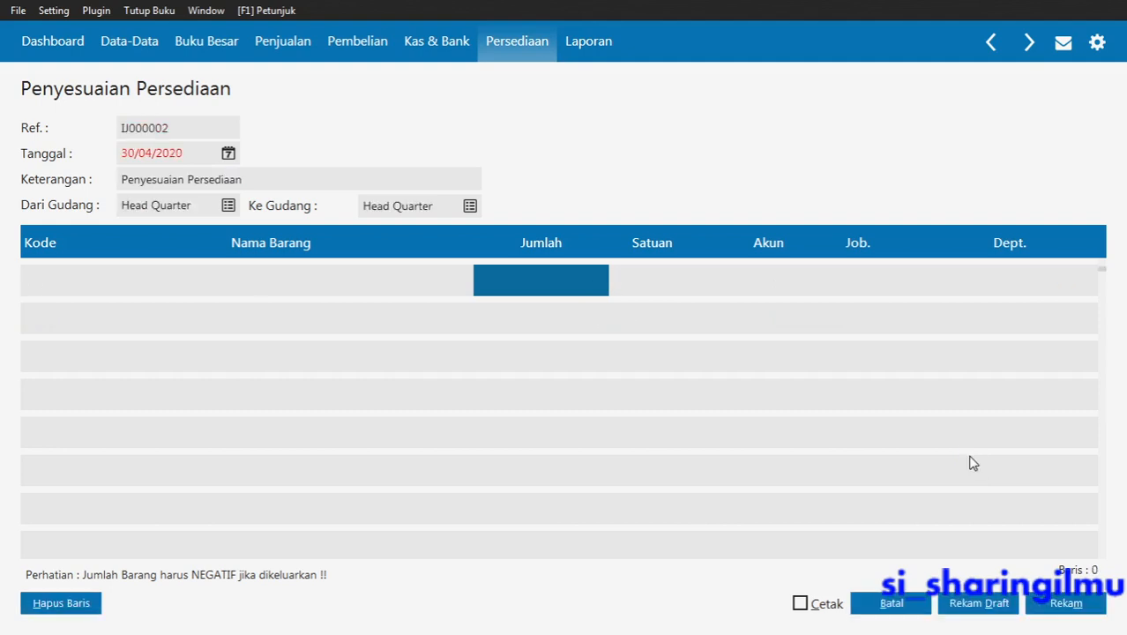
{"action": "left_click", "coordinate": [881, 606]}
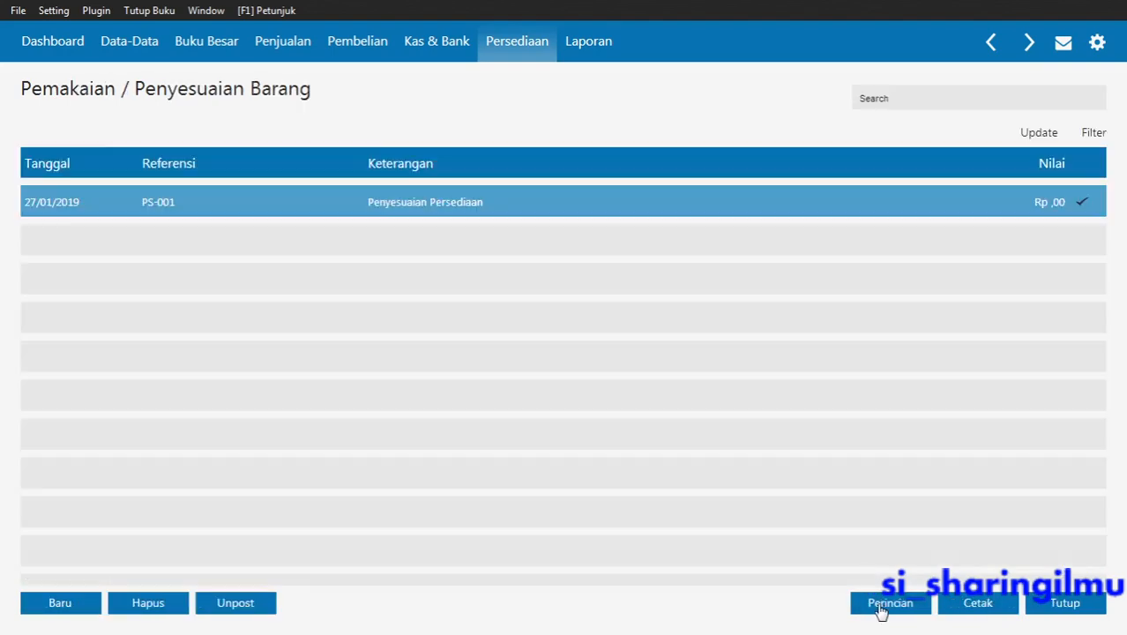
{"action": "left_click", "coordinate": [1059, 610]}
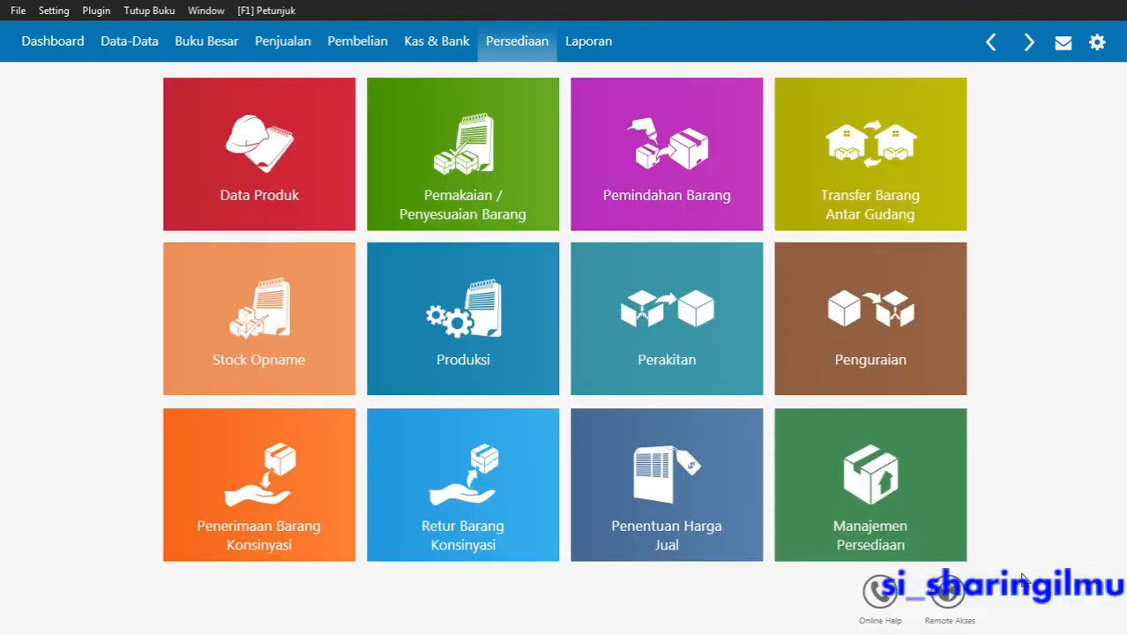
Switch to the PDF module in Foxit Reader and read the Bukti Memorial under Dokumen 2
{"action": "key", "text": "alt+Tab"}
{"action": "scroll", "coordinate": [676, 481], "scroll_direction": "down", "scroll_amount": 10}
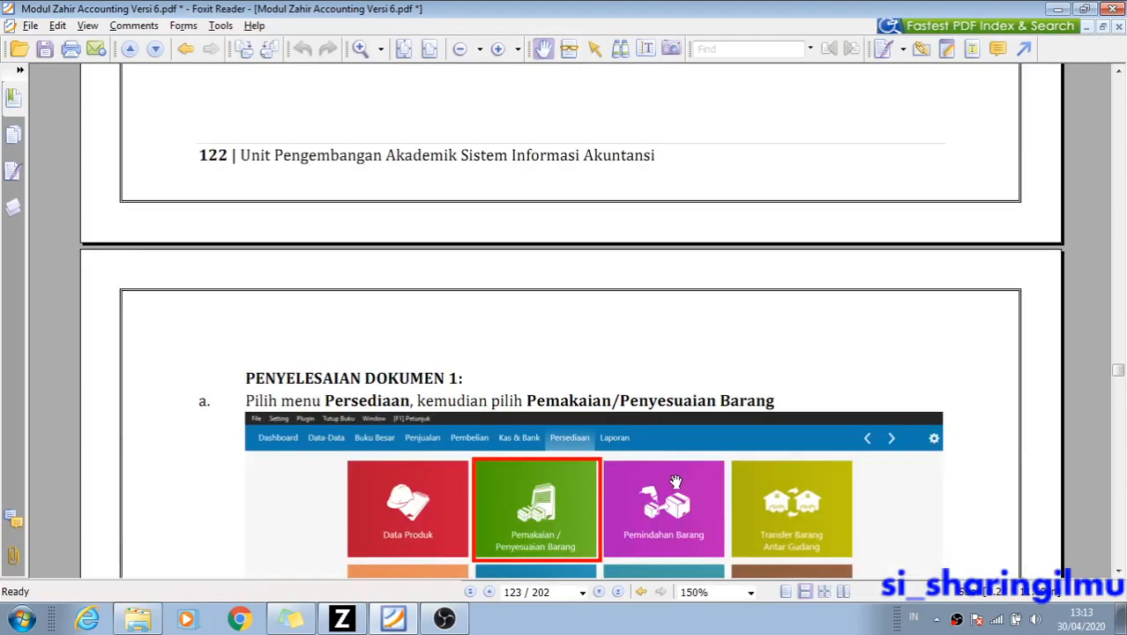
{"action": "scroll", "coordinate": [675, 481], "scroll_direction": "down", "scroll_amount": 12}
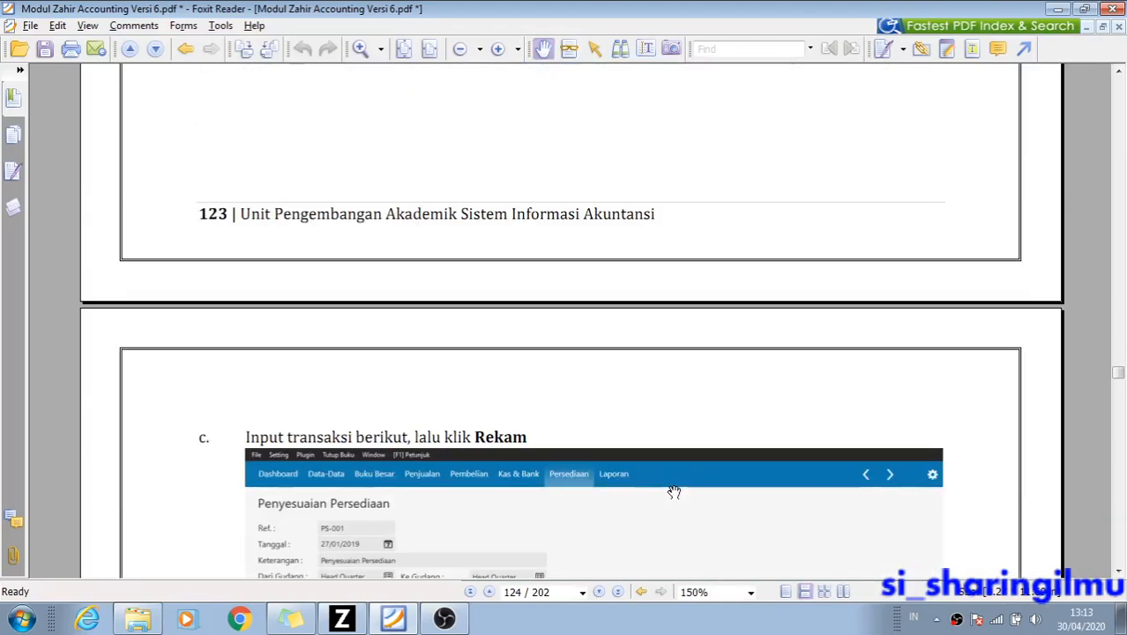
{"action": "scroll", "coordinate": [673, 492], "scroll_direction": "down", "scroll_amount": 12}
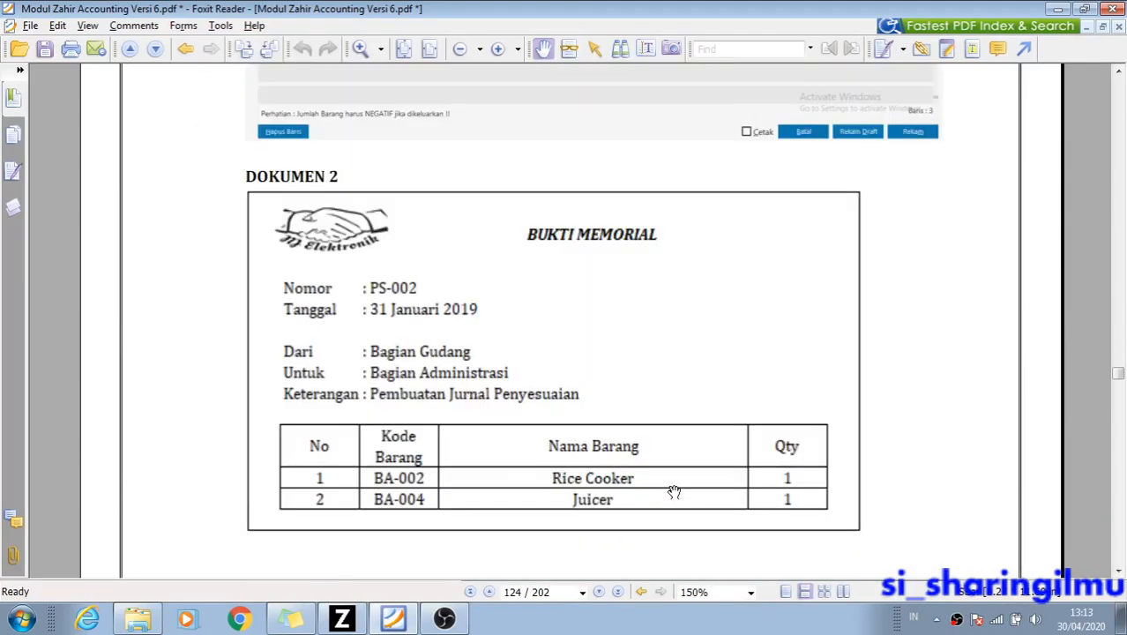
{"action": "scroll", "coordinate": [674, 491], "scroll_direction": "down", "scroll_amount": 1}
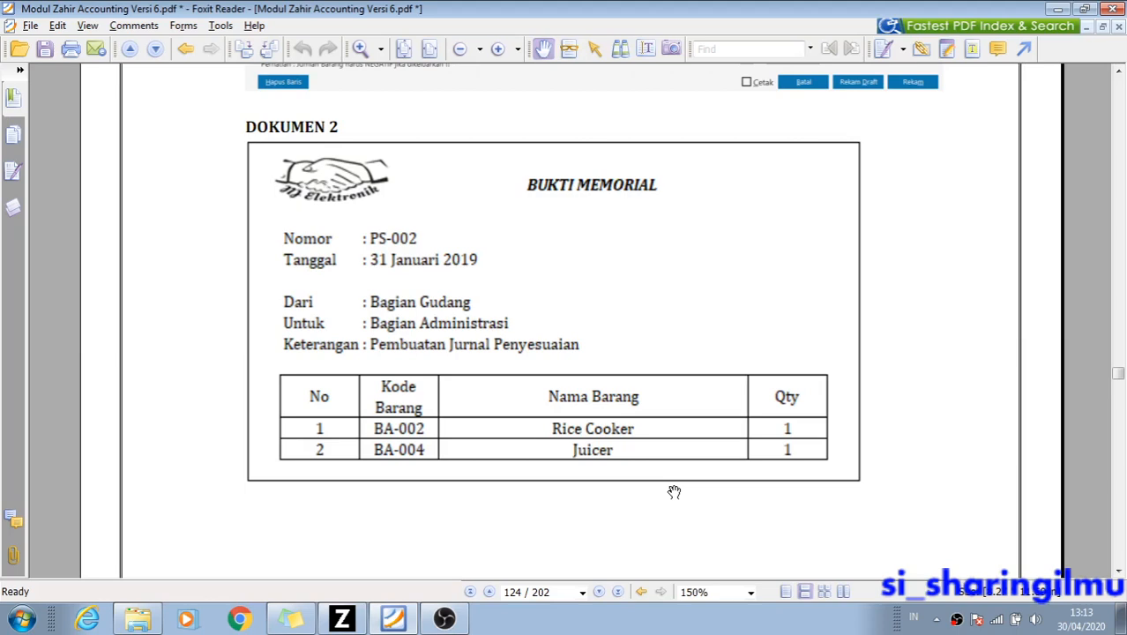
{"action": "scroll", "coordinate": [649, 432], "scroll_direction": "down", "scroll_amount": 1}
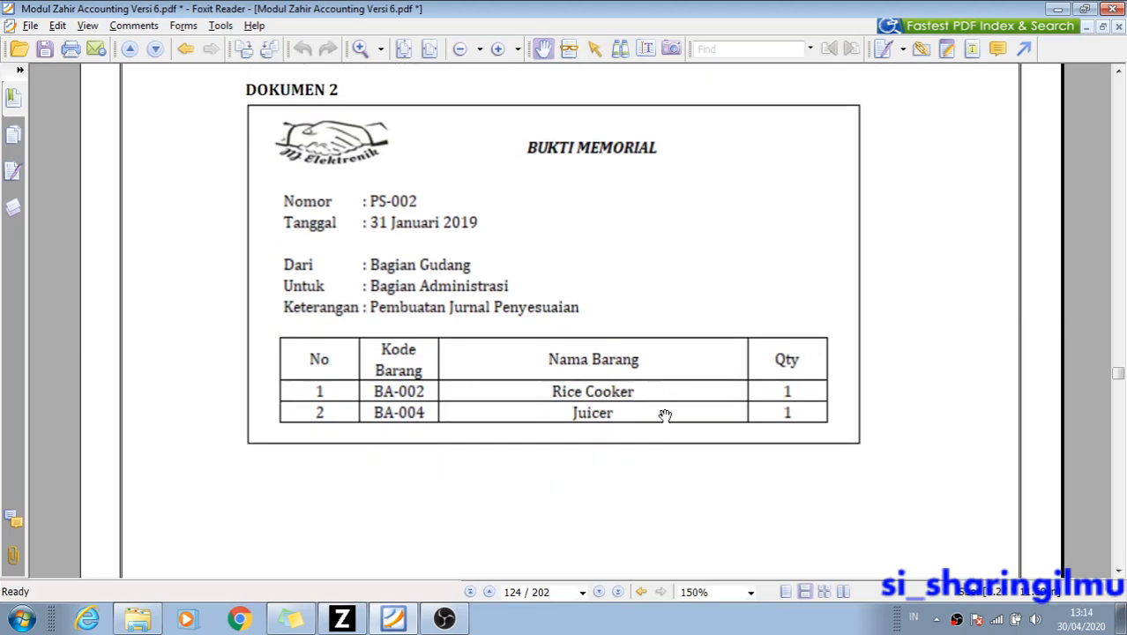
Switch to Zahir and create a new Pemakaian / Penyesuaian Barang entry with the reference PS-002
{"action": "key", "text": "alt+Tab"}
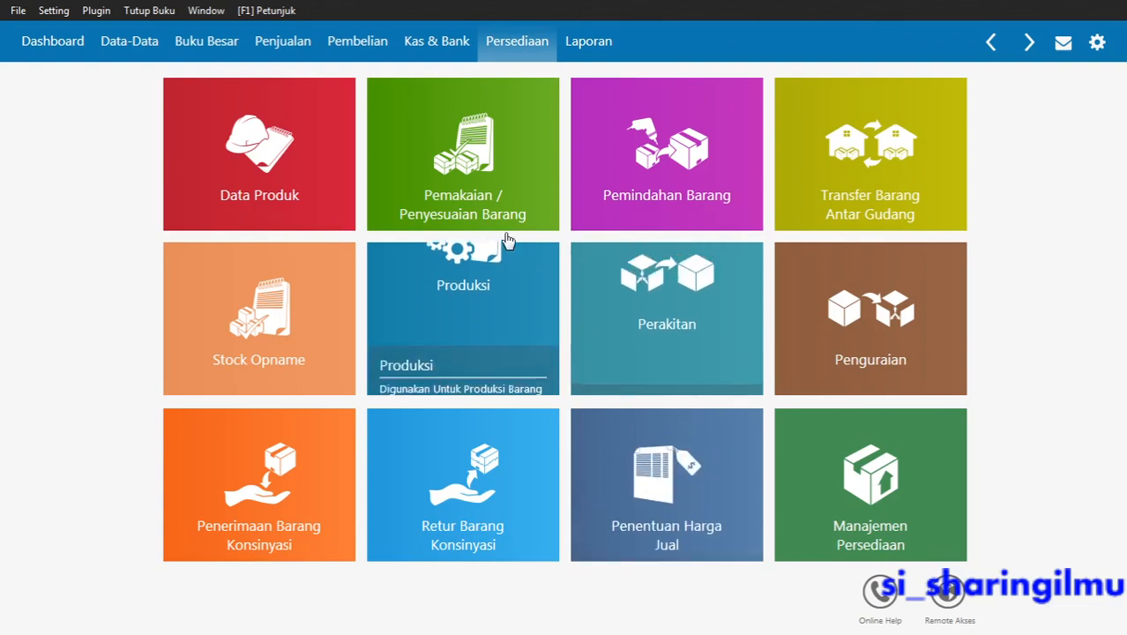
{"action": "mouse_move", "coordinate": [498, 194]}
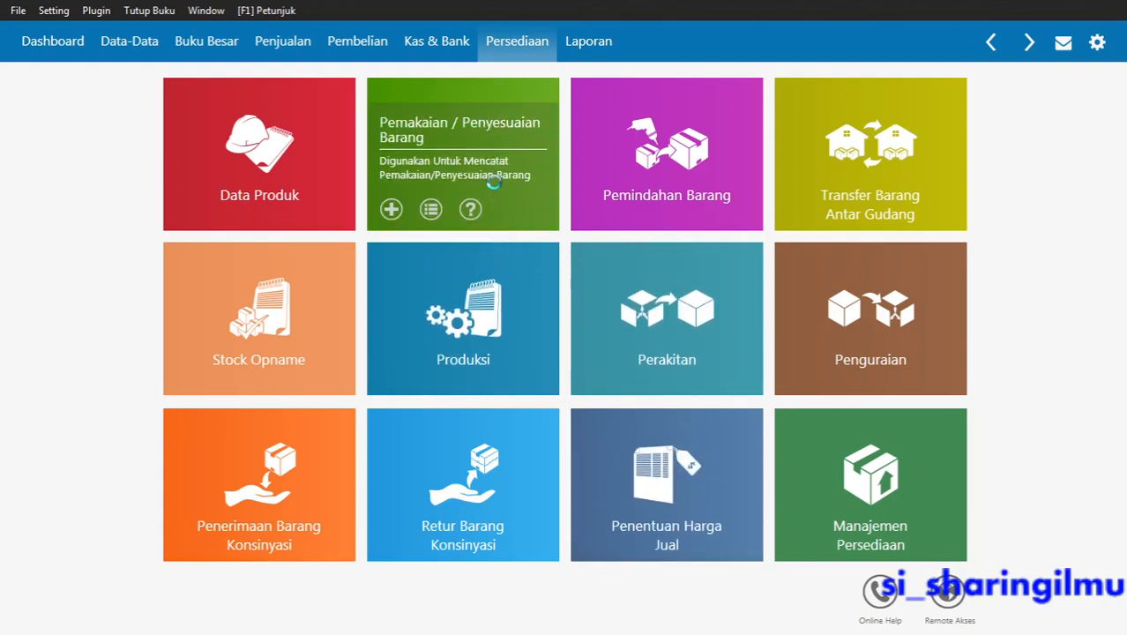
{"action": "left_click", "coordinate": [494, 193]}
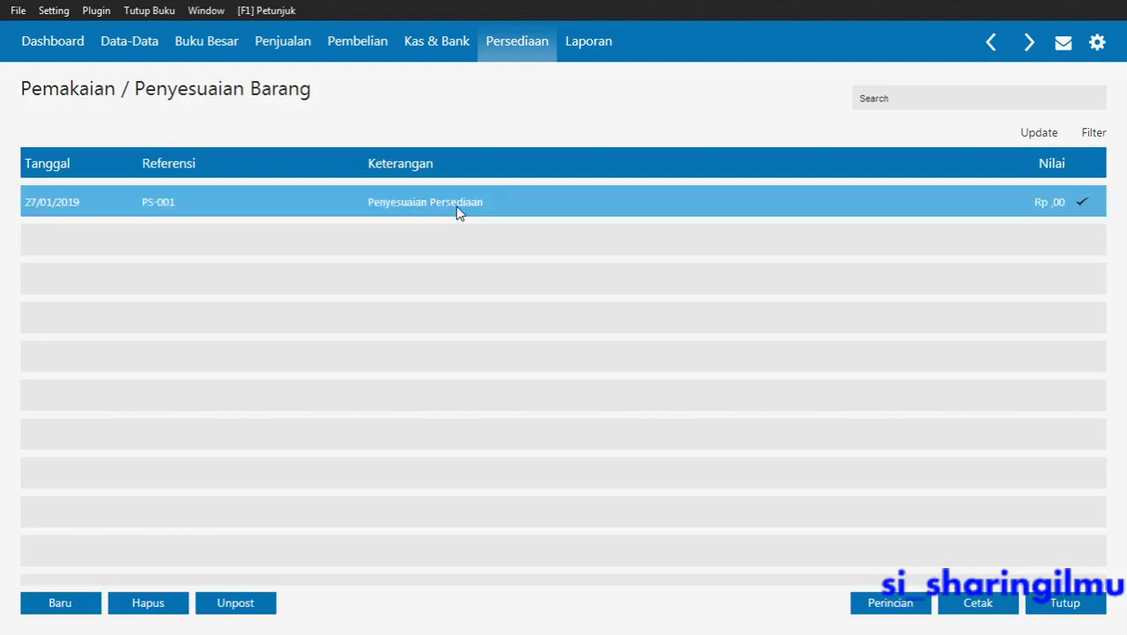
{"action": "left_click", "coordinate": [55, 603]}
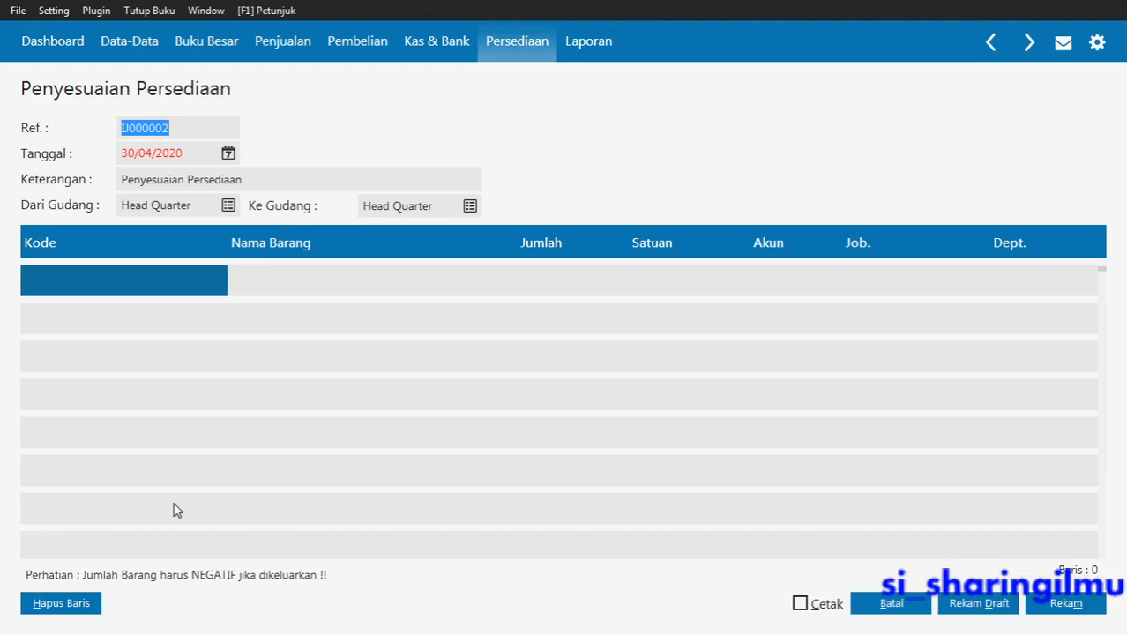
{"action": "type", "text": "PS"}
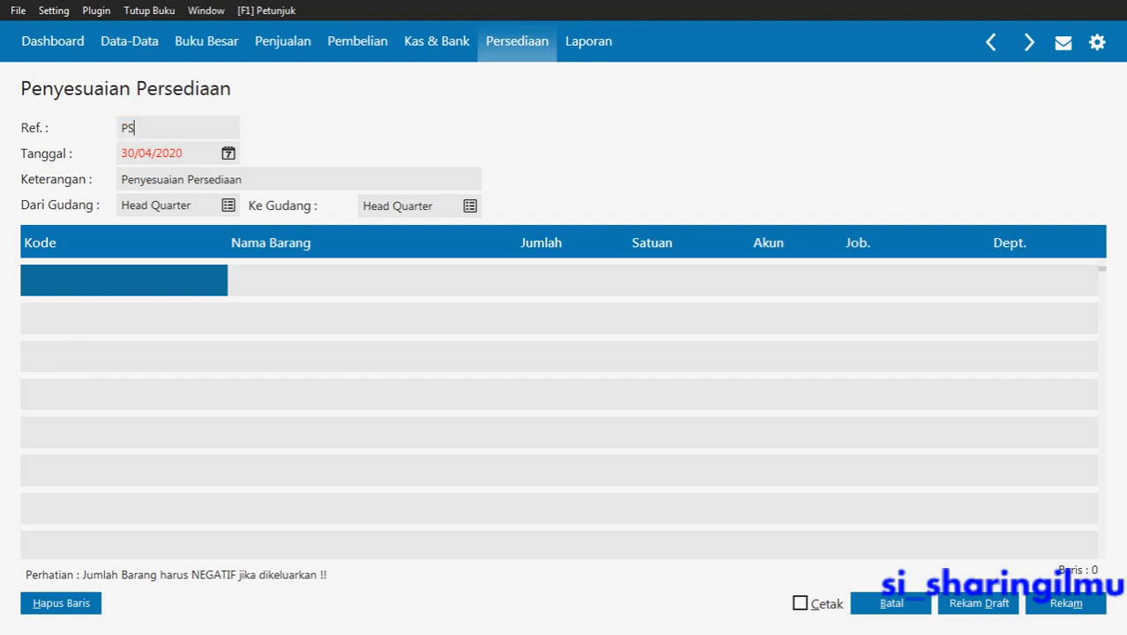
{"action": "type", "text": "-002"}
{"action": "key", "text": "Tab"}
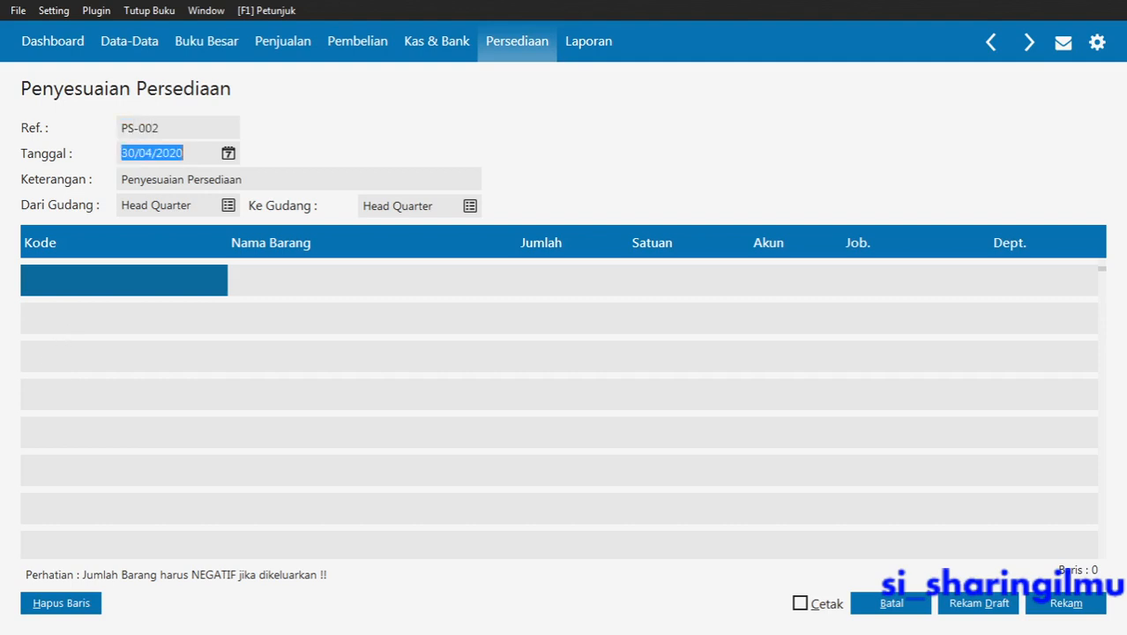
Check the date on the PDF memorial slip and set the Zahir adjustment date to 31/01/2019
{"action": "key", "text": "alt+Tab"}
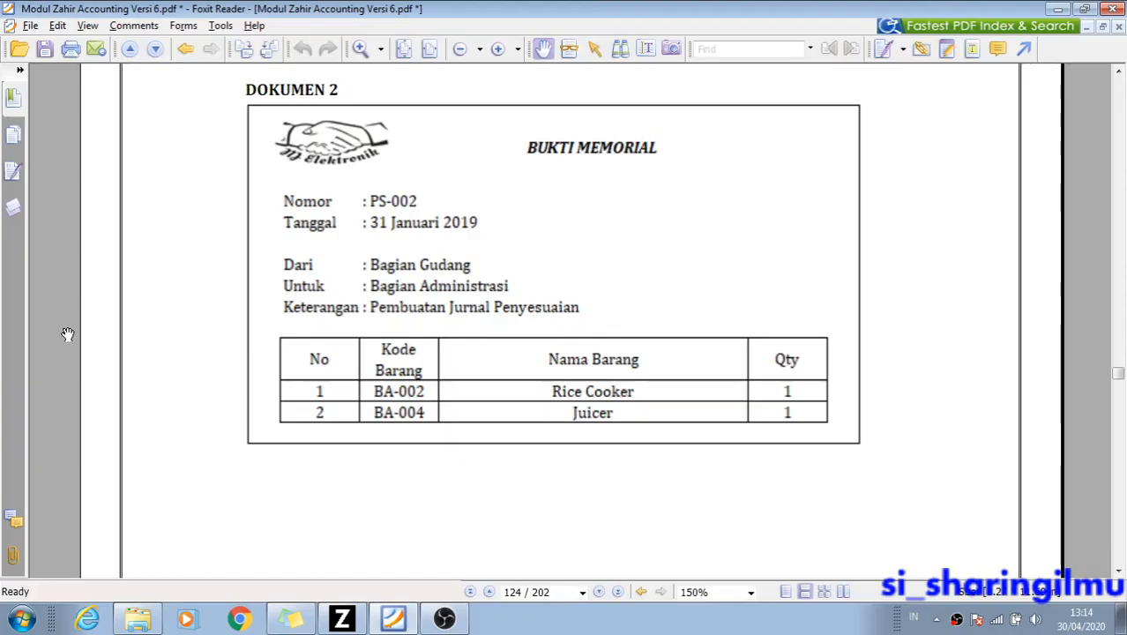
{"action": "key", "text": "alt+Tab"}
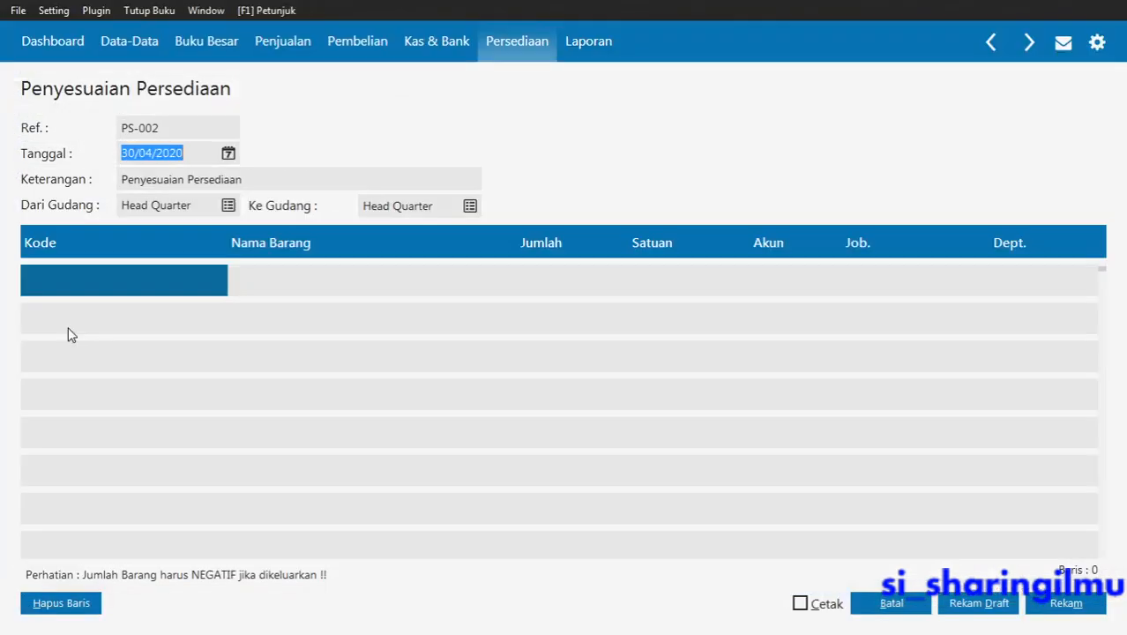
{"action": "type", "text": "31/01/2019"}
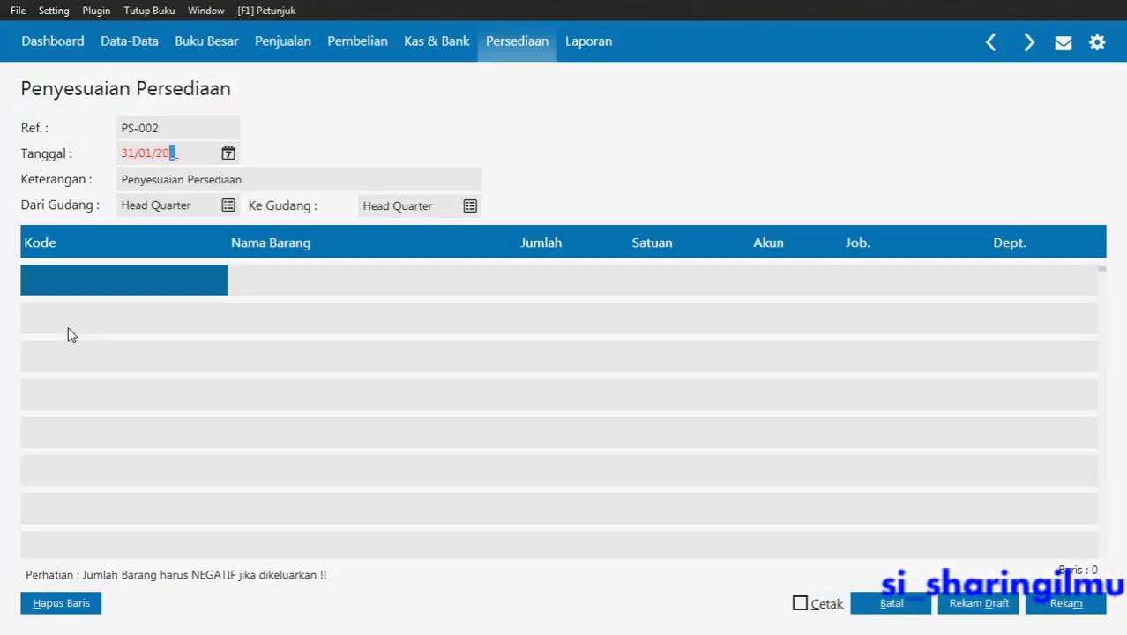
{"action": "key", "text": "Tab"}
{"action": "key", "text": "Tab"}
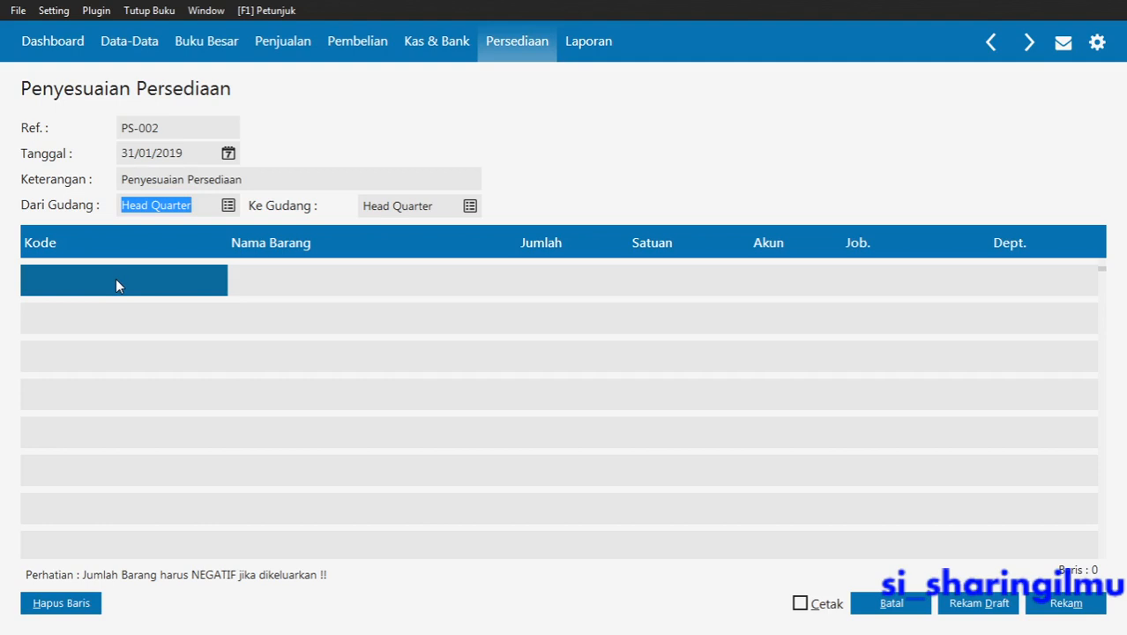
Check the slip's description in the PDF and append "(Barang Rusak)" to the Penyesuaian Persediaan description in Zahir
{"action": "key", "text": "alt+Tab"}
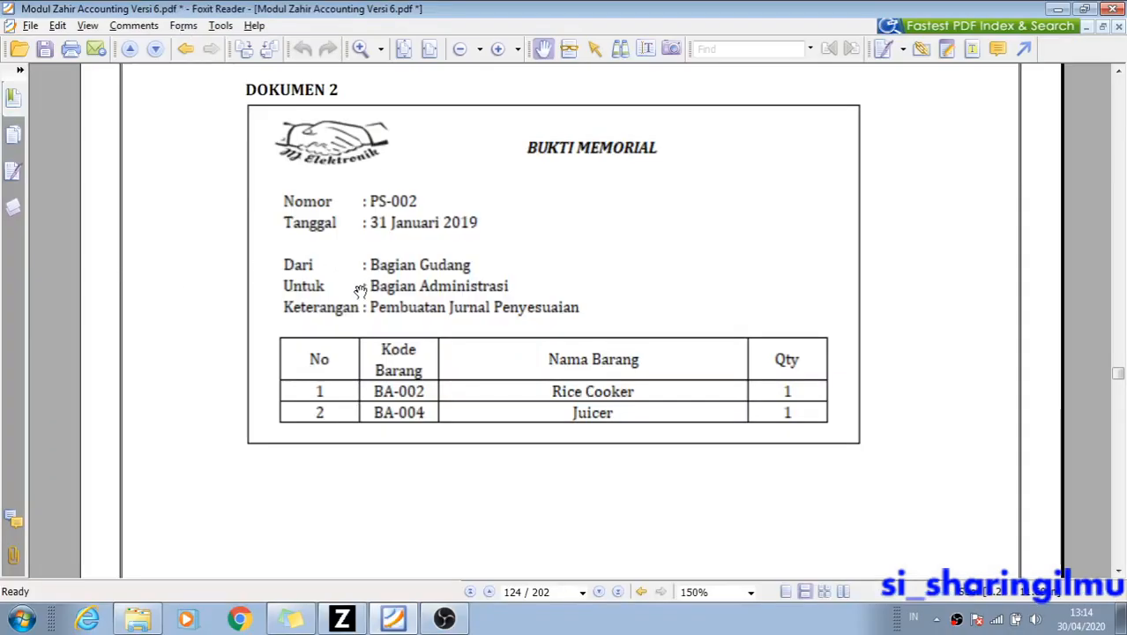
{"action": "key", "text": "alt+Tab"}
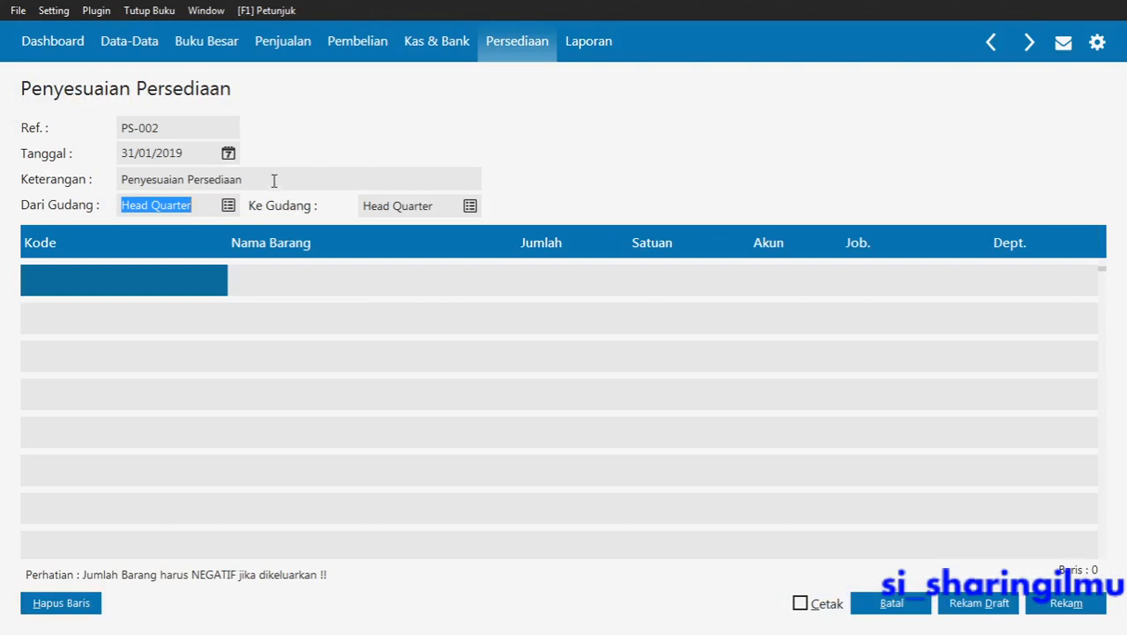
{"action": "left_click", "coordinate": [275, 181]}
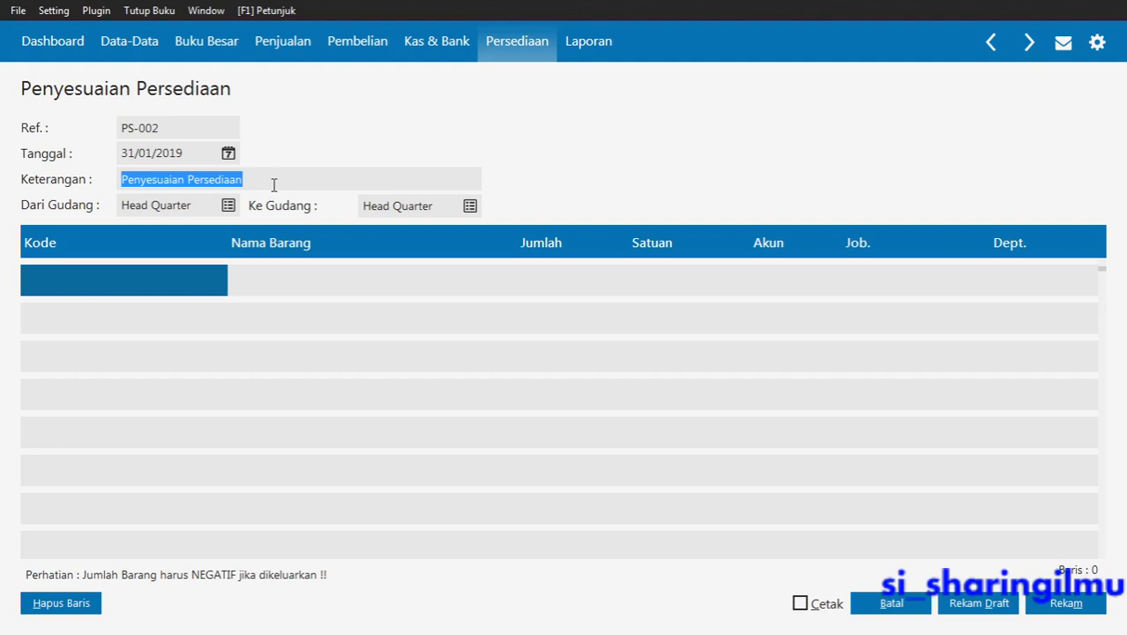
{"action": "left_click", "coordinate": [275, 184]}
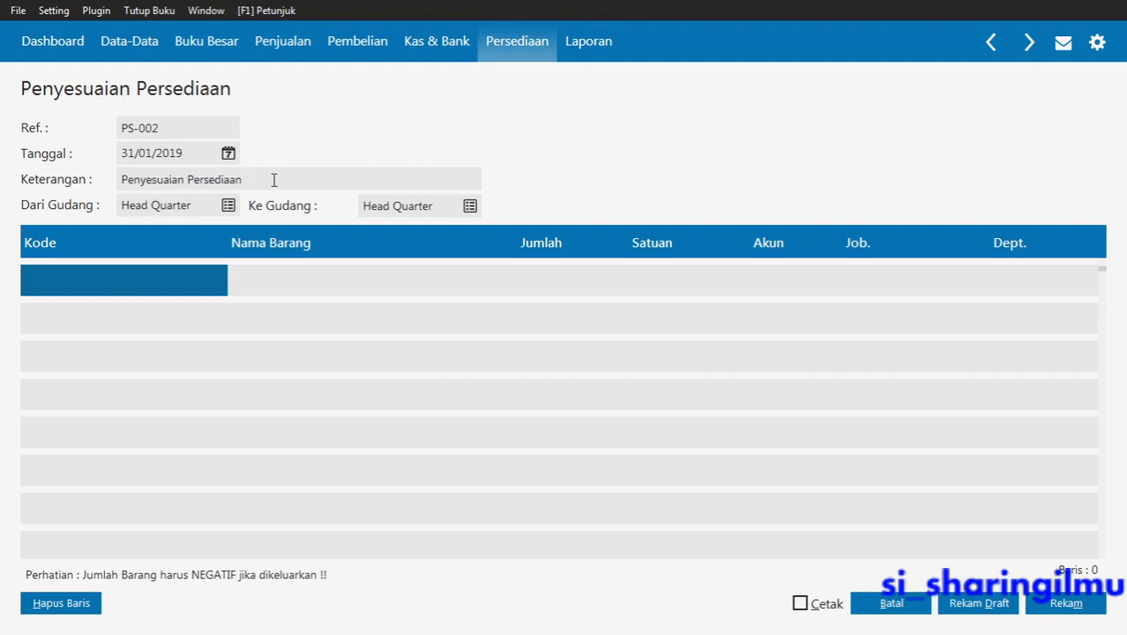
{"action": "type", "text": "(Barang Rusak)"}
Add the item BA-02 Rice Cooker to the first adjustment line
{"action": "left_click", "coordinate": [175, 286]}
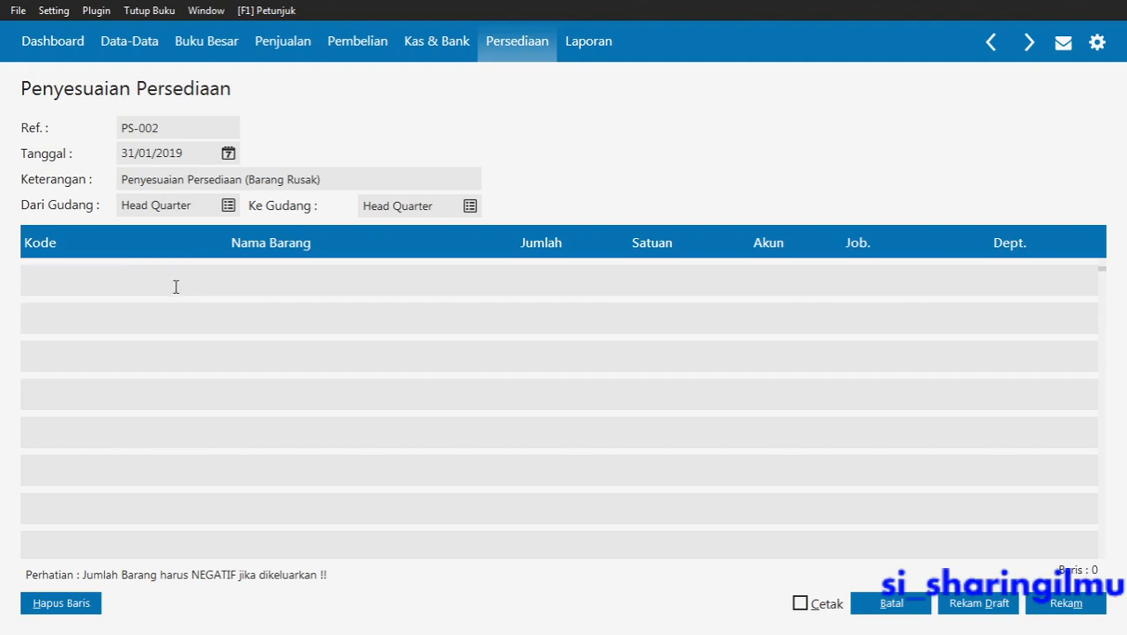
{"action": "key", "text": "Return"}
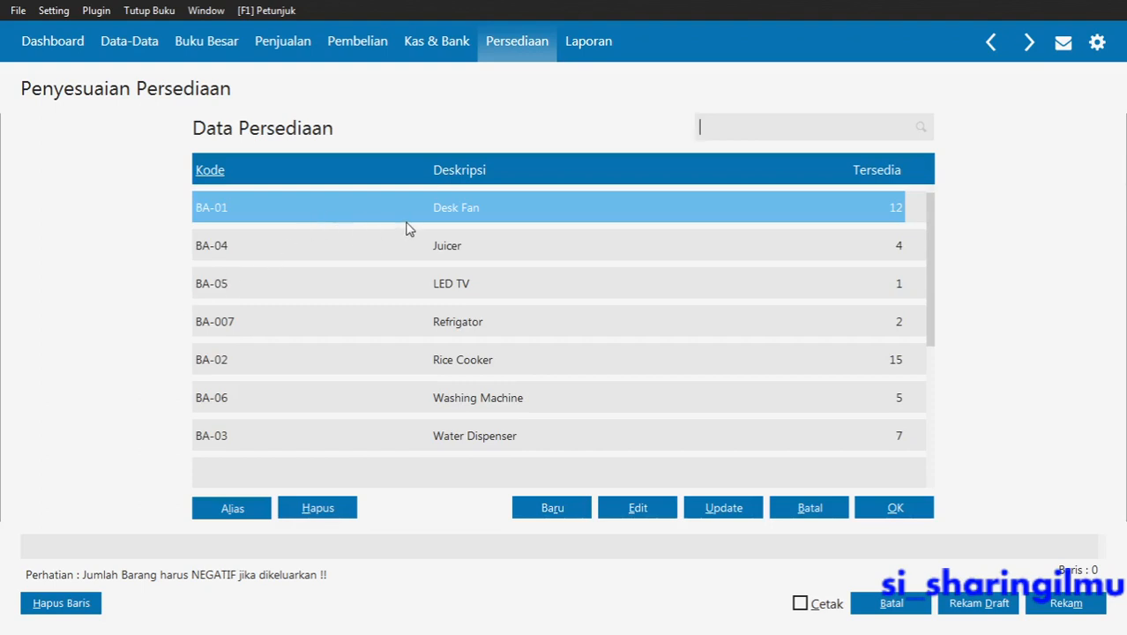
{"action": "double_click", "coordinate": [340, 367]}
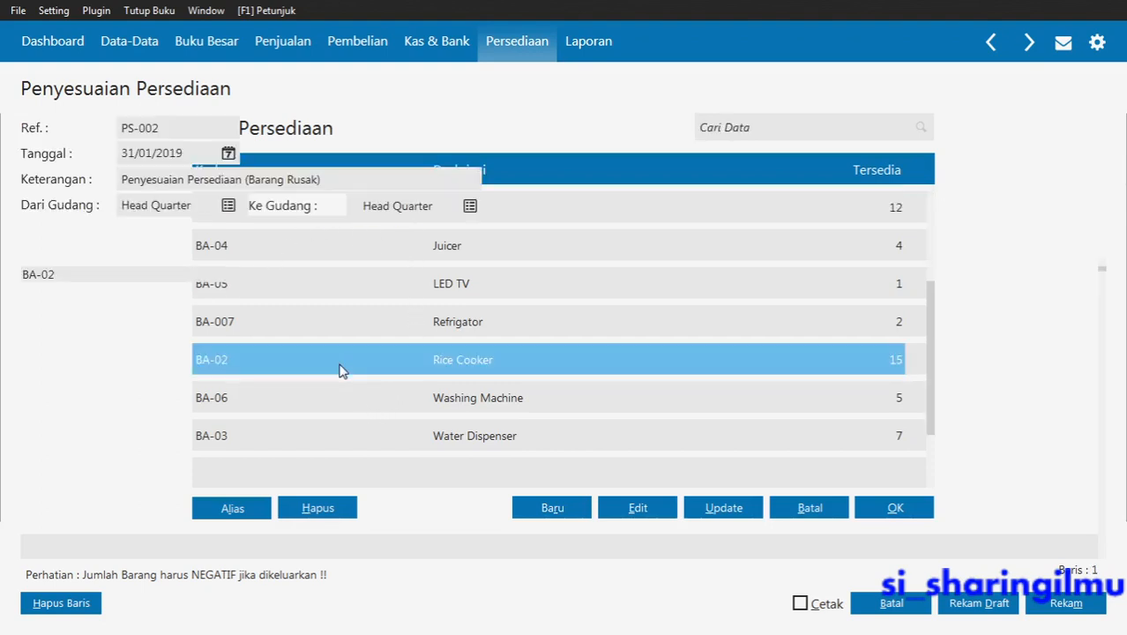
Set the Rice Cooker line's quantity to -1 and check it against the PS-002 slip in the PDF module
{"action": "left_click", "coordinate": [528, 278]}
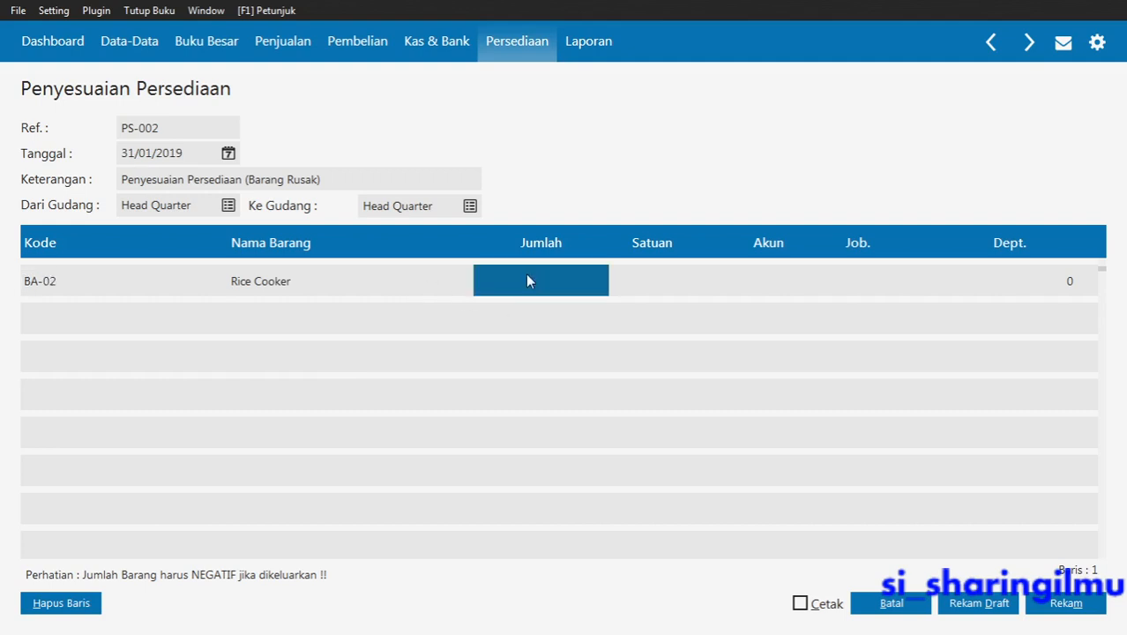
{"action": "type", "text": "-1"}
{"action": "key", "text": "Return"}
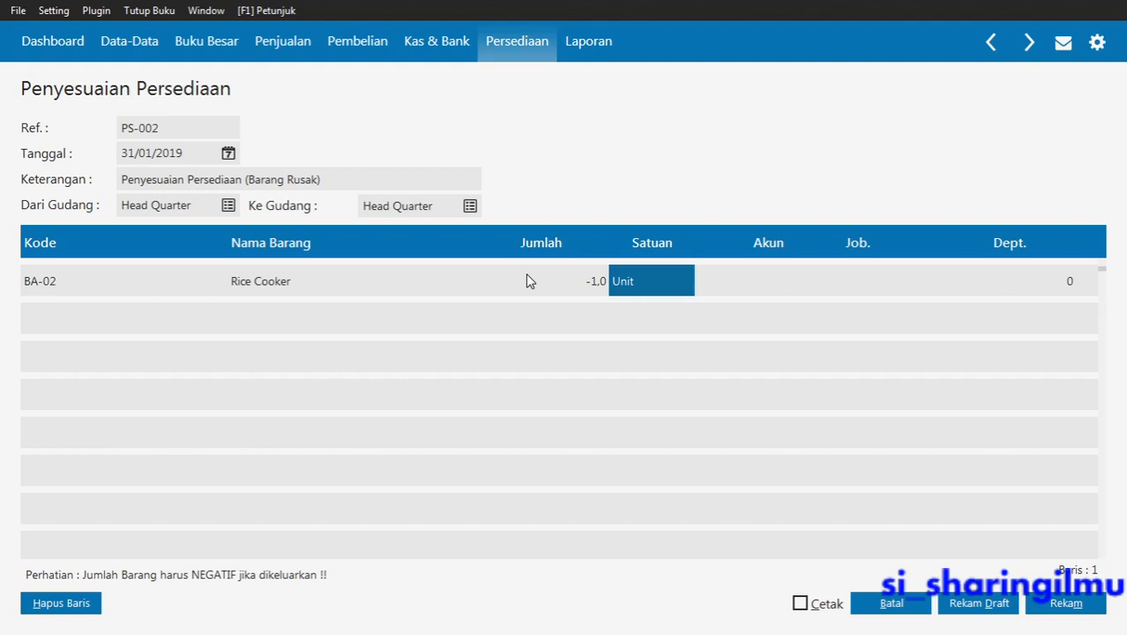
{"action": "key", "text": "alt+Tab"}
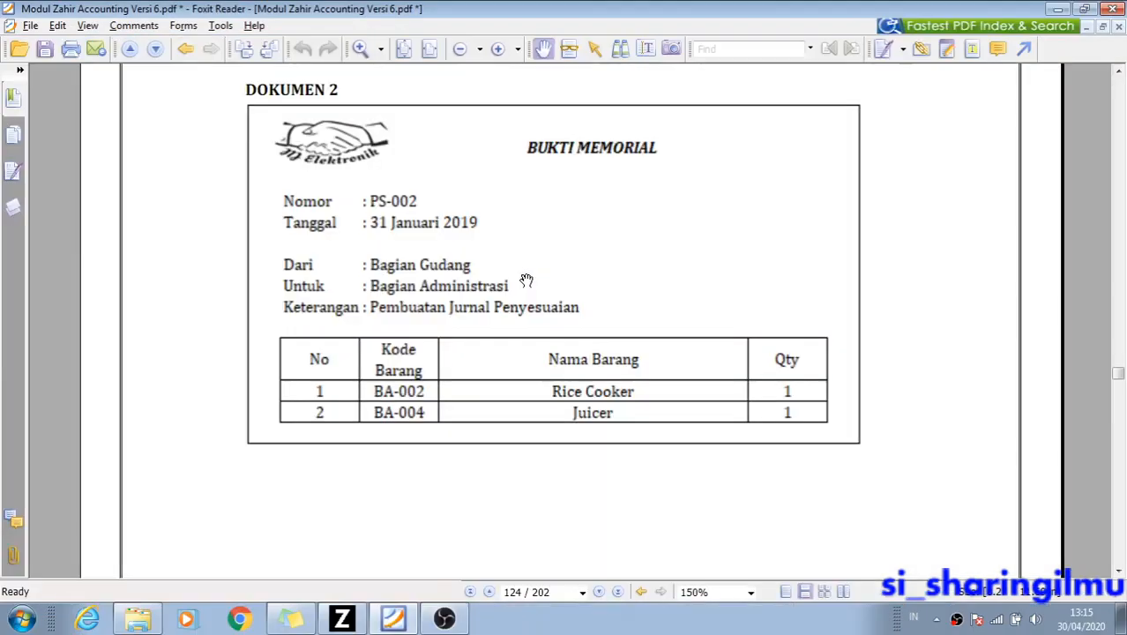
{"action": "key", "text": "alt+Tab"}
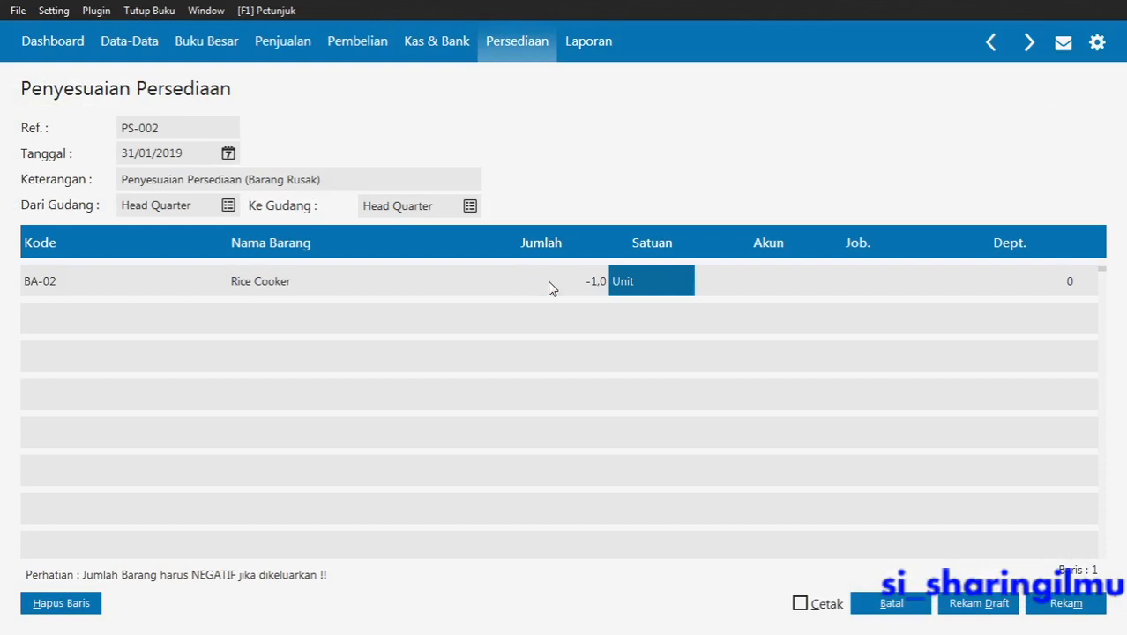
Assign account 520000030 Kerusakan dan Kegagalan Material to the Rice Cooker line and move on to a new line
{"action": "key", "text": "Return"}
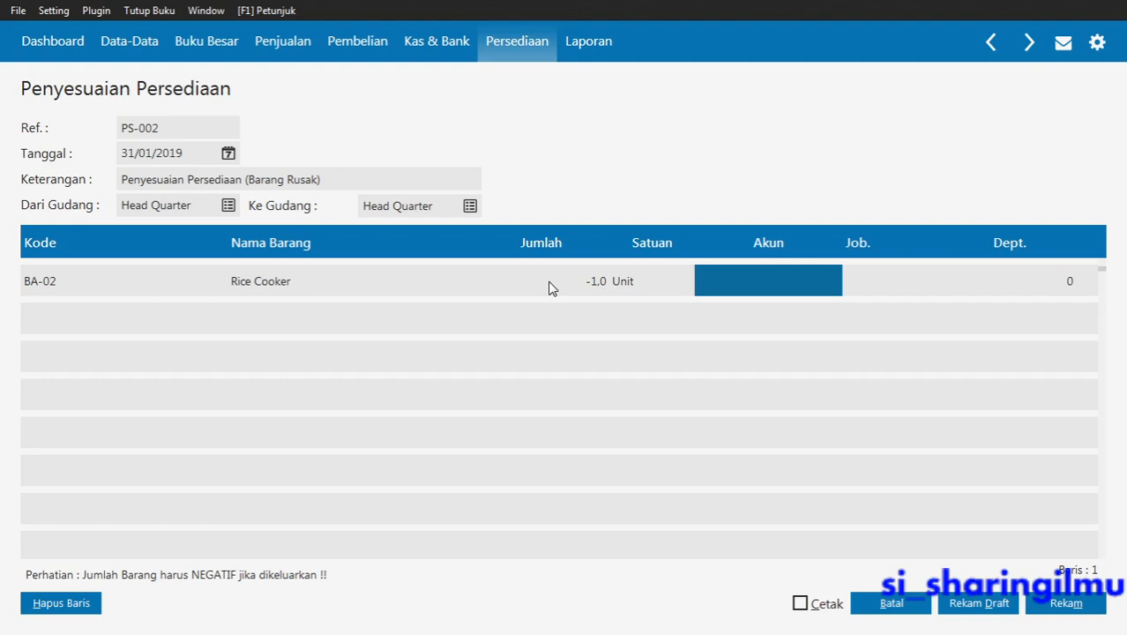
{"action": "double_click", "coordinate": [732, 269]}
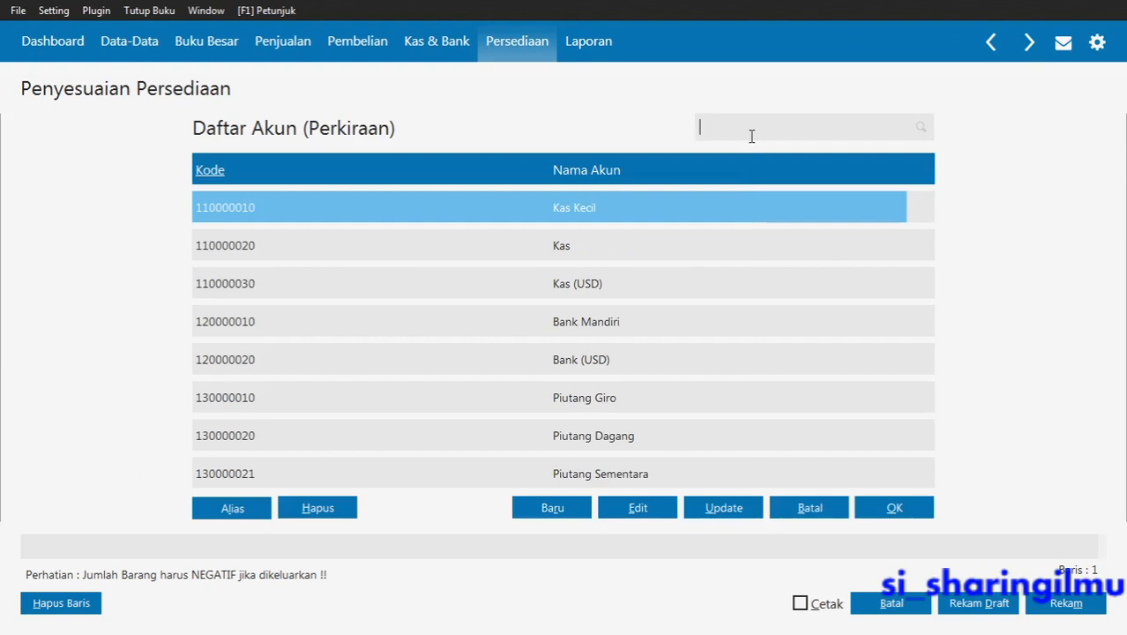
{"action": "type", "text": "5200"}
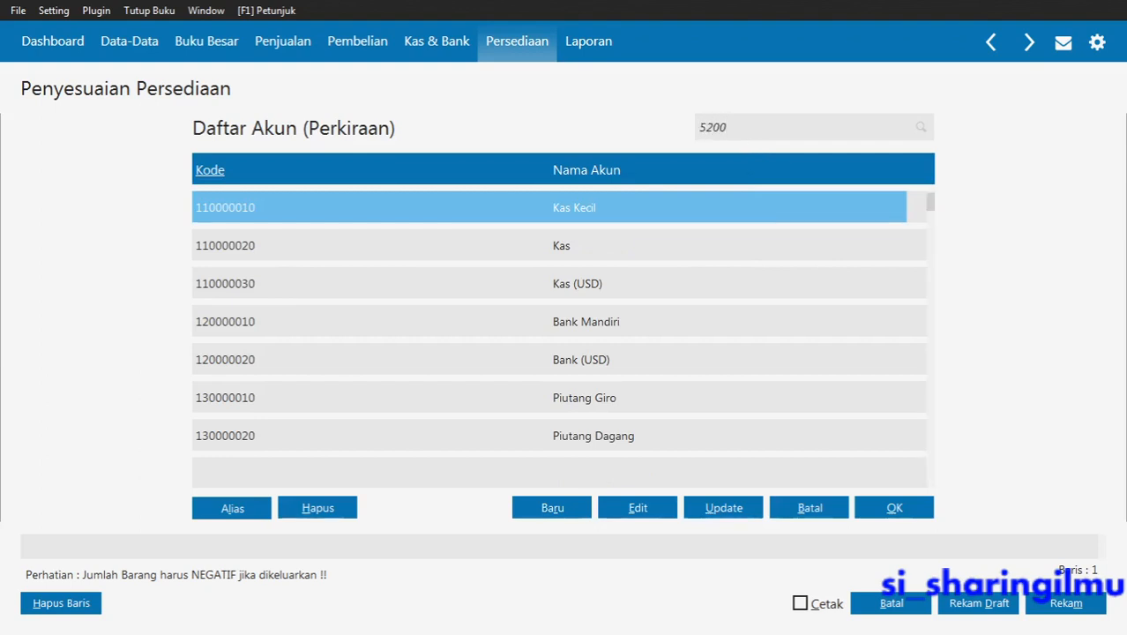
{"action": "type", "text": "00030"}
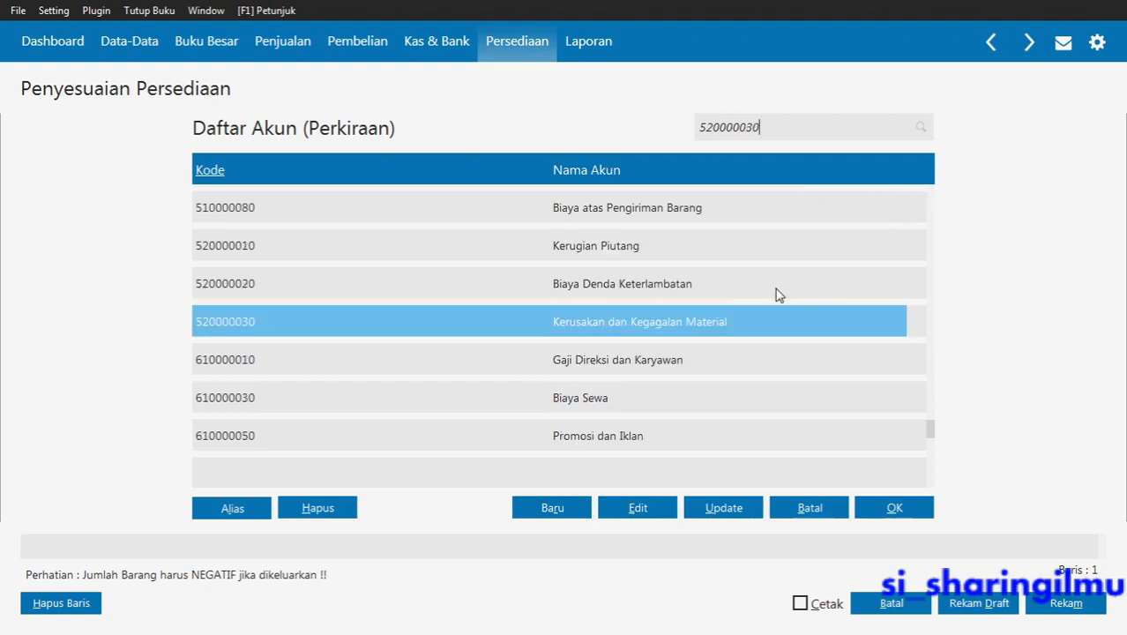
{"action": "double_click", "coordinate": [669, 322]}
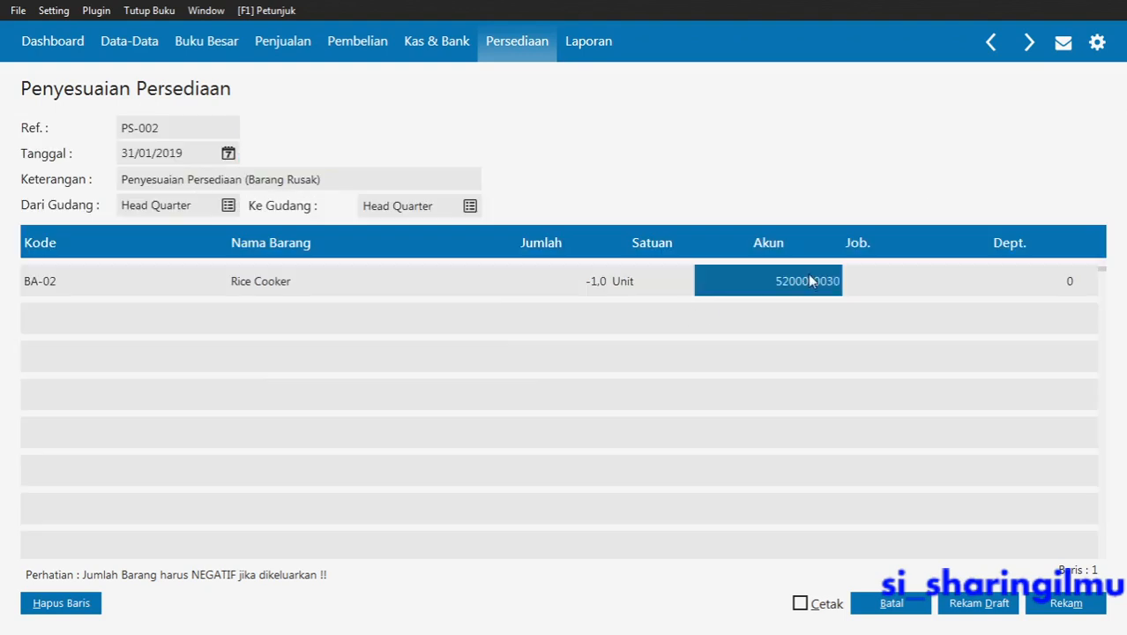
{"action": "key", "text": "Return"}
{"action": "key", "text": "Return"}
{"action": "key", "text": "Return"}
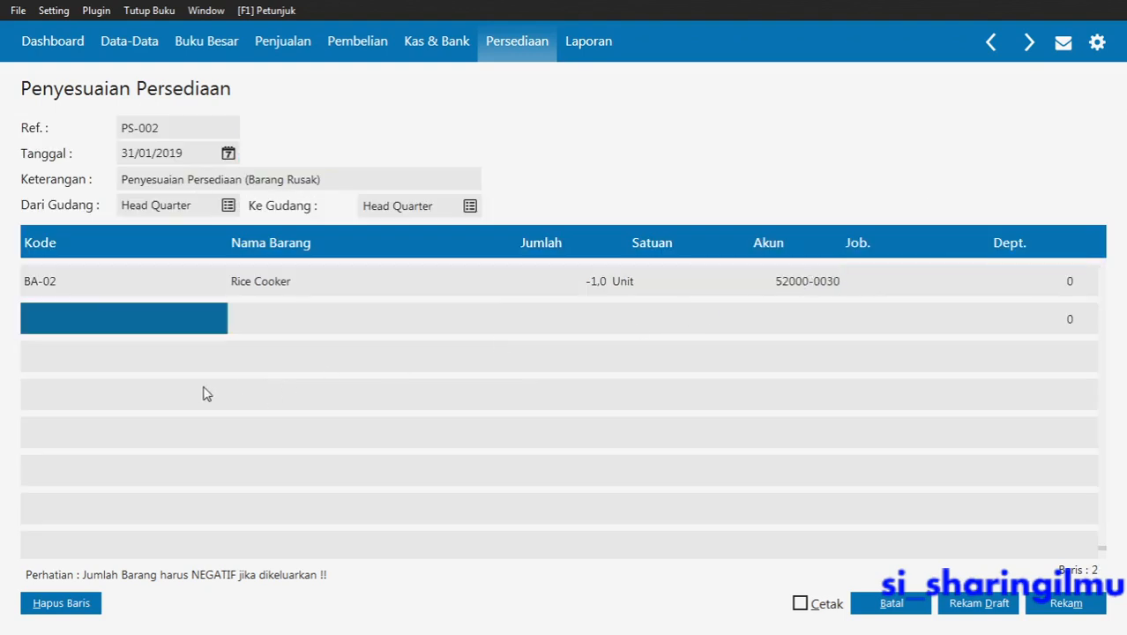
Check the second item on the PDF slip and add BA-04 Juicer to the second line with a quantity of -1
{"action": "left_click", "coordinate": [137, 323]}
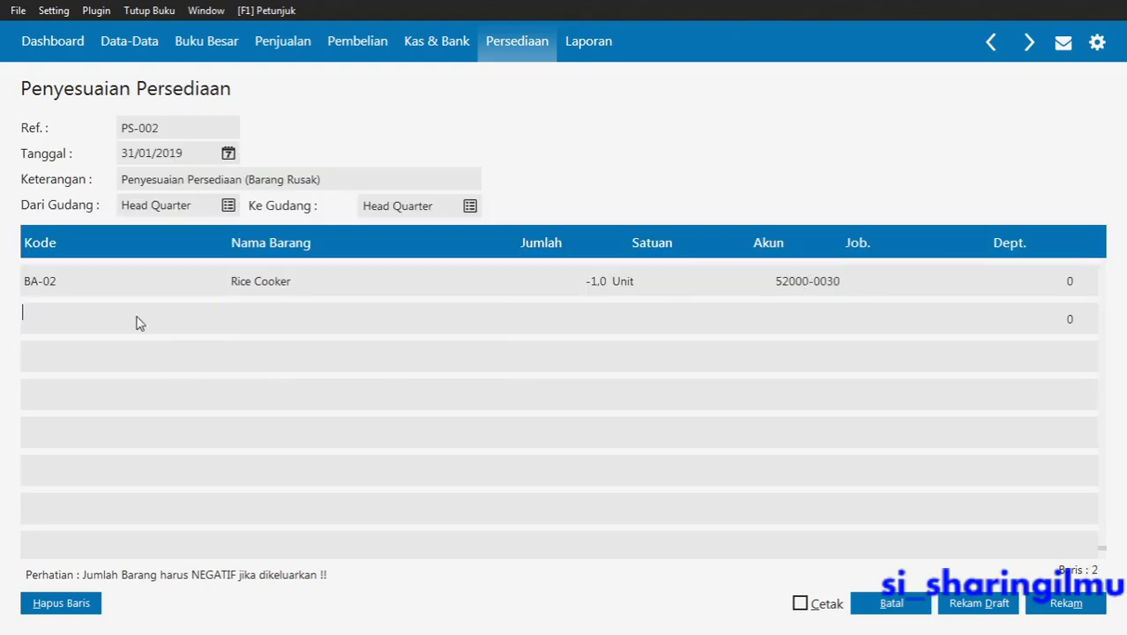
{"action": "double_click", "coordinate": [138, 324]}
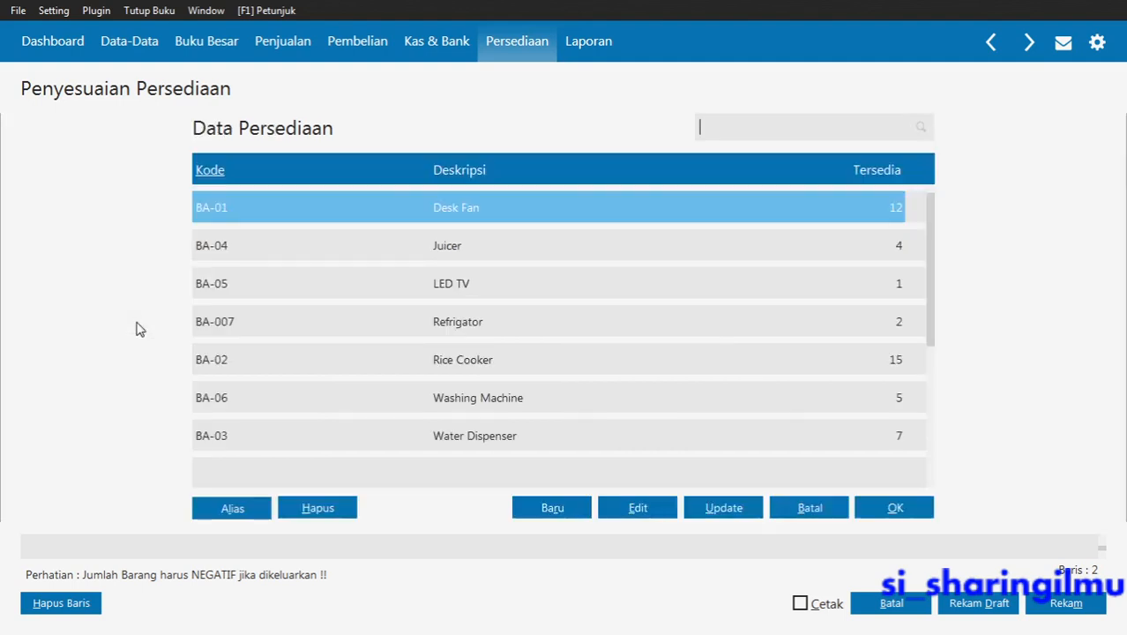
{"action": "key", "text": "alt+Tab"}
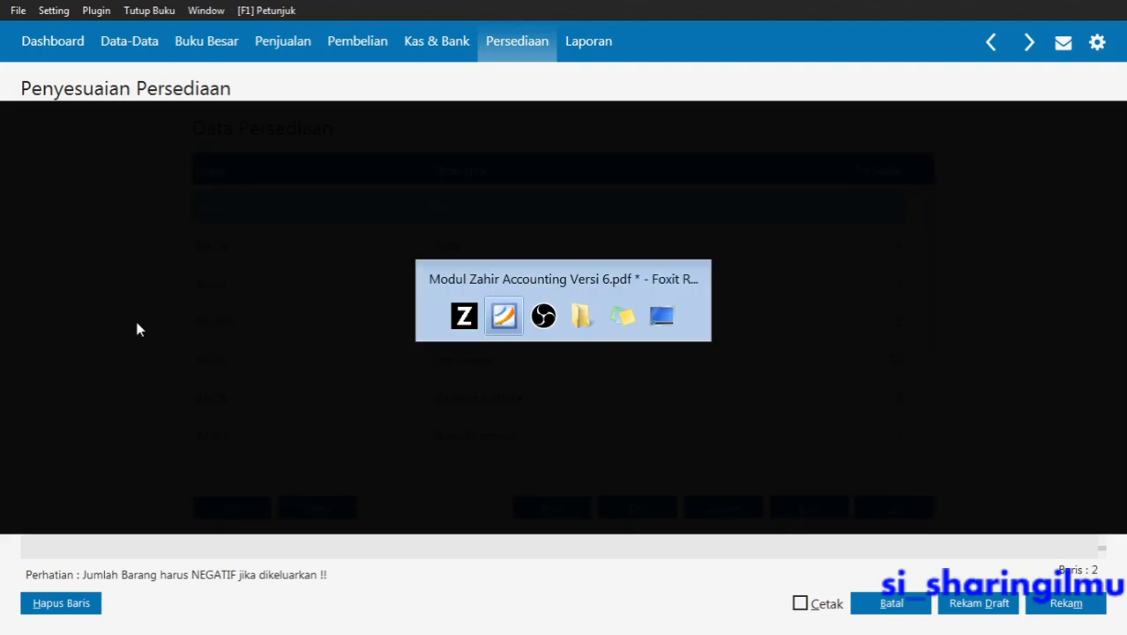
{"action": "key", "text": "alt+Tab"}
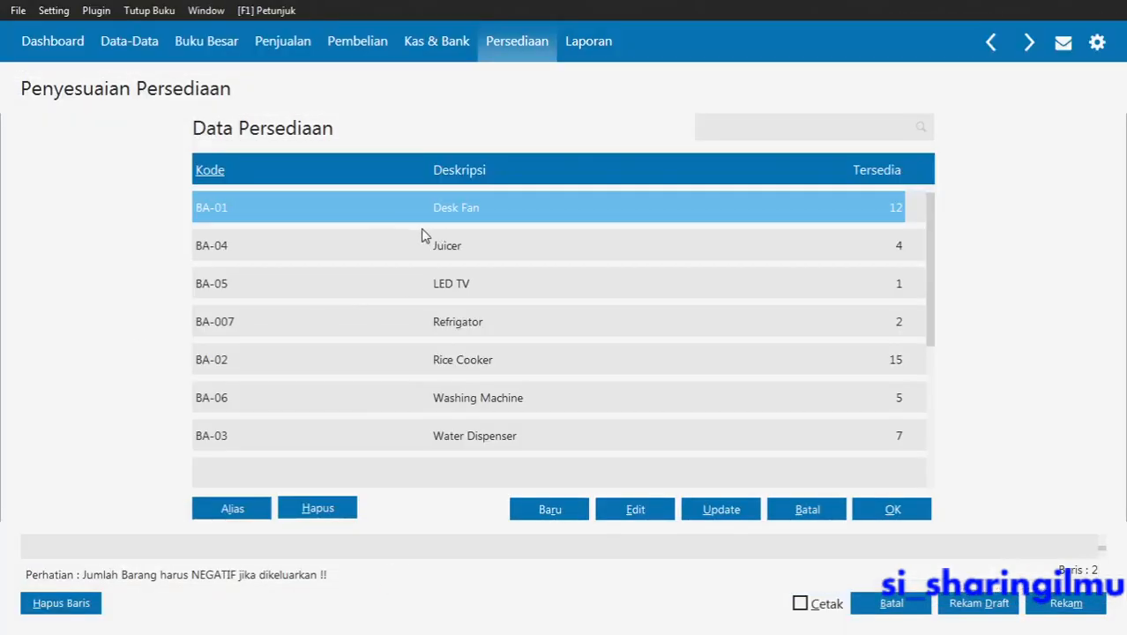
{"action": "double_click", "coordinate": [297, 250]}
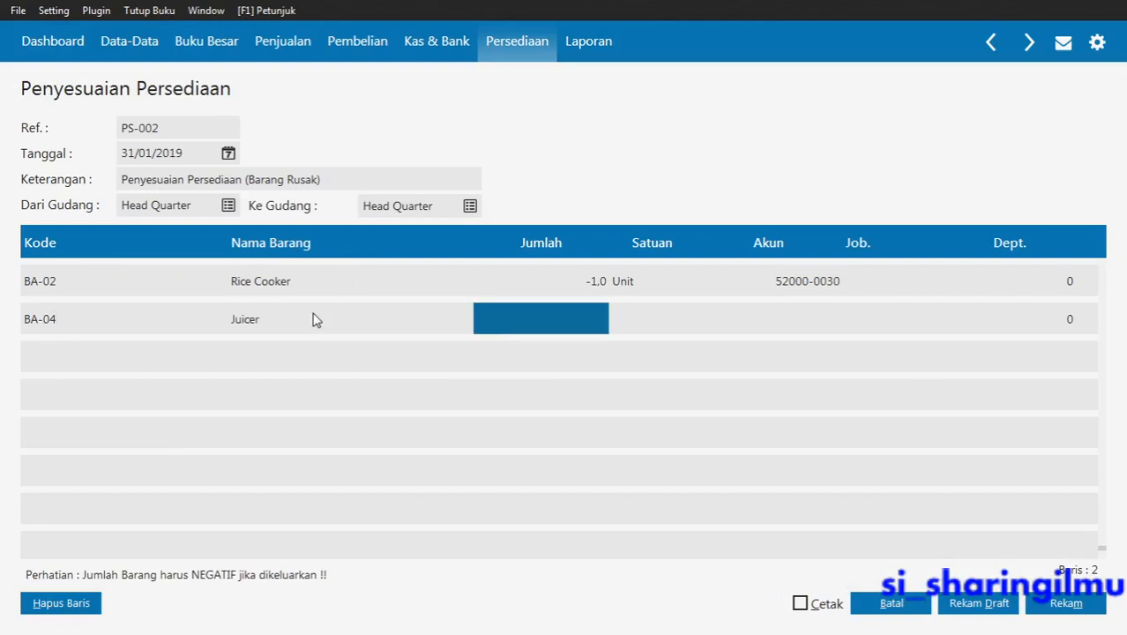
{"action": "type", "text": "-1"}
{"action": "key", "text": "Return"}
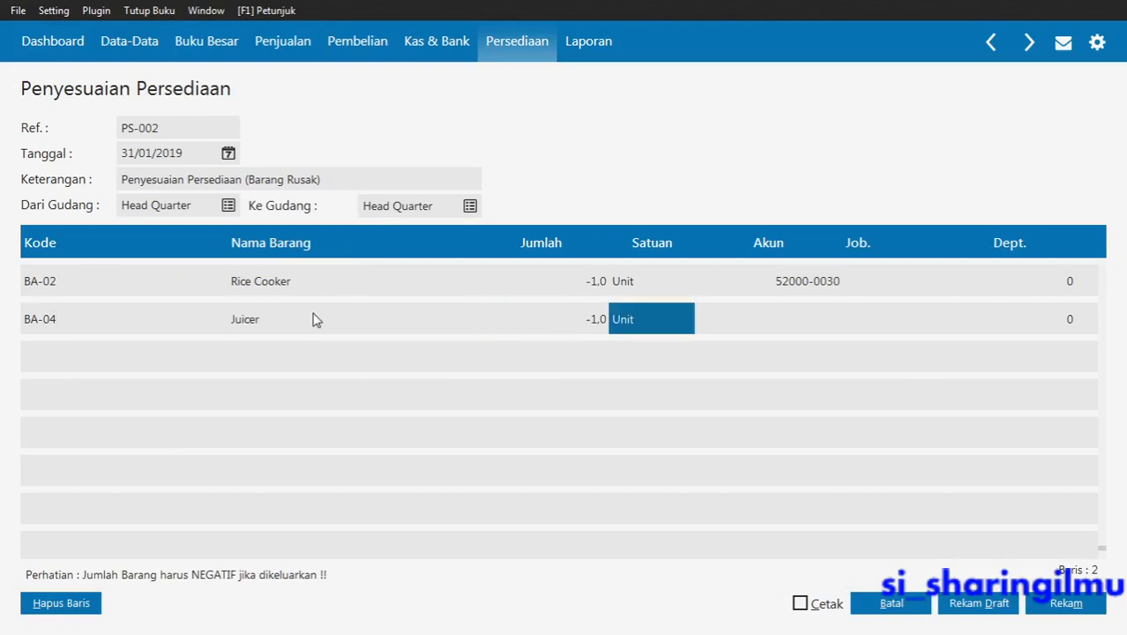
Assign account 520000030 Kerusakan dan Kegagalan Material to the Juicer line
{"action": "key", "text": "Return"}
{"action": "left_click", "coordinate": [764, 319]}
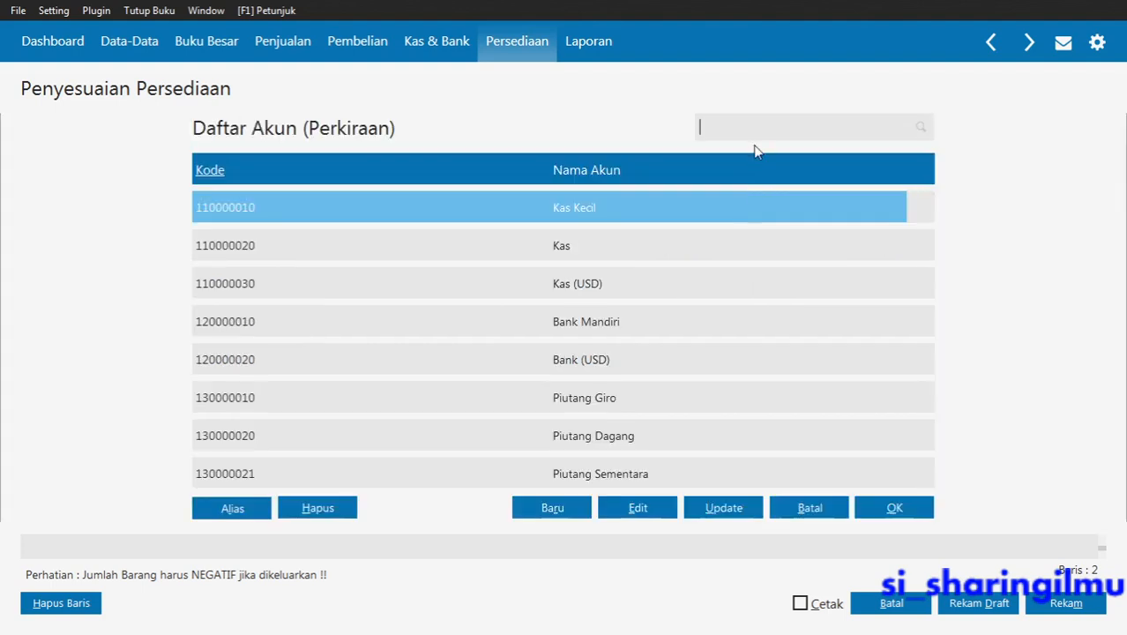
{"action": "type", "text": "5200"}
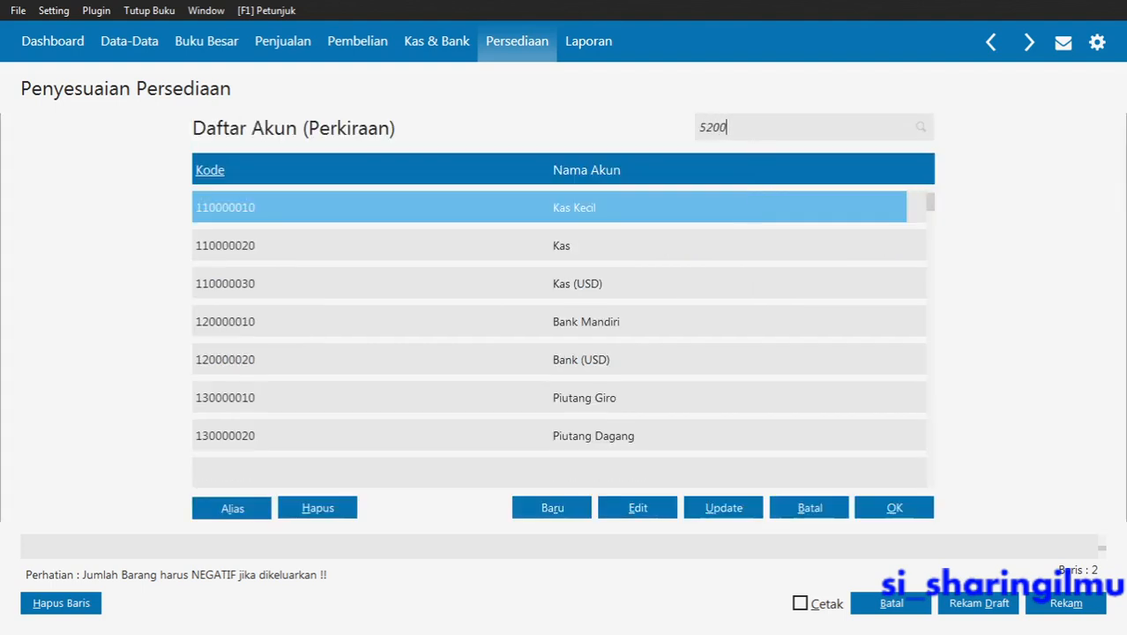
{"action": "type", "text": "00030"}
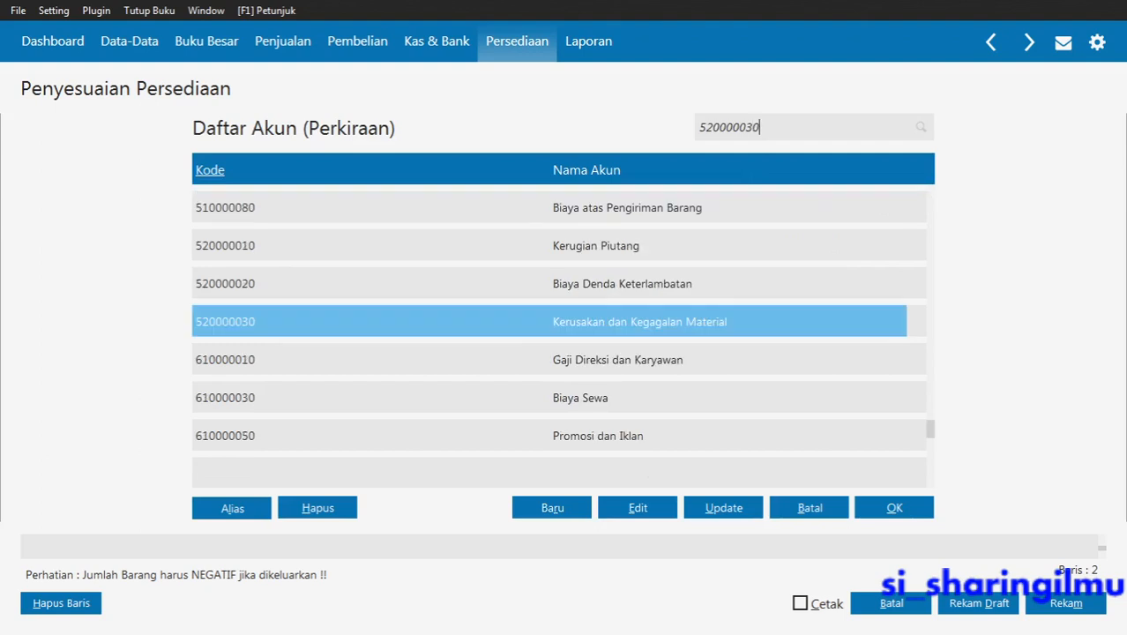
{"action": "double_click", "coordinate": [722, 324]}
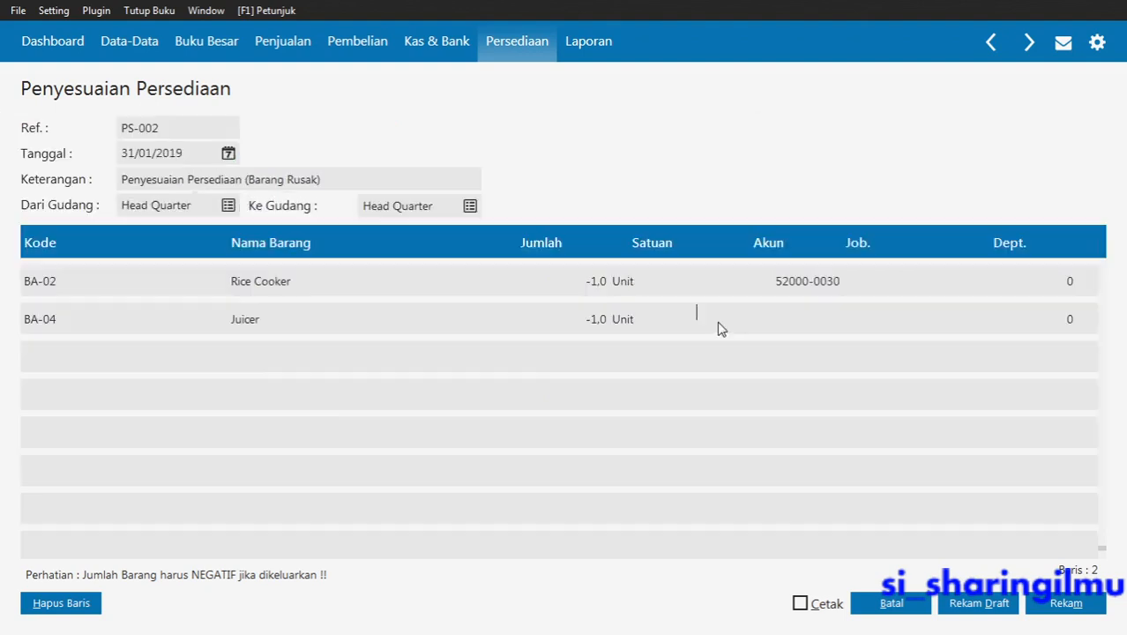
{"action": "key", "text": "Return"}
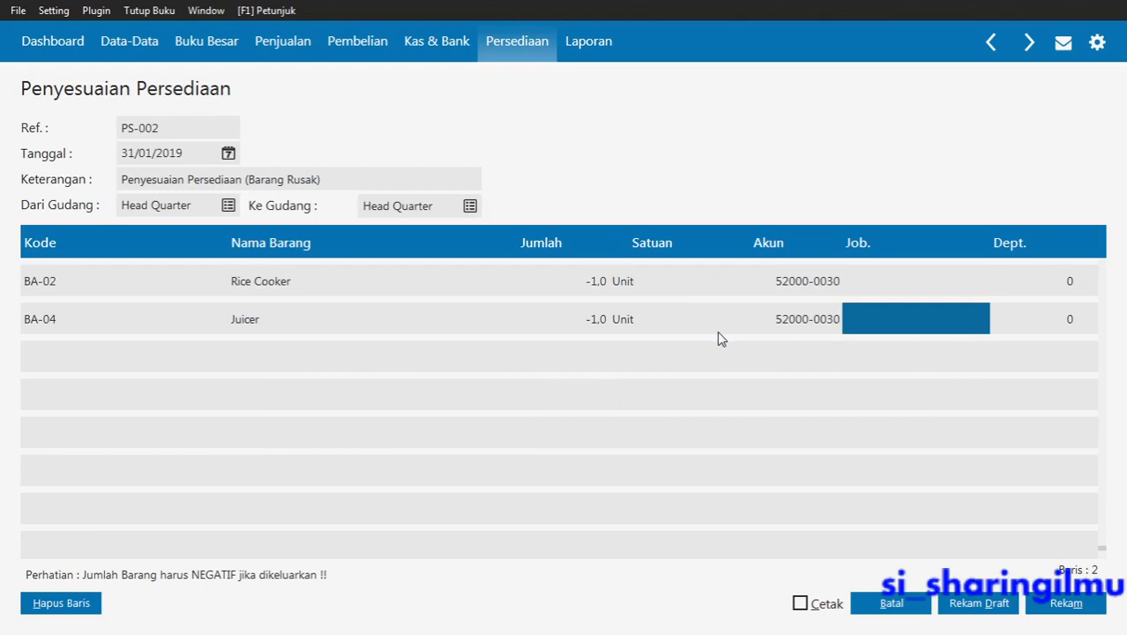
Review the PS-002 reference, date, description and lines, record the adjustment, and close the blank entry form and the adjustment list
{"action": "left_click", "coordinate": [199, 127]}
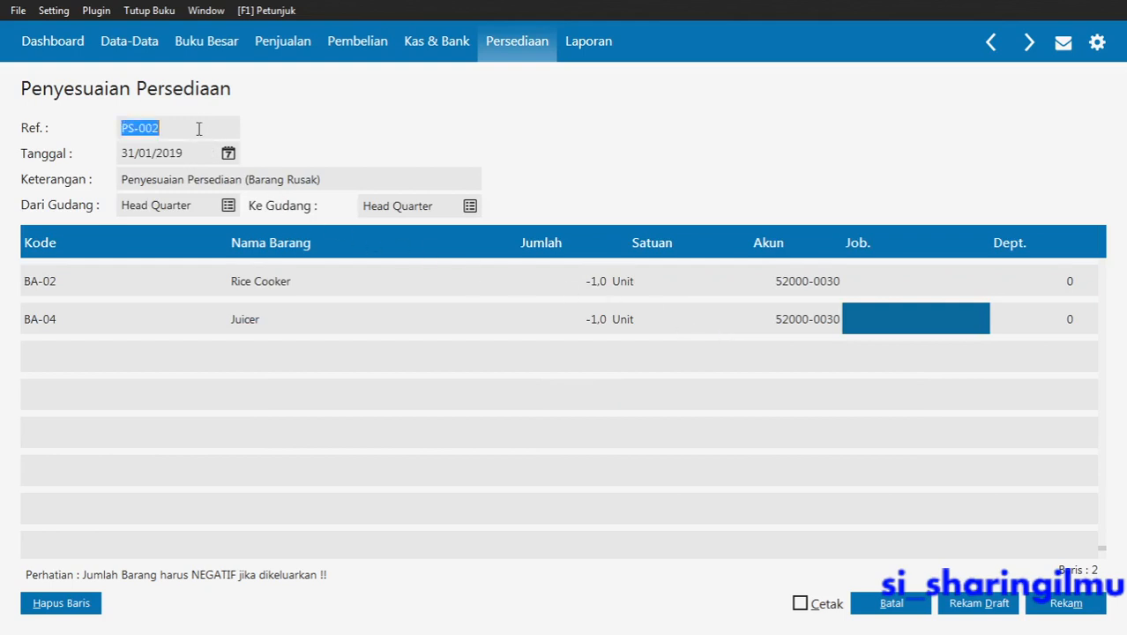
{"action": "left_click", "coordinate": [198, 128]}
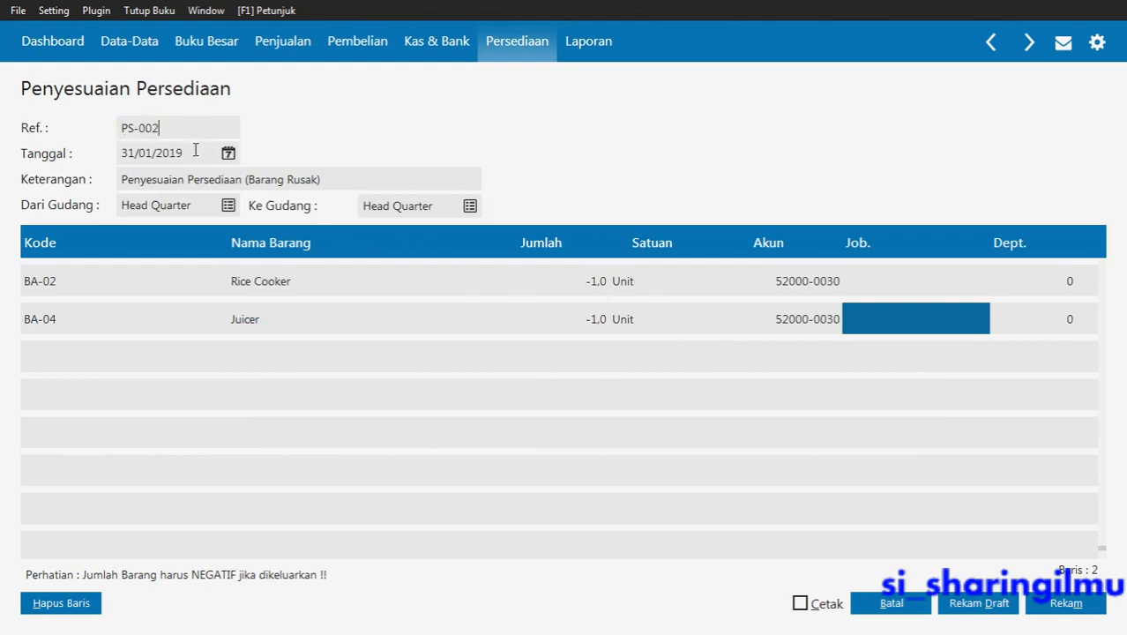
{"action": "left_click", "coordinate": [198, 149]}
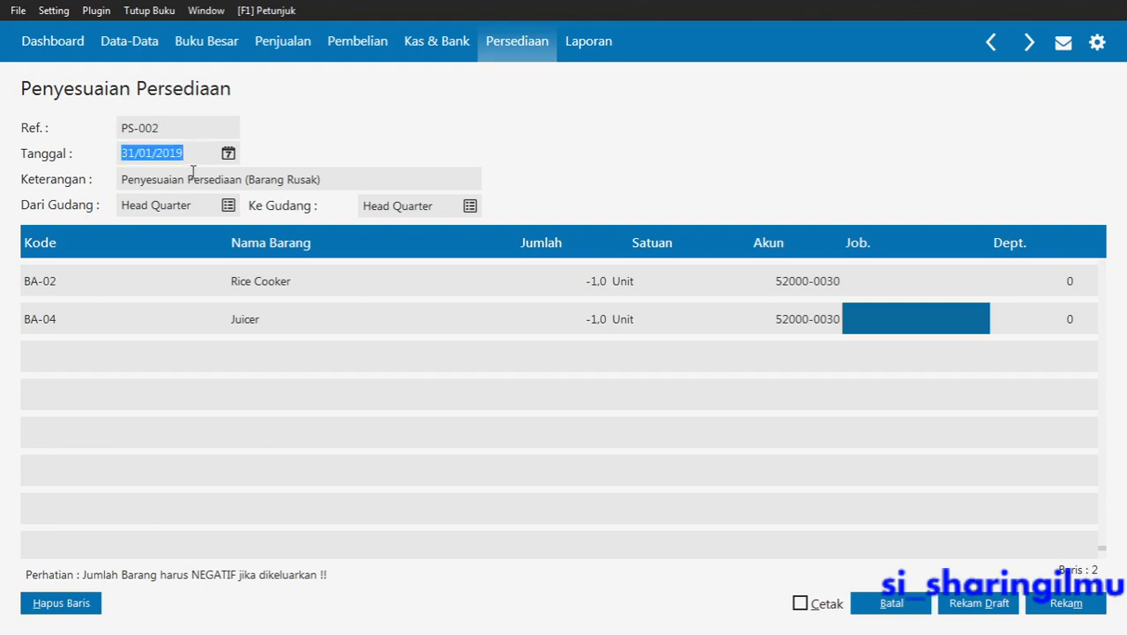
{"action": "left_click", "coordinate": [191, 178]}
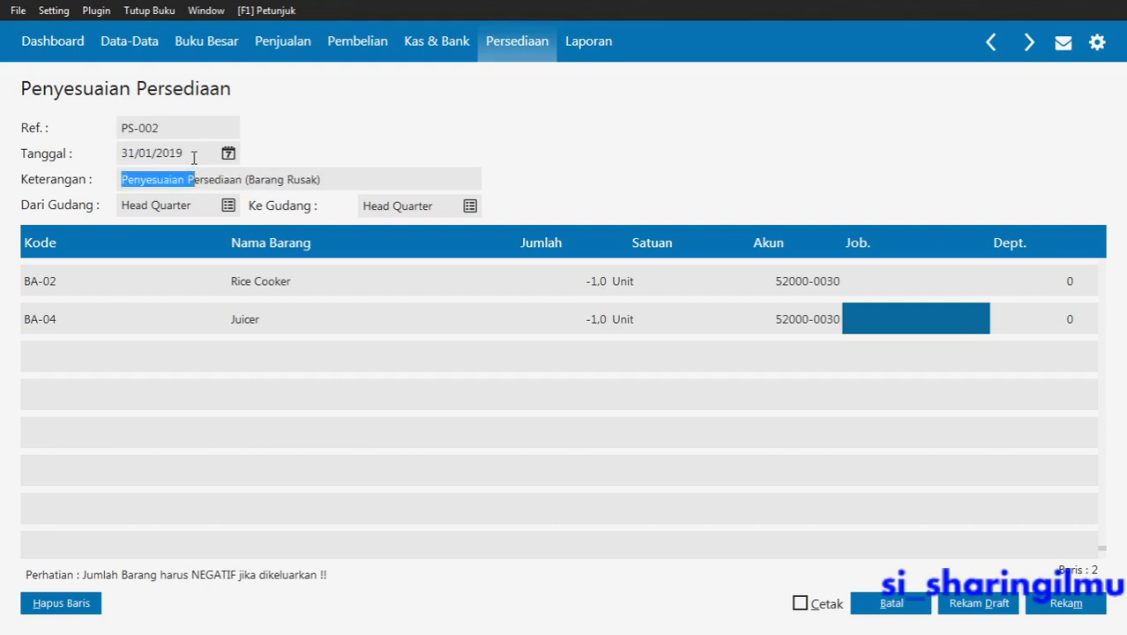
{"action": "left_click", "coordinate": [194, 157]}
{"action": "left_click", "coordinate": [339, 174]}
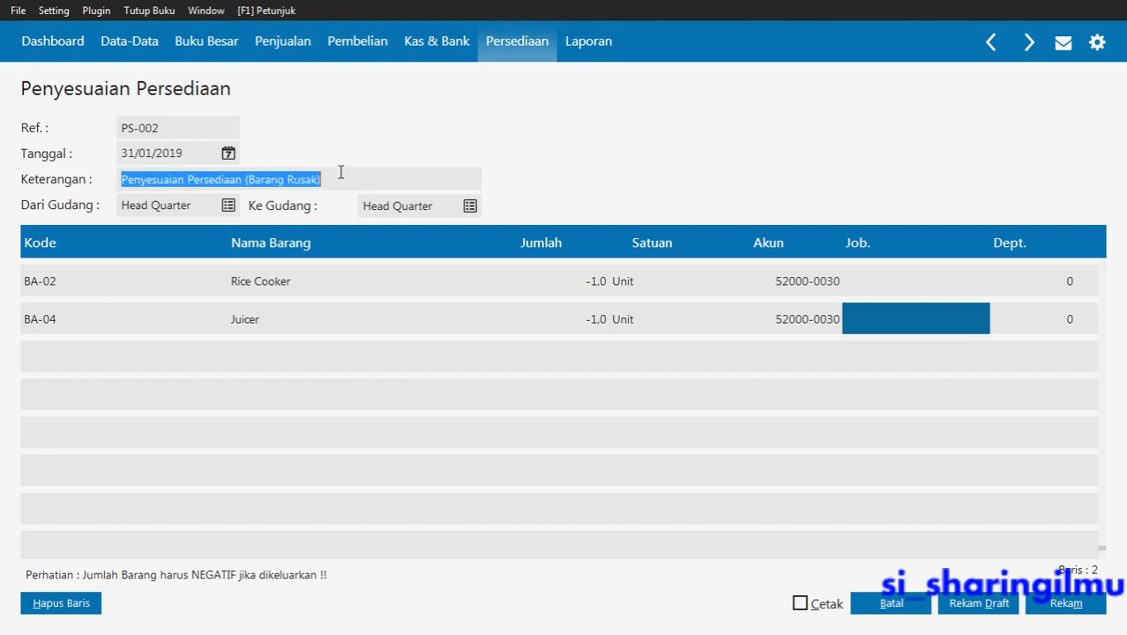
{"action": "left_click", "coordinate": [785, 327]}
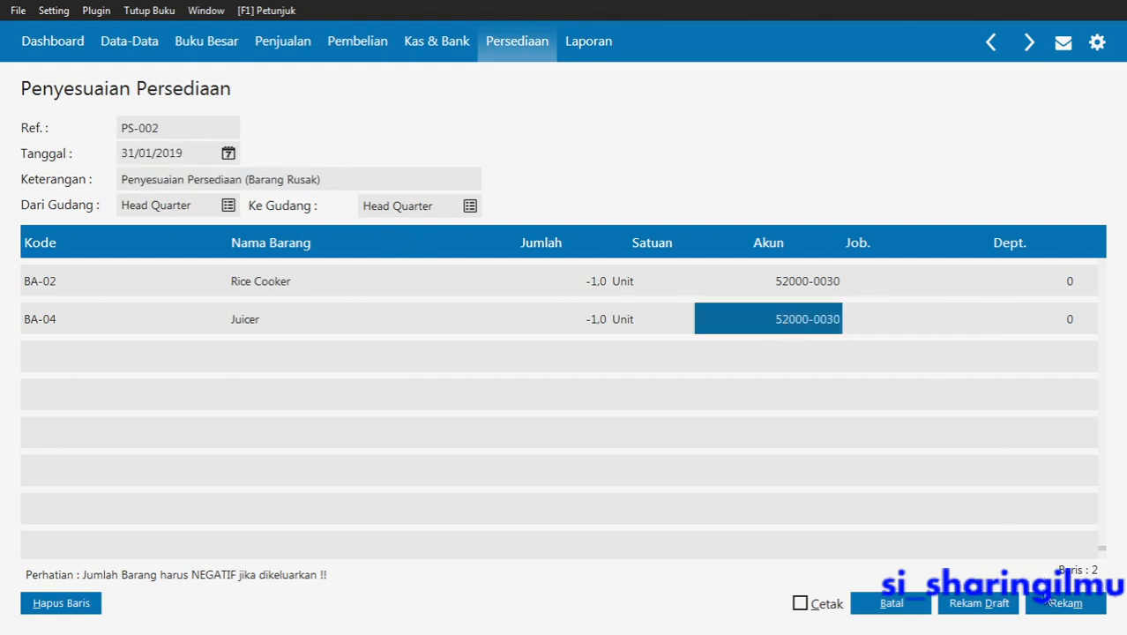
{"action": "left_click", "coordinate": [1065, 605]}
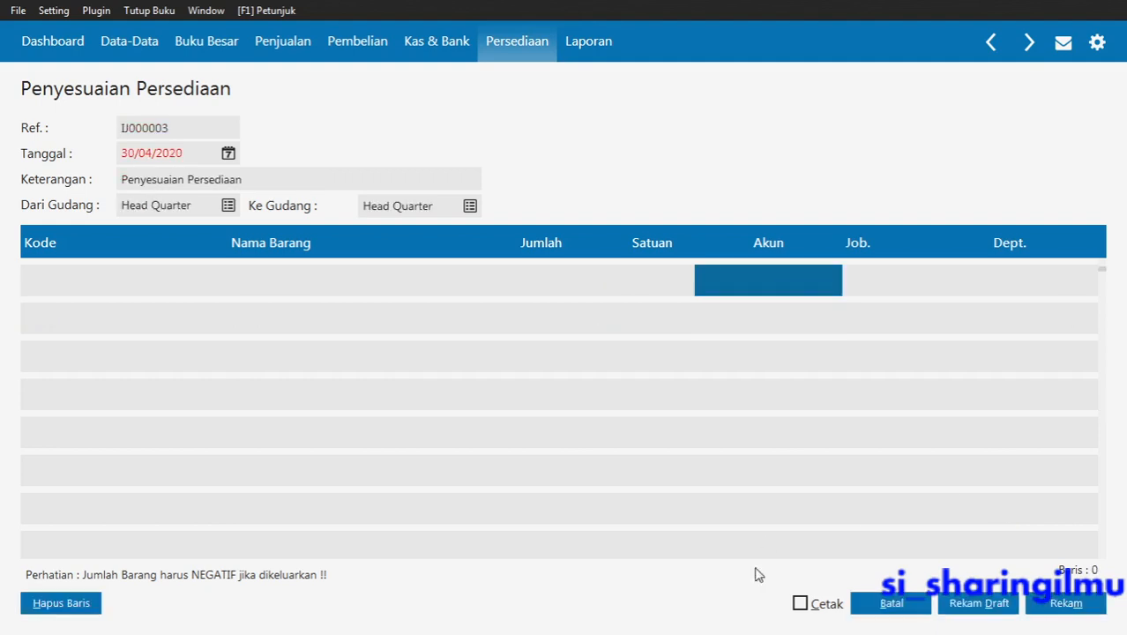
{"action": "left_click", "coordinate": [871, 607]}
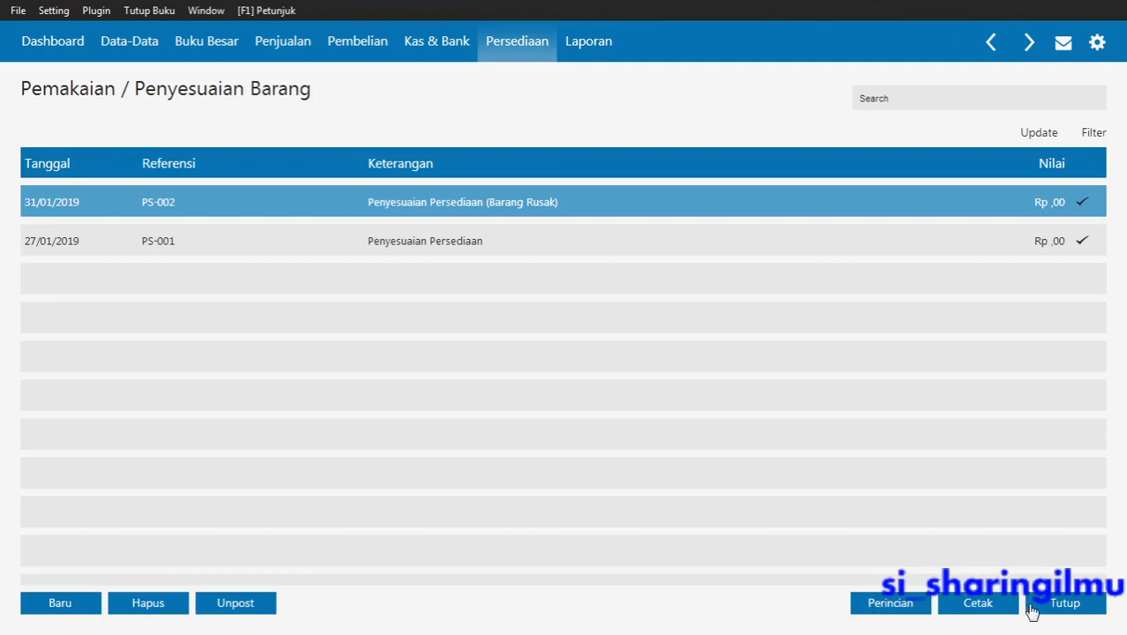
{"action": "left_click", "coordinate": [1069, 606]}
Examine the Buku Besar memorial slip BB-001 and its rent expense calculation in the PDF module, and return to Zahir
{"action": "key", "text": "alt+Tab"}
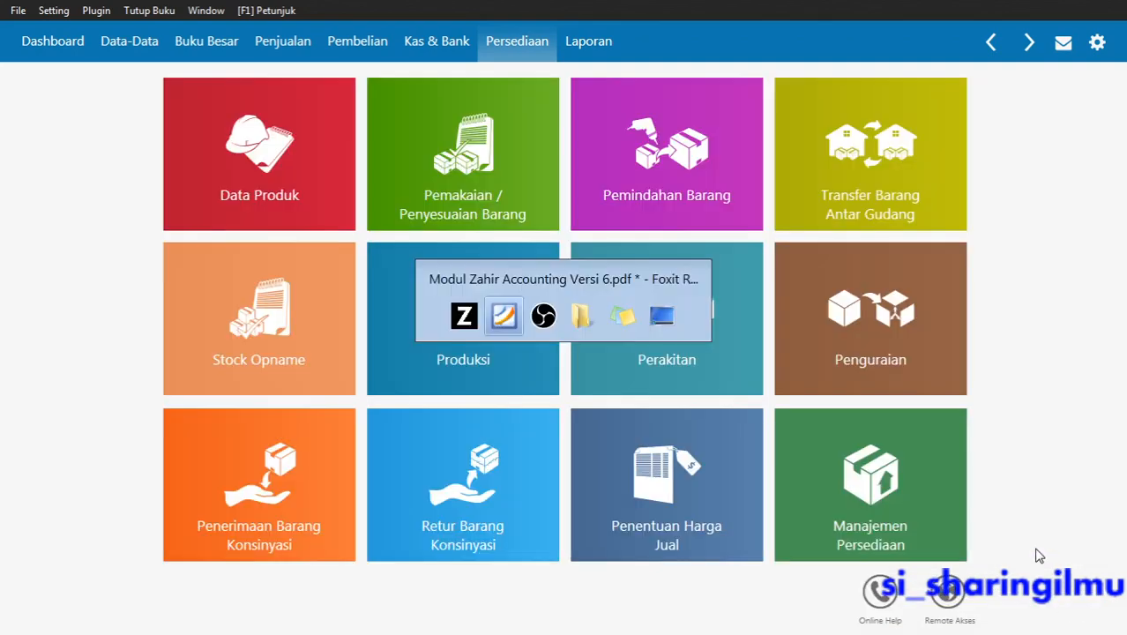
{"action": "scroll", "coordinate": [853, 487], "scroll_direction": "down", "scroll_amount": 5}
{"action": "scroll", "coordinate": [853, 488], "scroll_direction": "down", "scroll_amount": 15}
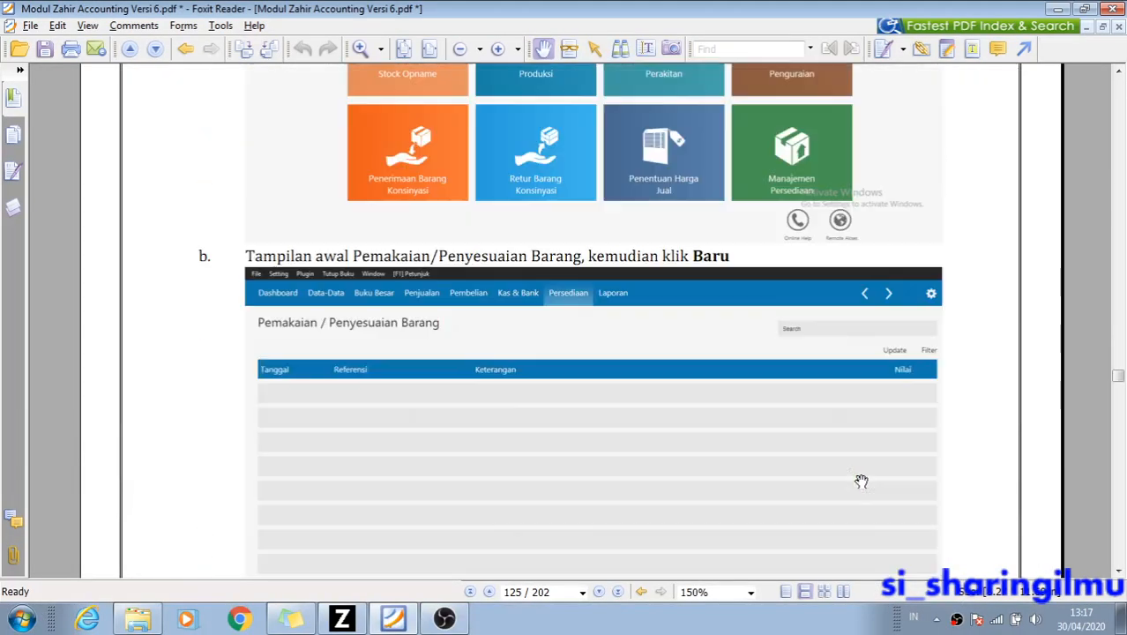
{"action": "scroll", "coordinate": [868, 479], "scroll_direction": "down", "scroll_amount": 10}
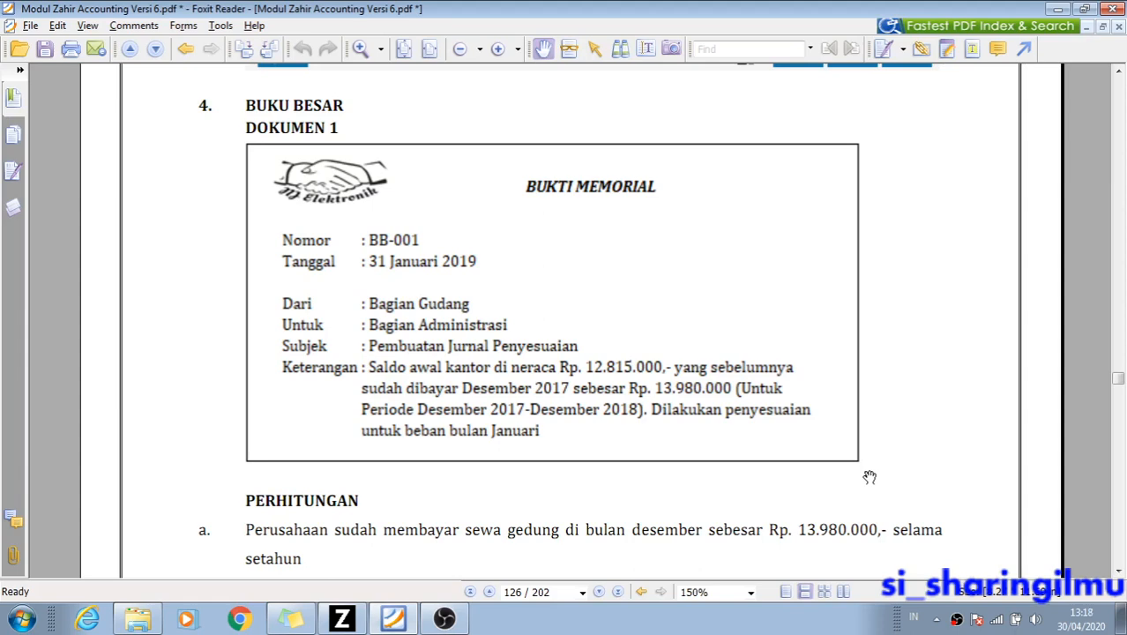
{"action": "left_click_drag", "start_coordinate": [553, 360], "coordinate": [552, 366]}
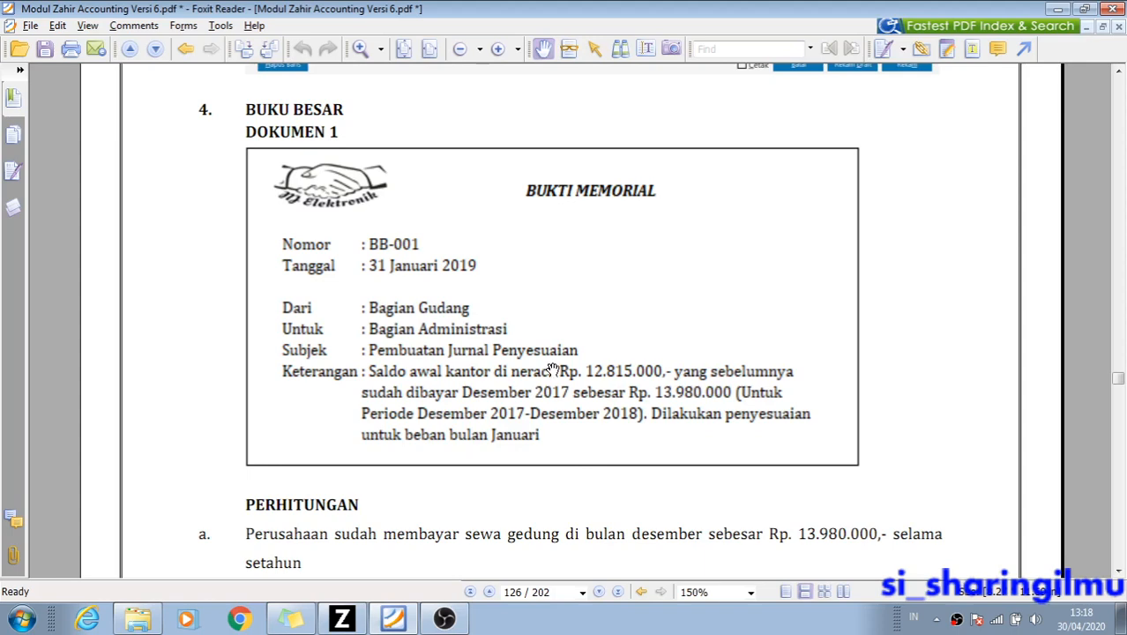
{"action": "scroll", "coordinate": [550, 369], "scroll_direction": "down", "scroll_amount": 3}
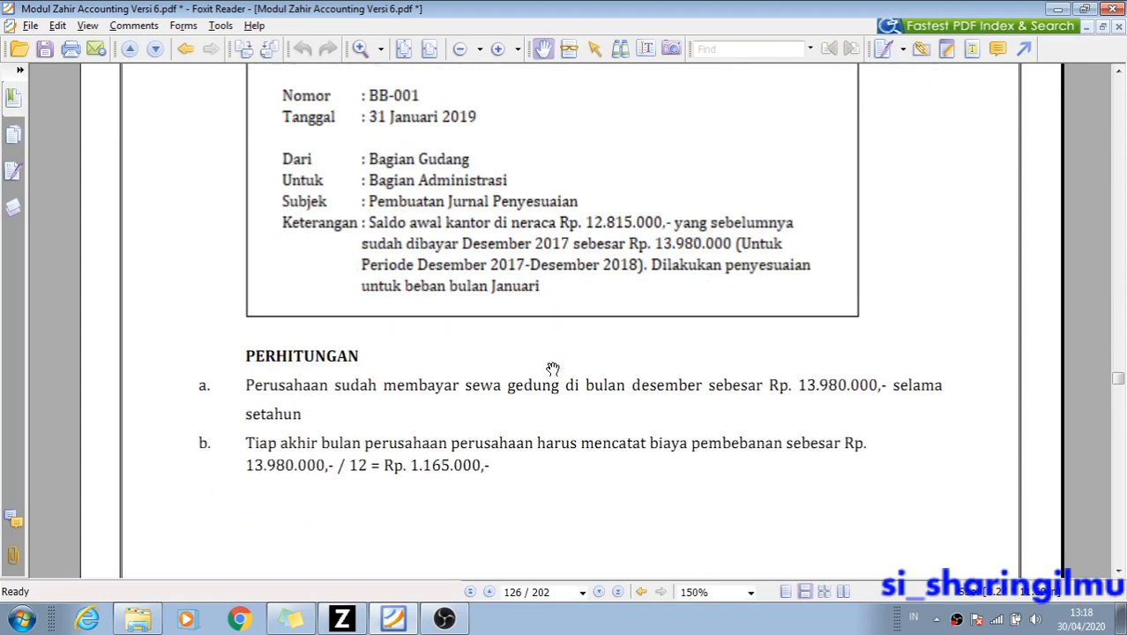
{"action": "scroll", "coordinate": [550, 369], "scroll_direction": "down", "scroll_amount": 1}
{"action": "scroll", "coordinate": [316, 340], "scroll_direction": "up", "scroll_amount": 1}
{"action": "left_click", "coordinate": [344, 622]}
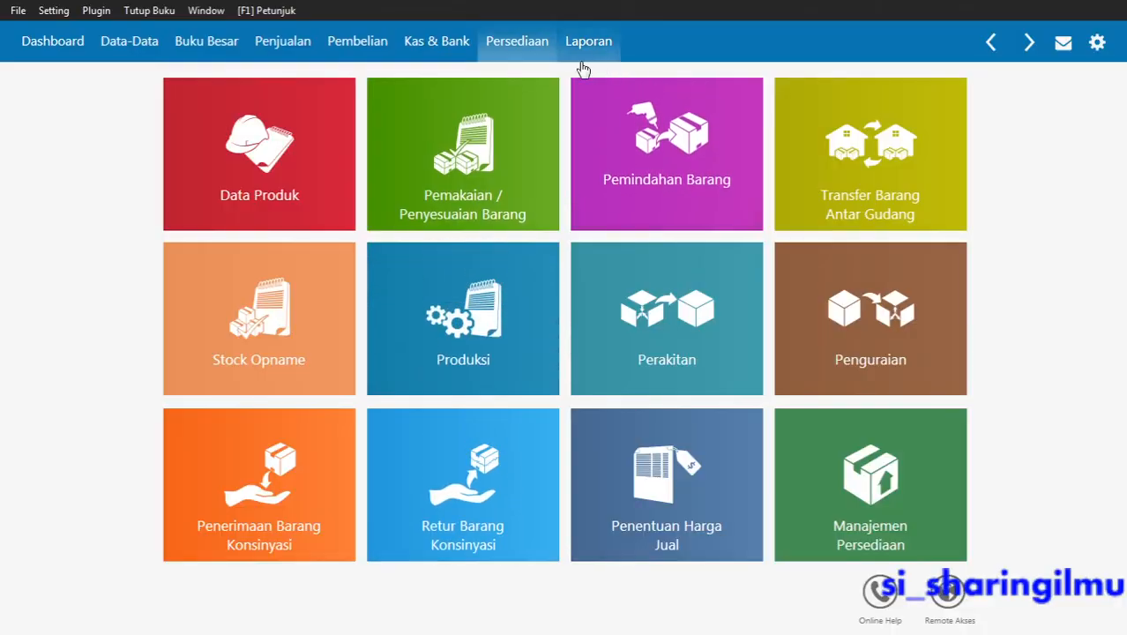
Start a new Transaksi Jurnal Umum entry in Buku Besar and clear its default reference
{"action": "left_click", "coordinate": [231, 53]}
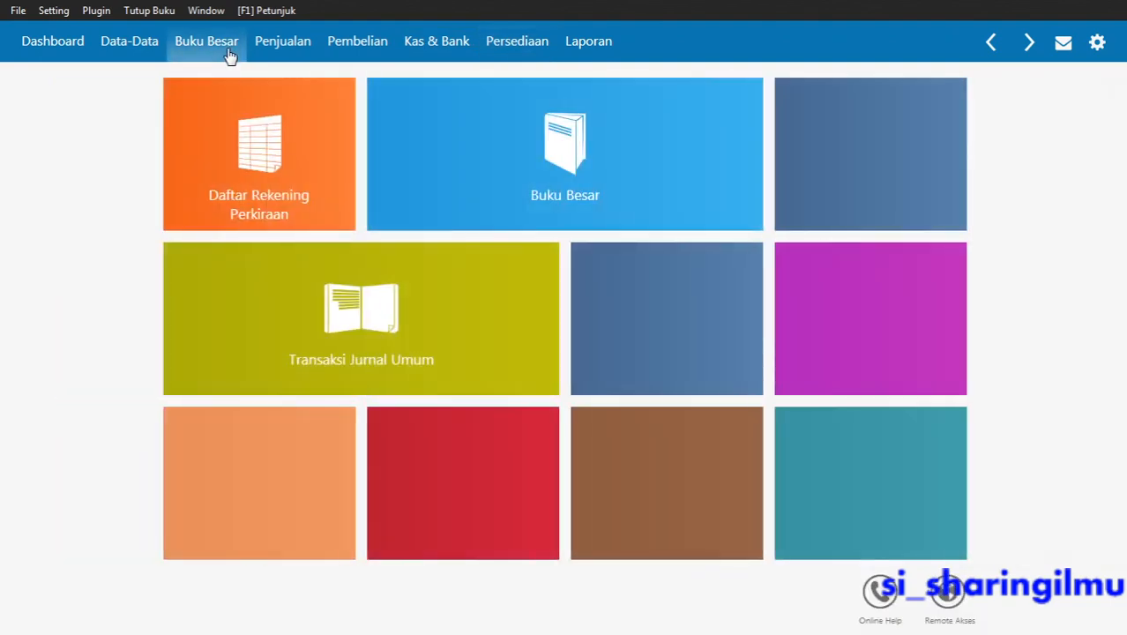
{"action": "mouse_move", "coordinate": [355, 312]}
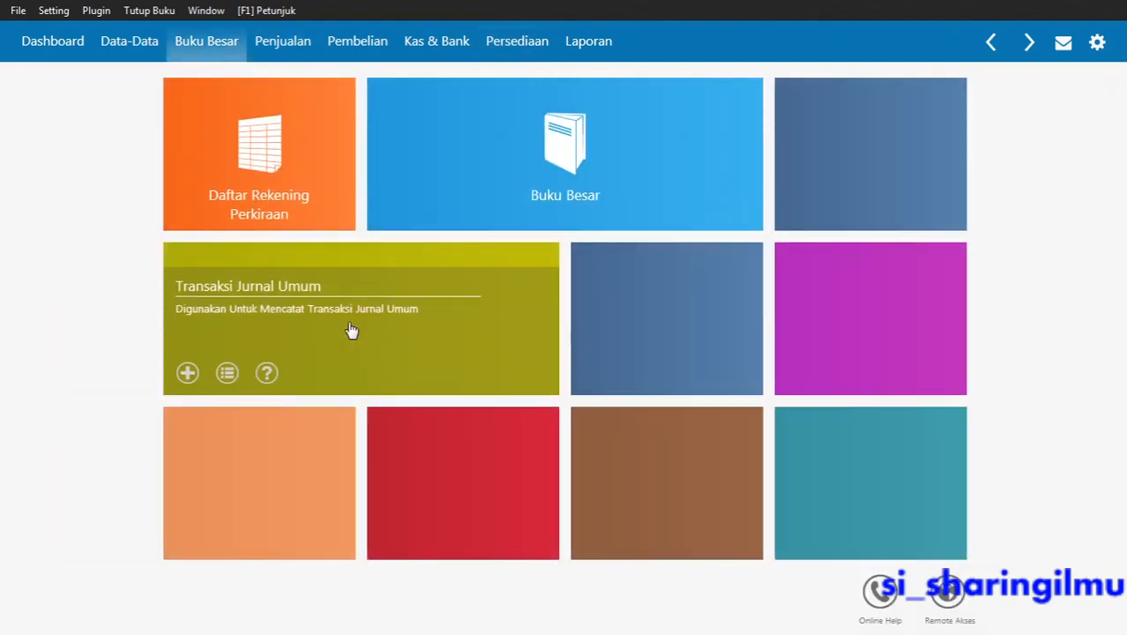
{"action": "left_click", "coordinate": [349, 323]}
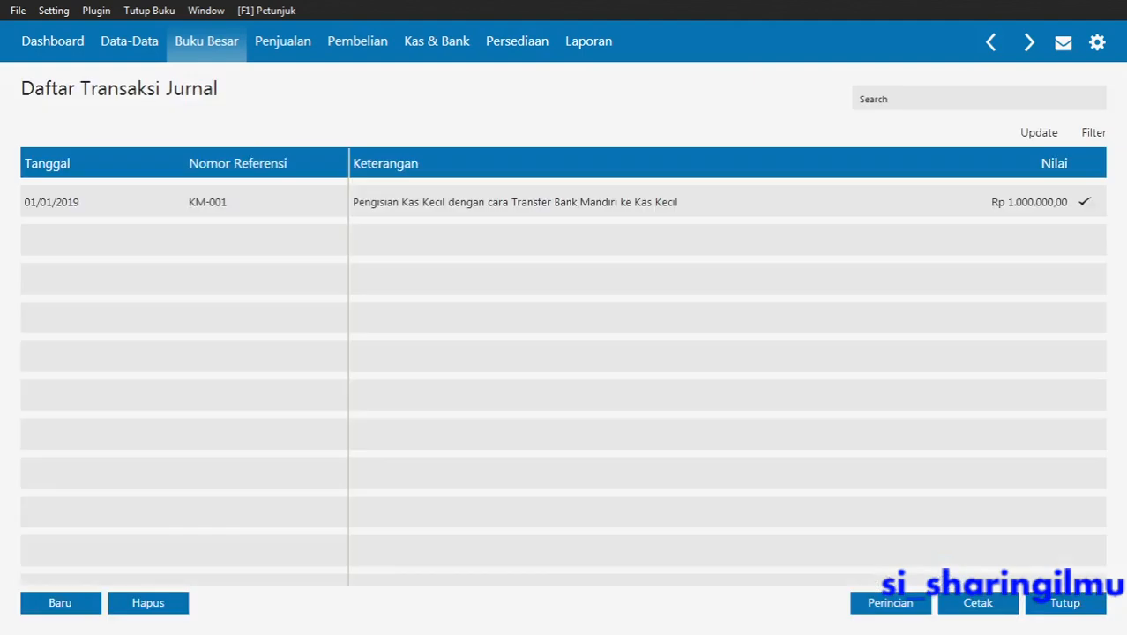
{"action": "left_click", "coordinate": [56, 601]}
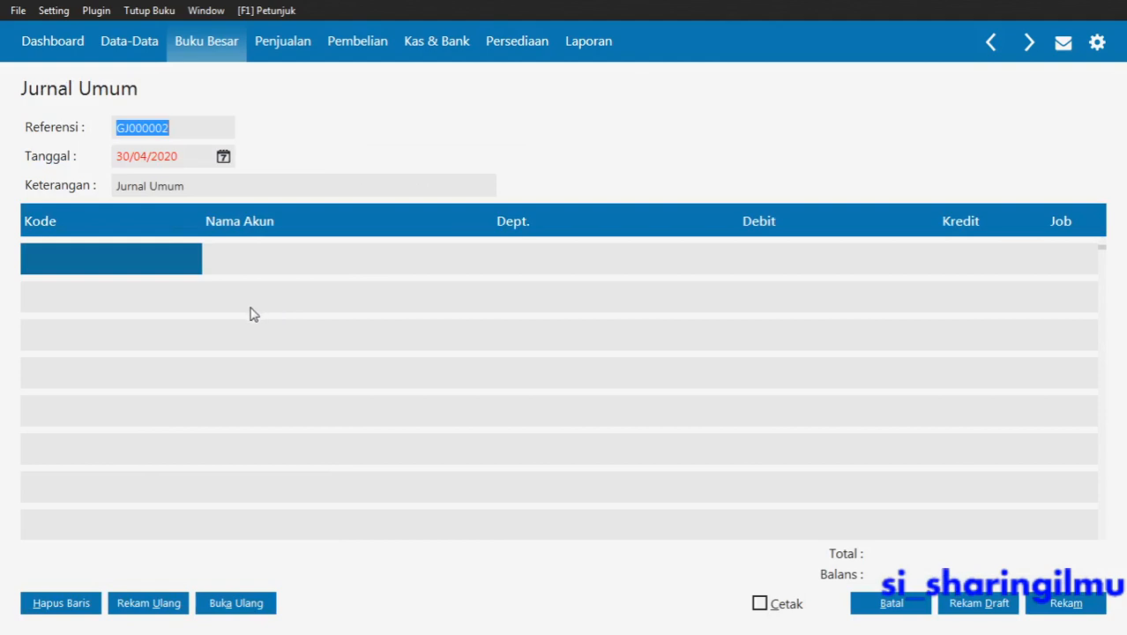
{"action": "key", "text": "BackSpace"}
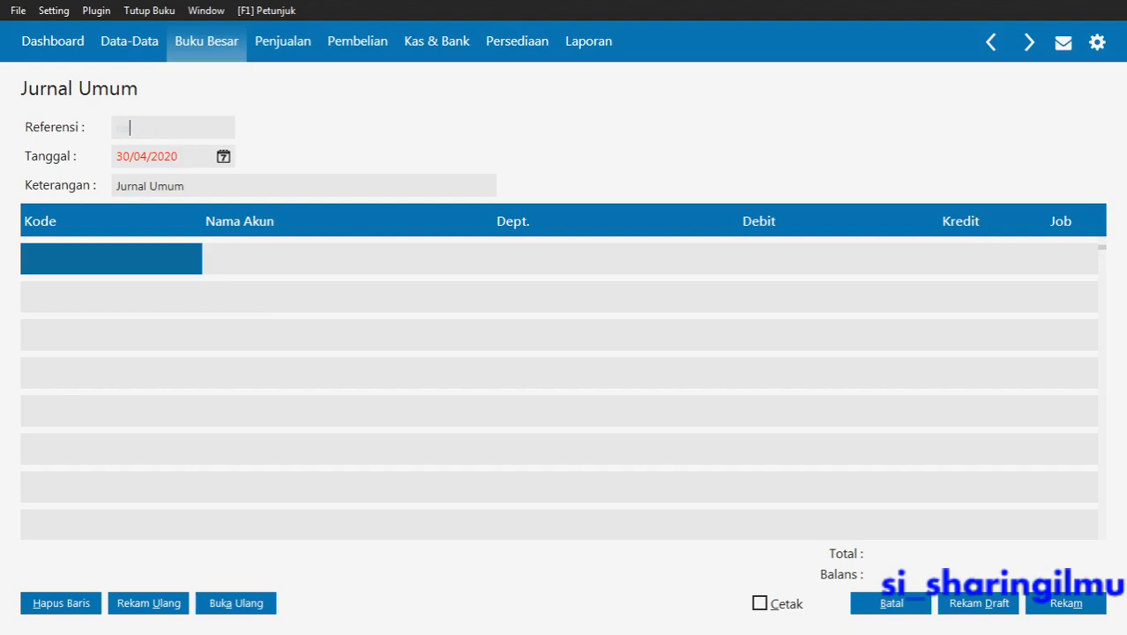
{"action": "key", "text": "BackSpace"}
{"action": "key", "text": "BackSpace"}
Set the journal entry's date to 31/01/2019
{"action": "left_click_drag", "start_coordinate": [118, 156], "coordinate": [160, 156]}
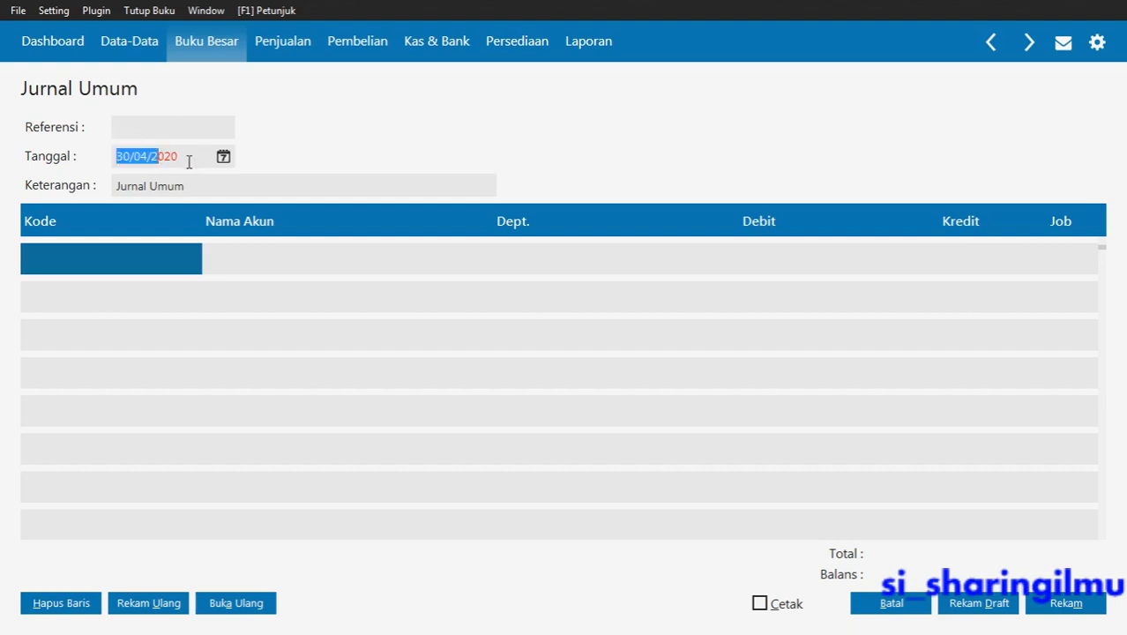
{"action": "left_click_drag", "start_coordinate": [190, 159], "coordinate": [106, 163]}
{"action": "key", "text": "BackSpace"}
{"action": "type", "text": "31/01/2019"}
Enter BB-001 as the journal's reference and check the description text
{"action": "left_click", "coordinate": [195, 131]}
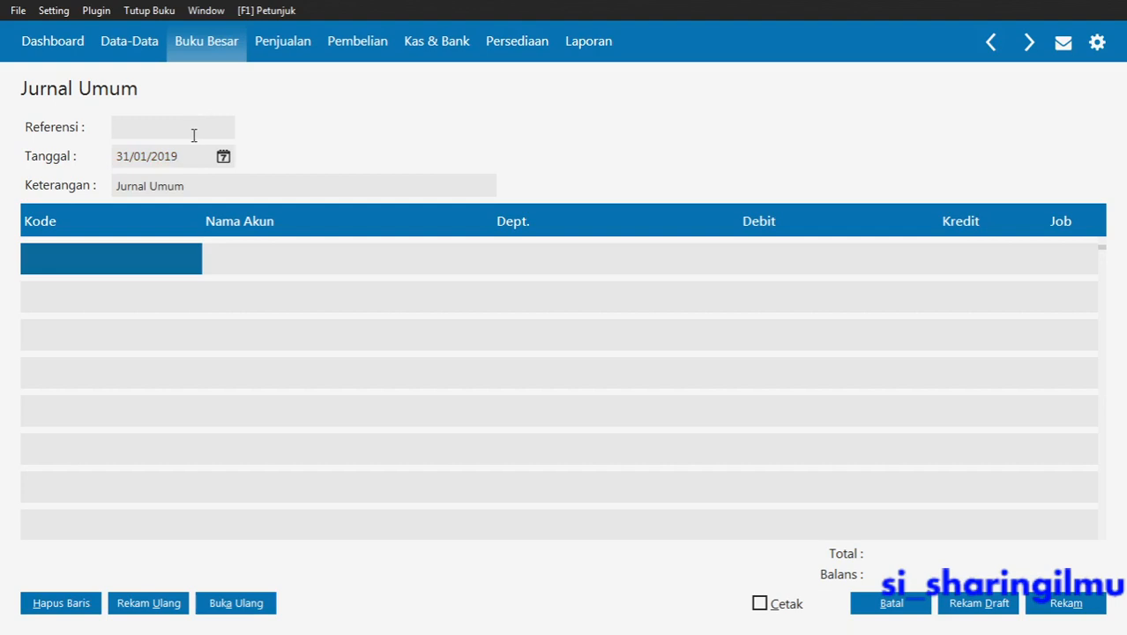
{"action": "type", "text": "001001"}
{"action": "left_click_drag", "start_coordinate": [175, 128], "coordinate": [87, 144]}
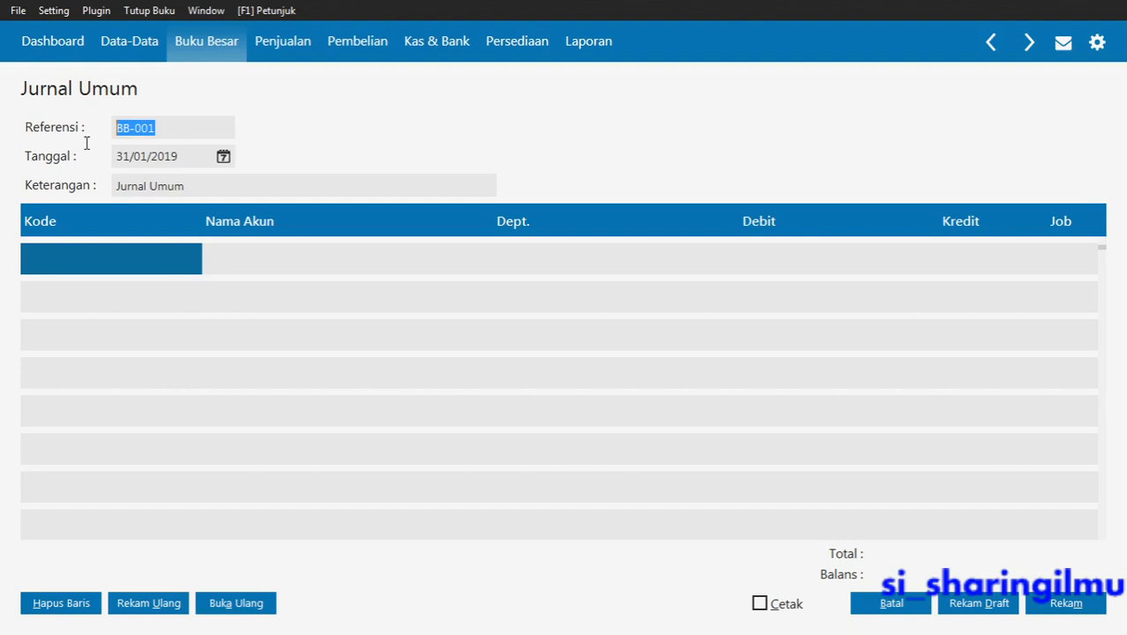
{"action": "left_click", "coordinate": [176, 128]}
{"action": "left_click_drag", "start_coordinate": [175, 127], "coordinate": [111, 131]}
{"action": "left_click", "coordinate": [162, 128]}
{"action": "key", "text": "BackSpace"}
{"action": "key", "text": "ctrl+z"}
{"action": "left_click_drag", "start_coordinate": [115, 186], "coordinate": [173, 187]}
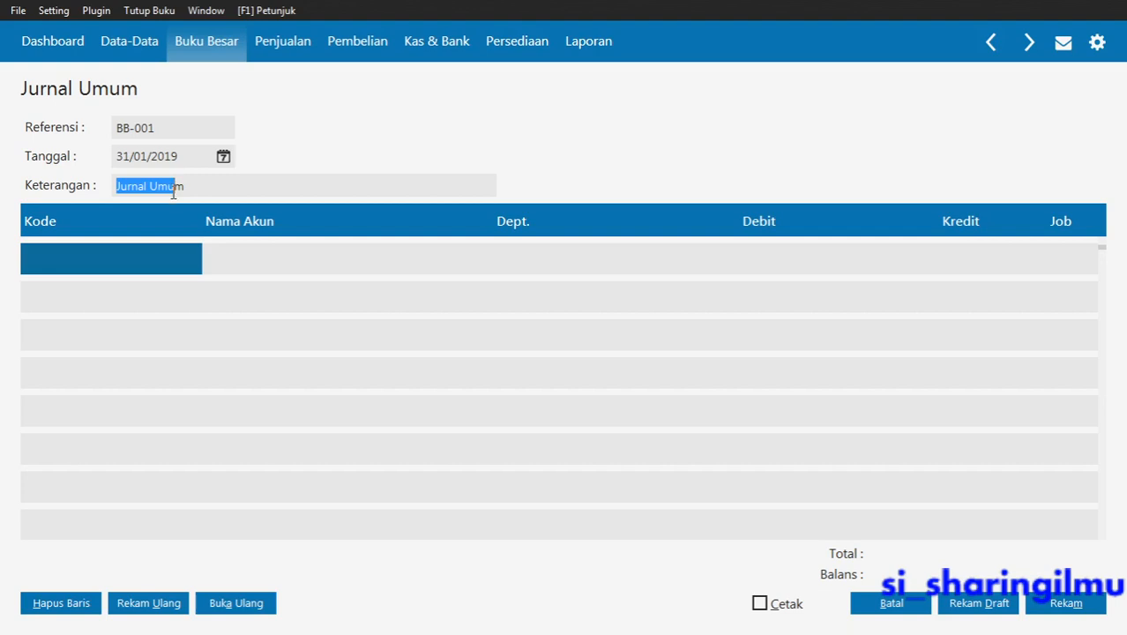
Open the account list for the first journal line
{"action": "left_click", "coordinate": [161, 275]}
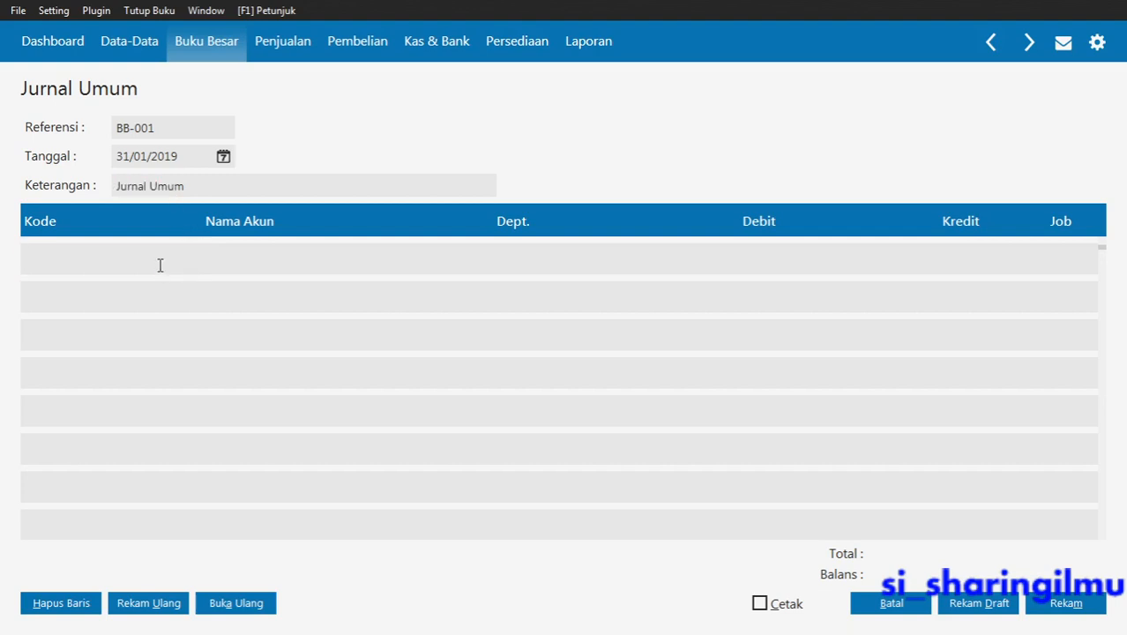
{"action": "double_click", "coordinate": [160, 268]}
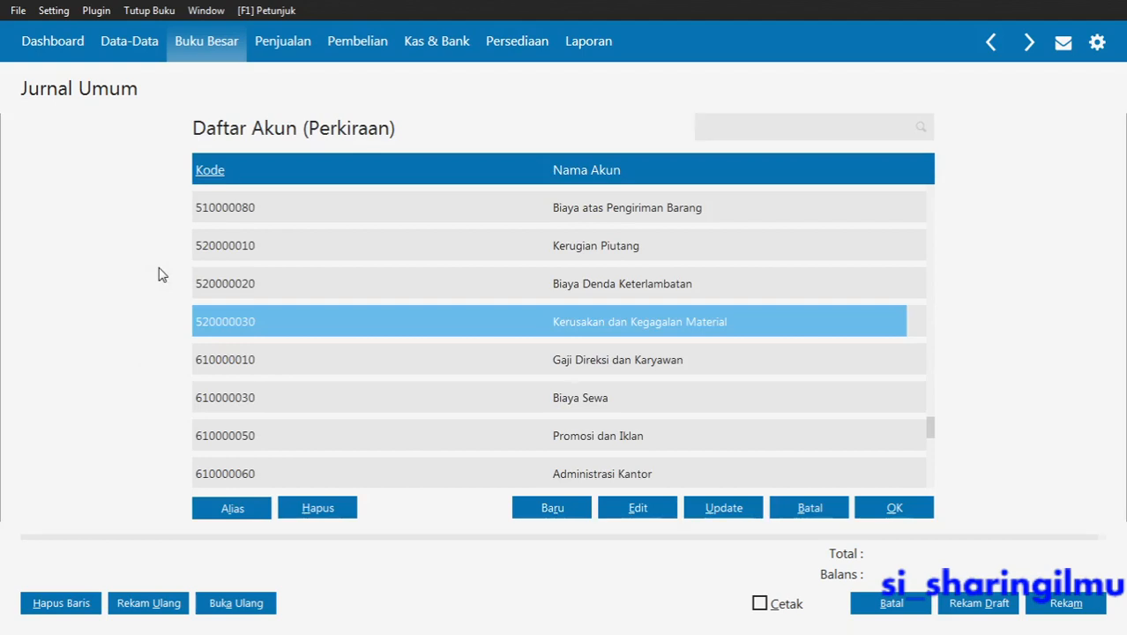
{"action": "type", "text": "biaya"}
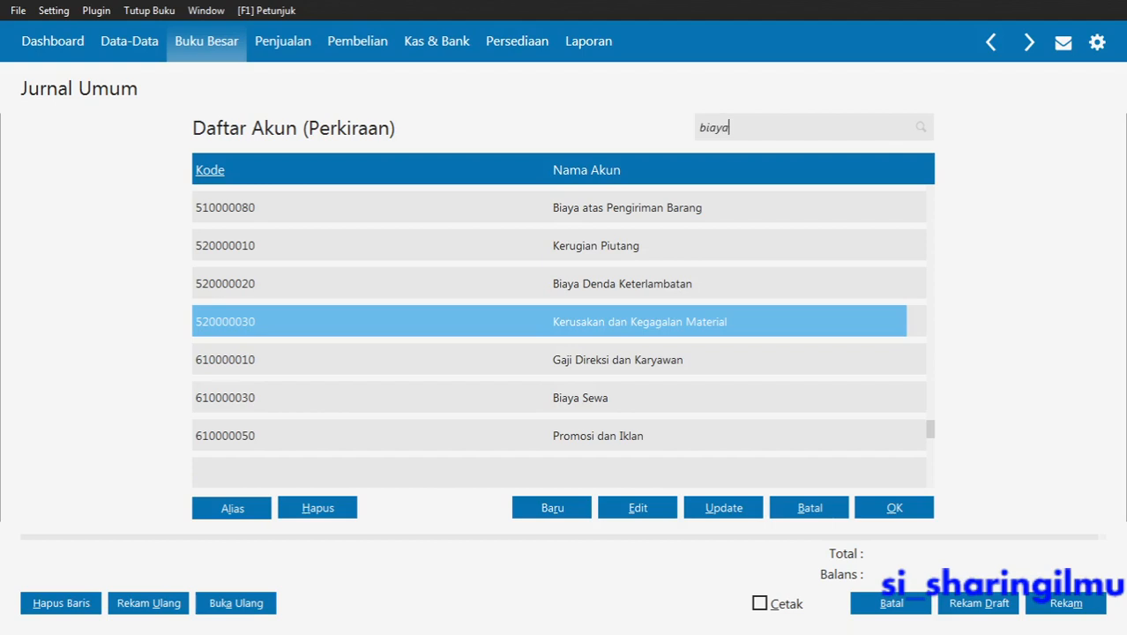
{"action": "type", "text": " se"}
{"action": "key", "text": "BackSpace"}
{"action": "key", "text": "BackSpace"}
{"action": "key", "text": "BackSpace"}
{"action": "key", "text": "BackSpace"}
{"action": "key", "text": "BackSpace"}
{"action": "key", "text": "BackSpace"}
{"action": "key", "text": "BackSpace"}
{"action": "key", "text": "BackSpace"}
Find account 610000030 Biaya Sewa in the account list and assign it to the first journal line
{"action": "type", "text": "61000030"}
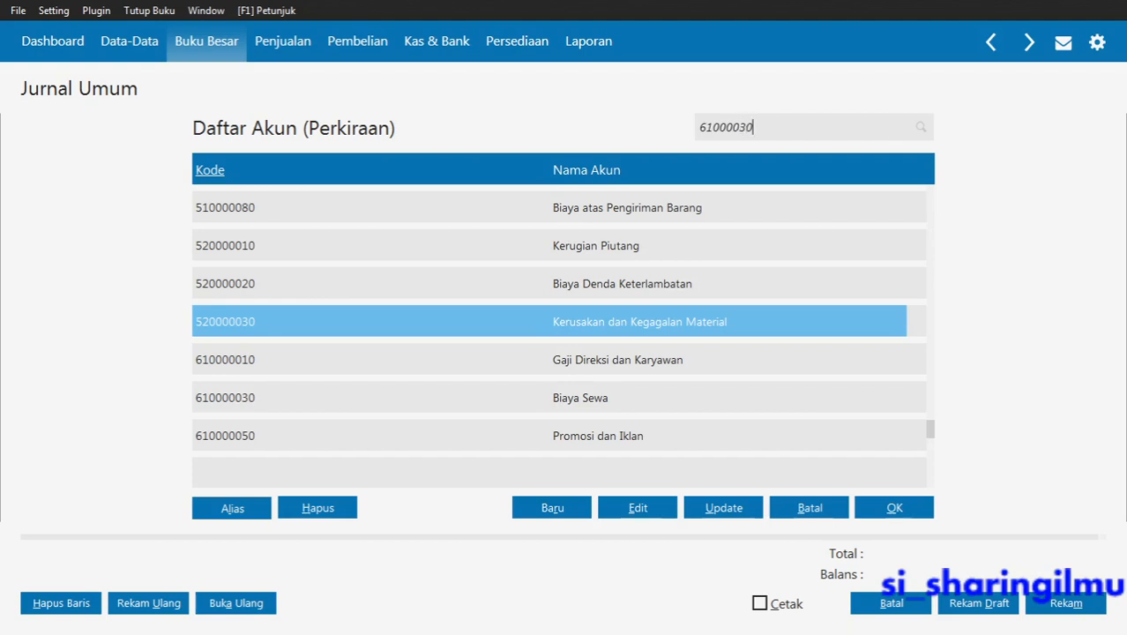
{"action": "key", "text": "BackSpace"}
{"action": "key", "text": "BackSpace"}
{"action": "type", "text": "030"}
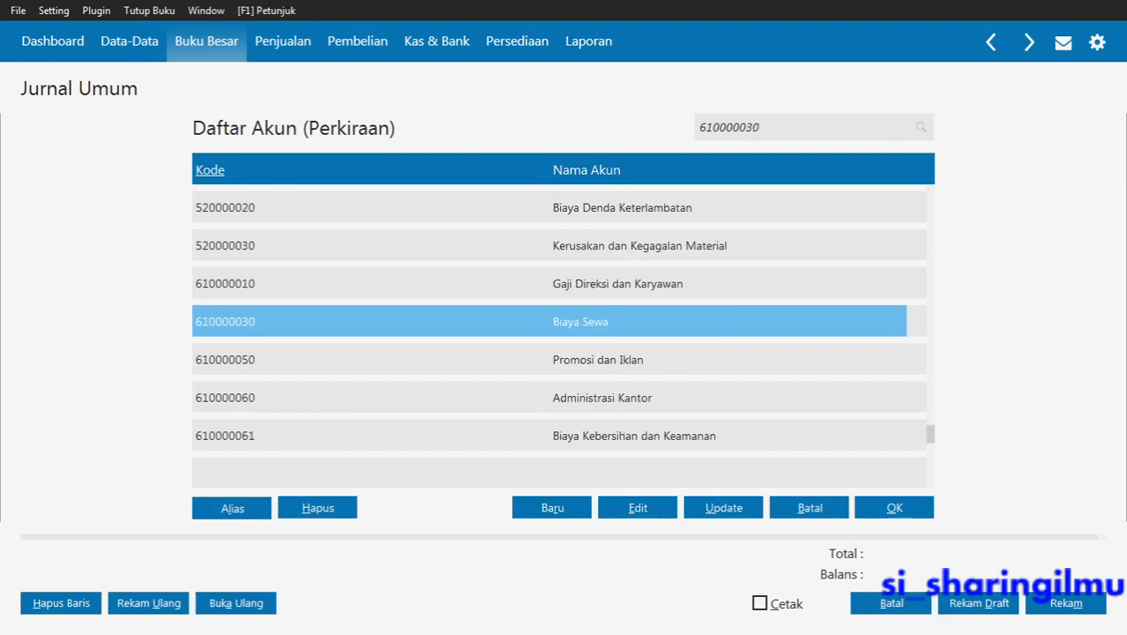
{"action": "double_click", "coordinate": [547, 319]}
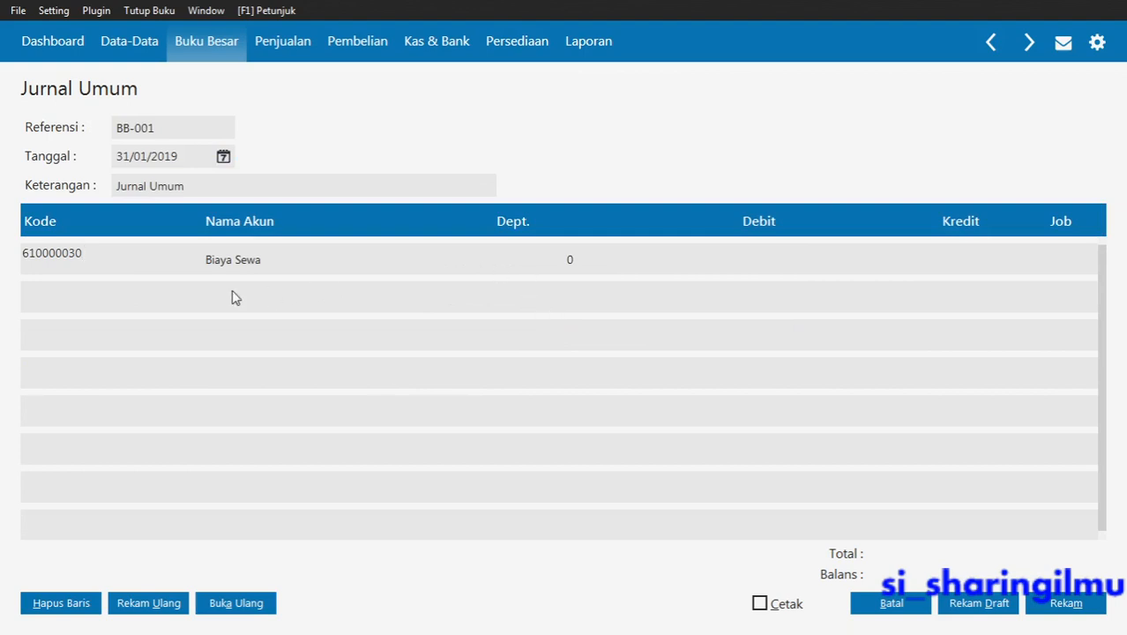
Enter a debit of 1.165.000 on the Biaya Sewa line and advance to the second line
{"action": "left_click", "coordinate": [219, 266]}
{"action": "key", "text": "Tab"}
{"action": "key", "text": "Tab"}
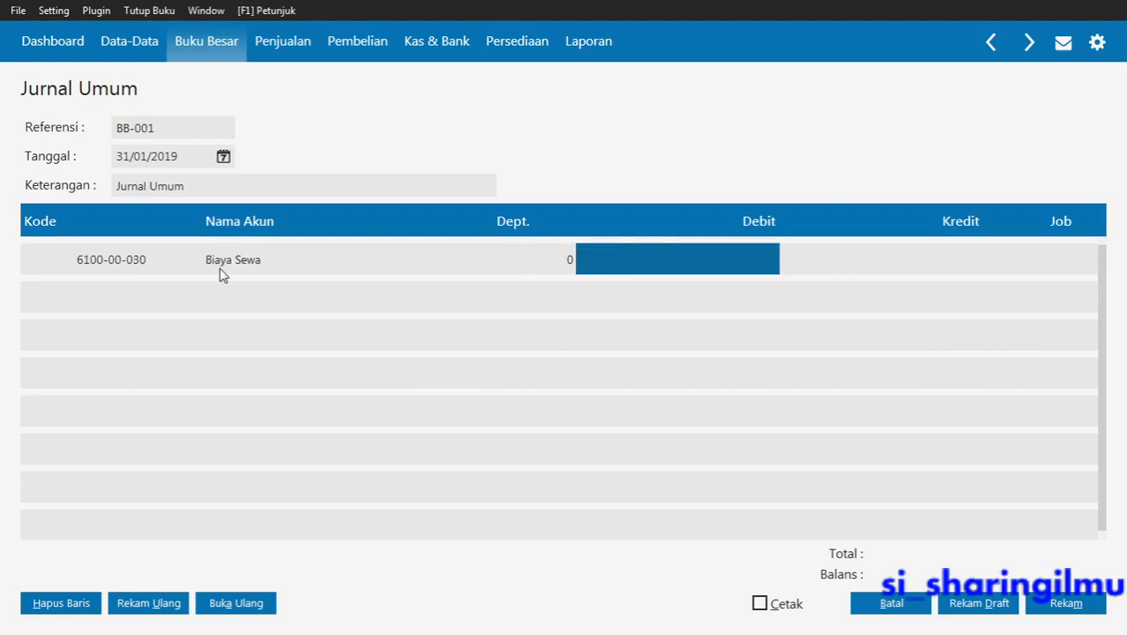
{"action": "type", "text": "1"}
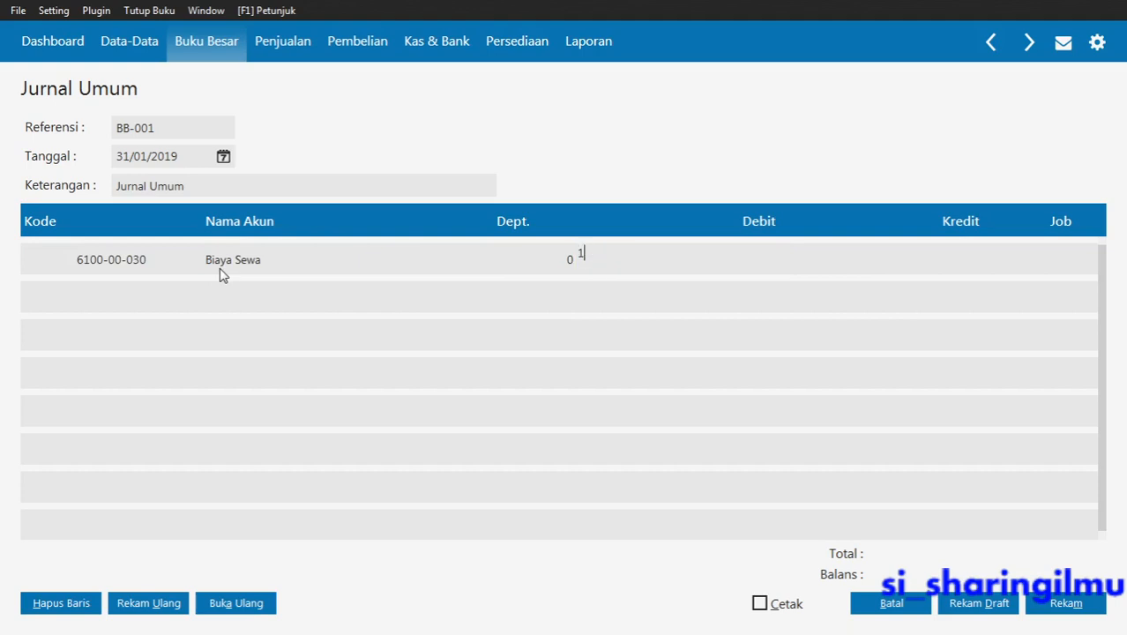
{"action": "type", "text": ".165.000"}
{"action": "key", "text": "Tab"}
{"action": "key", "text": "Tab"}
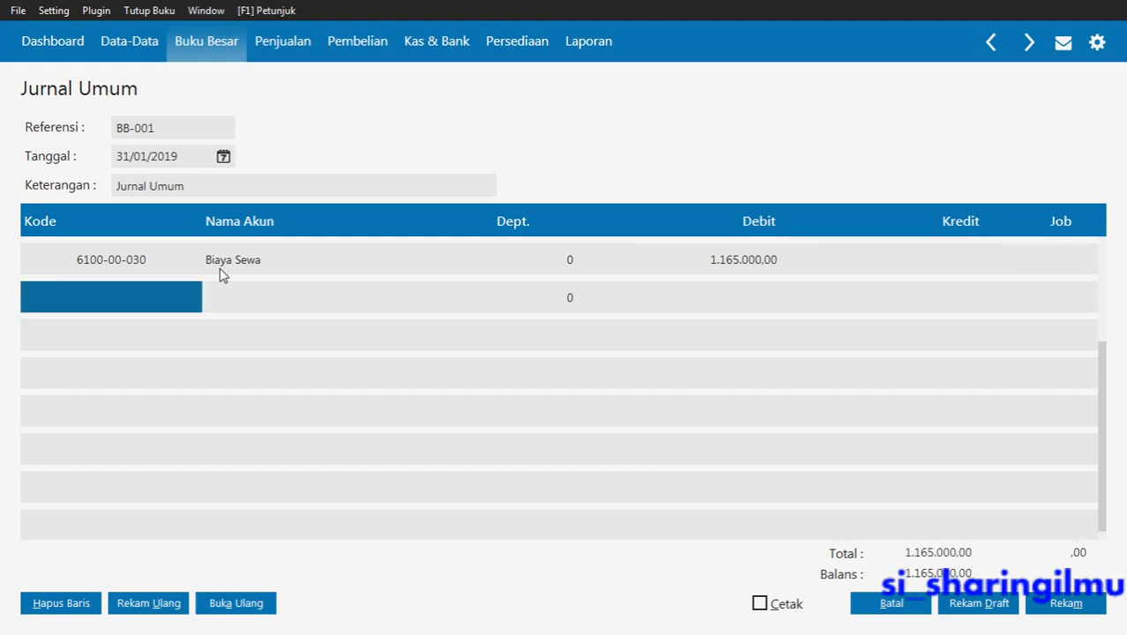
Add account 150000021 Sewa Dibayar Di Muka to the second line with a credit of 1.165.000
{"action": "left_click", "coordinate": [184, 296]}
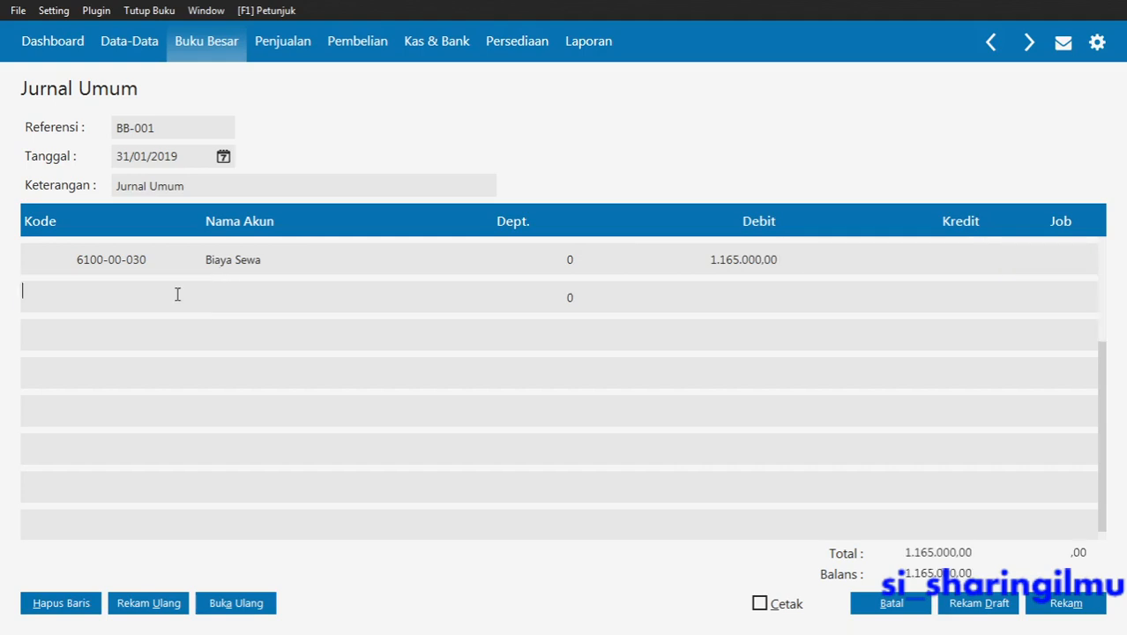
{"action": "double_click", "coordinate": [178, 301]}
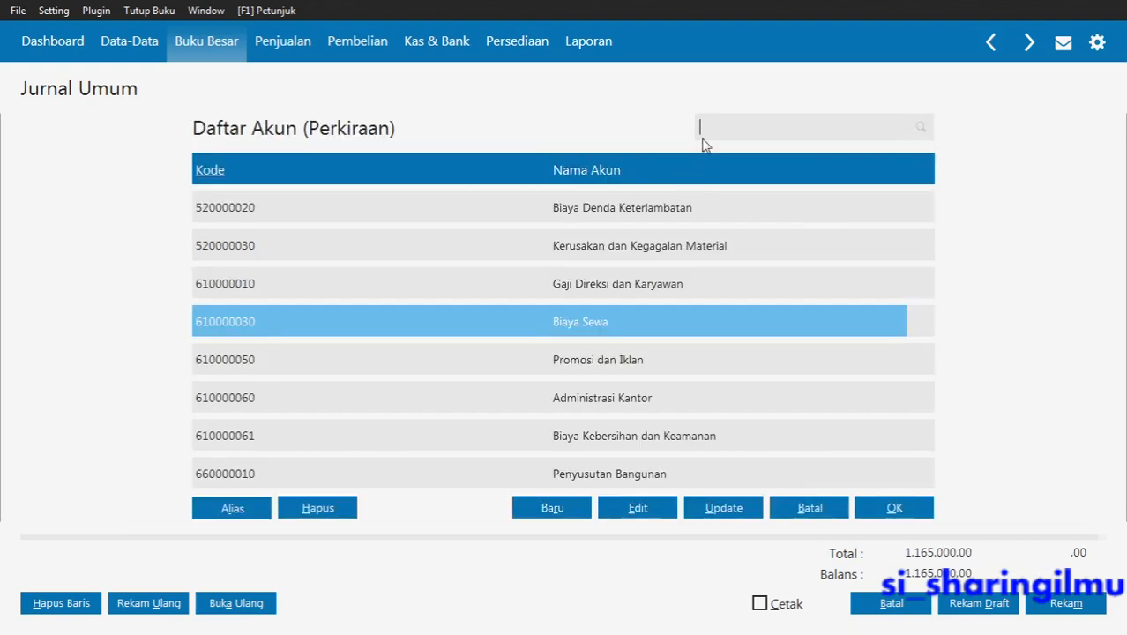
{"action": "type", "text": "1500"}
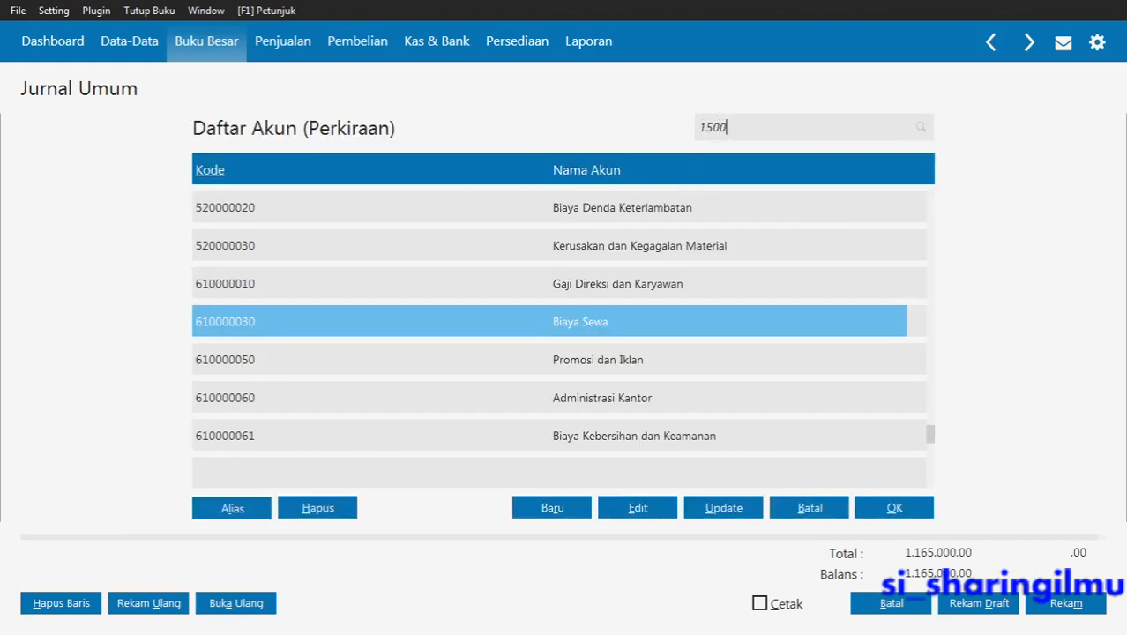
{"action": "type", "text": "0021"}
{"action": "type", "text": "0"}
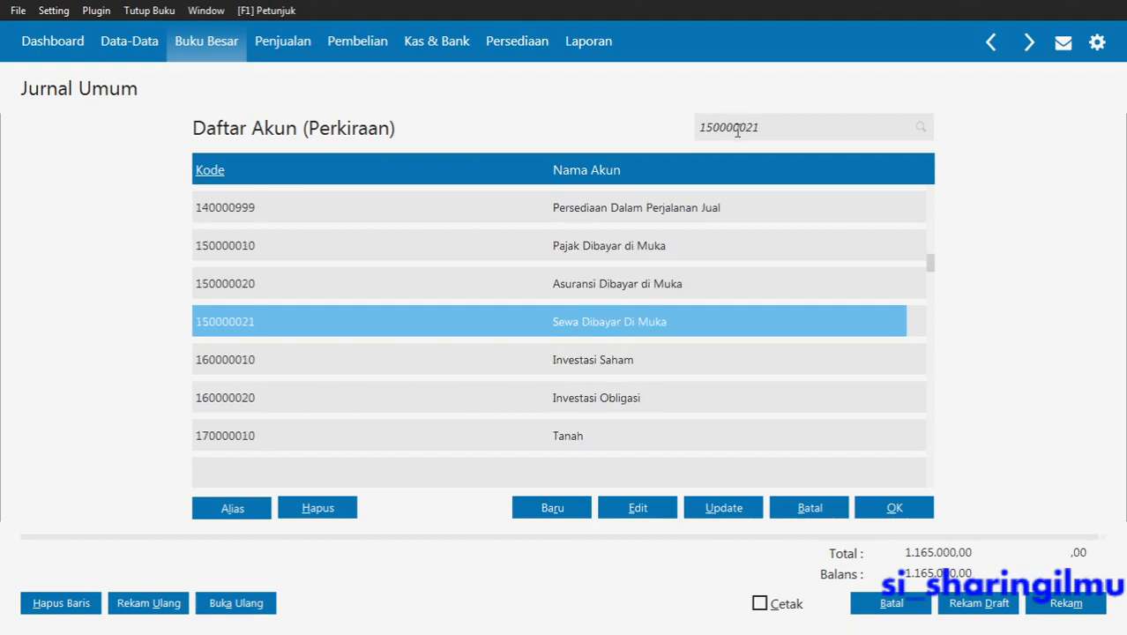
{"action": "double_click", "coordinate": [630, 324]}
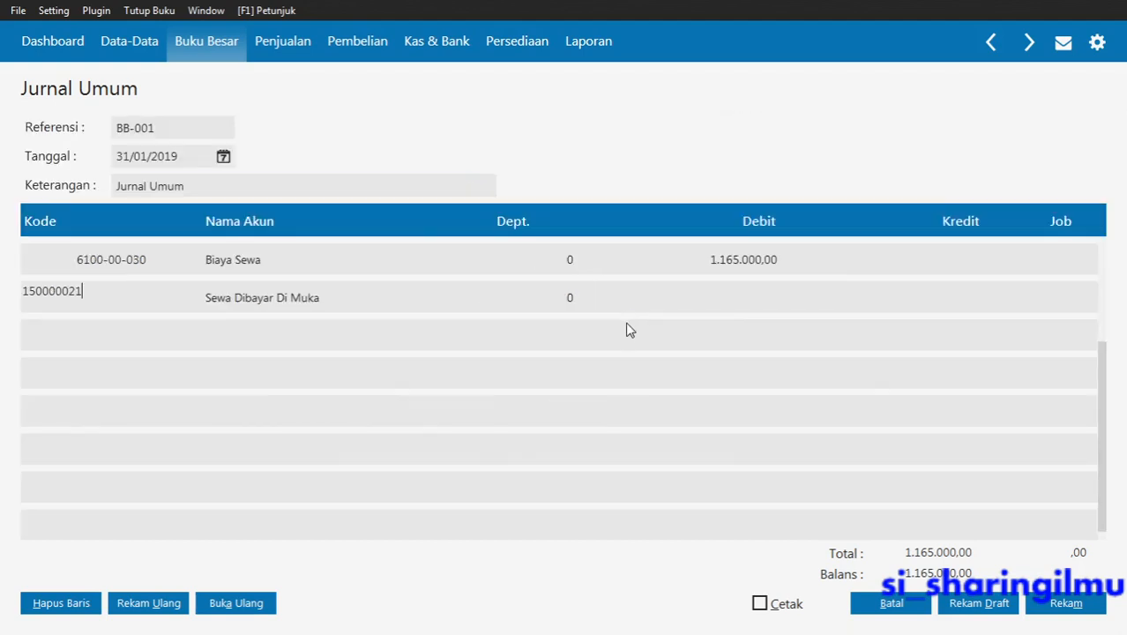
{"action": "left_click", "coordinate": [667, 301]}
{"action": "key", "text": "Tab"}
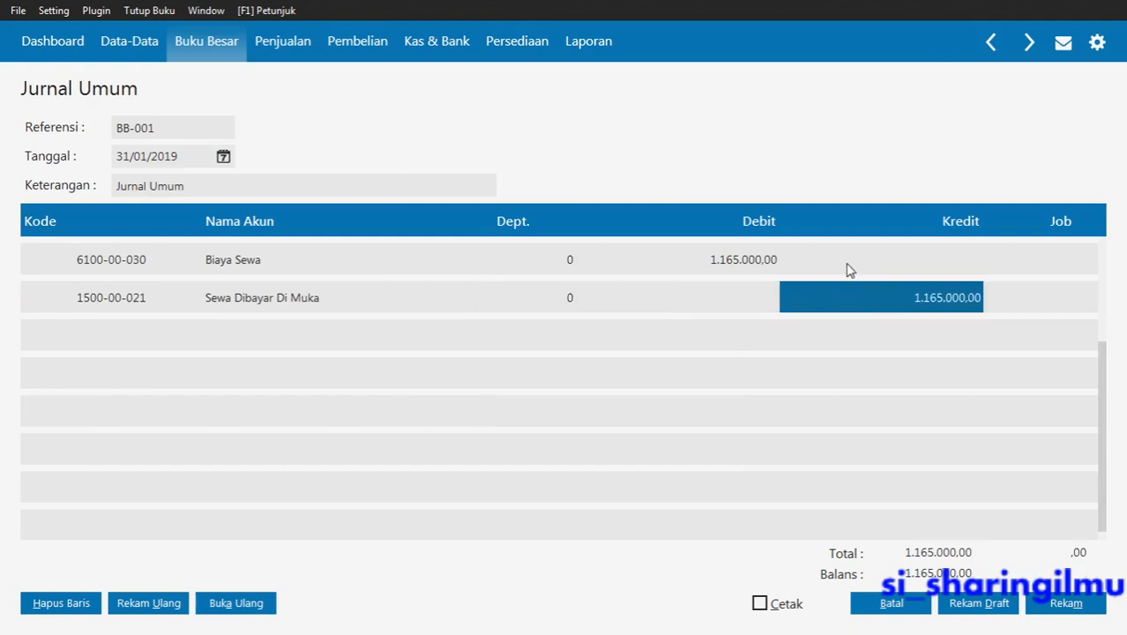
Review the journal's description, rent debit and date, and start saving the entry as a periodic transaction
{"action": "left_click", "coordinate": [312, 185]}
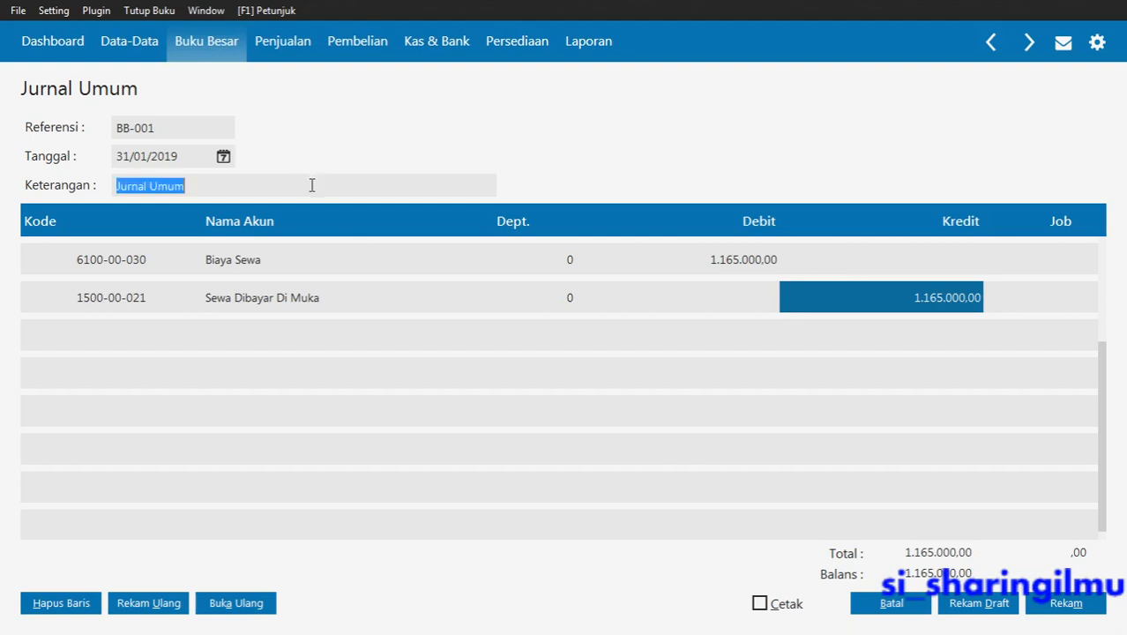
{"action": "left_click", "coordinate": [752, 264]}
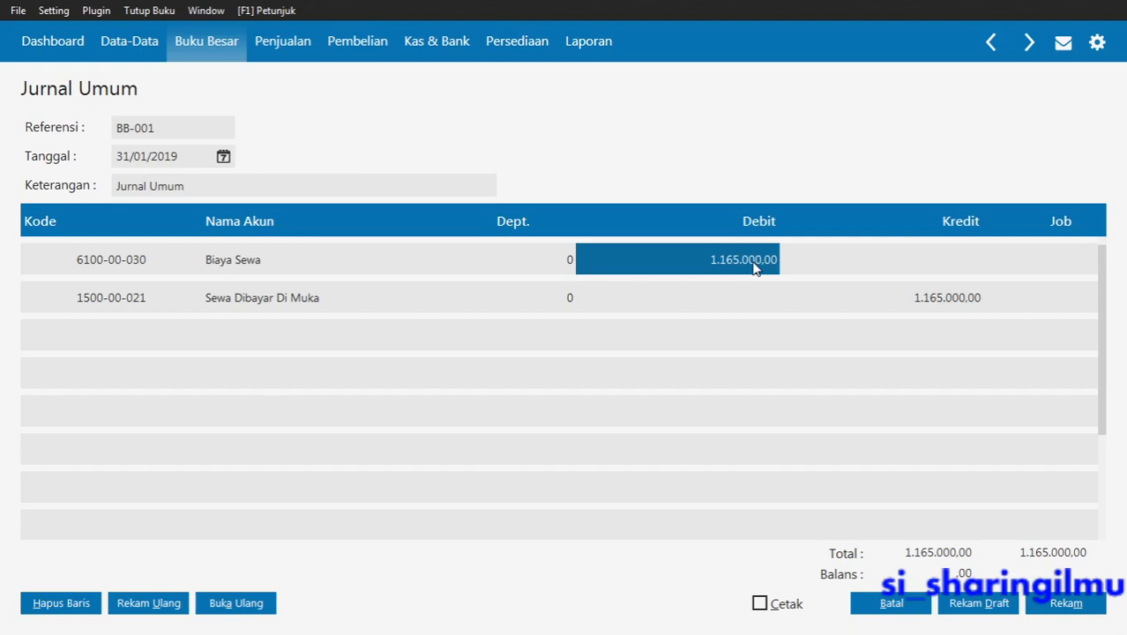
{"action": "double_click", "coordinate": [129, 157]}
{"action": "left_click", "coordinate": [178, 156]}
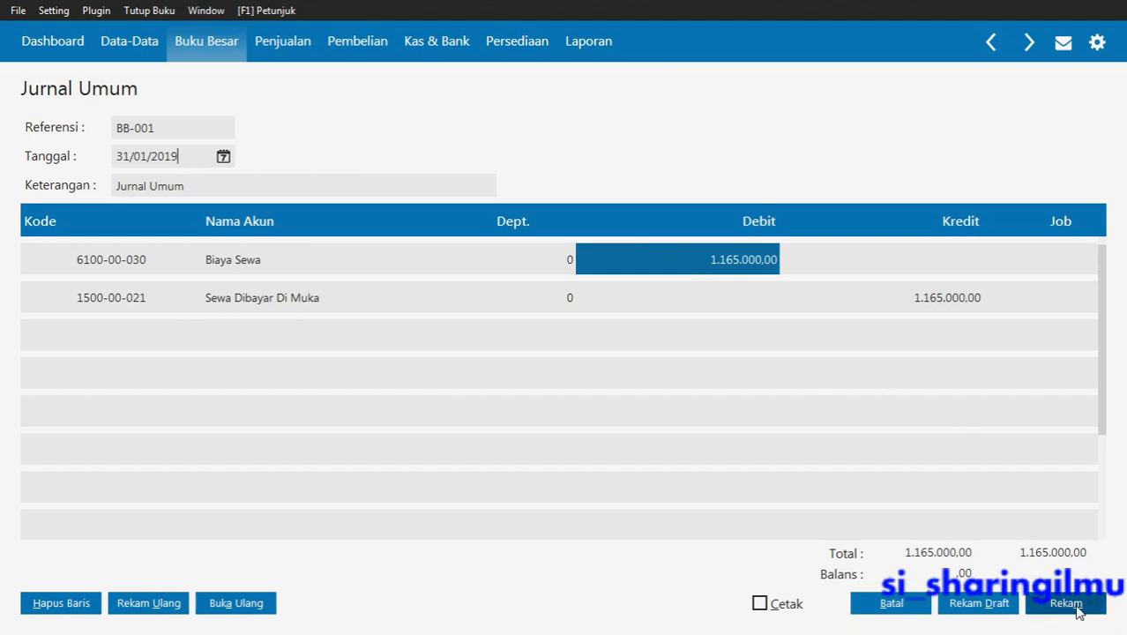
{"action": "left_click", "coordinate": [146, 600]}
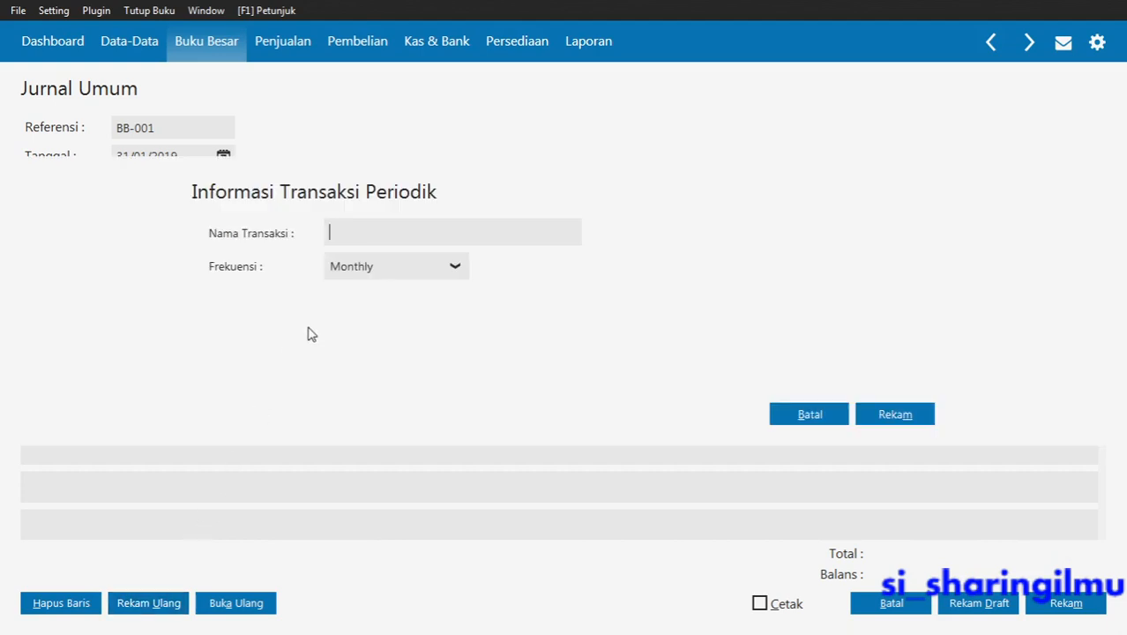
Name the periodic transaction "AJP Untuk Sewa Dibayar Dimuka"
{"action": "type", "text": "aj"}
{"action": "key", "text": "BackSpace"}
{"action": "key", "text": "BackSpace"}
{"action": "type", "text": "AJP Untuk Sewa "}
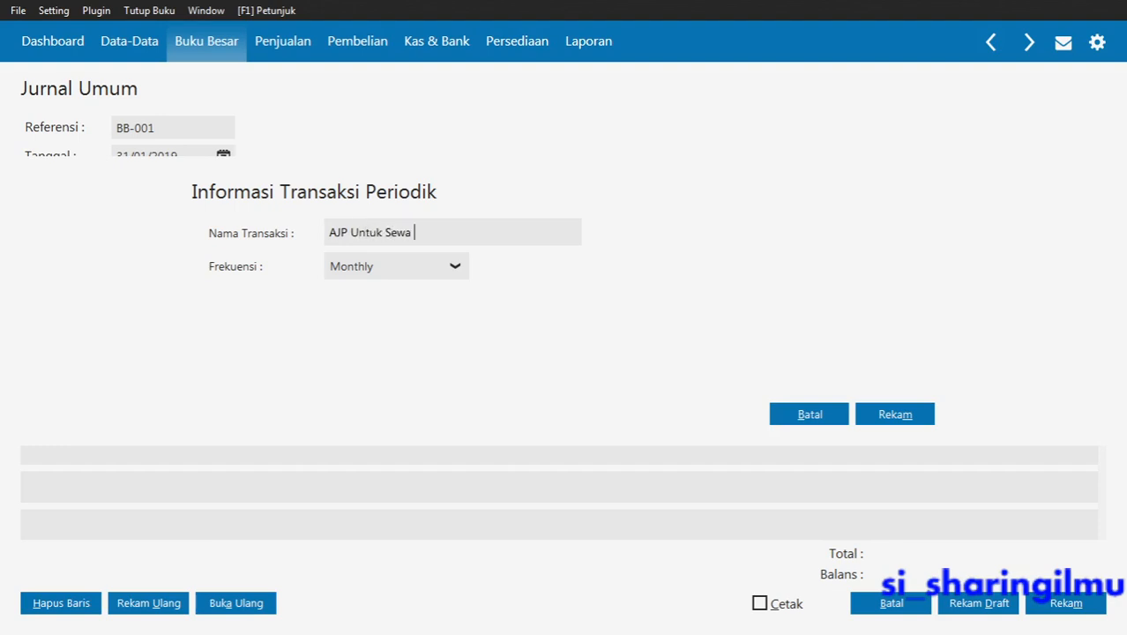
{"action": "type", "text": "Dibayar dim"}
{"action": "key", "text": "BackSpace"}
{"action": "key", "text": "BackSpace"}
{"action": "key", "text": "BackSpace"}
{"action": "type", "text": "dimuka"}
{"action": "key", "text": "Left"}
{"action": "key", "text": "Left"}
{"action": "key", "text": "Left"}
{"action": "key", "text": "Left"}
{"action": "key", "text": "BackSpace"}
{"action": "key", "text": "BackSpace"}
{"action": "type", "text": "Di"}
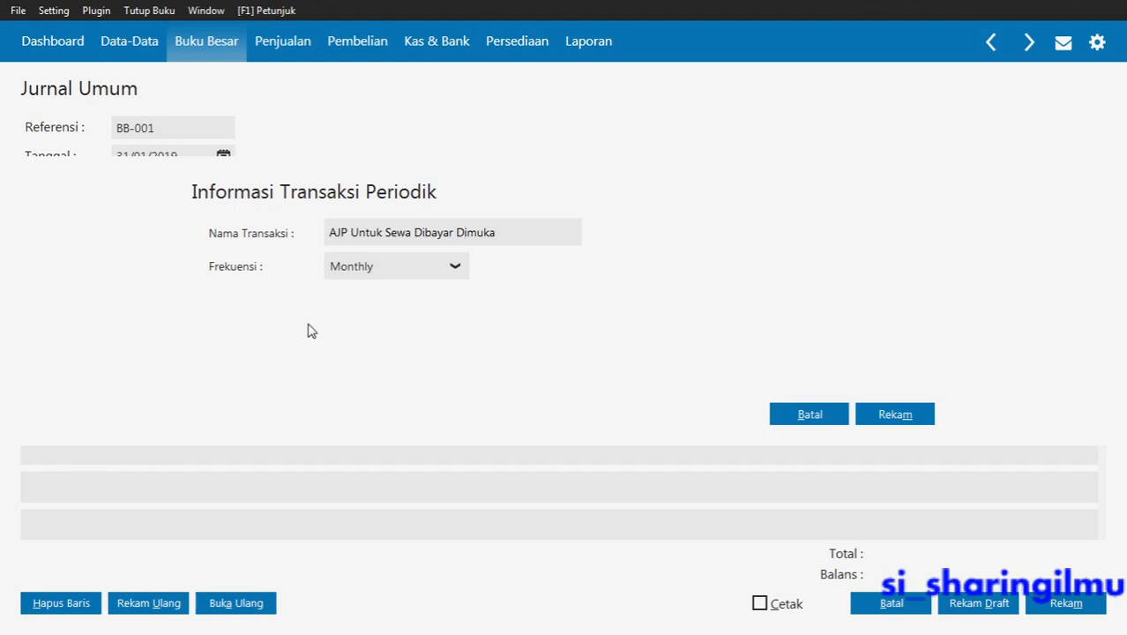
Try the frequencies Once a week, Twice a week, Monthly, Twice a year and Once a year for the periodic transaction
{"action": "left_click", "coordinate": [414, 267]}
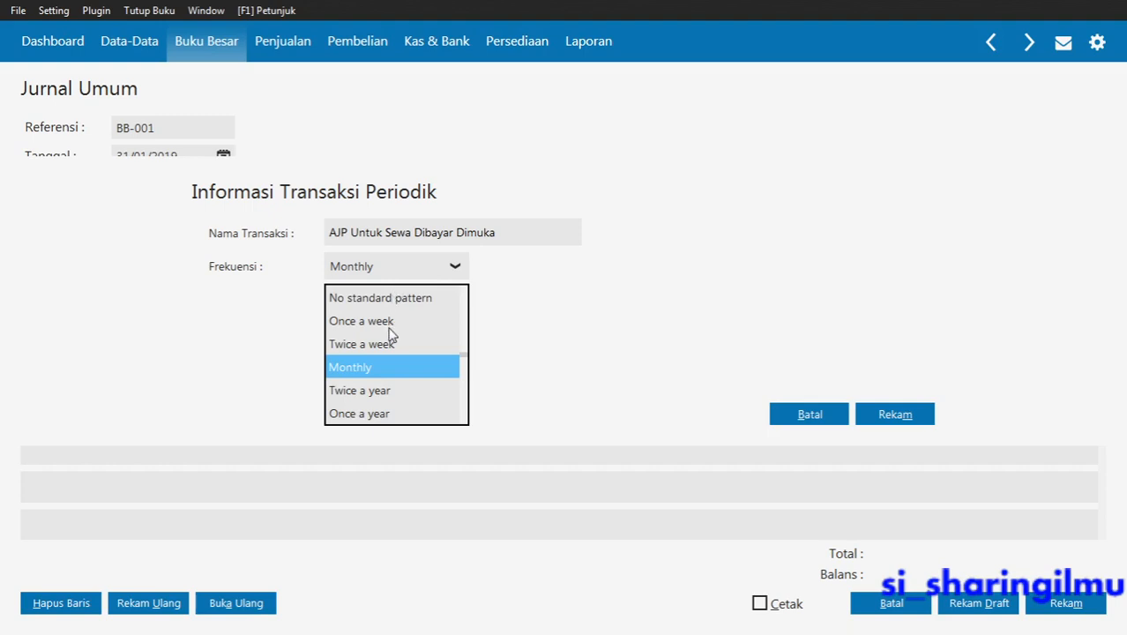
{"action": "left_click", "coordinate": [389, 326]}
{"action": "left_click", "coordinate": [422, 273]}
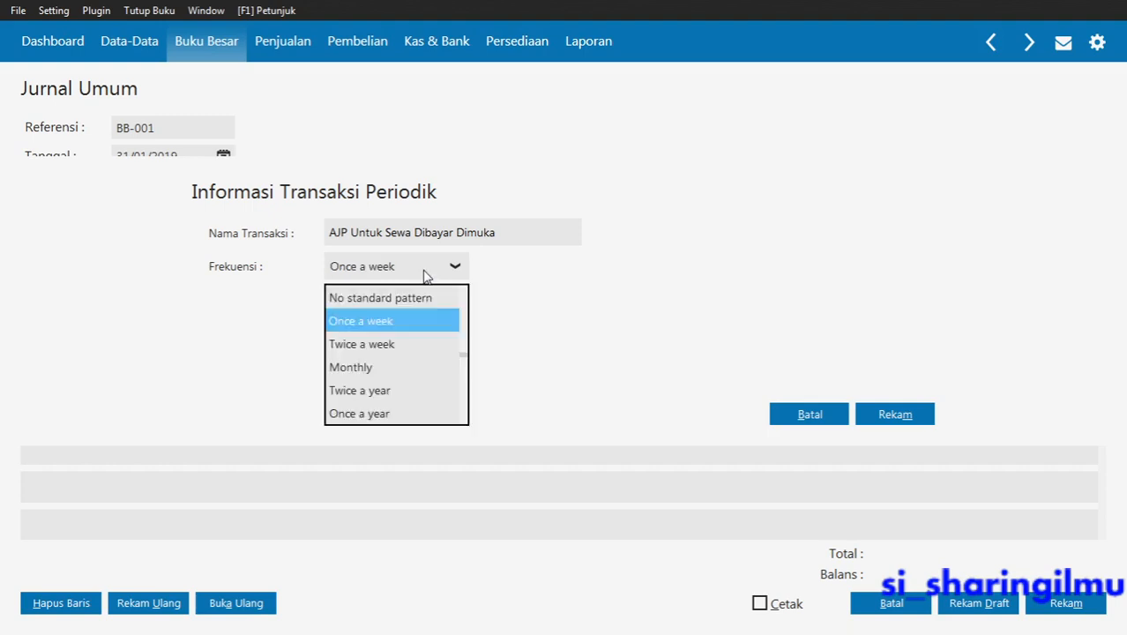
{"action": "left_click", "coordinate": [401, 344]}
{"action": "left_click", "coordinate": [426, 277]}
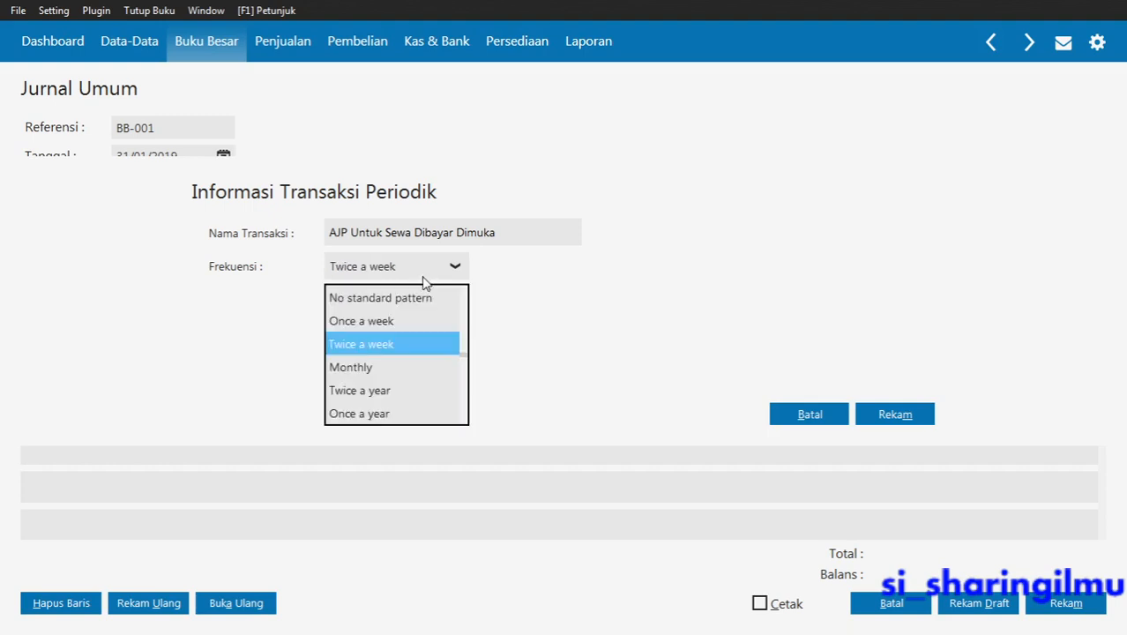
{"action": "left_click", "coordinate": [385, 370]}
{"action": "left_click", "coordinate": [426, 277]}
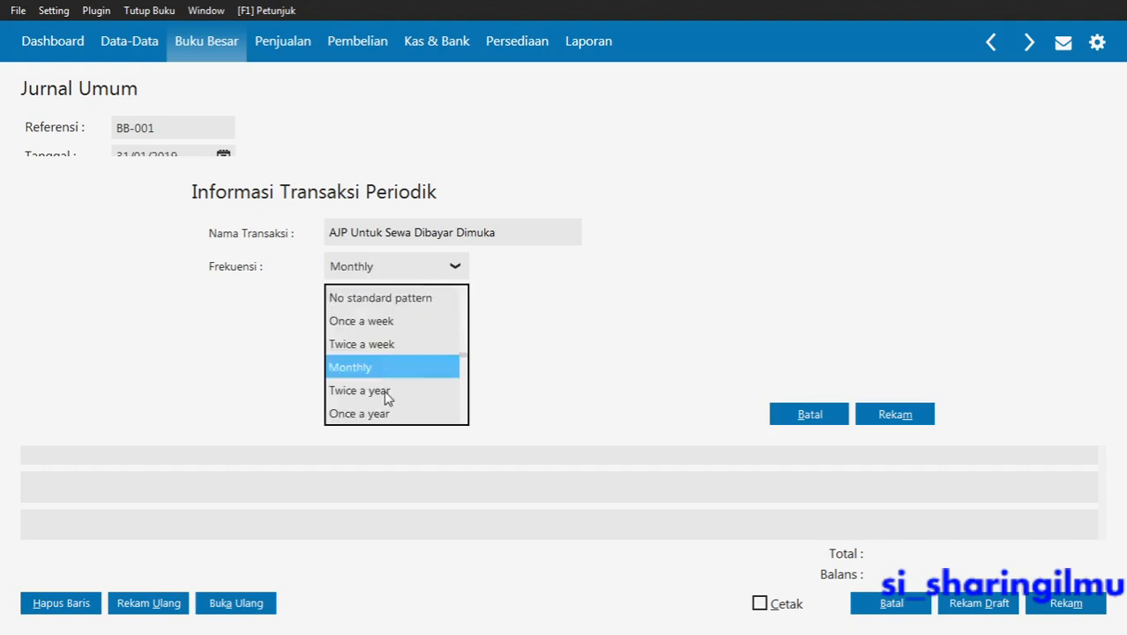
{"action": "left_click", "coordinate": [385, 395]}
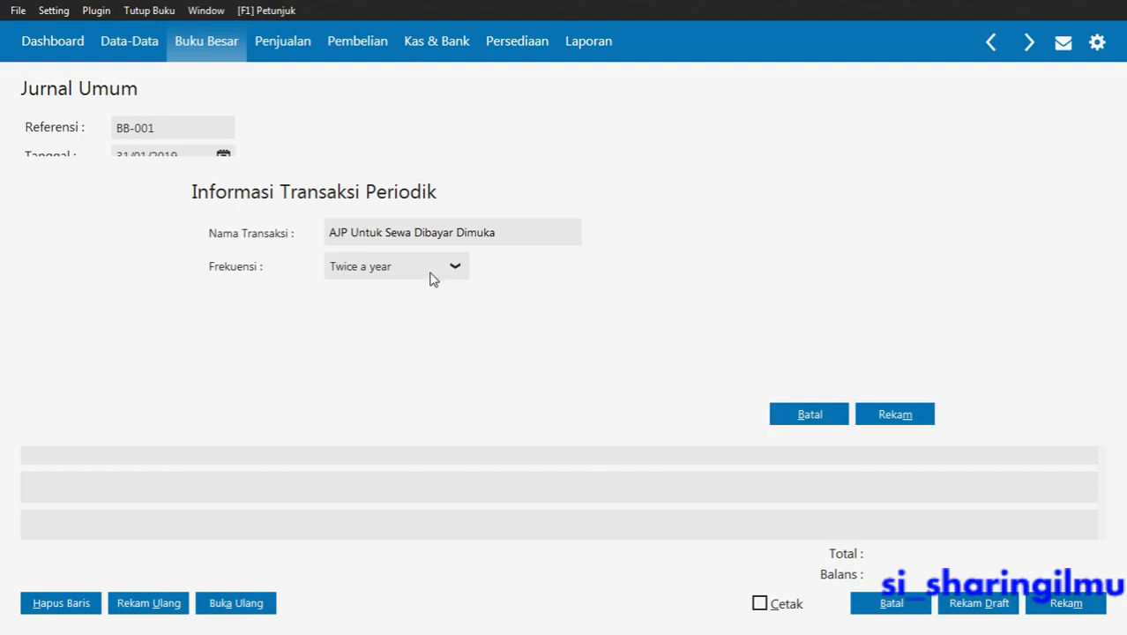
{"action": "left_click", "coordinate": [432, 278]}
{"action": "left_click", "coordinate": [393, 413]}
Set the periodic transaction's frequency to Monthly and record it
{"action": "left_click", "coordinate": [403, 277]}
{"action": "left_click", "coordinate": [370, 369]}
{"action": "left_click", "coordinate": [903, 424]}
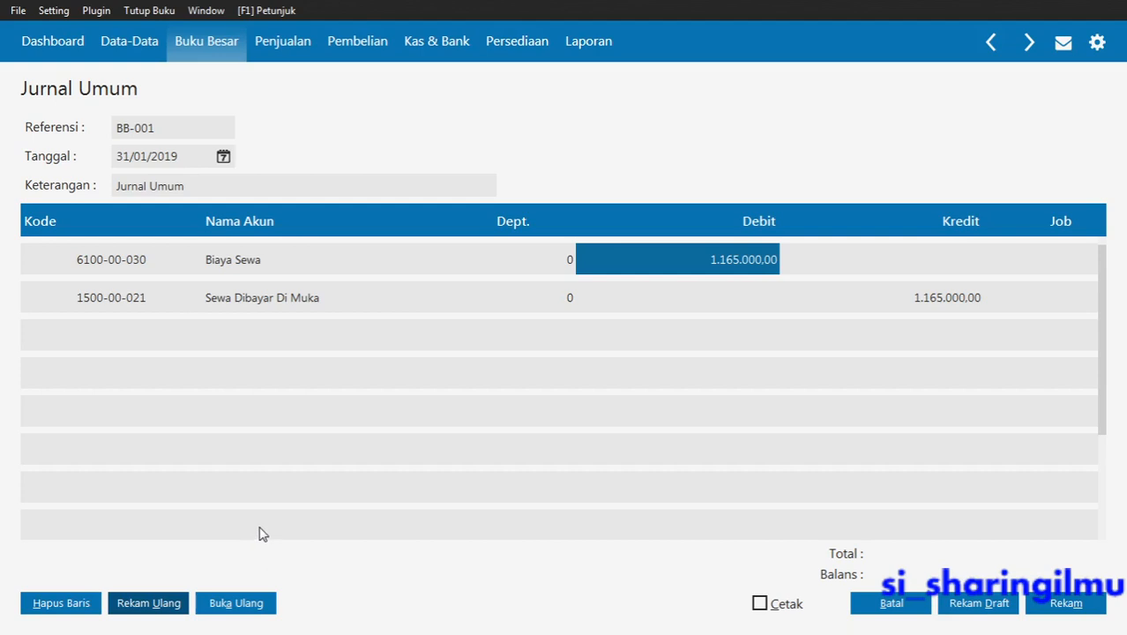
Record the rent adjustment journal BB-001, then close the blank journal form and the journal transaction list
{"action": "left_click", "coordinate": [1066, 603]}
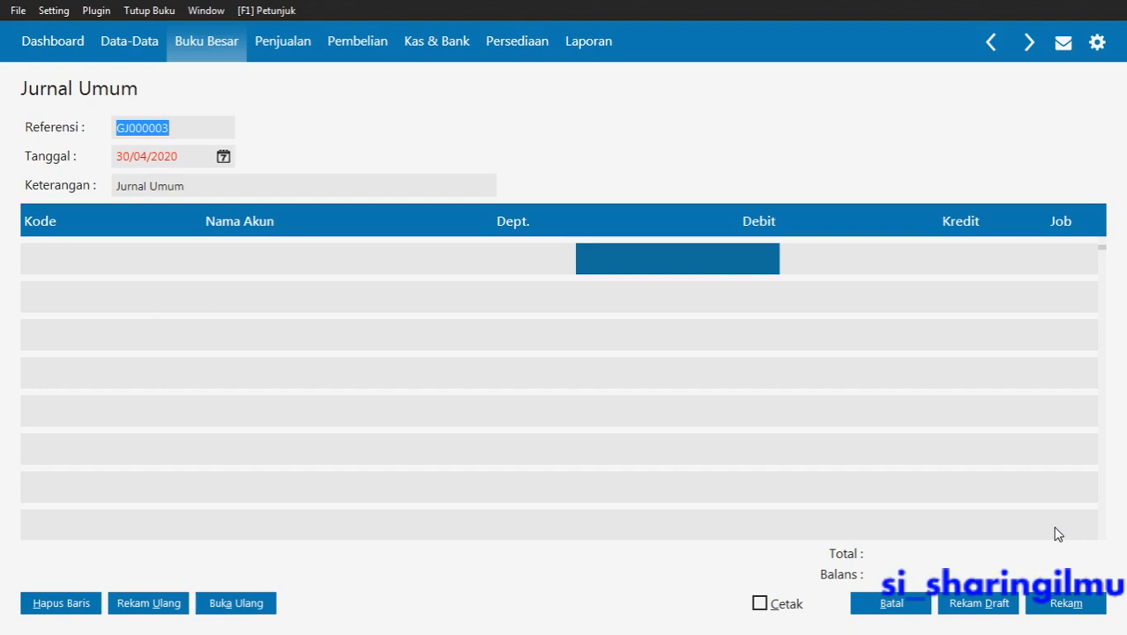
{"action": "left_click", "coordinate": [882, 603]}
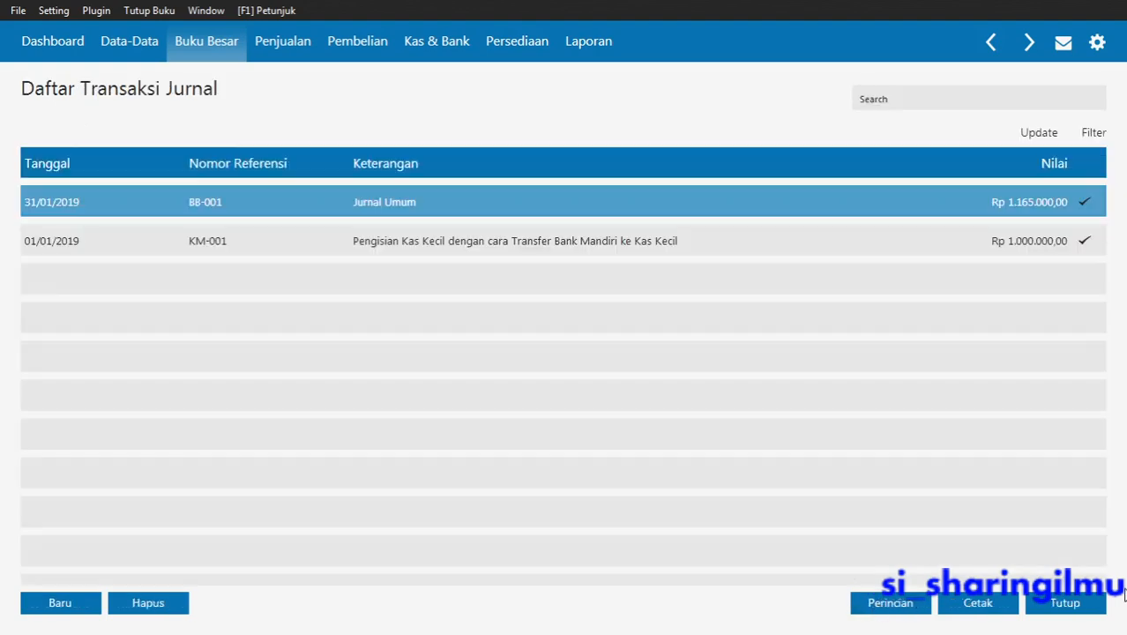
{"action": "left_click", "coordinate": [1075, 611]}
Switch to the module PDF in Foxit Reader and read Dokumen 2, the Bukti Memorial on page 128
{"action": "key", "text": "alt+Tab"}
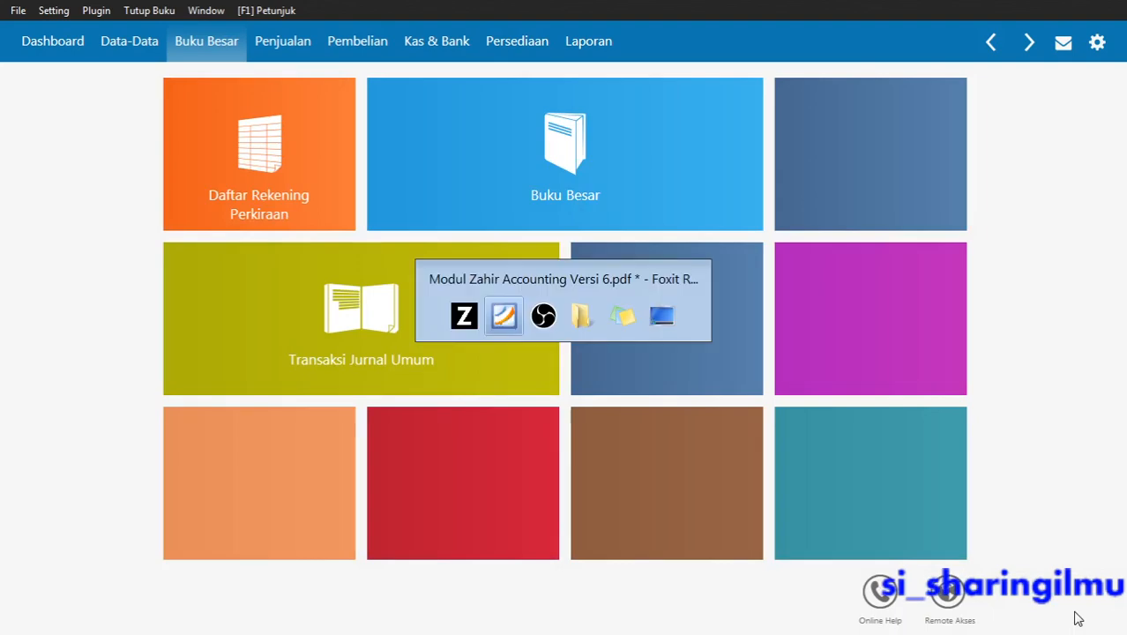
{"action": "scroll", "coordinate": [520, 381], "scroll_direction": "down", "scroll_amount": 10}
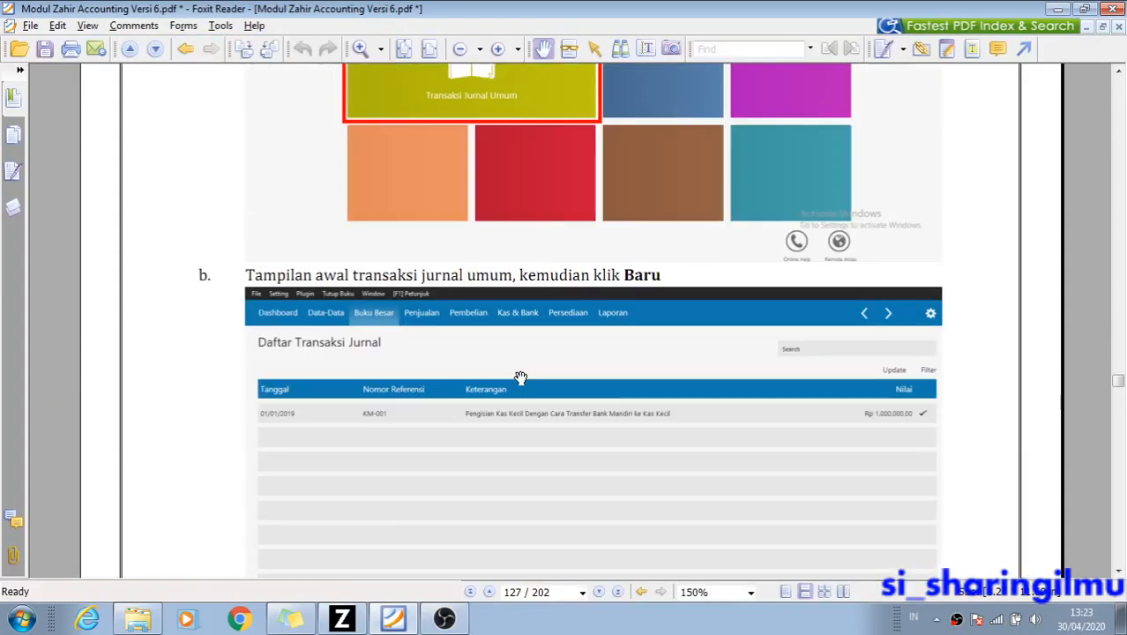
{"action": "scroll", "coordinate": [521, 377], "scroll_direction": "down", "scroll_amount": 12}
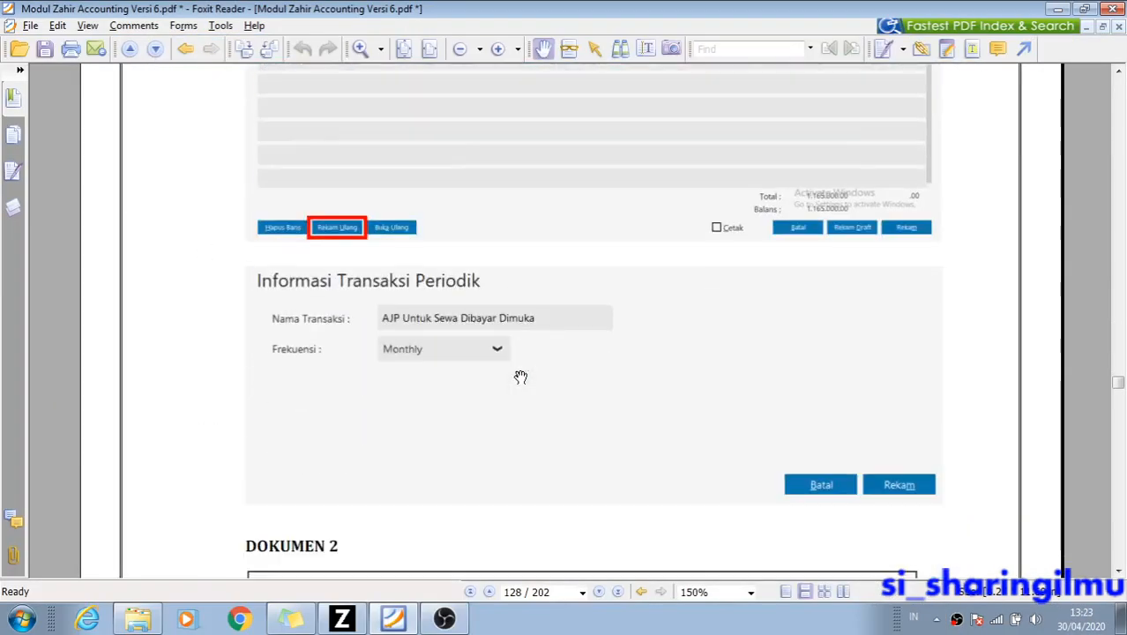
{"action": "scroll", "coordinate": [520, 378], "scroll_direction": "down", "scroll_amount": 10}
{"action": "scroll", "coordinate": [521, 377], "scroll_direction": "up", "scroll_amount": 1}
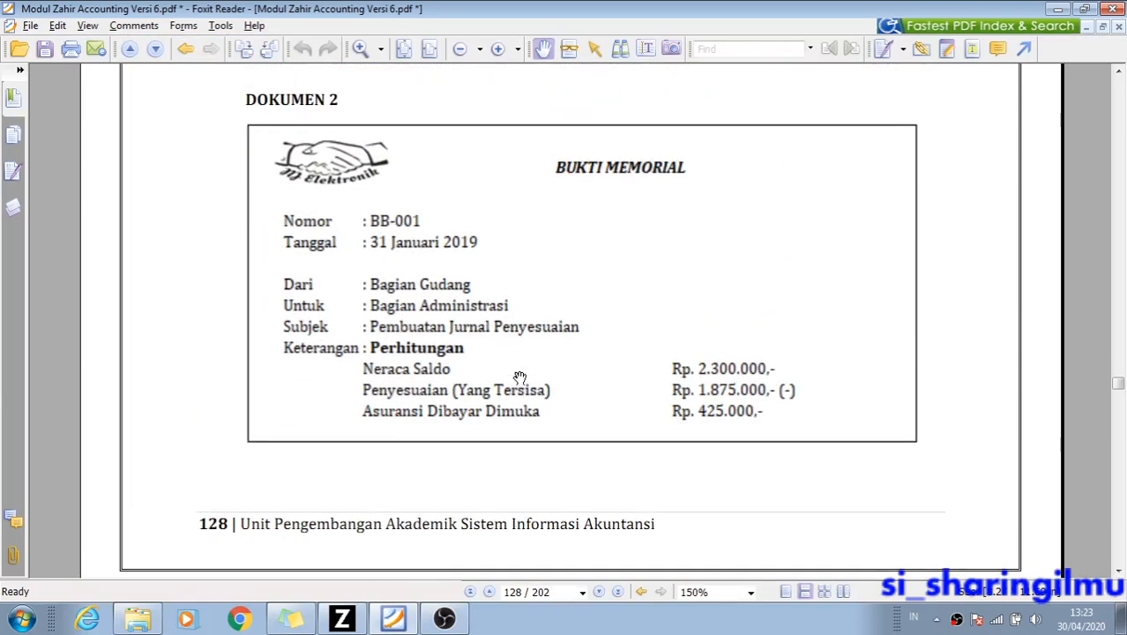
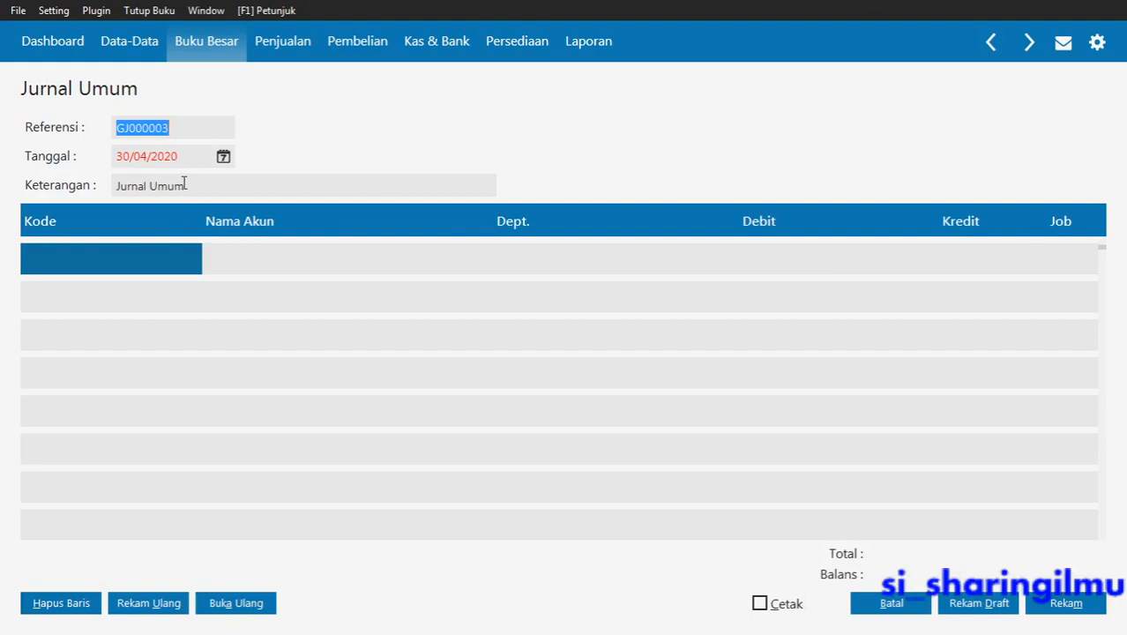
Set the new general journal's reference to BB-001 and its date to 31/01/2019
{"action": "key", "text": "BackSpace"}
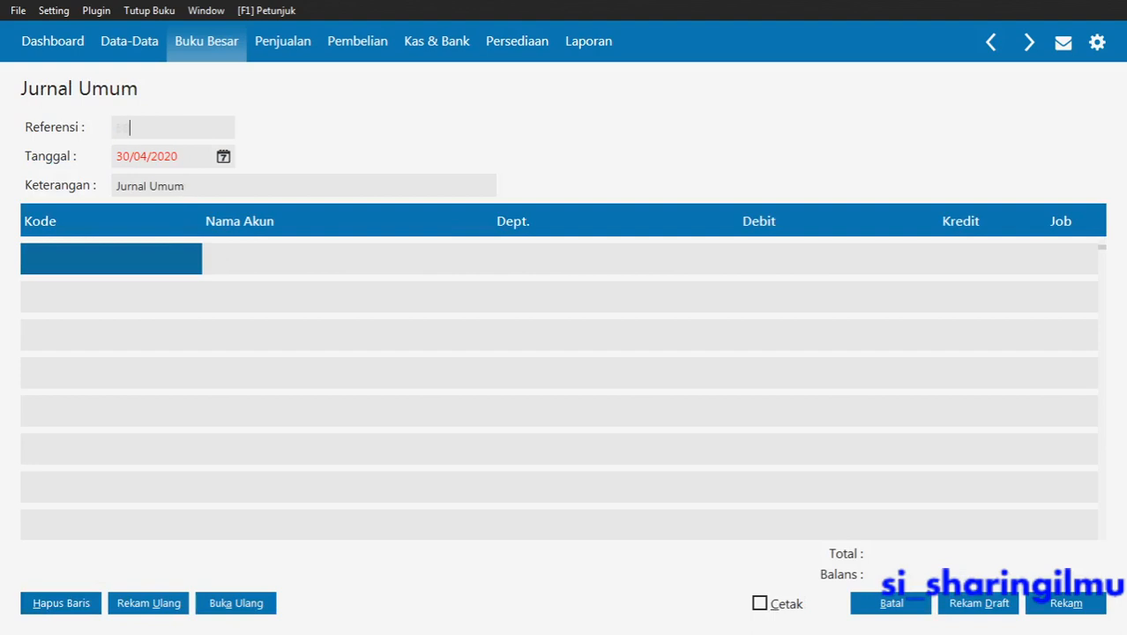
{"action": "type", "text": "BB-001"}
{"action": "key", "text": "Tab"}
{"action": "left_click", "coordinate": [177, 133]}
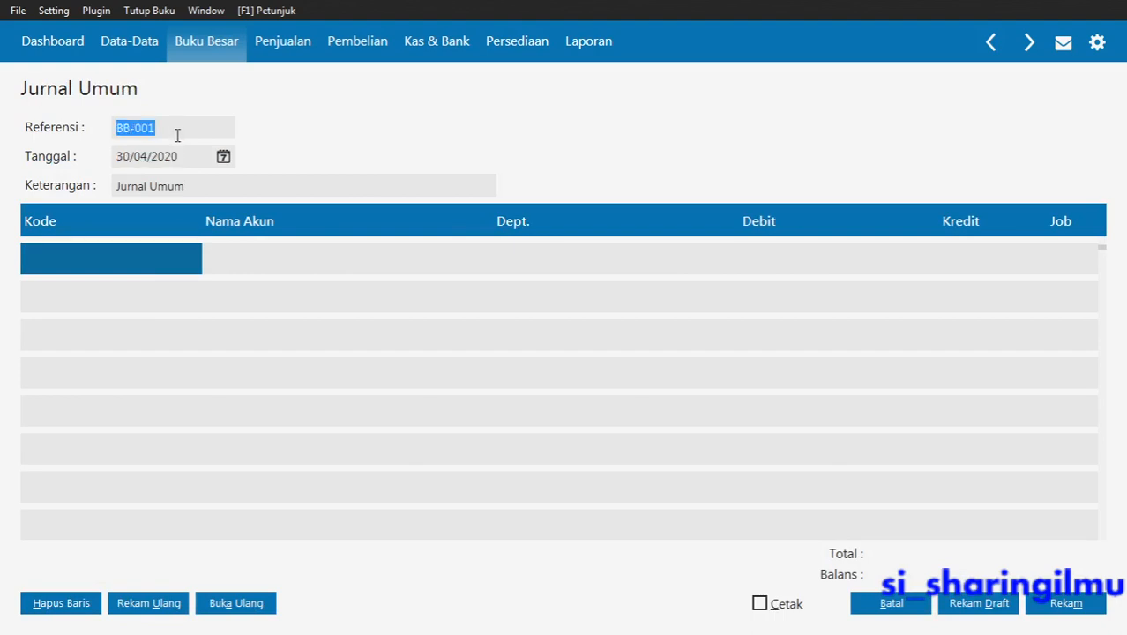
{"action": "left_click", "coordinate": [177, 135]}
{"action": "left_click", "coordinate": [190, 152]}
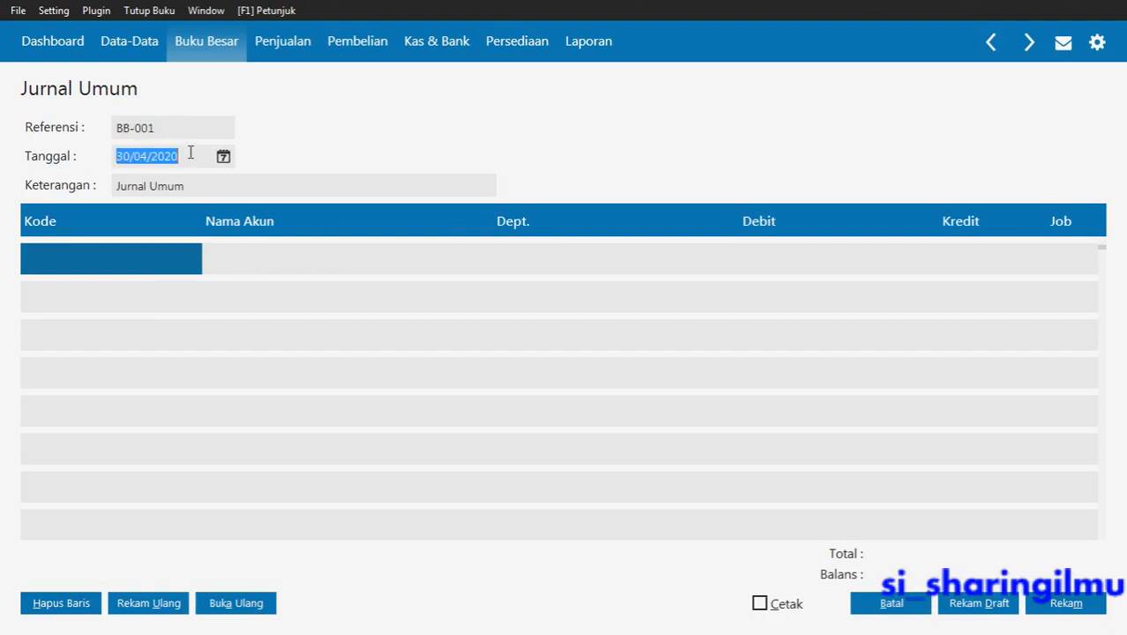
{"action": "left_click", "coordinate": [191, 133]}
{"action": "left_click", "coordinate": [193, 155]}
{"action": "type", "text": "31/0"}
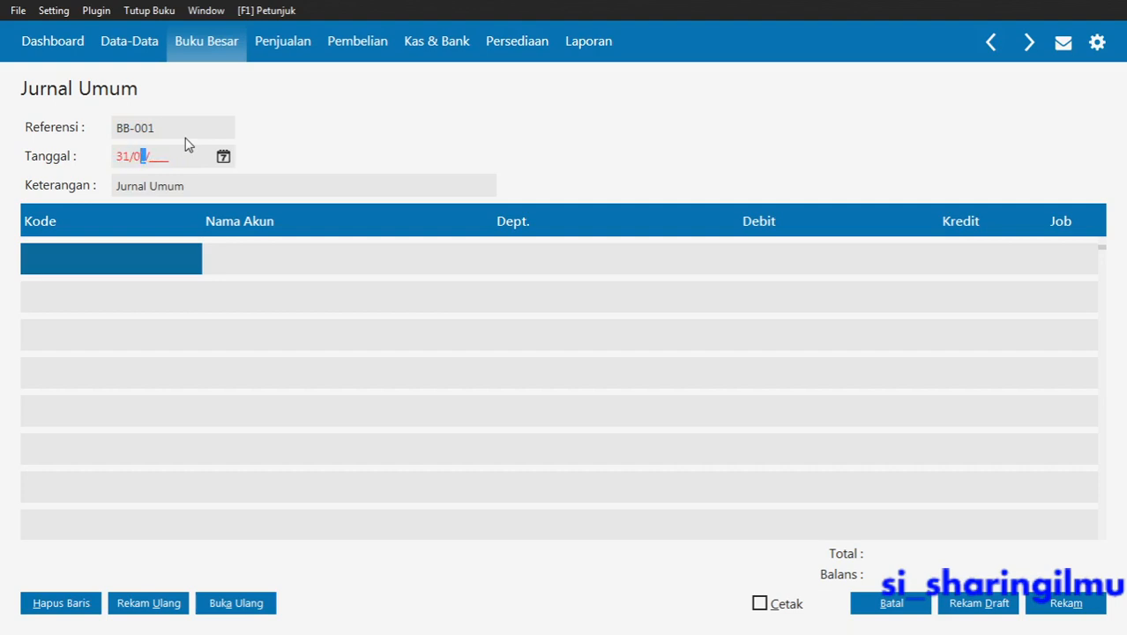
{"action": "type", "text": "1/2019"}
{"action": "key", "text": "Tab"}
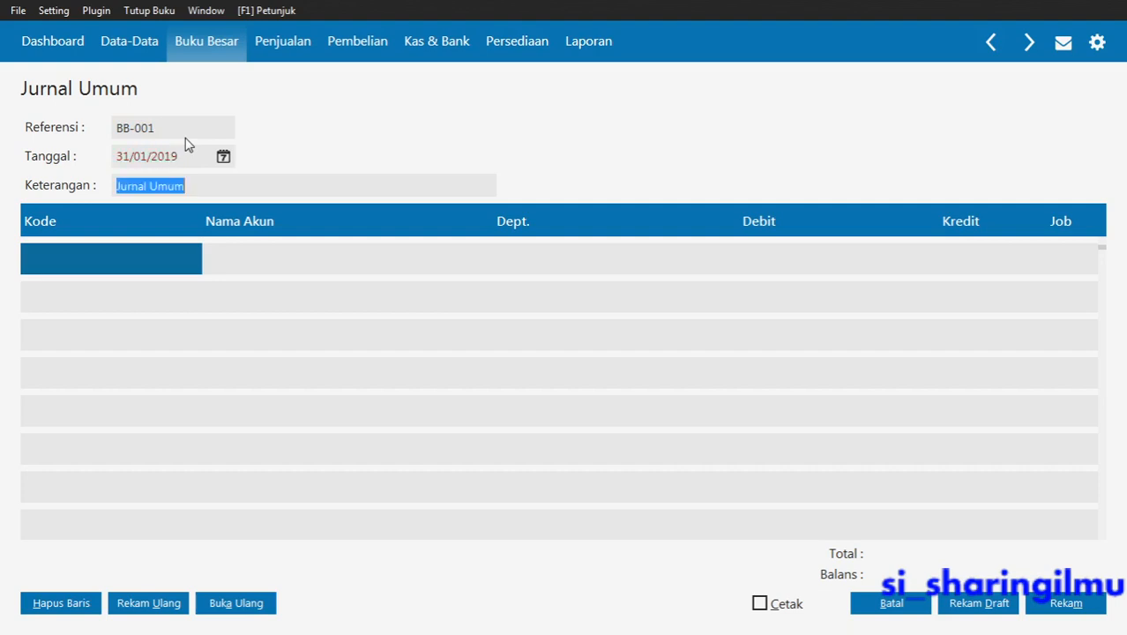
Find account 660000016 Biaya Asuransi in the account list and add it to the first journal line
{"action": "left_click", "coordinate": [145, 264]}
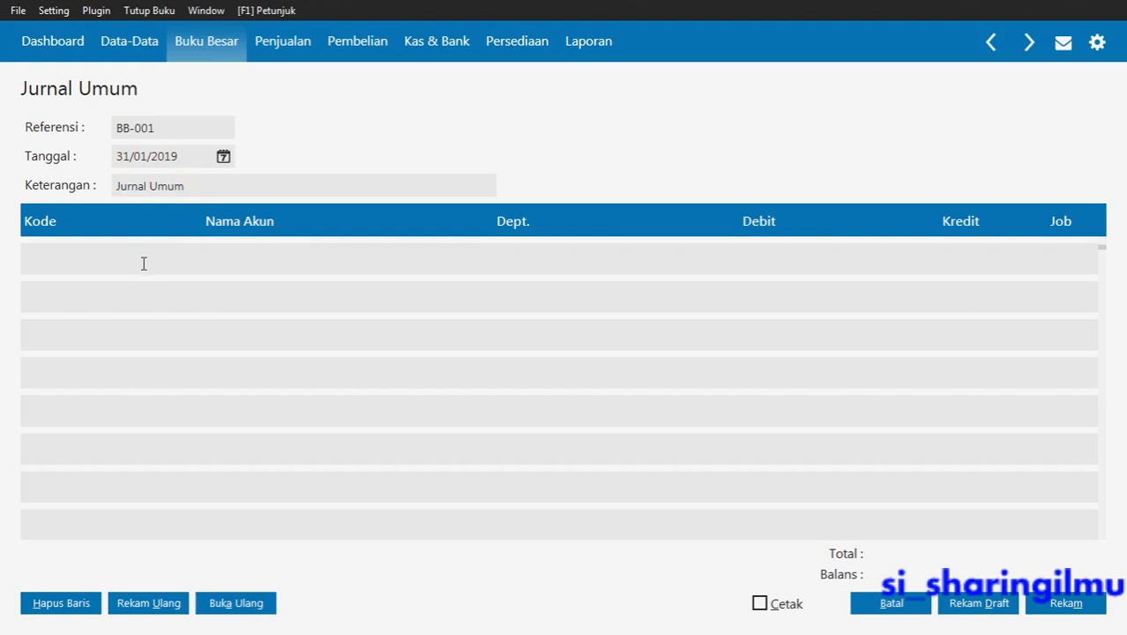
{"action": "double_click", "coordinate": [142, 267]}
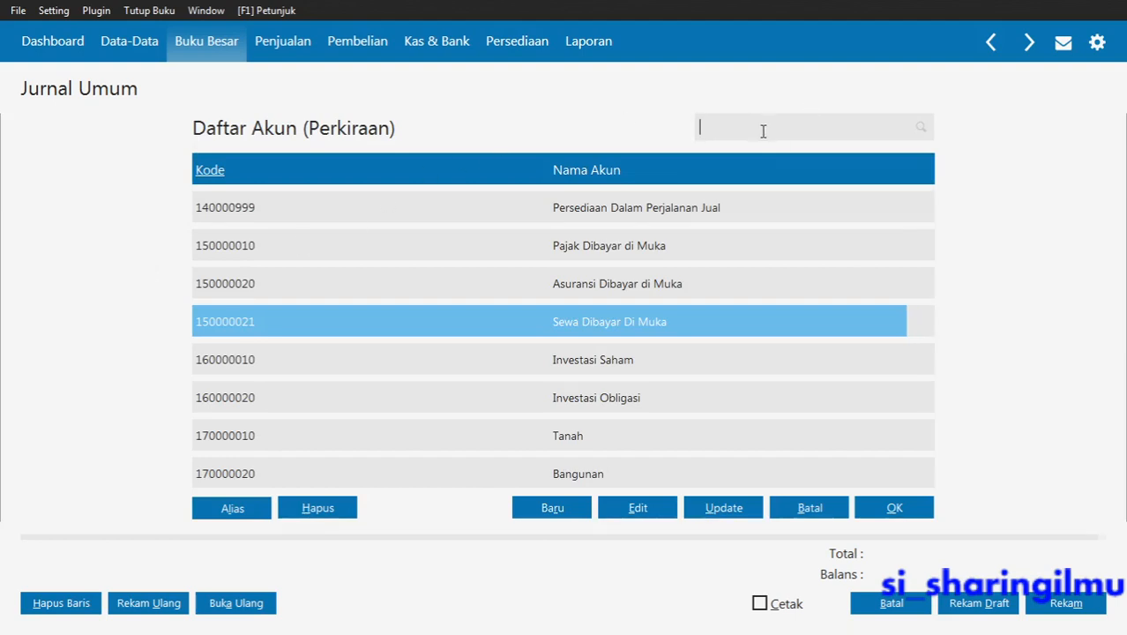
{"action": "type", "text": "ase"}
{"action": "key", "text": "BackSpace"}
{"action": "key", "text": "BackSpace"}
{"action": "key", "text": "BackSpace"}
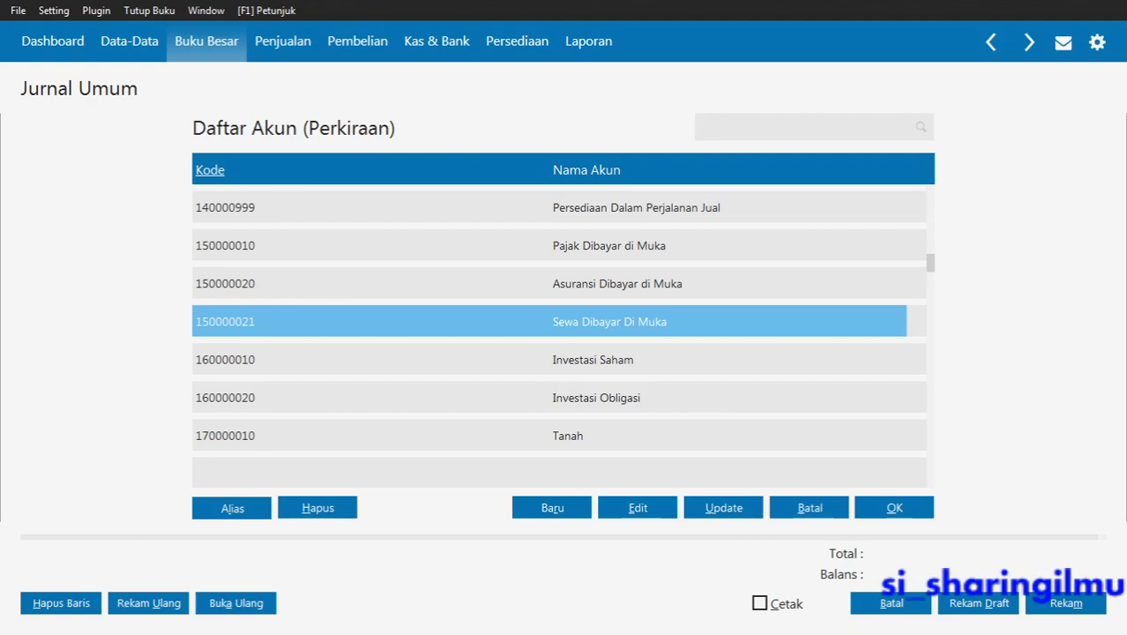
{"action": "type", "text": "660000016"}
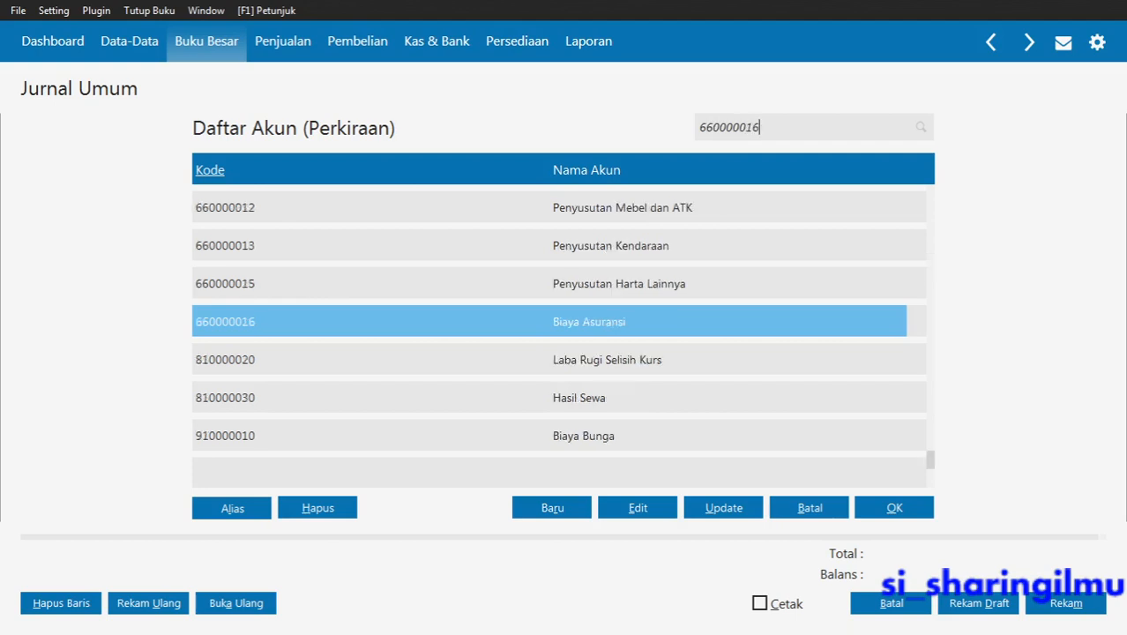
{"action": "double_click", "coordinate": [642, 328]}
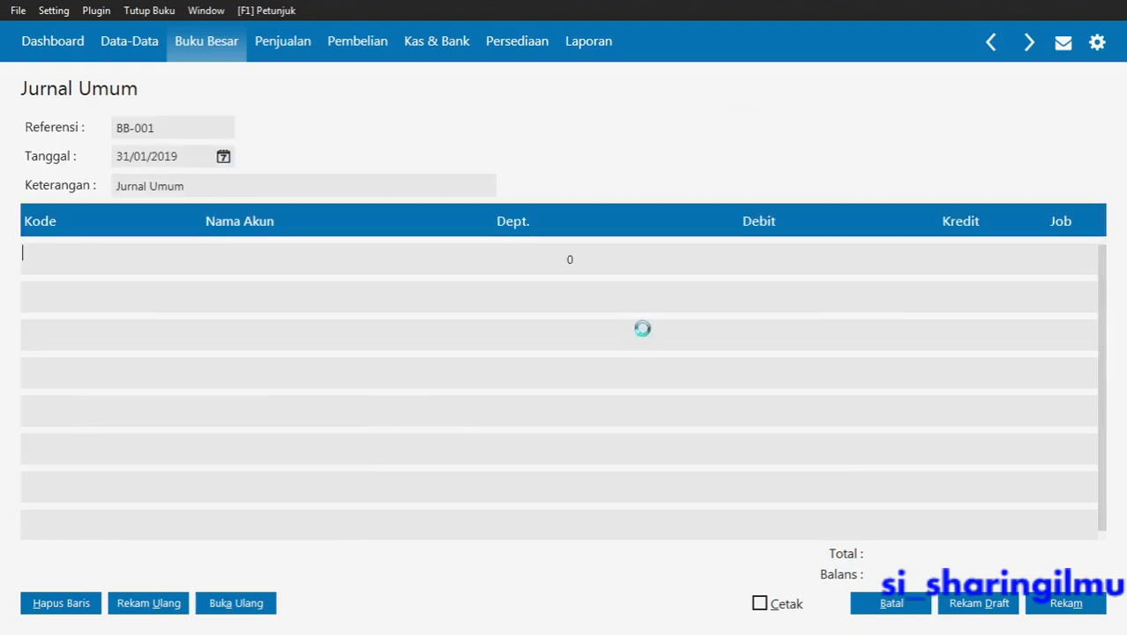
Check the insurance amount in the module PDF and enter a debit of 425.000 on the Biaya Asuransi line
{"action": "left_click", "coordinate": [750, 263]}
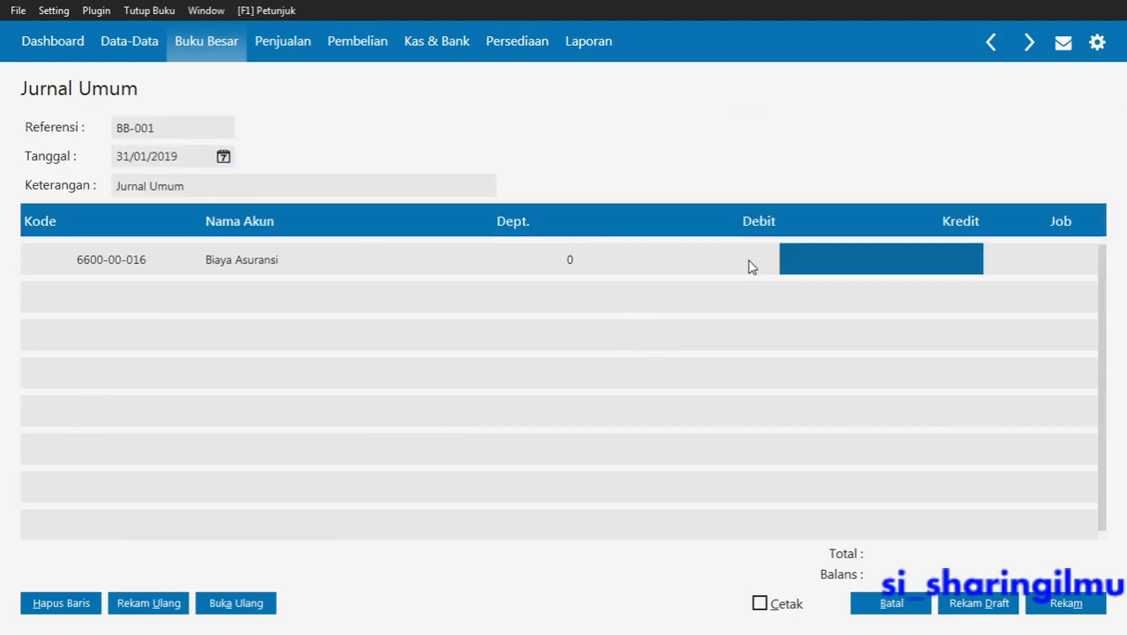
{"action": "left_click", "coordinate": [750, 253]}
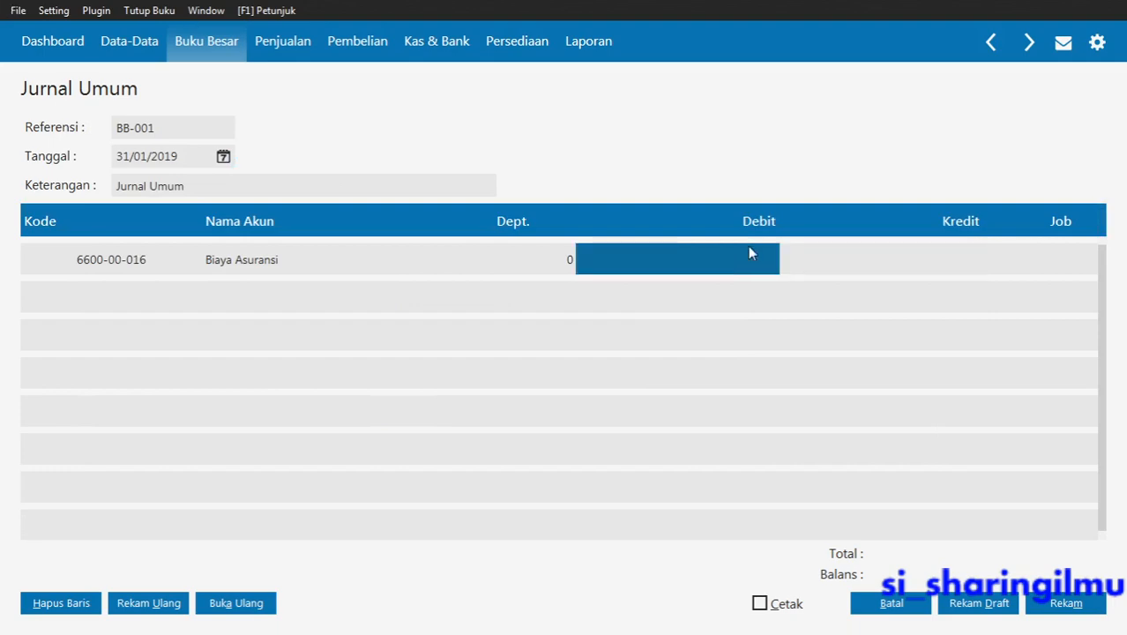
{"action": "key", "text": "alt+Tab"}
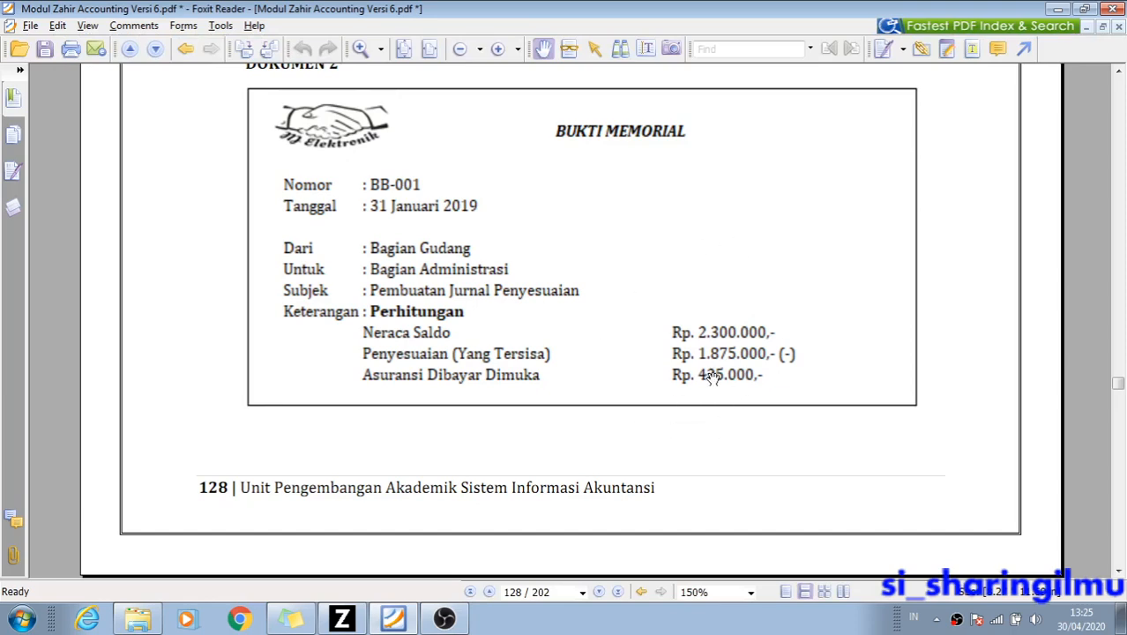
{"action": "key", "text": "alt+Tab"}
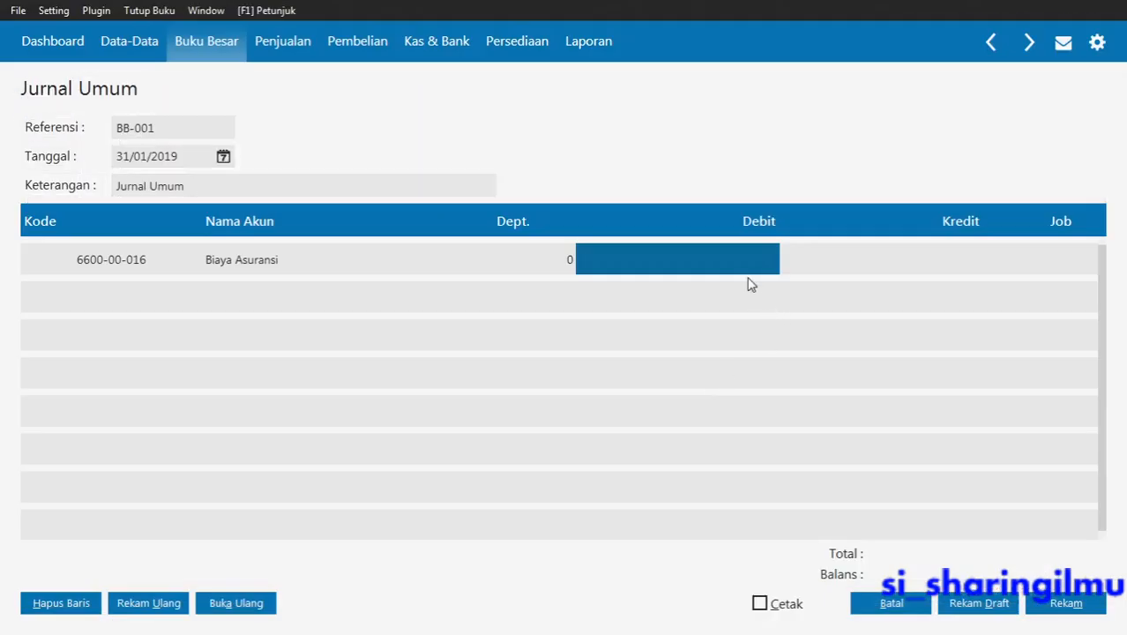
{"action": "left_click", "coordinate": [744, 268]}
{"action": "type", "text": "425"}
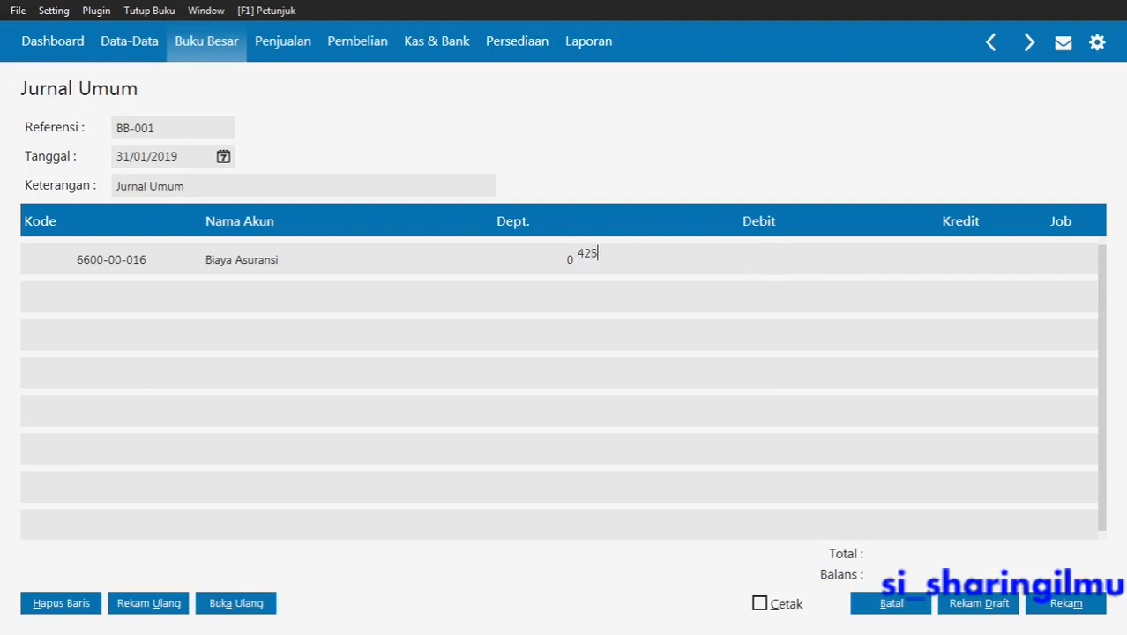
{"action": "type", "text": ".000"}
{"action": "key", "text": "Return"}
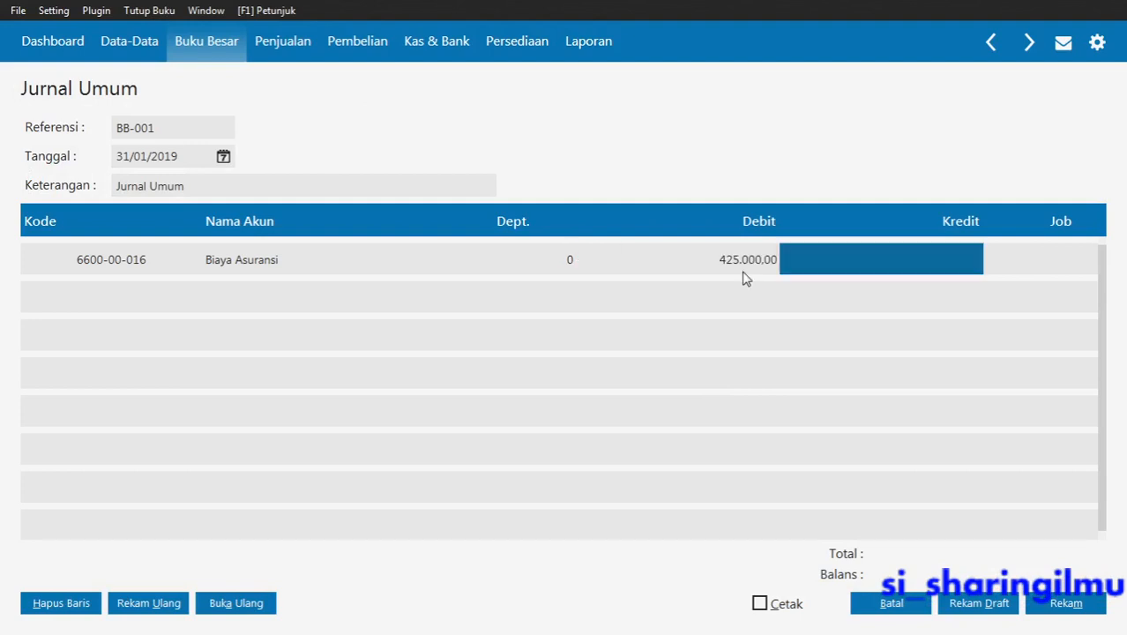
{"action": "key", "text": "Return"}
{"action": "key", "text": "Return"}
{"action": "key", "text": "Return"}
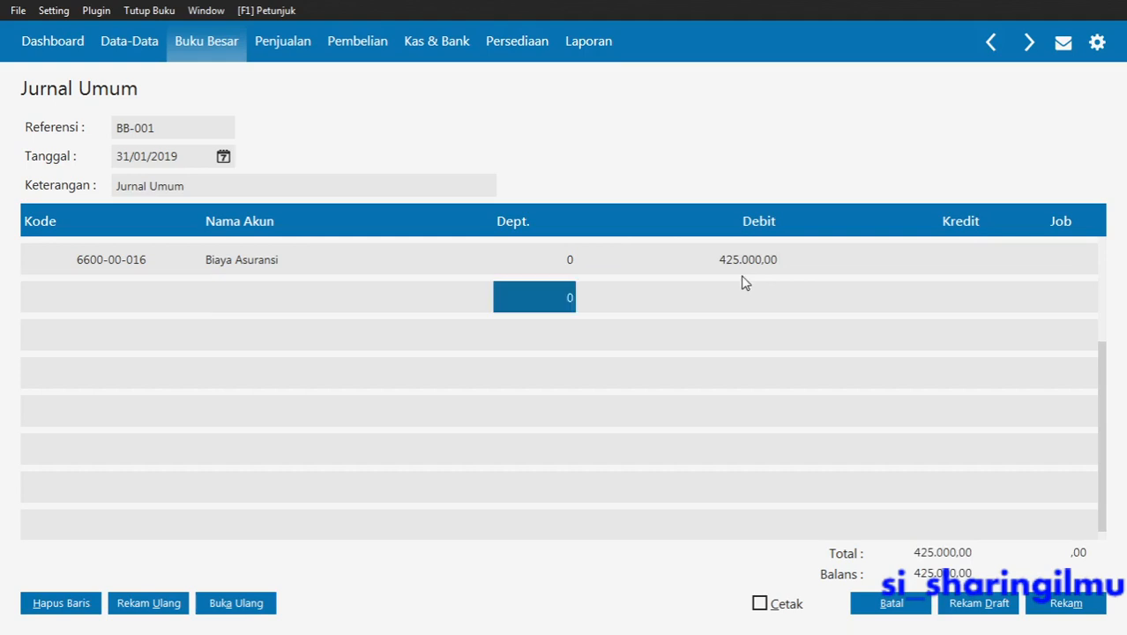
Find account 150000020 Asuransi Dibayar di Muka in the account list and add it to the second journal line
{"action": "left_click", "coordinate": [238, 293]}
{"action": "left_click", "coordinate": [250, 272]}
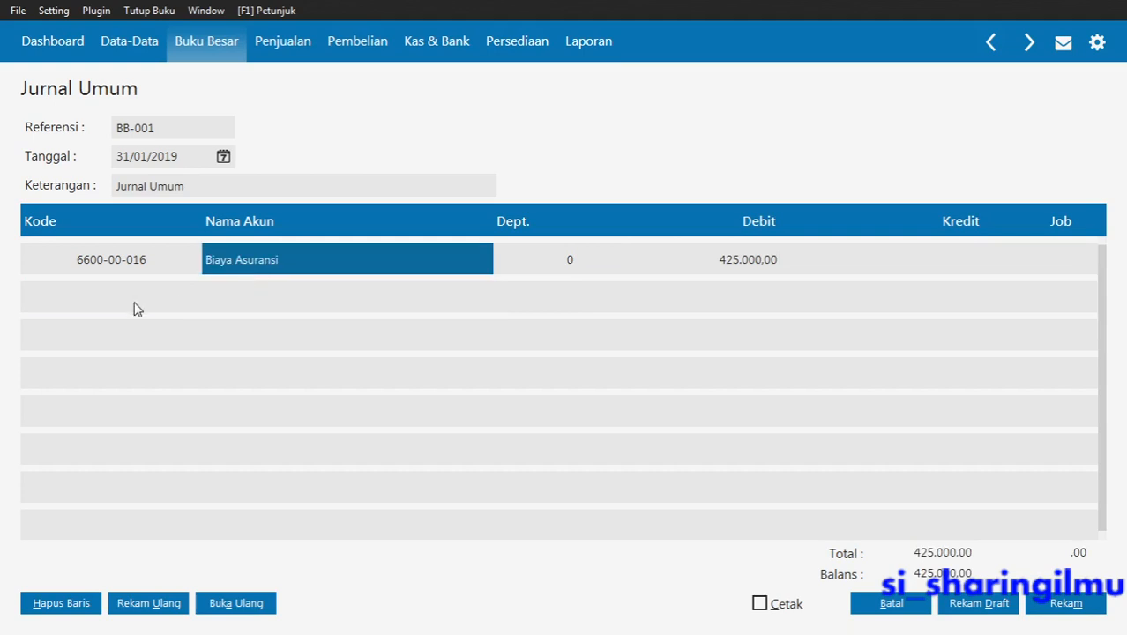
{"action": "key", "text": "Tab"}
{"action": "key", "text": "Tab"}
{"action": "key", "text": "Tab"}
{"action": "key", "text": "Tab"}
{"action": "key", "text": "Tab"}
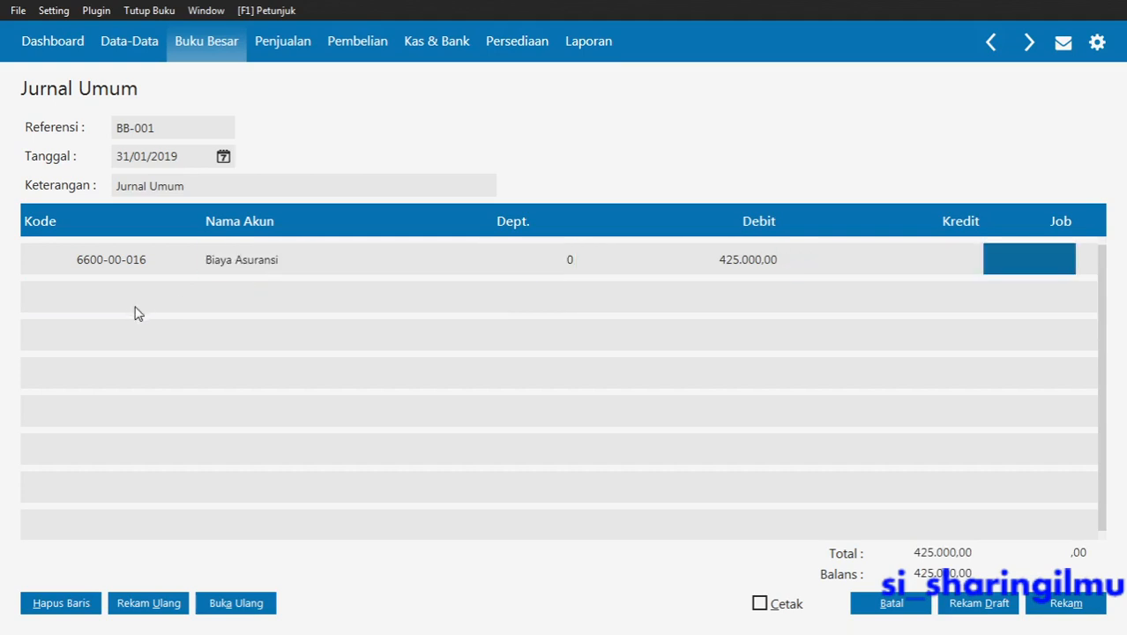
{"action": "double_click", "coordinate": [137, 309]}
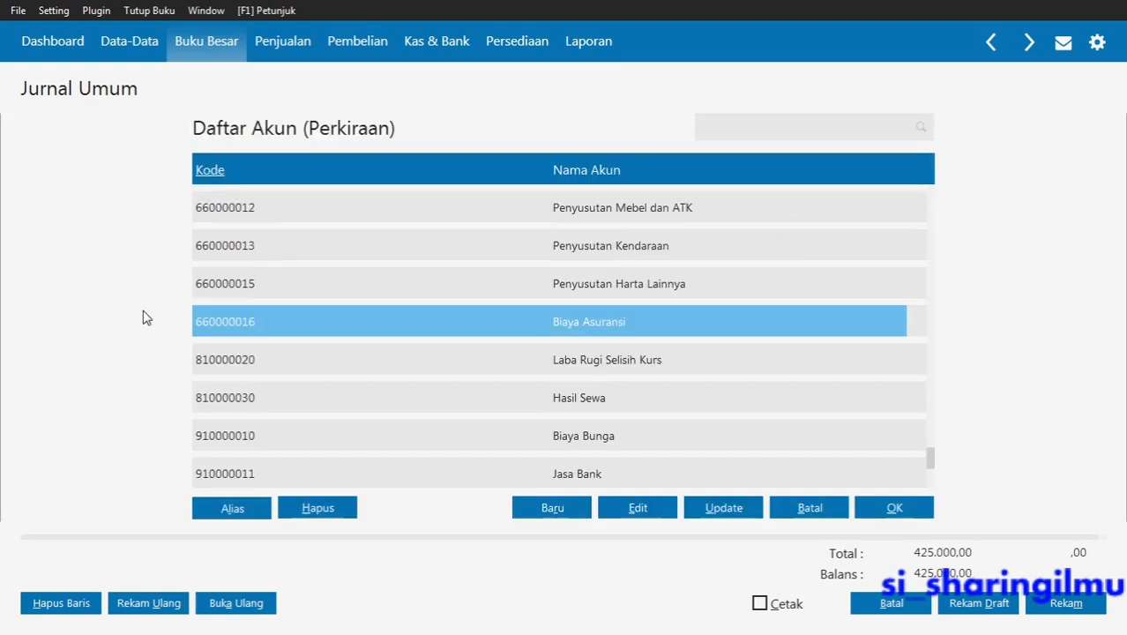
{"action": "left_click", "coordinate": [736, 134]}
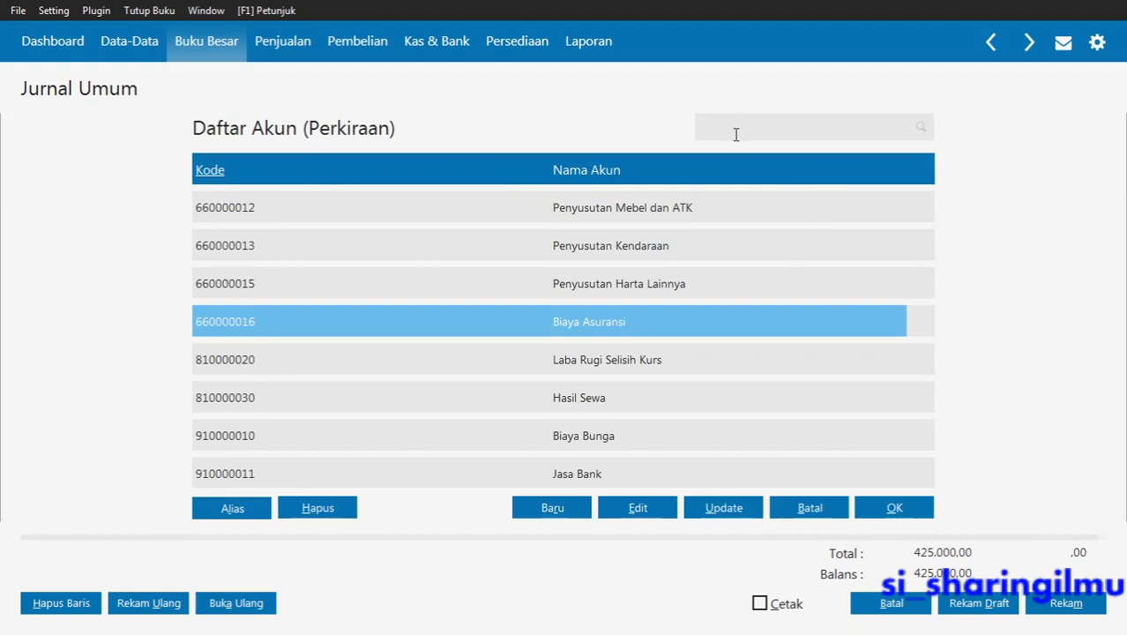
{"action": "type", "text": "15"}
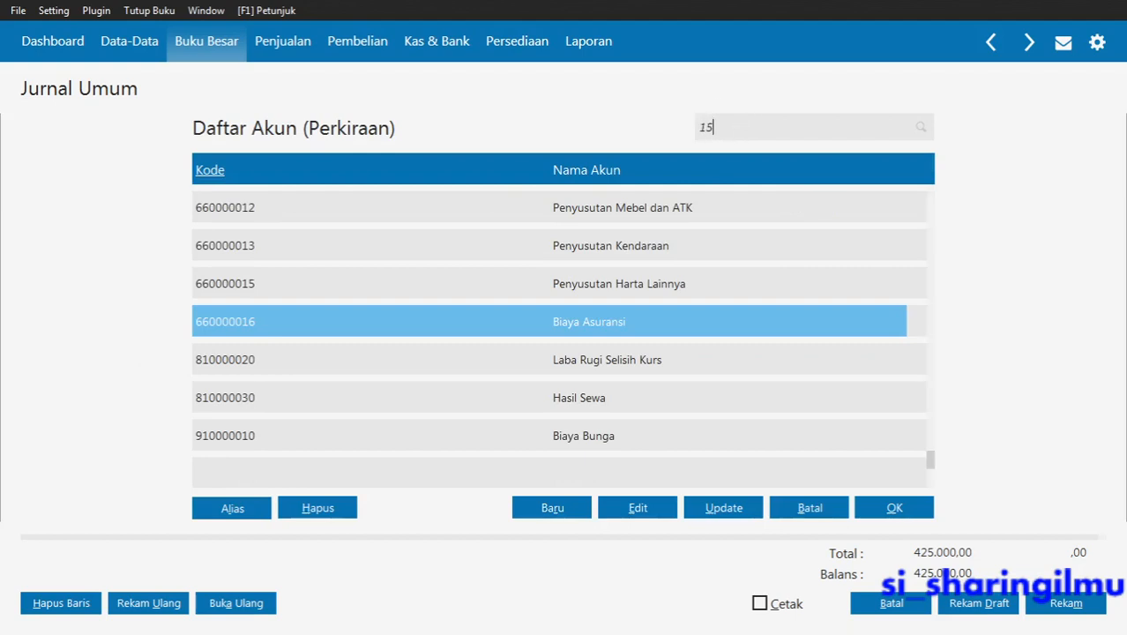
{"action": "type", "text": "0000020"}
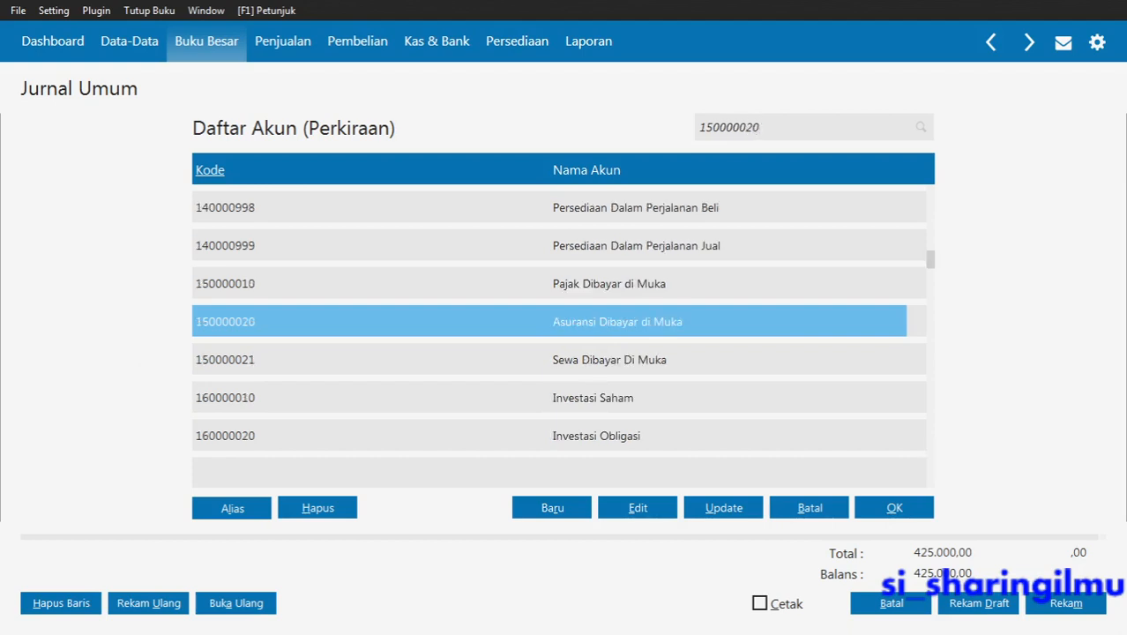
{"action": "double_click", "coordinate": [651, 318]}
Enter a credit of 425.000 on the Asuransi Dibayar di Muka line
{"action": "key", "text": "Tab"}
{"action": "key", "text": "Tab"}
{"action": "key", "text": "Tab"}
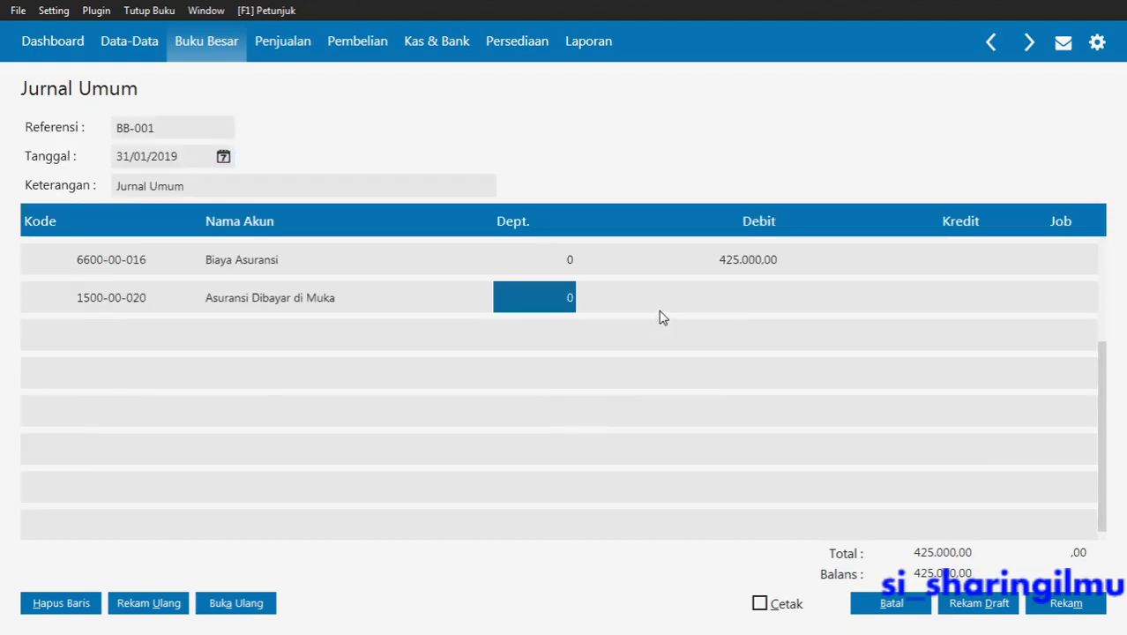
{"action": "key", "text": "Tab"}
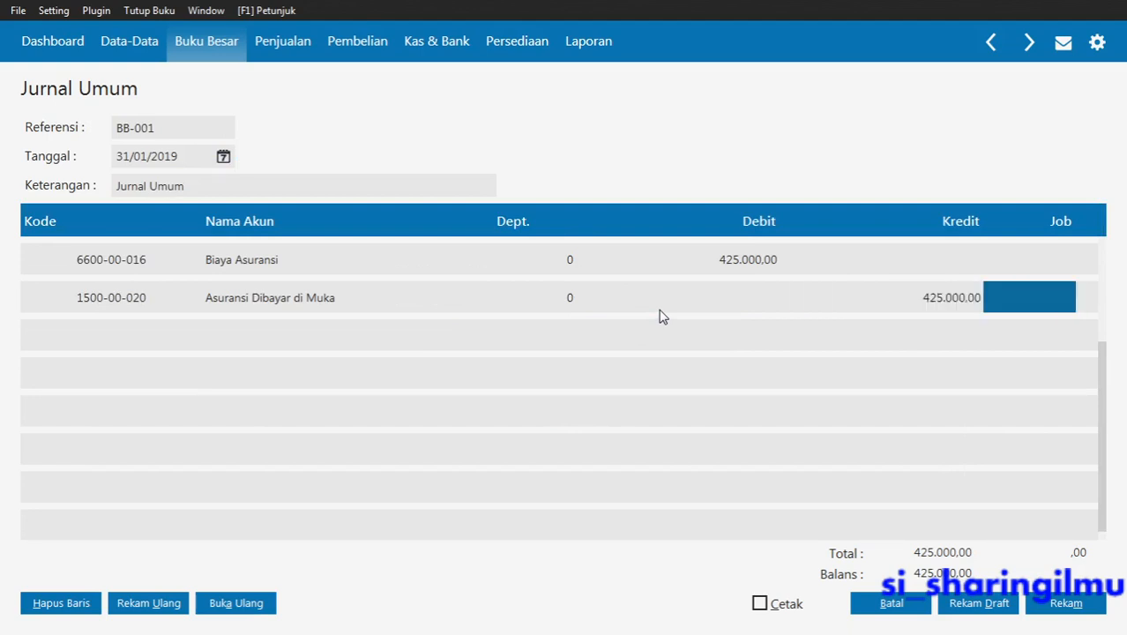
Save the insurance journal as a monthly recurring transaction named AJP Asuransi Dibayar Dimuka
{"action": "left_click", "coordinate": [163, 603]}
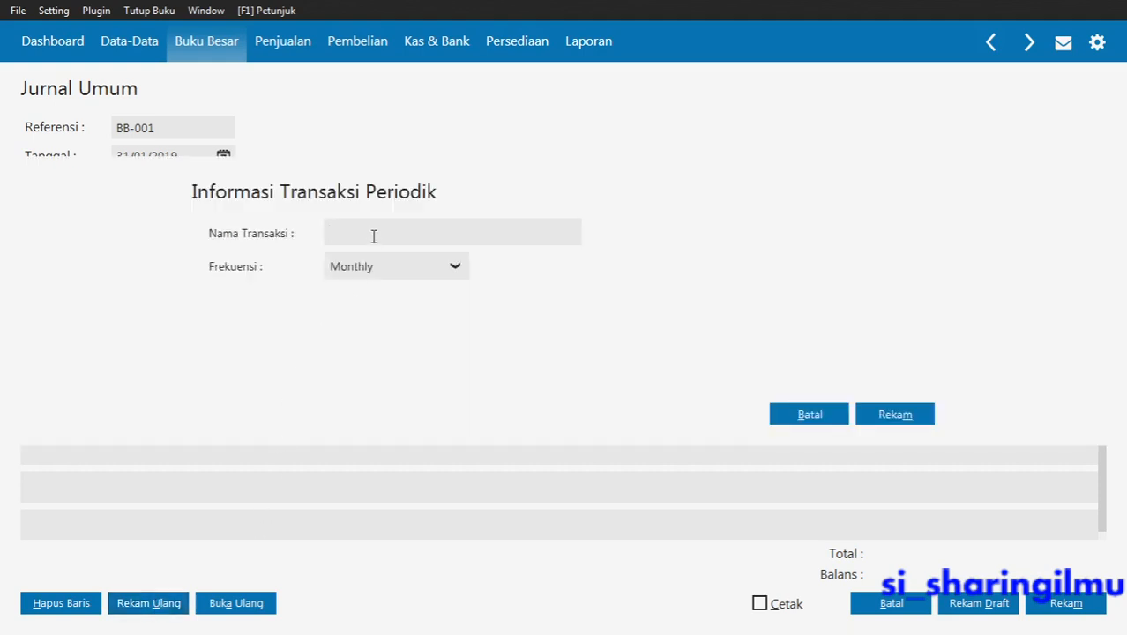
{"action": "type", "text": "AJP Asuransi Dibayar"}
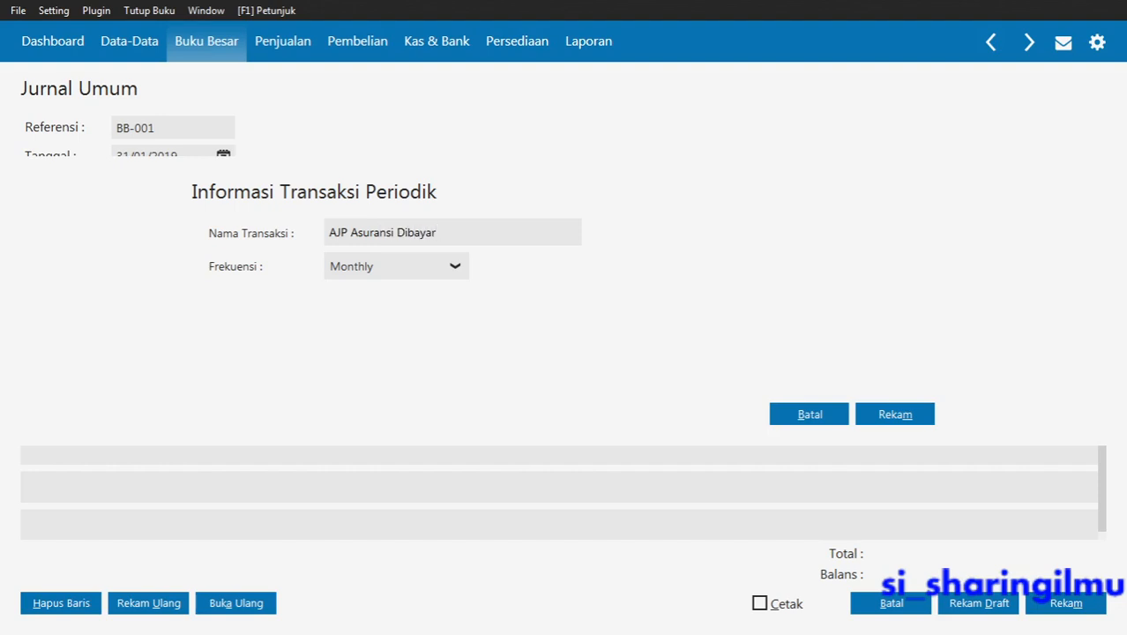
{"action": "type", "text": " Dimuka"}
{"action": "left_click", "coordinate": [901, 418]}
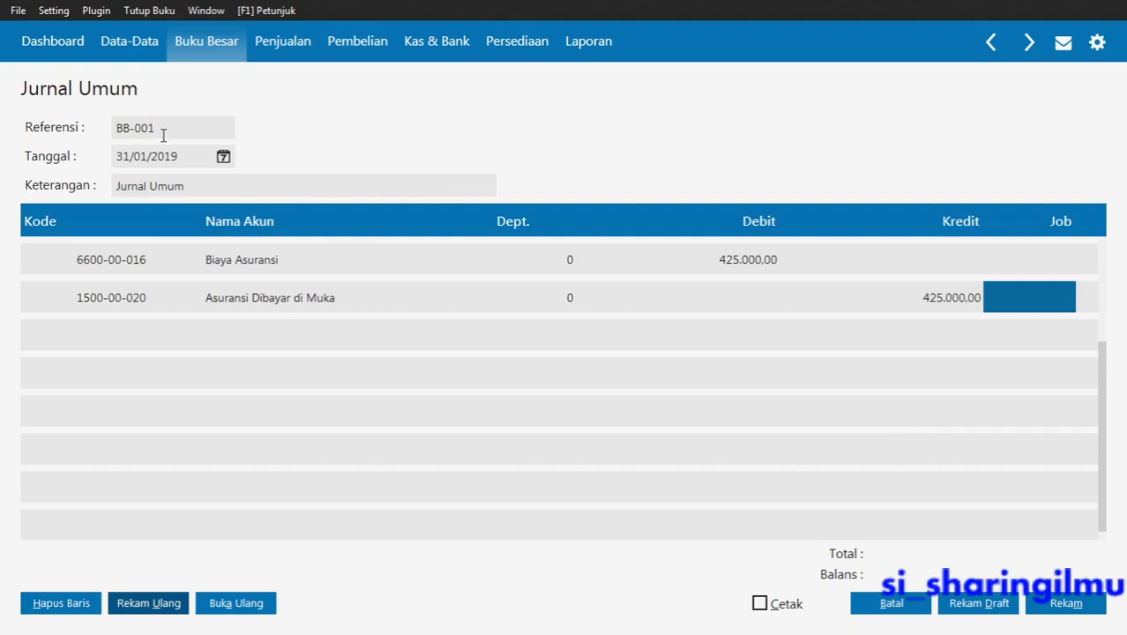
Set the insurance journal's reference to BB-002 and record the journal
{"action": "left_click", "coordinate": [1067, 605]}
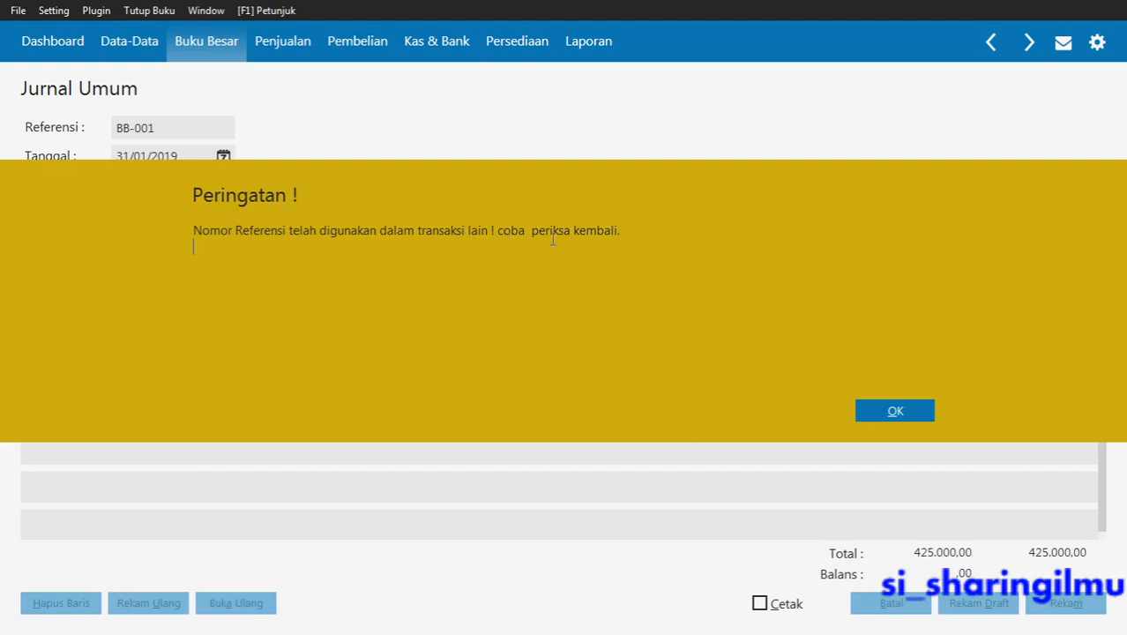
{"action": "left_click", "coordinate": [872, 414]}
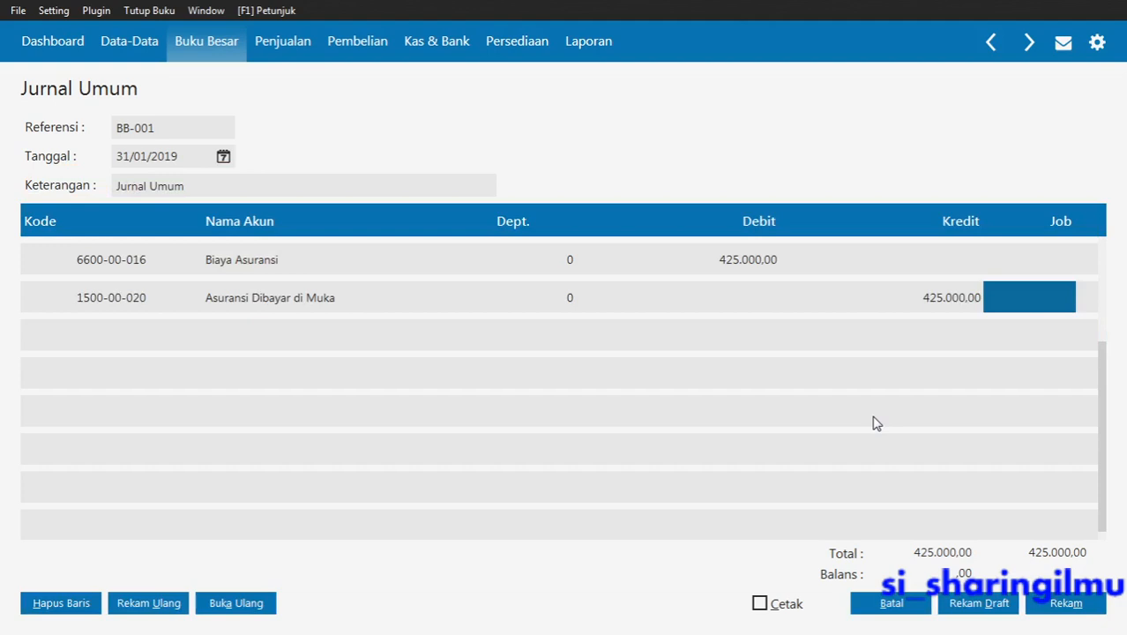
{"action": "left_click", "coordinate": [211, 127]}
{"action": "left_click", "coordinate": [211, 127]}
{"action": "key", "text": "BackSpace"}
{"action": "key", "text": "BackSpace"}
{"action": "key", "text": "BackSpace"}
{"action": "key", "text": "BackSpace"}
{"action": "key", "text": "BackSpace"}
{"action": "key", "text": "BackSpace"}
{"action": "left_click", "coordinate": [190, 158]}
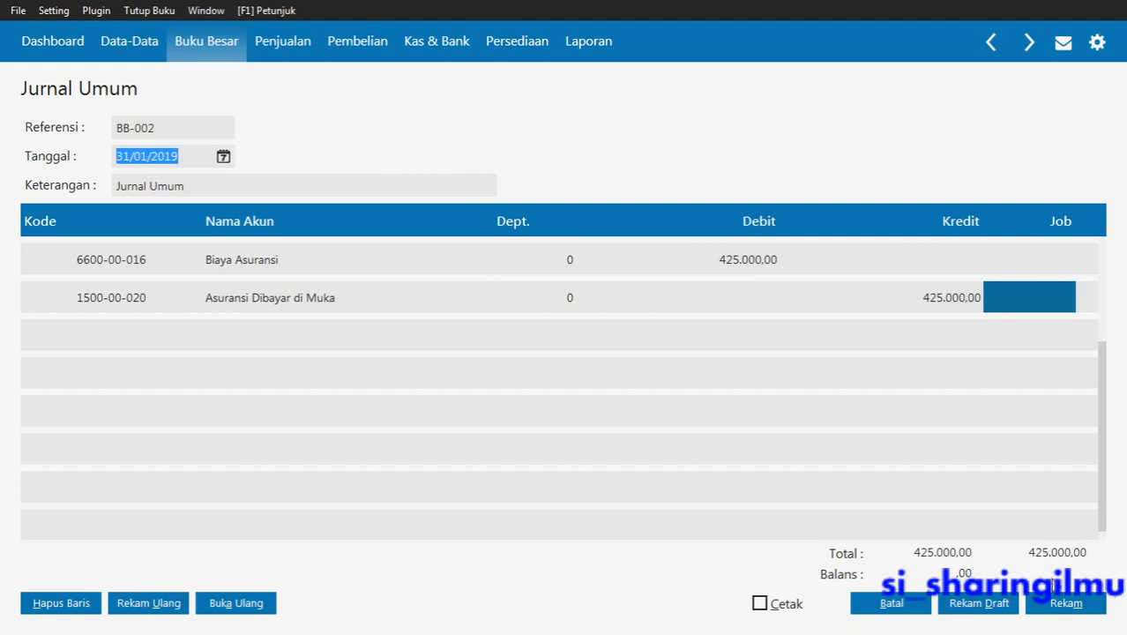
{"action": "left_click", "coordinate": [1056, 607]}
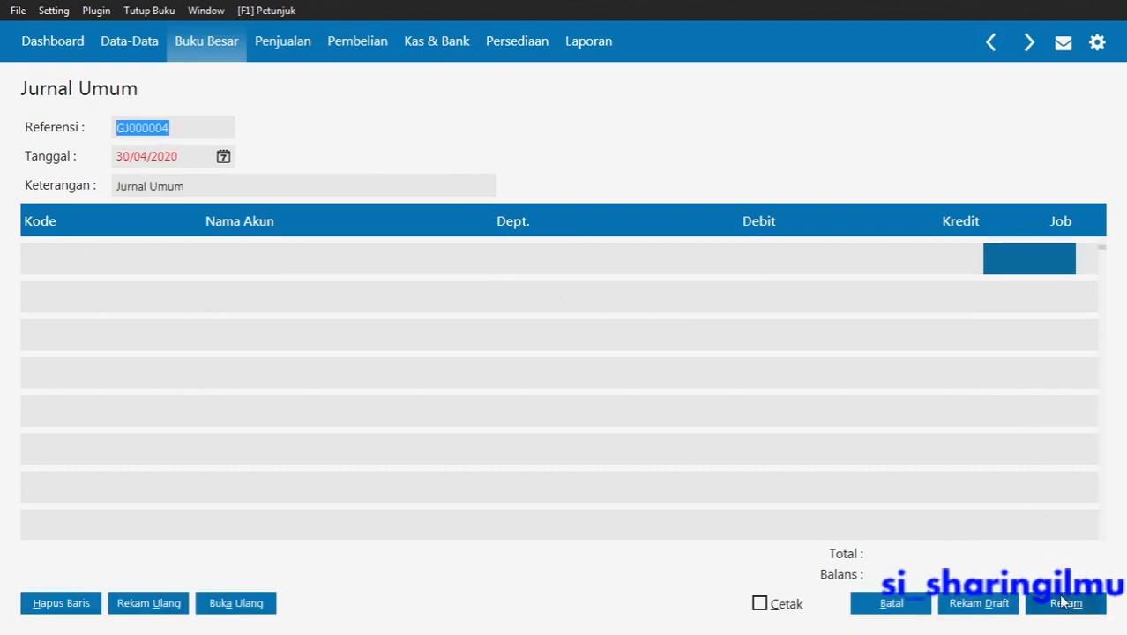
{"action": "left_click", "coordinate": [910, 611]}
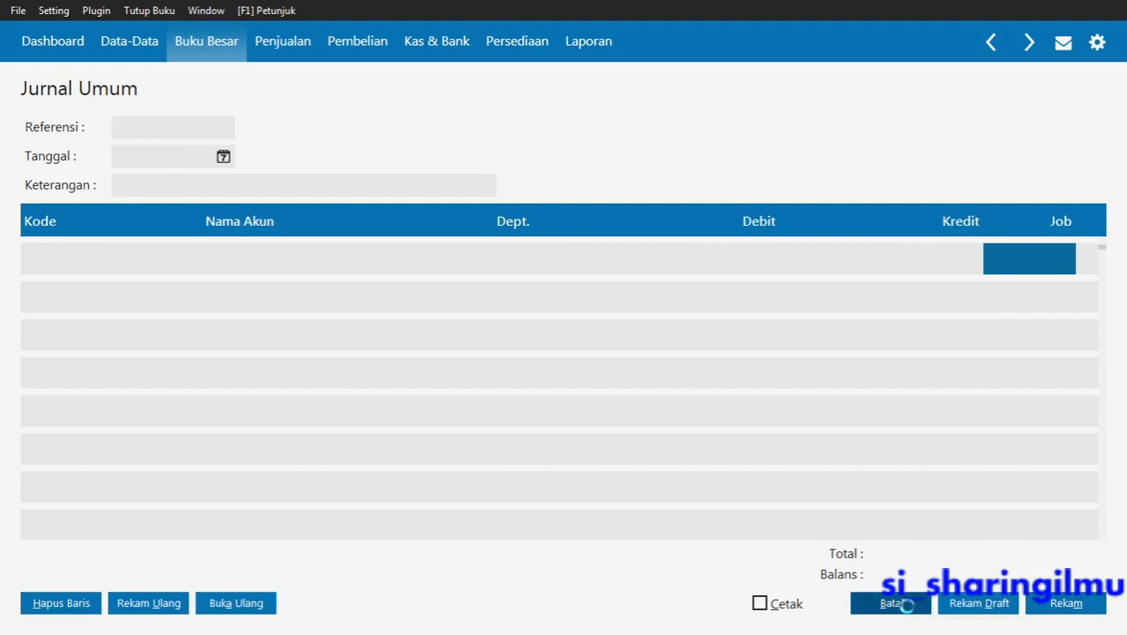
{"action": "left_click", "coordinate": [1065, 603]}
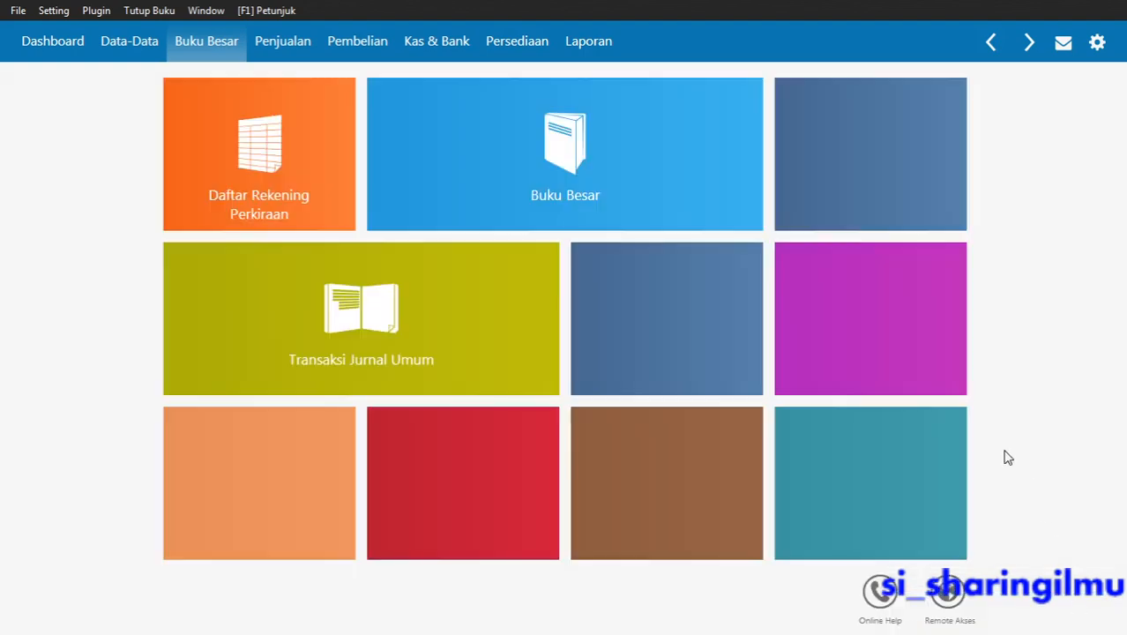
Switch to the module PDF in Foxit Reader and read on to section 5, Analisa Laporan Keuangan, on page 131
{"action": "key", "text": "alt+Tab"}
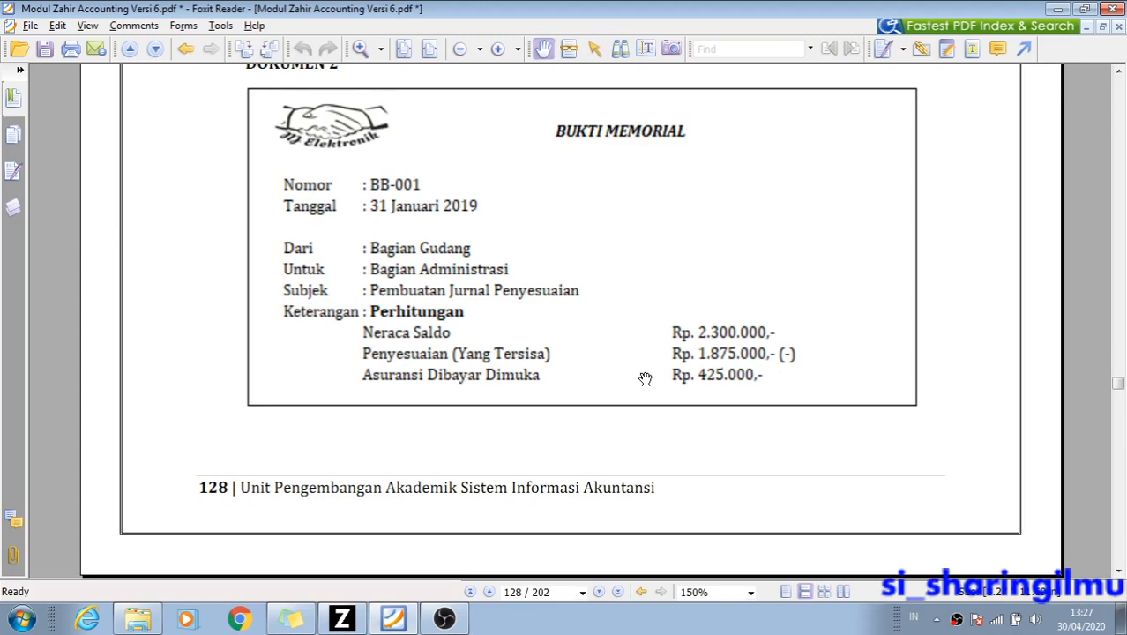
{"action": "scroll", "coordinate": [665, 367], "scroll_direction": "down", "scroll_amount": 3}
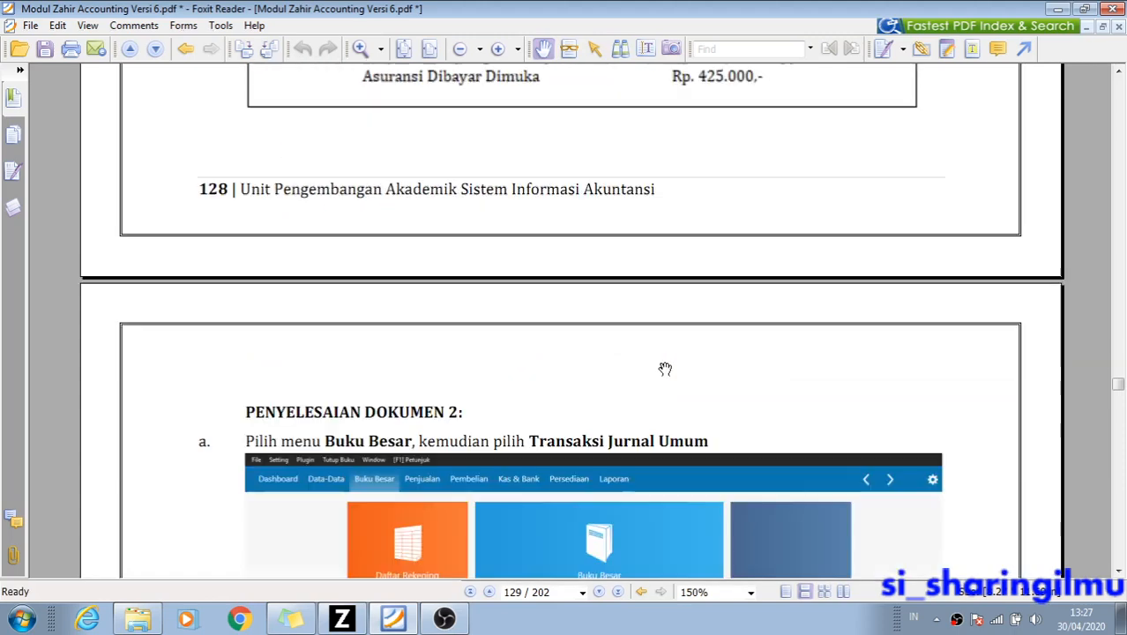
{"action": "scroll", "coordinate": [665, 368], "scroll_direction": "down", "scroll_amount": 15}
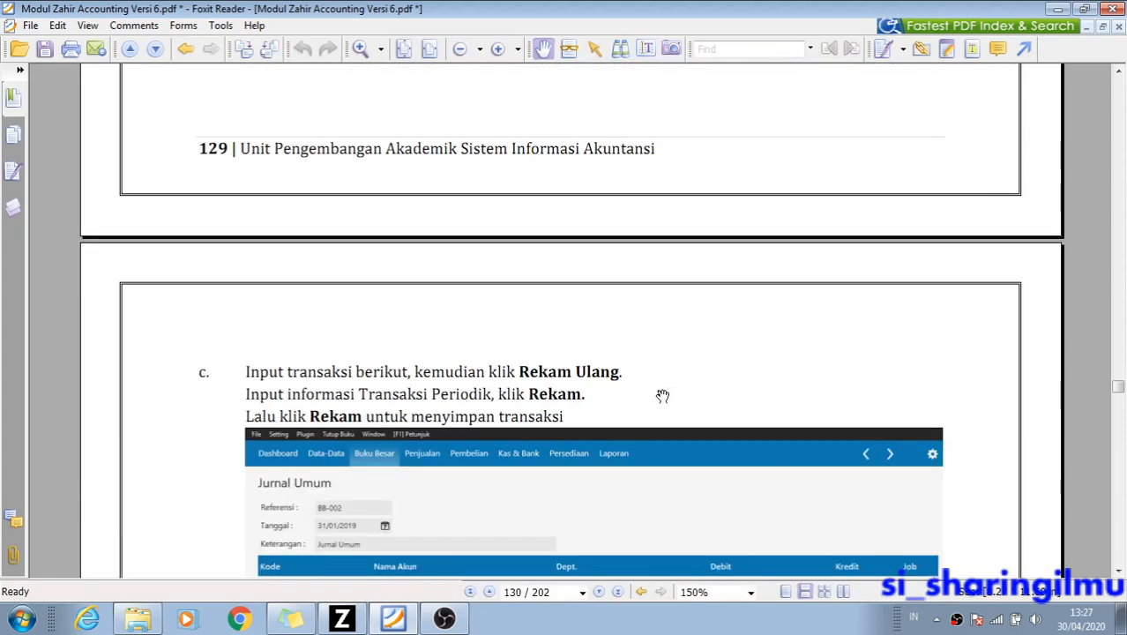
{"action": "scroll", "coordinate": [663, 396], "scroll_direction": "down", "scroll_amount": 15}
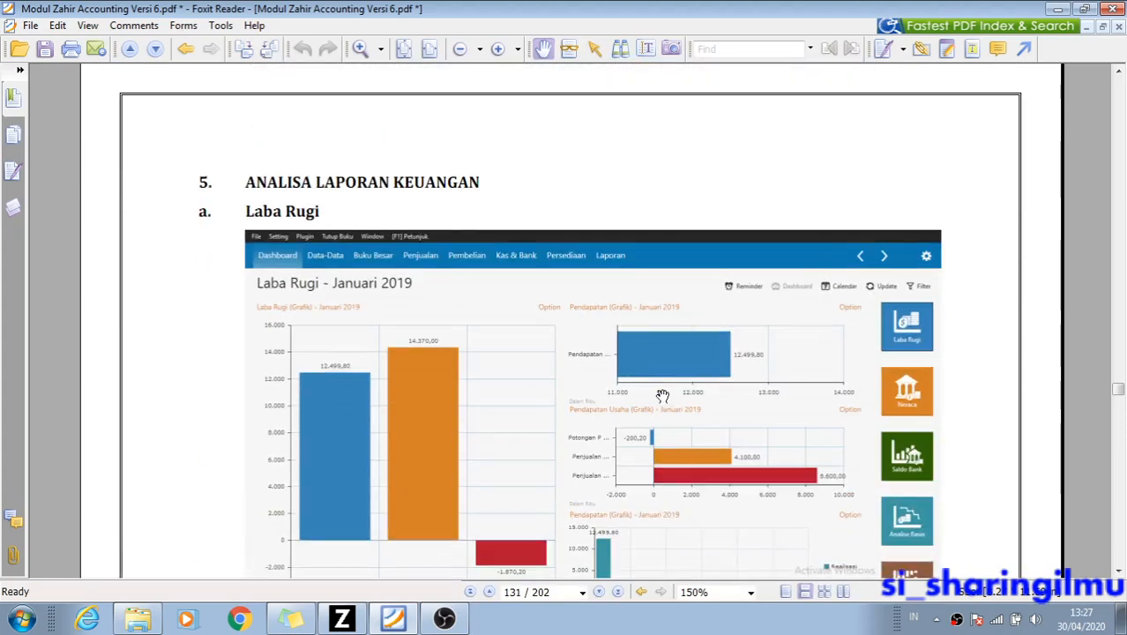
{"action": "scroll", "coordinate": [374, 231], "scroll_direction": "down", "scroll_amount": 1}
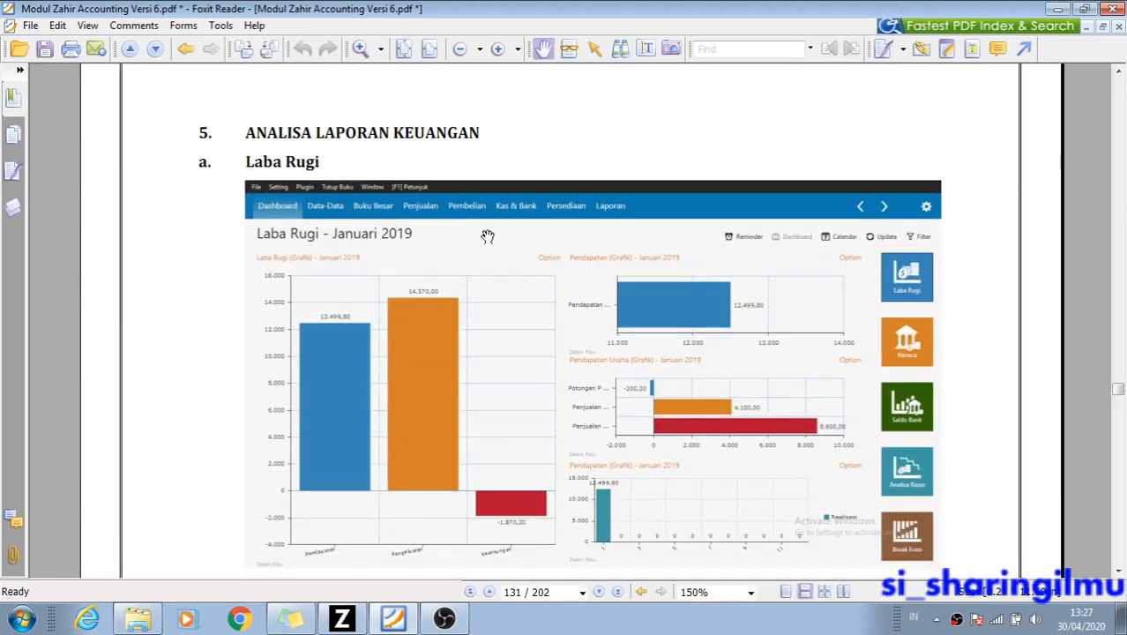
Switch back to Zahir and examine the Laba Rugi charts for January 2019 on the dashboard
{"action": "key", "text": "alt+Tab"}
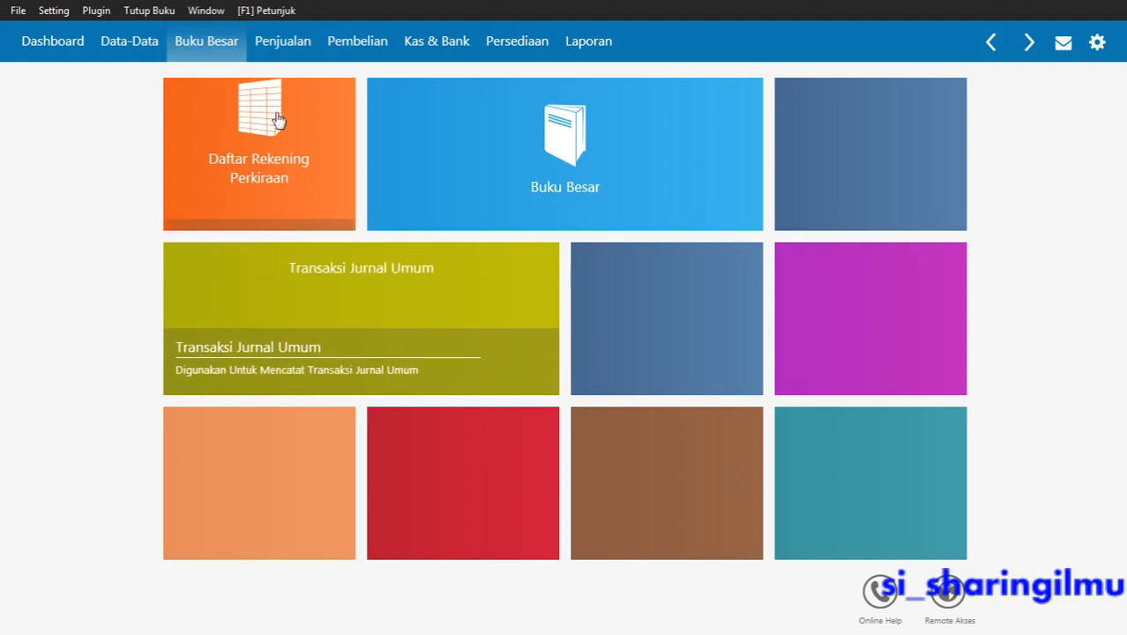
{"action": "left_click", "coordinate": [75, 53]}
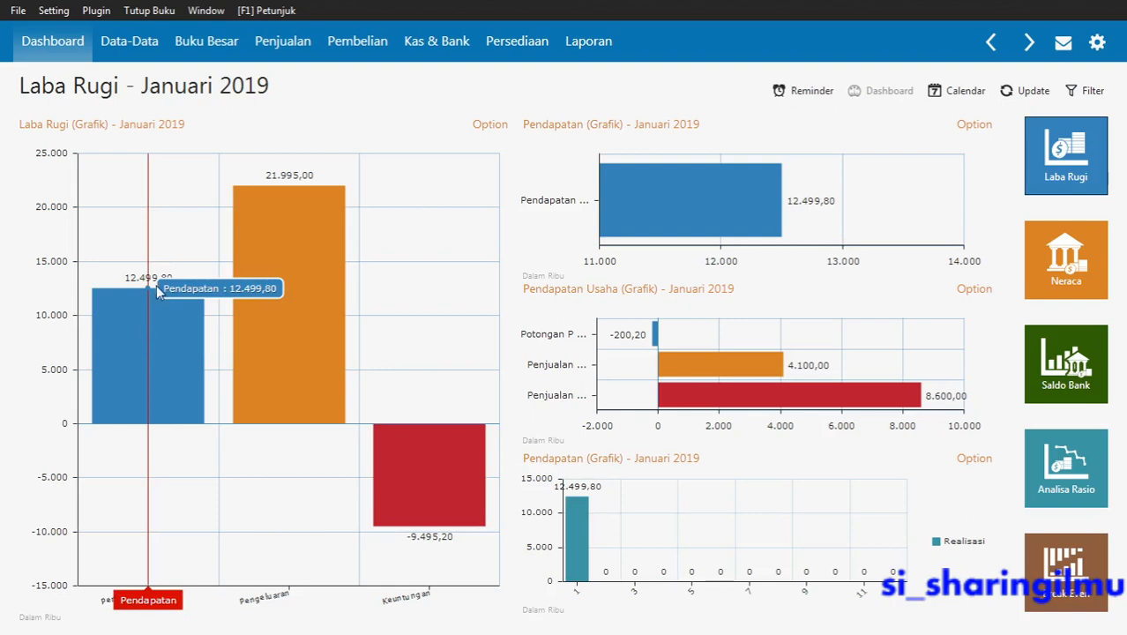
{"action": "mouse_move", "coordinate": [279, 248]}
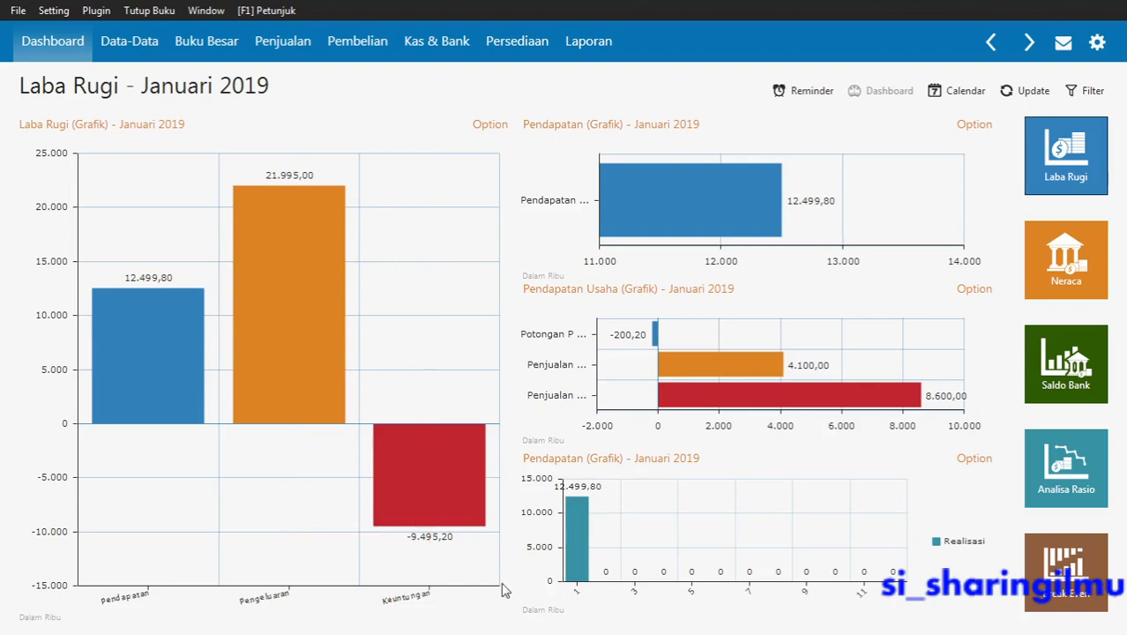
{"action": "mouse_move", "coordinate": [445, 531]}
Examine the January 2019 dashboard charts for Neraca, Saldo Bank, Break Even and Analisa Rasio
{"action": "left_click", "coordinate": [1061, 272]}
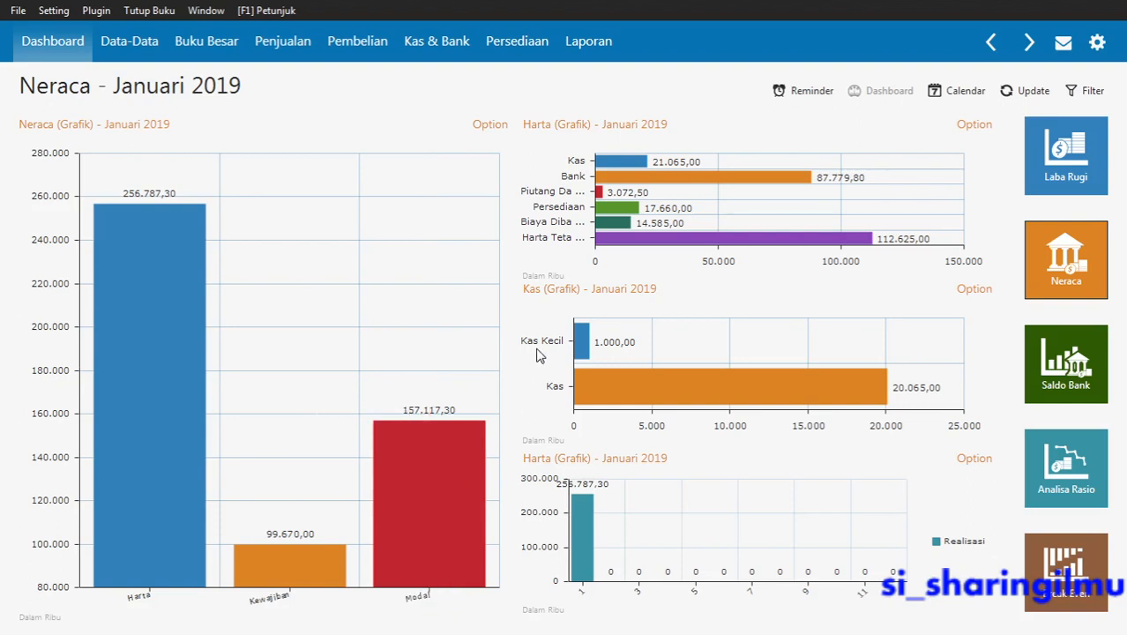
{"action": "left_click", "coordinate": [1090, 374]}
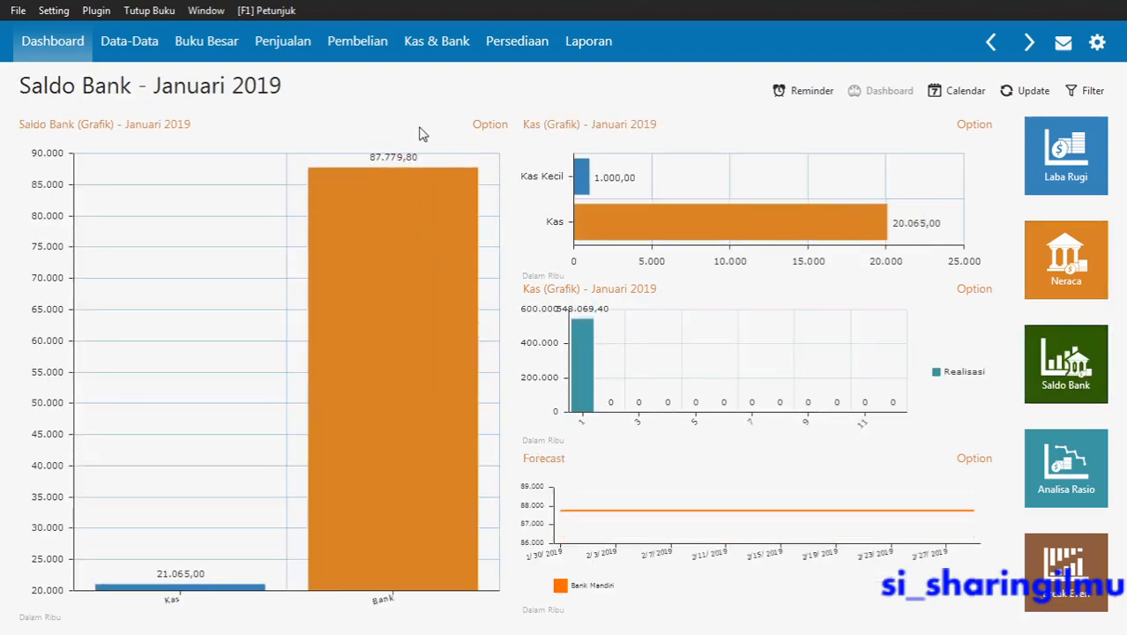
{"action": "left_click", "coordinate": [1062, 498]}
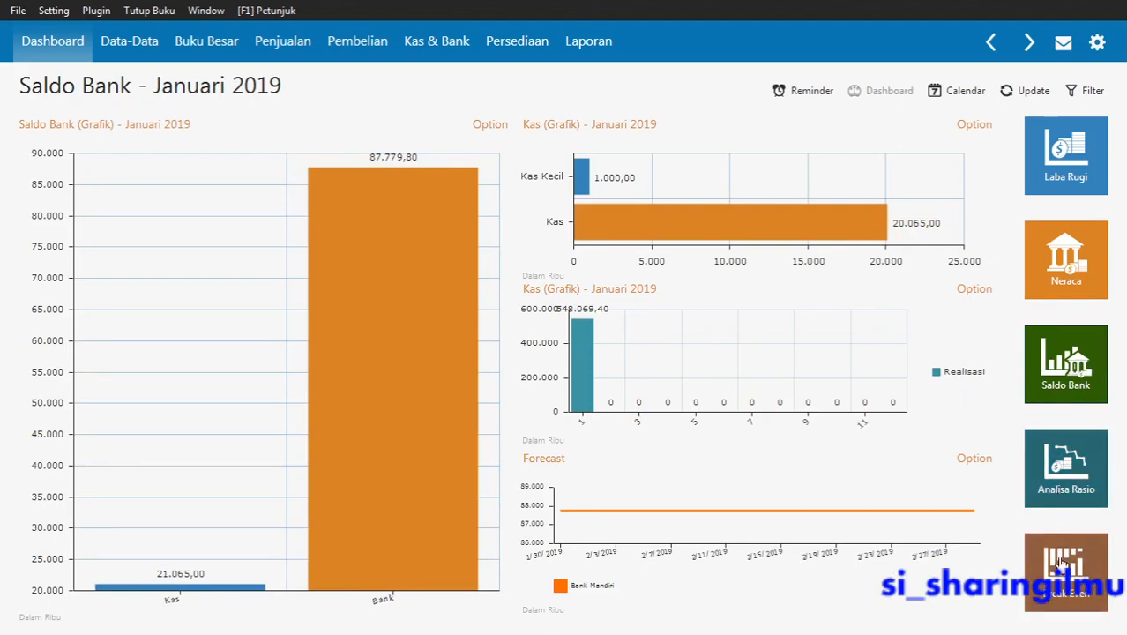
{"action": "left_click", "coordinate": [1052, 495]}
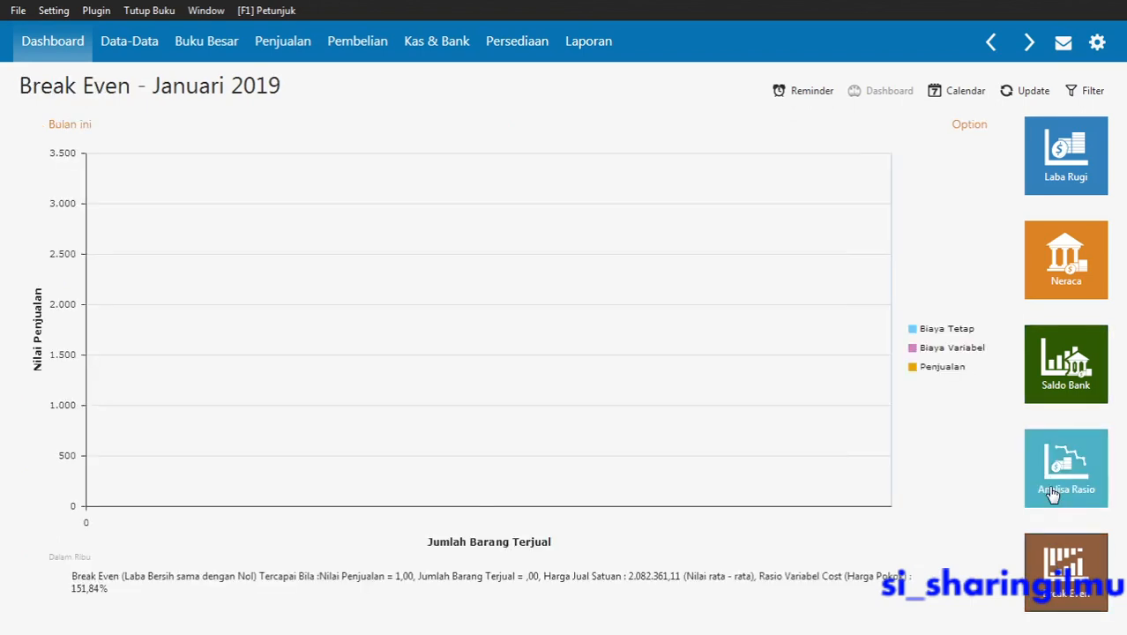
{"action": "left_click", "coordinate": [1085, 573]}
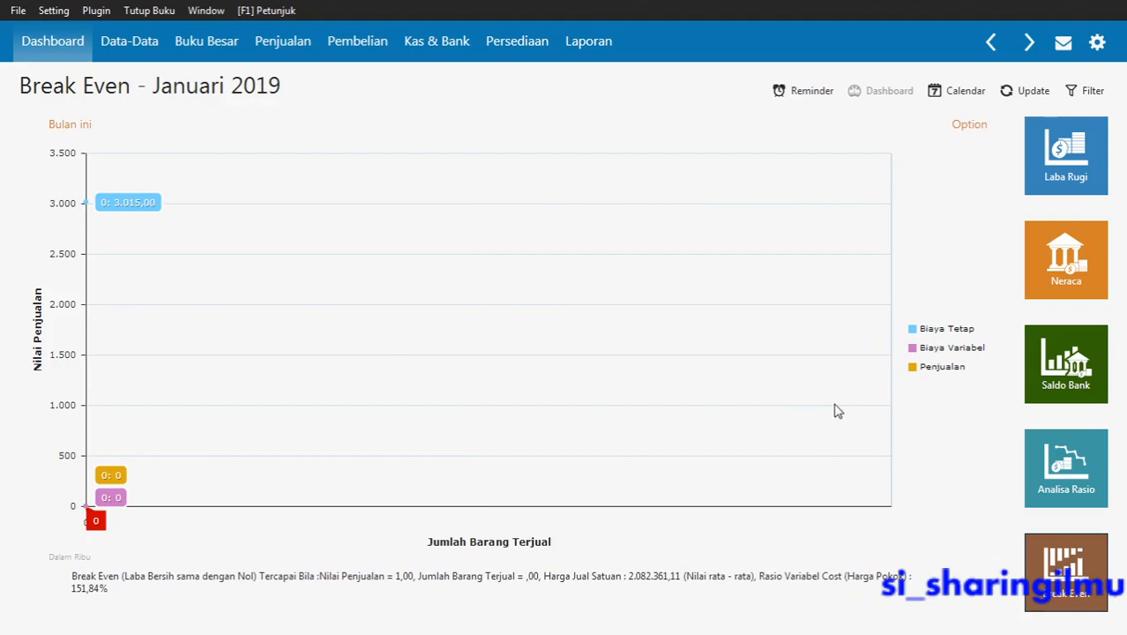
{"action": "left_click", "coordinate": [1065, 483]}
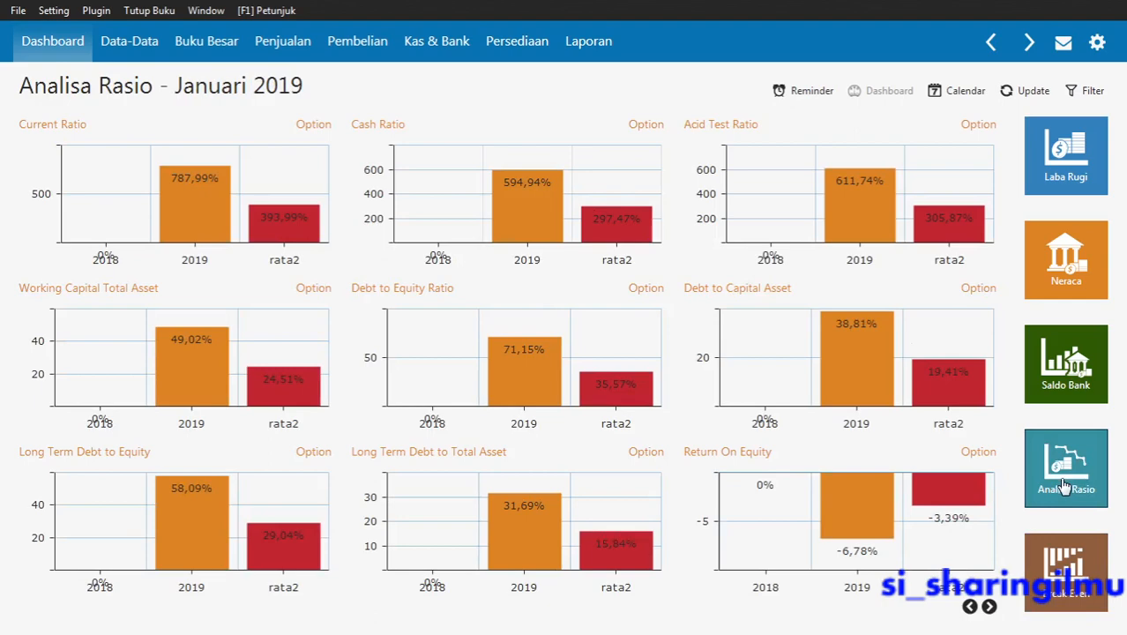
{"action": "left_click", "coordinate": [1075, 567]}
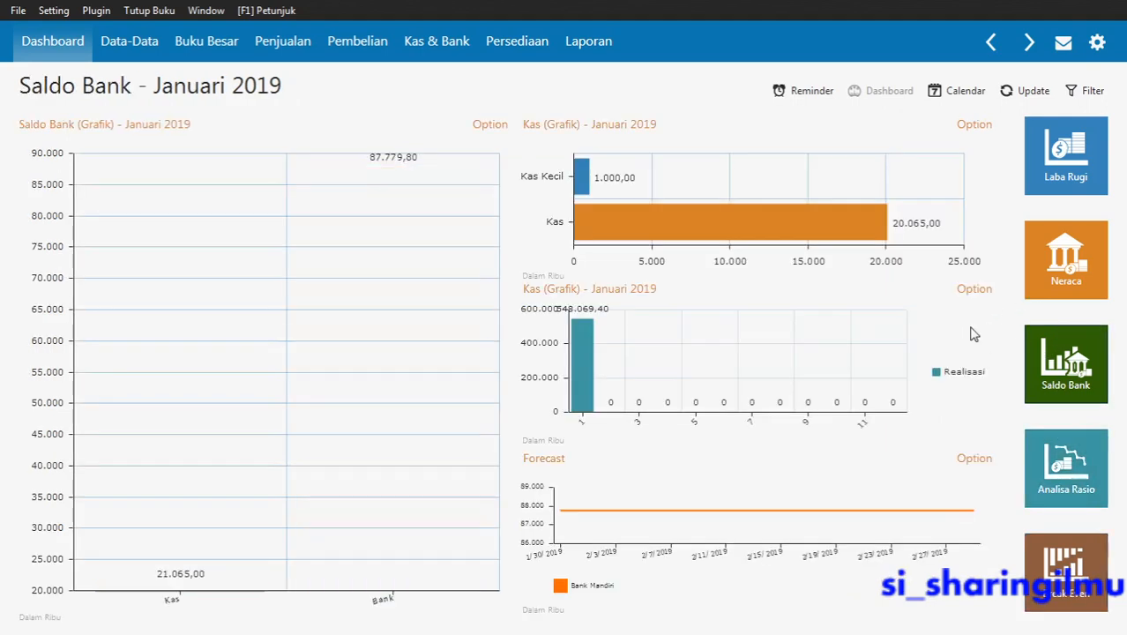
{"action": "left_click", "coordinate": [1052, 565]}
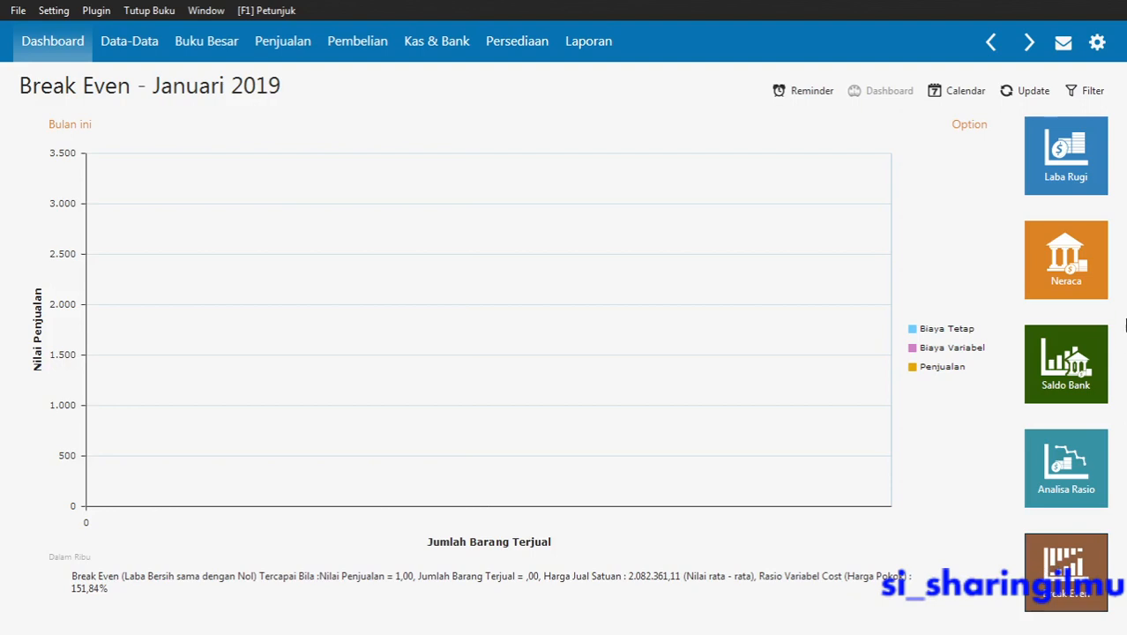
{"action": "left_click", "coordinate": [1070, 253]}
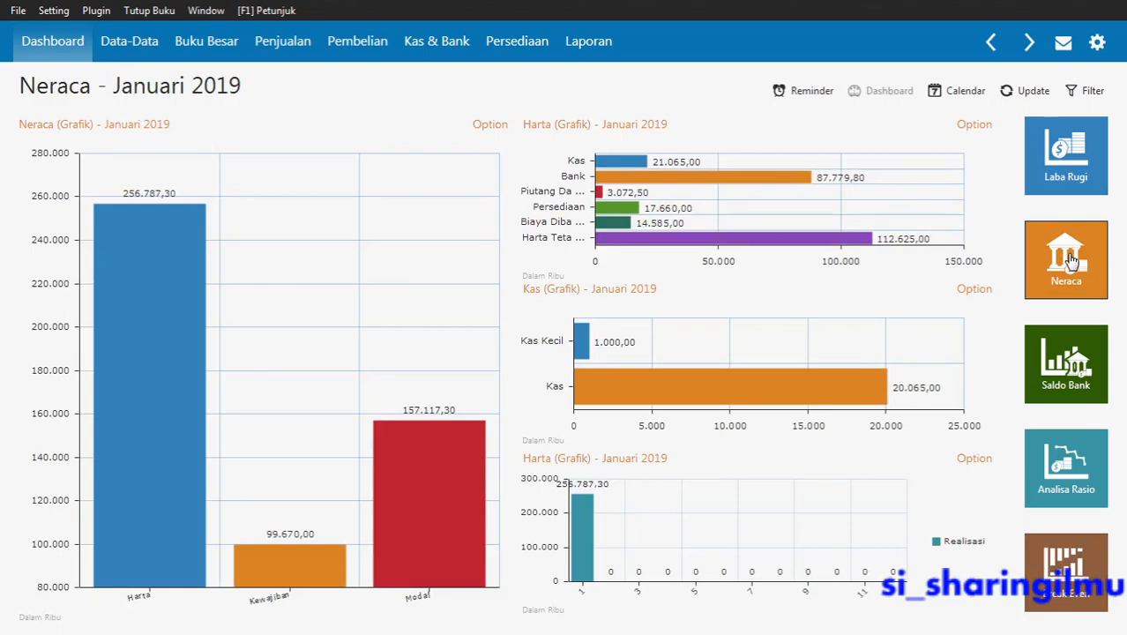
Switch to the Analisa Laporan Keuangan section of the module PDF in Foxit Reader
{"action": "key", "text": "alt+Tab"}
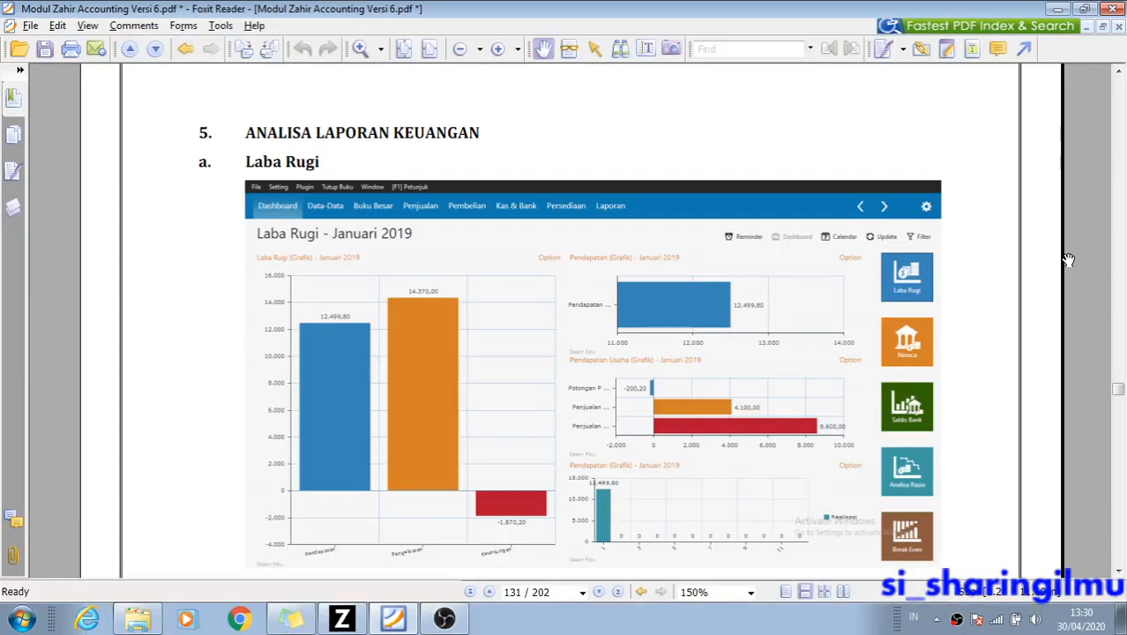